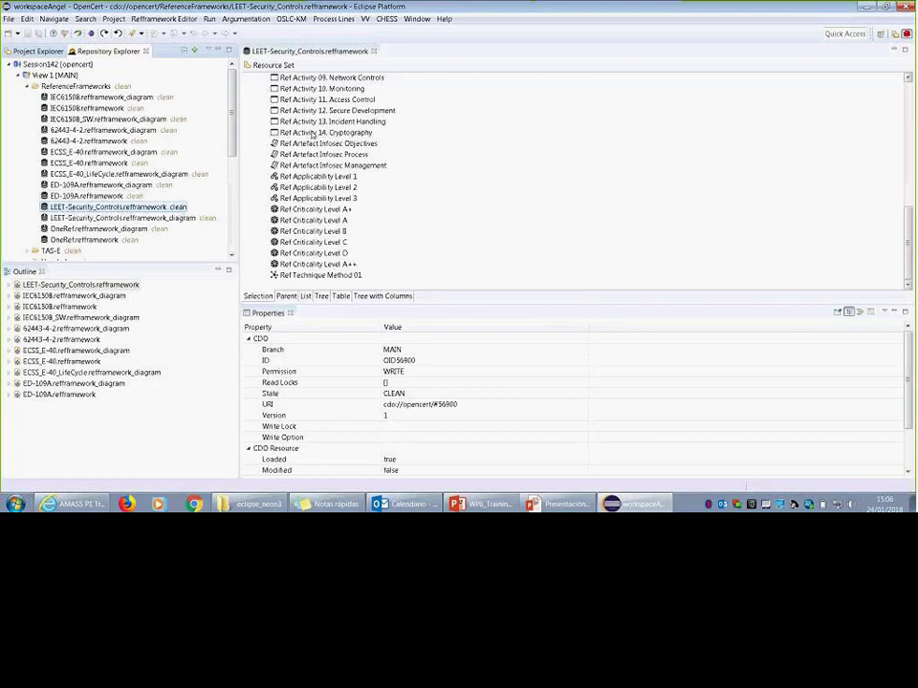
# Examine the requirement applicability list of Ref Activity MS.01 and the applicability of its requirement G[MS.01]01.01-2
pyautogui.moveTo(908, 253); pyautogui.dragTo(908, 123)
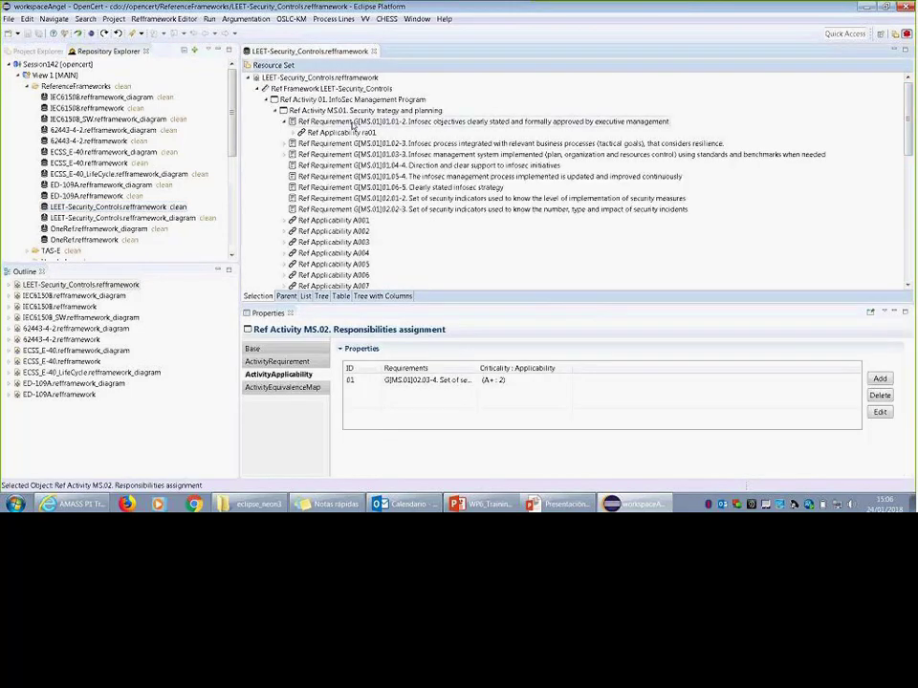
pyautogui.click(381, 111)
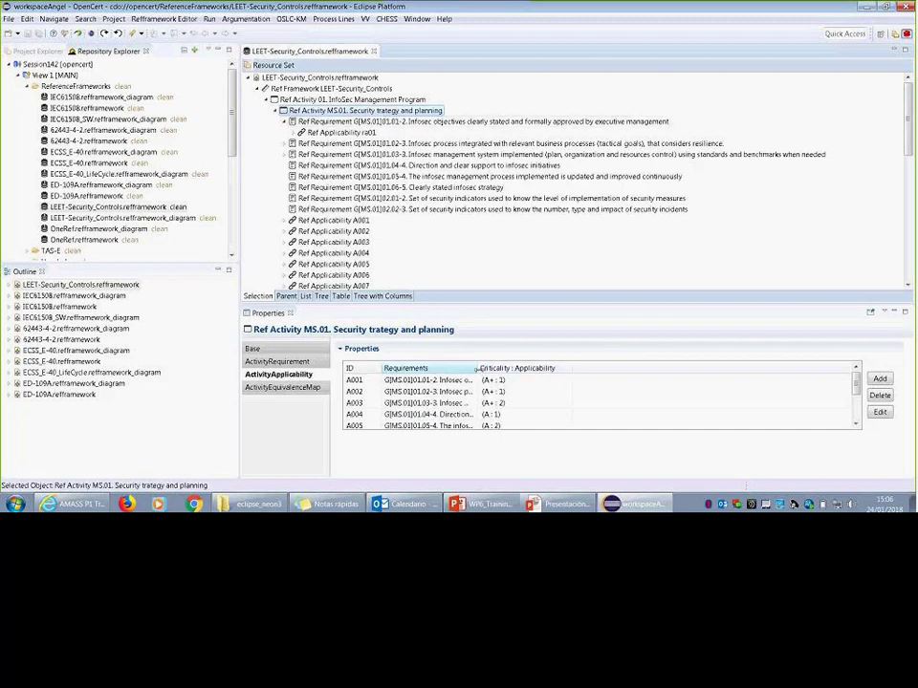
pyautogui.moveTo(475, 369); pyautogui.dragTo(589, 369)
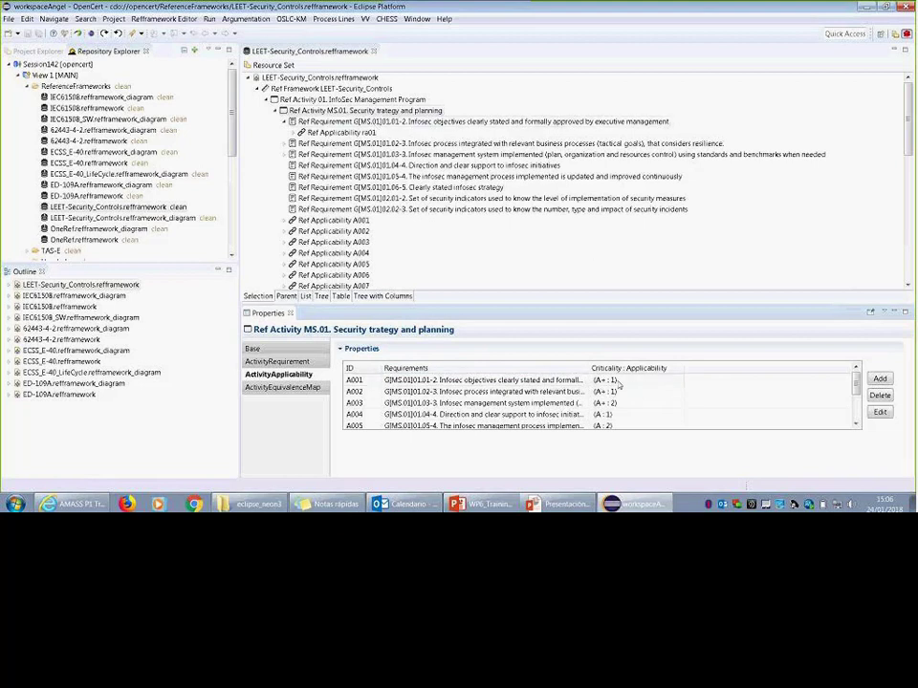
pyautogui.moveTo(858, 390)
pyautogui.mouseDown()
pyautogui.moveTo(859, 404)
pyautogui.moveTo(858, 386)
pyautogui.mouseUp()
pyautogui.click(346, 122)
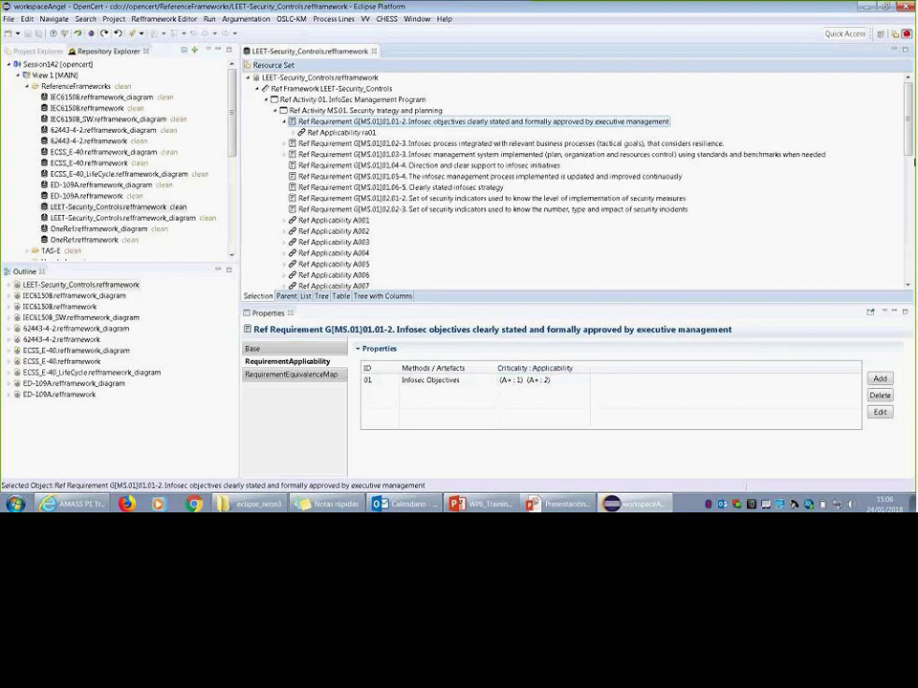
# Examine the applicability entries of Ref Activity MS.02 Responsibilities assignment and of its requirement G[MS.01]02.03-4
pyautogui.moveTo(909, 142); pyautogui.dragTo(911, 189)
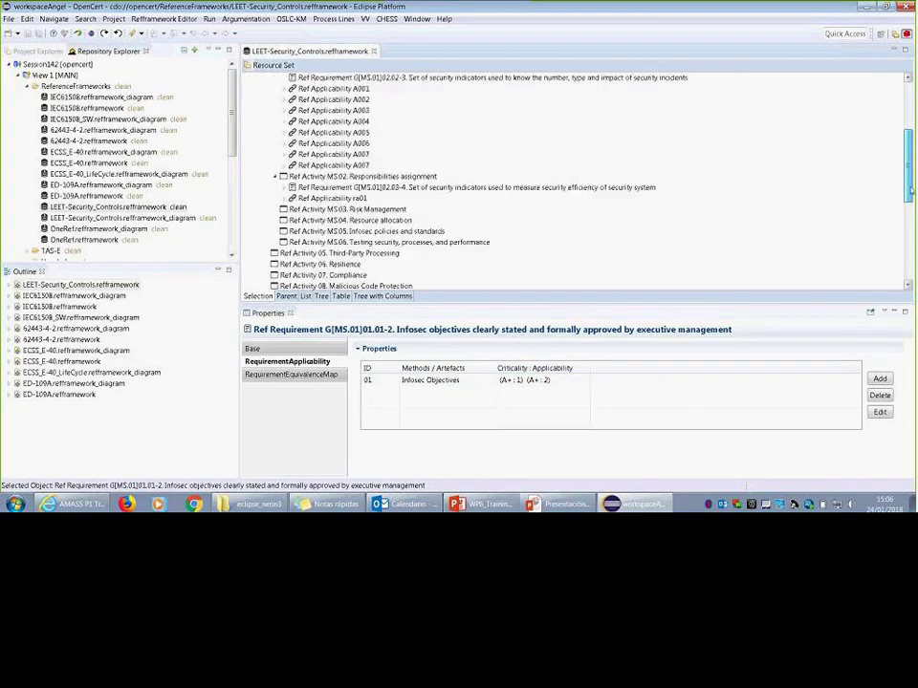
pyautogui.click(422, 175)
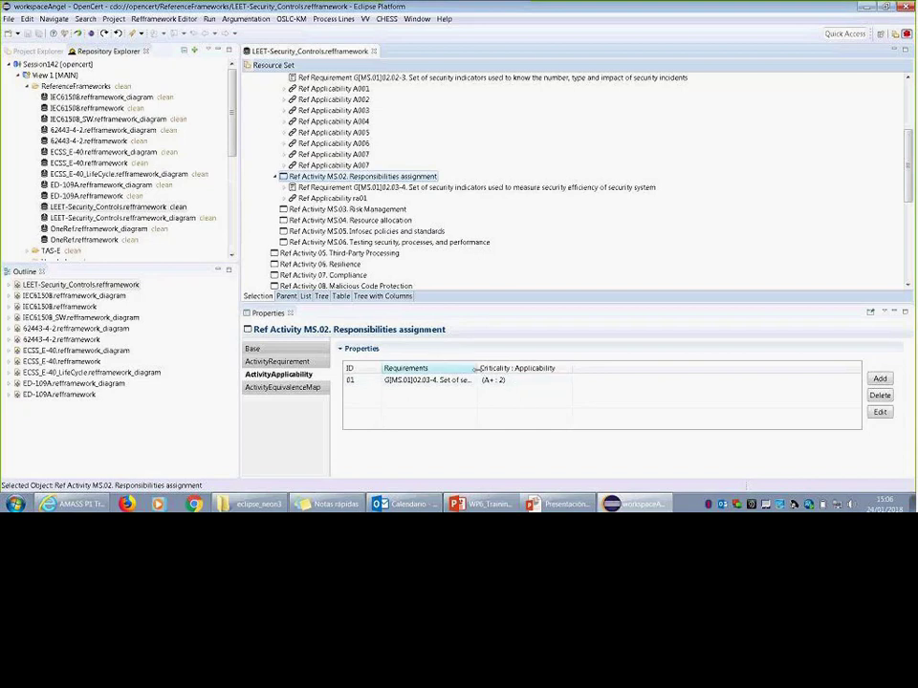
pyautogui.moveTo(477, 368); pyautogui.dragTo(627, 368)
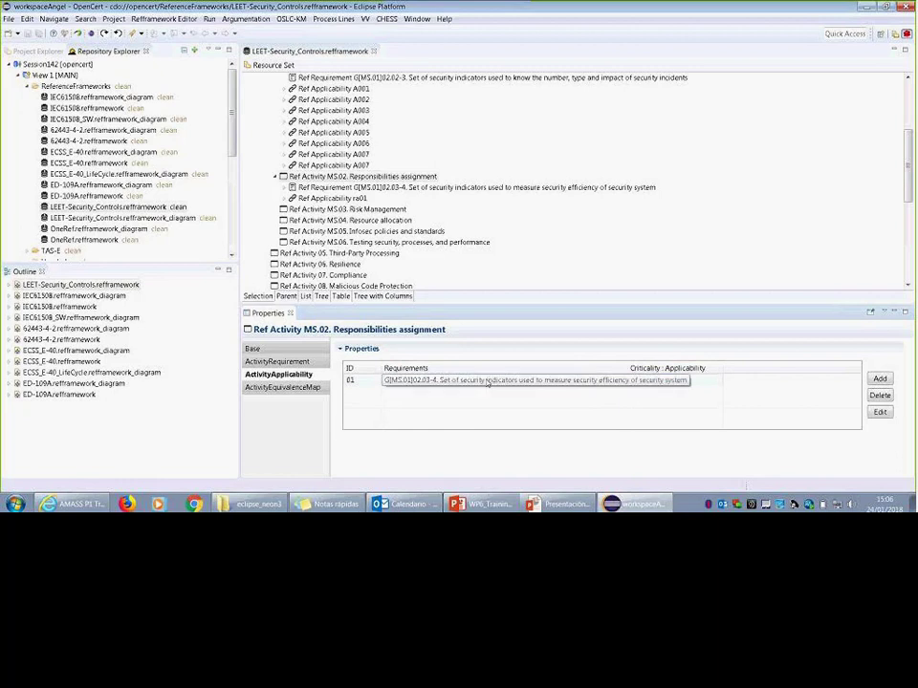
pyautogui.click(375, 189)
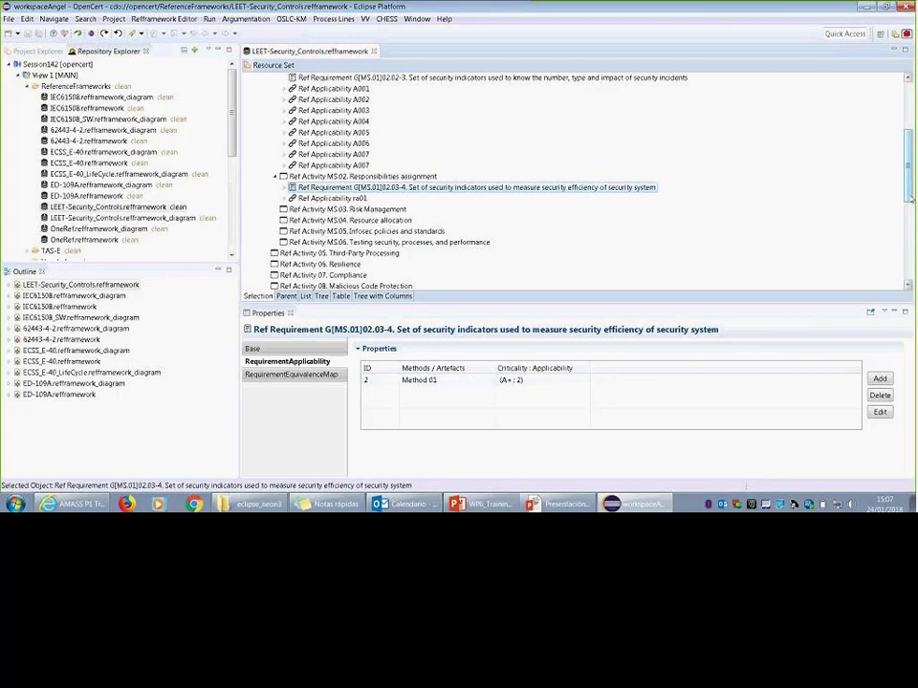
pyautogui.scroll(-4, 681, 144)
pyautogui.scroll(-3, 573, 182)
pyautogui.scroll(15, 574, 182)
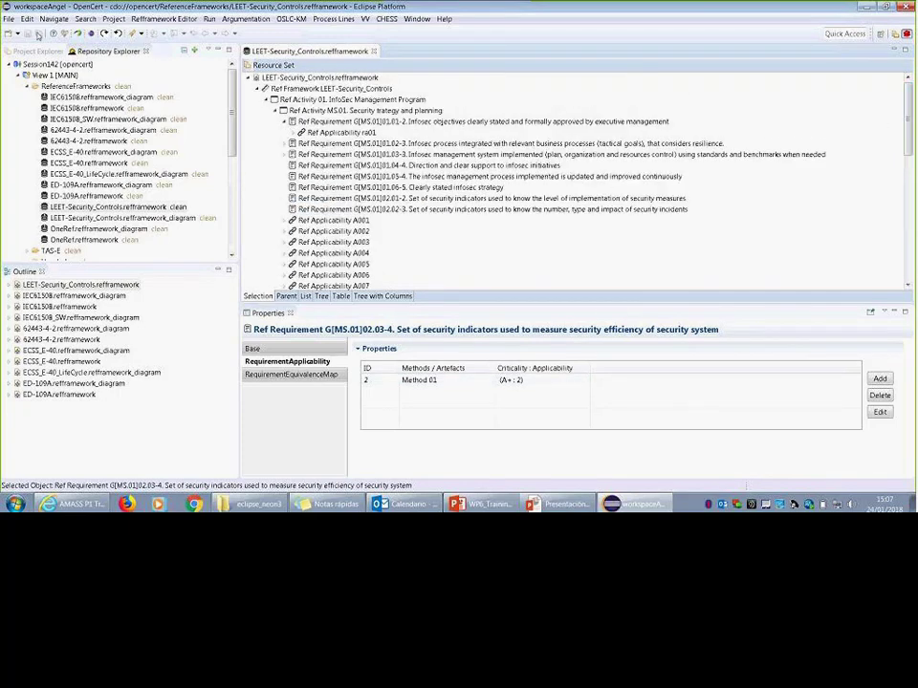
# Start a new assurance project named train1 and proceed to the reference framework selection
pyautogui.click(8, 19)
pyautogui.click(8, 19)
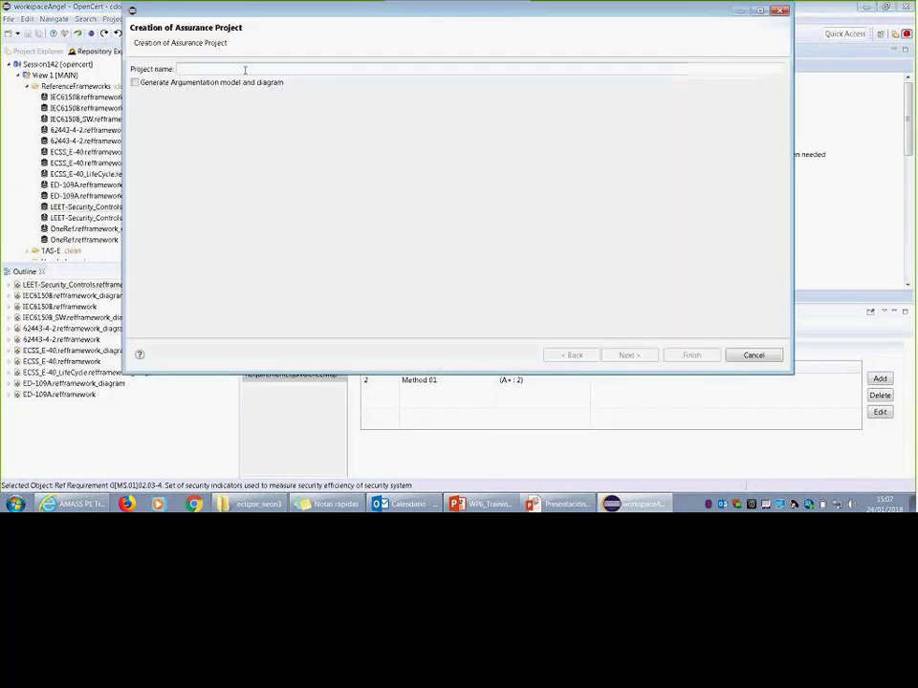
pyautogui.write('tr')
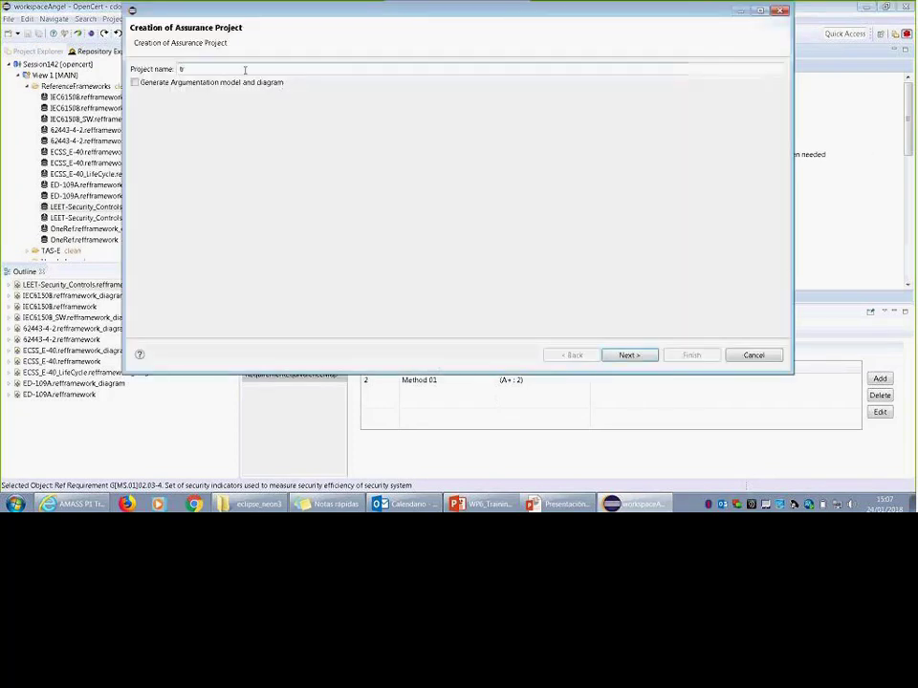
pyautogui.write('ainX')
pyautogui.press('BackSpace')
pyautogui.write('1')
pyautogui.click(628, 355)
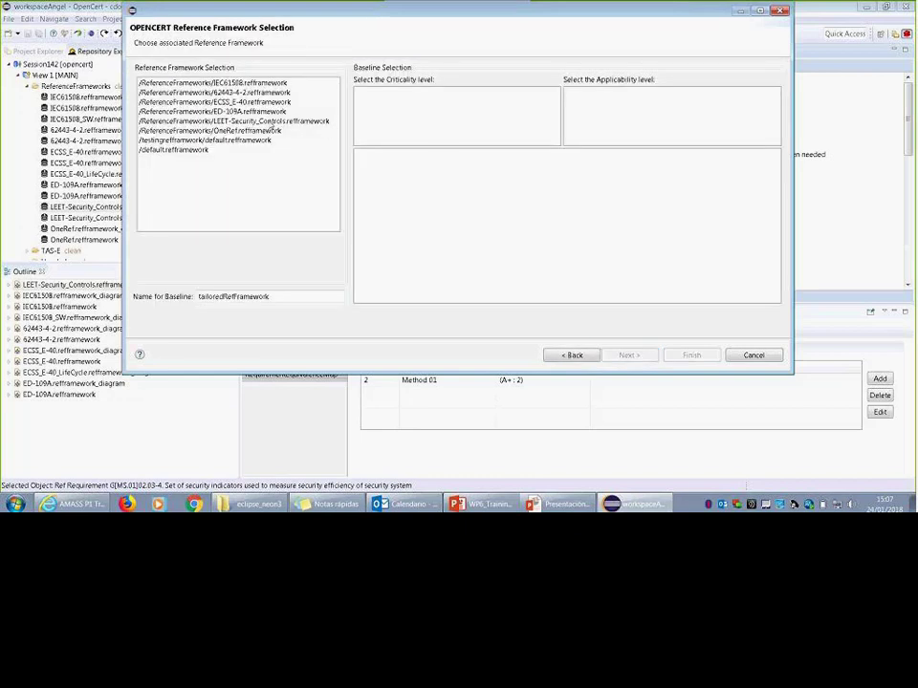
# Base the project on LEET-Security_Controls.refframework, limiting the baseline to Criticality Level A+ and Applicability Level 1
pyautogui.click(246, 121)
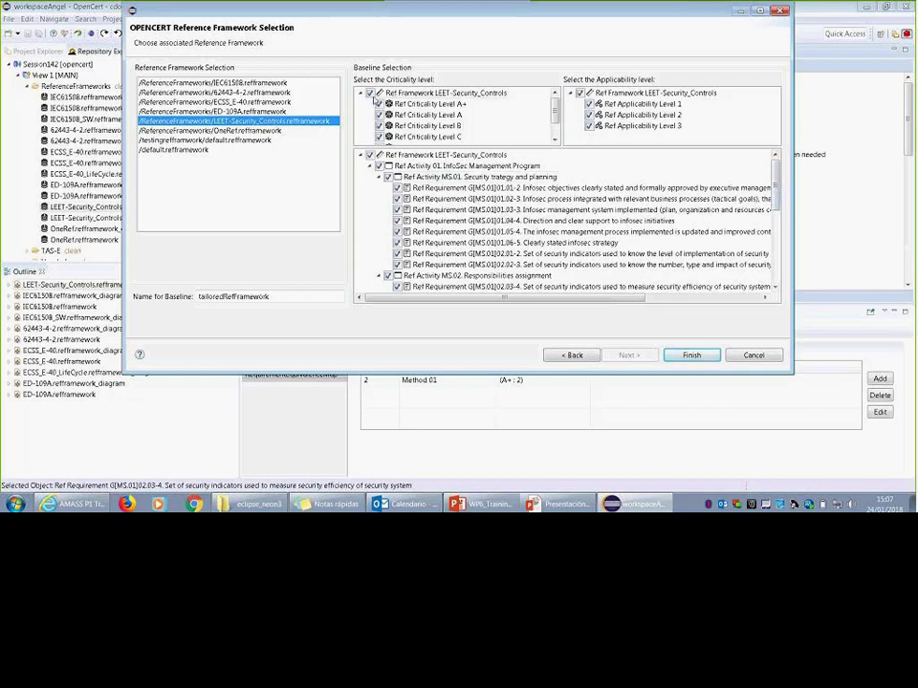
pyautogui.click(370, 93)
pyautogui.click(580, 94)
pyautogui.click(379, 104)
pyautogui.click(589, 103)
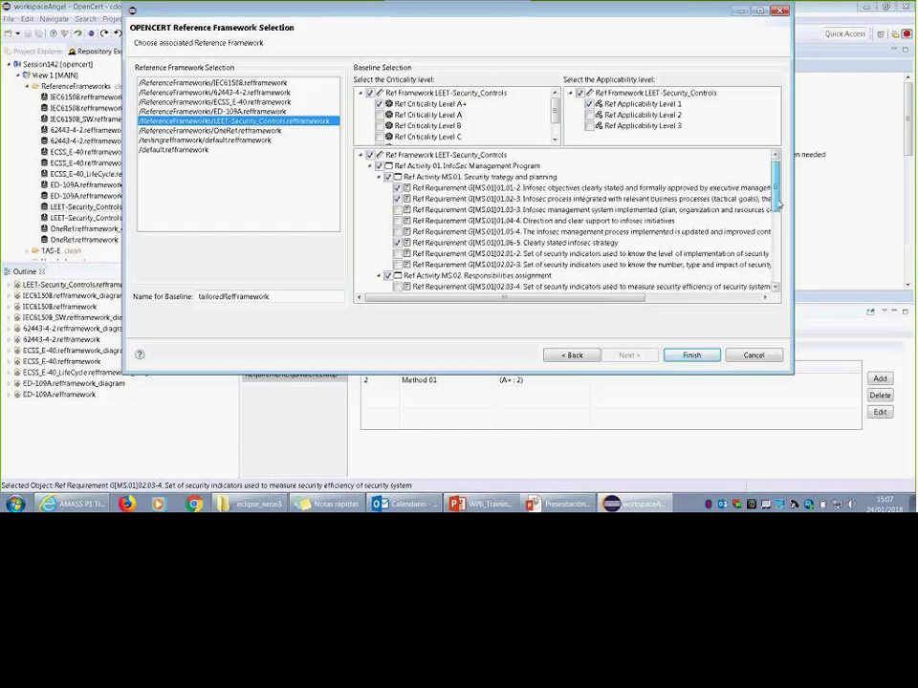
# Include Applicability Level 2 alongside Level 1 in the baseline selection and generate the assurance project
pyautogui.scroll(-1, 778, 212)
pyautogui.moveTo(778, 212); pyautogui.dragTo(813, 285)
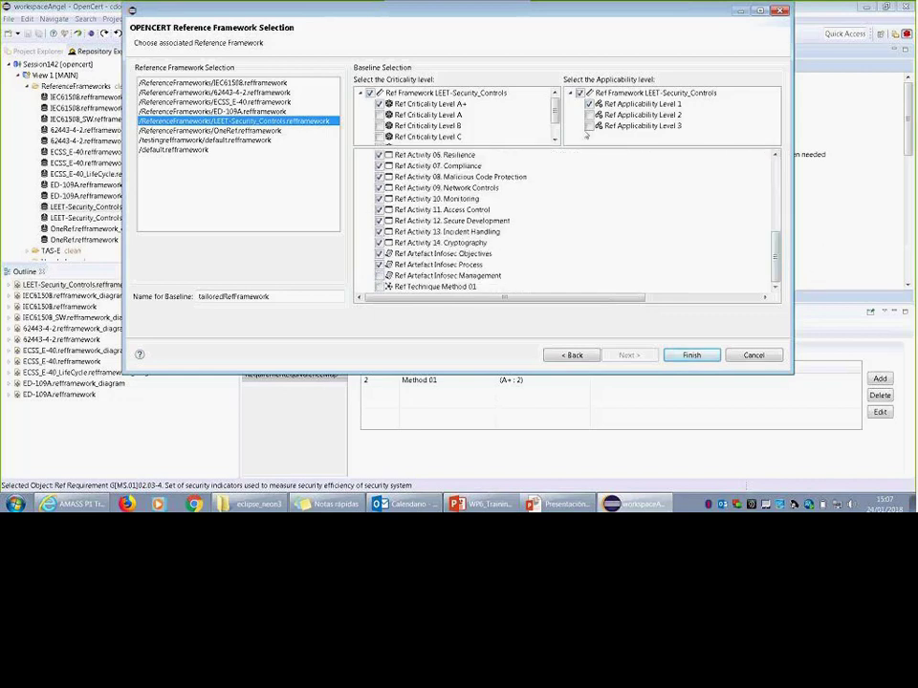
pyautogui.click(589, 114)
pyautogui.click(589, 115)
pyautogui.click(589, 104)
pyautogui.moveTo(775, 248); pyautogui.dragTo(703, 130)
pyautogui.click(589, 104)
pyautogui.click(589, 115)
pyautogui.click(691, 355)
pyautogui.click(516, 205)
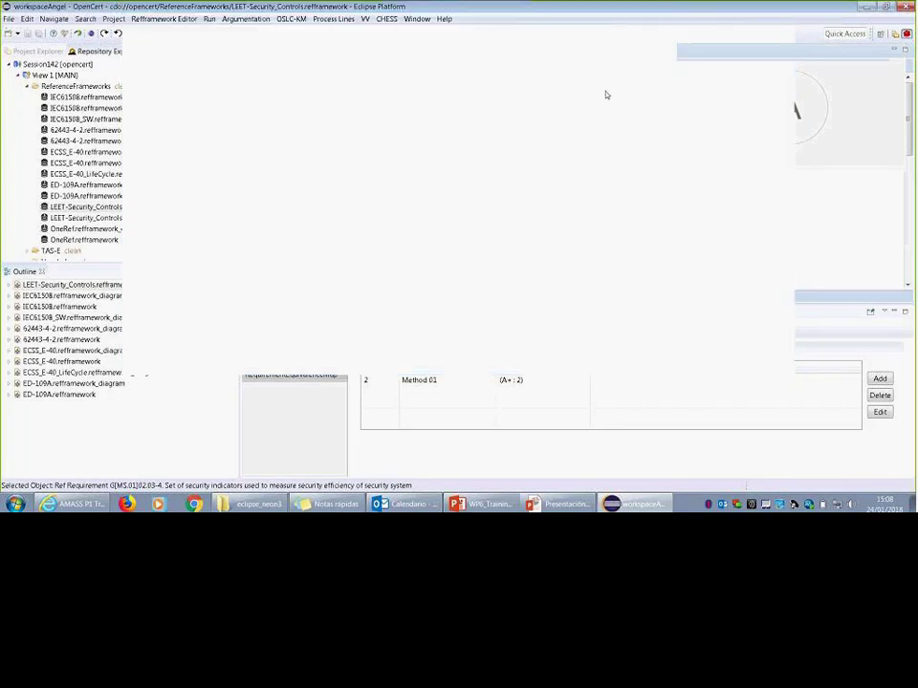
# Open tailoredRefFramework.baseline from the ASSURANCE_PROJECT folder of train1 in the repository
pyautogui.click(27, 98)
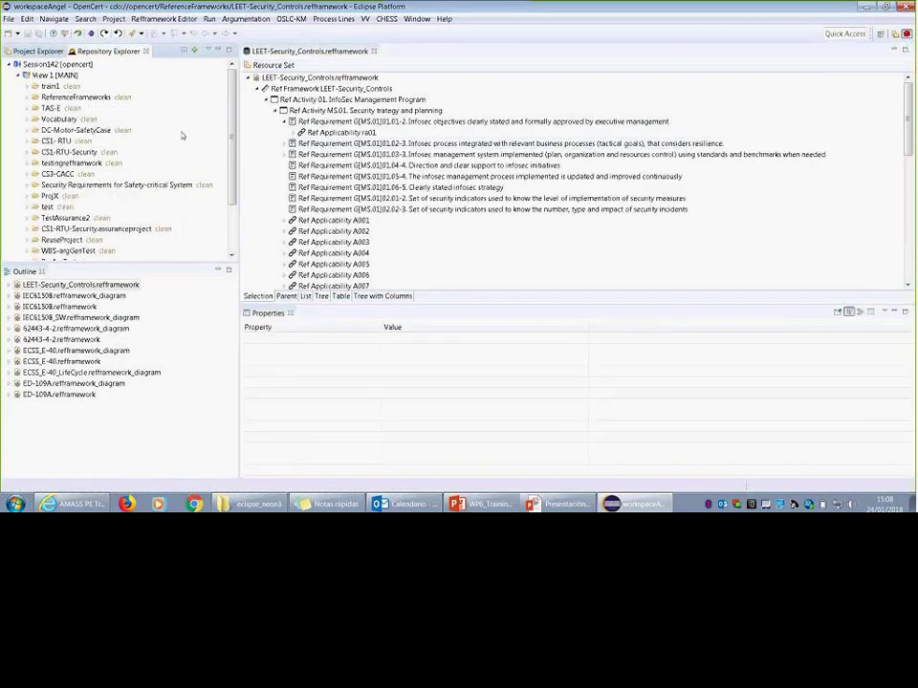
pyautogui.moveTo(228, 143); pyautogui.dragTo(230, 197)
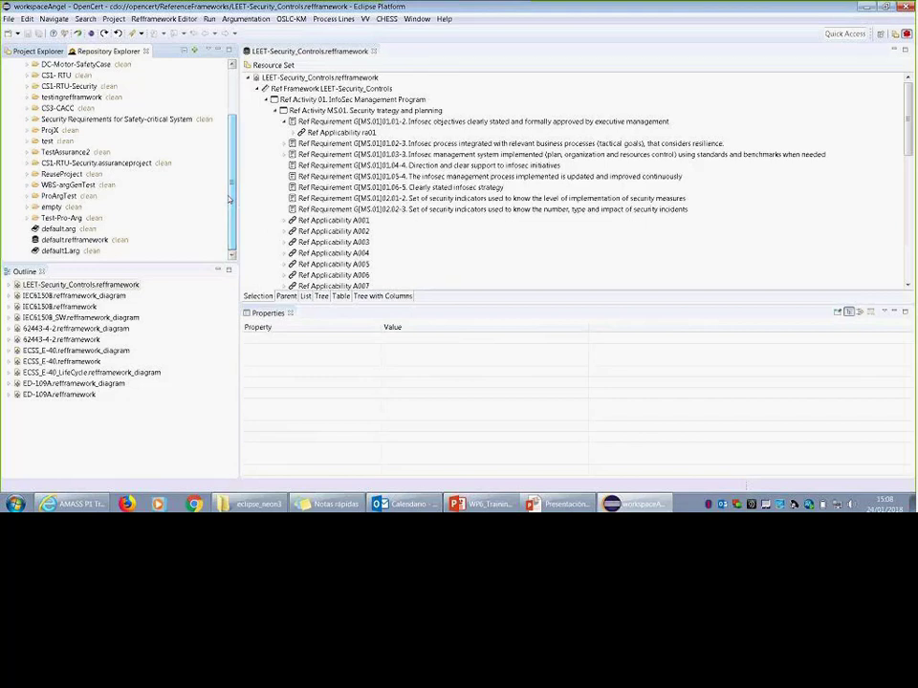
pyautogui.moveTo(230, 199); pyautogui.dragTo(232, 154)
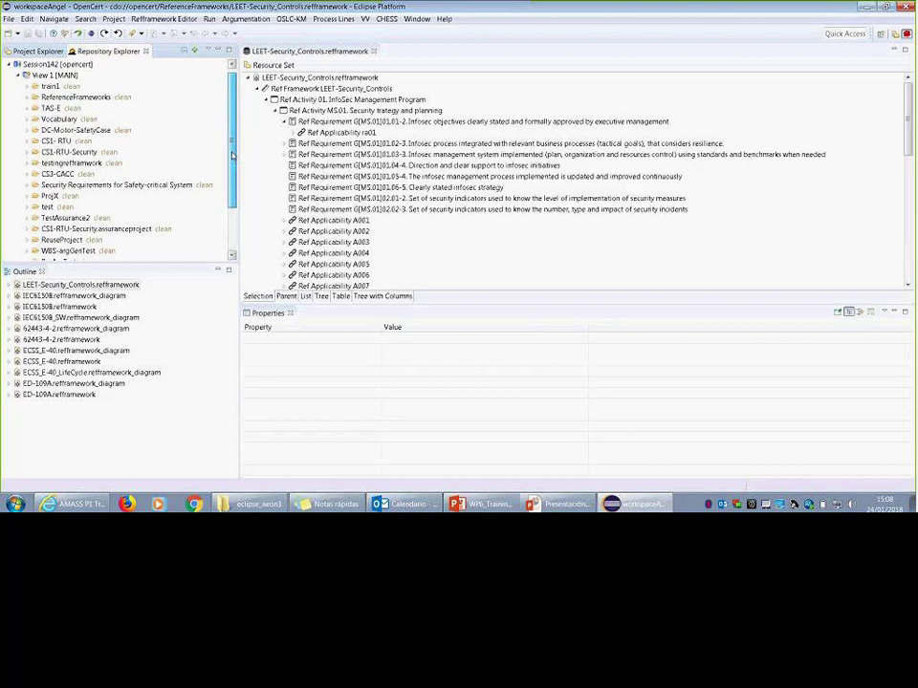
pyautogui.click(28, 86)
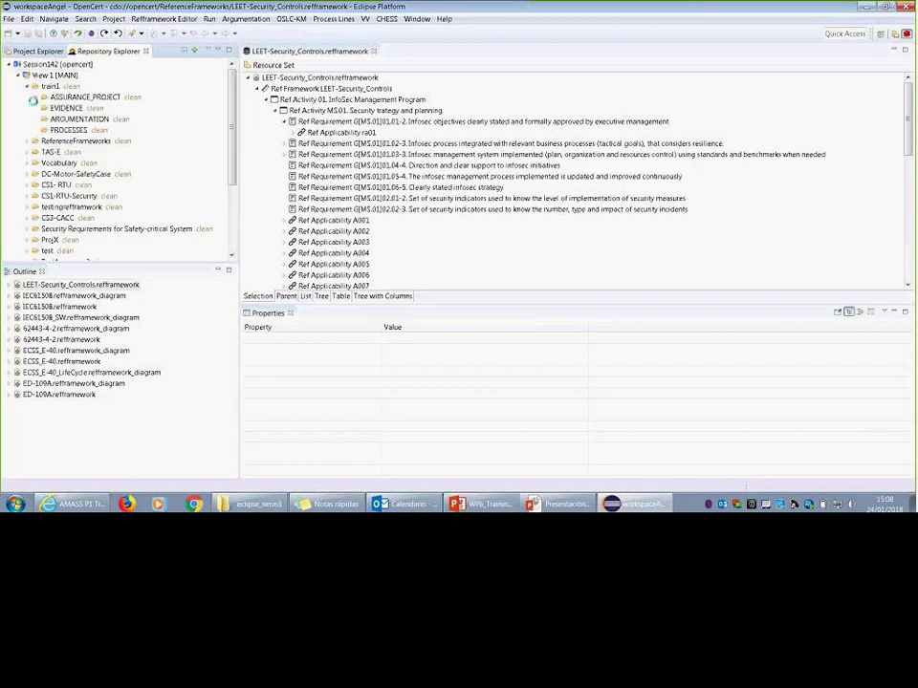
pyautogui.doubleClick(113, 108)
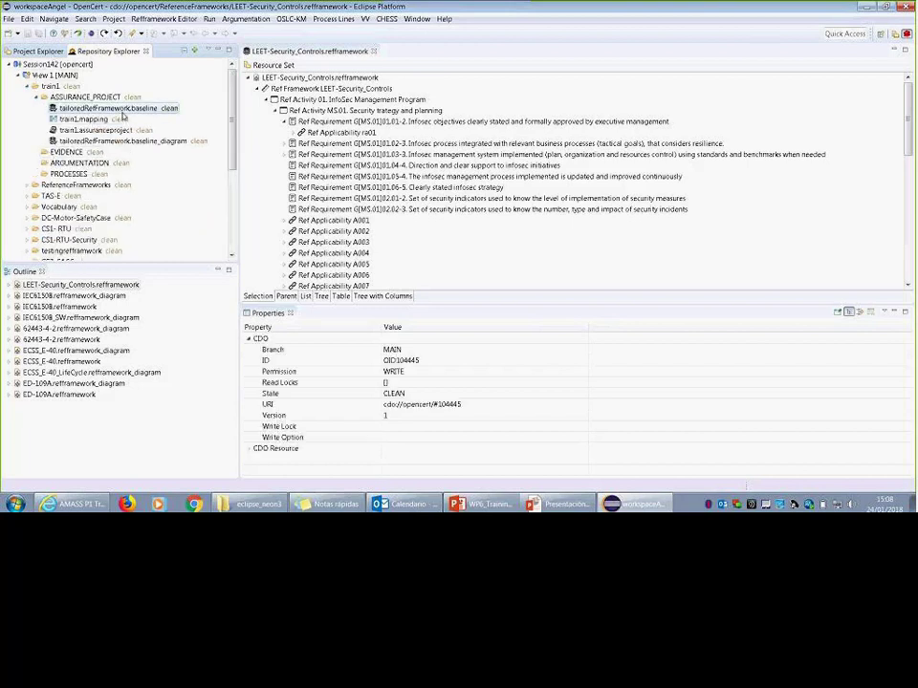
# Expand the baseline framework down to Base Activity MS.01 and review its requirements, activities, artefacts and levels
pyautogui.click(251, 77)
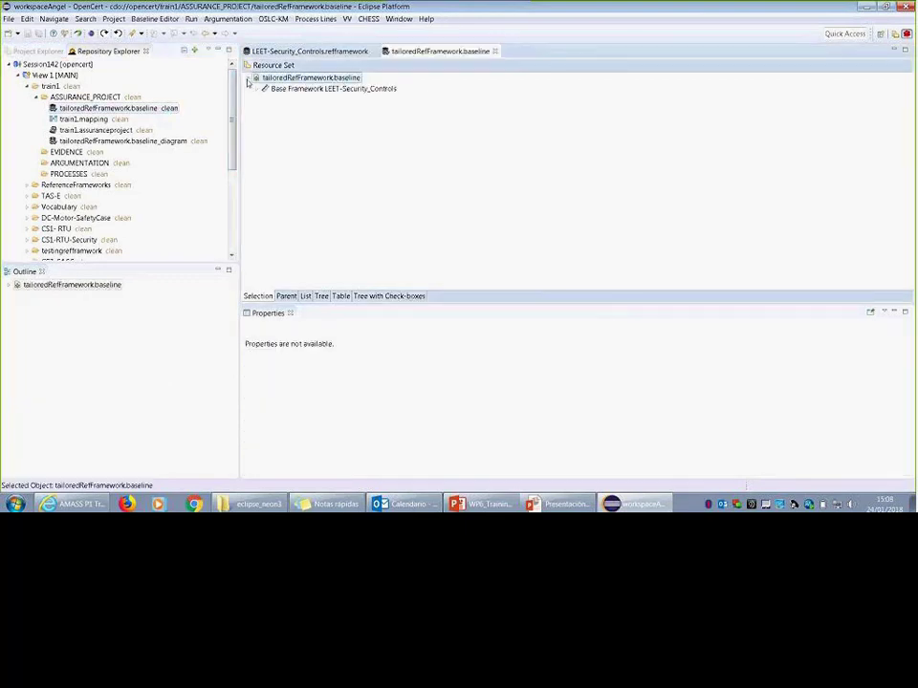
pyautogui.click(257, 88)
pyautogui.click(266, 89)
pyautogui.click(275, 100)
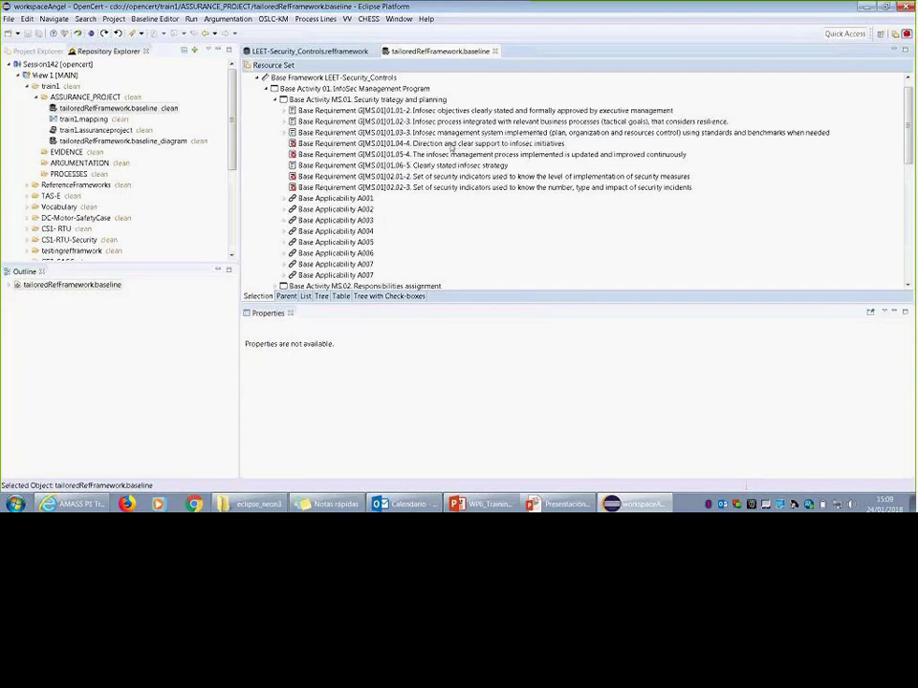
pyautogui.scroll(-1, 431, 123)
pyautogui.scroll(1, 429, 122)
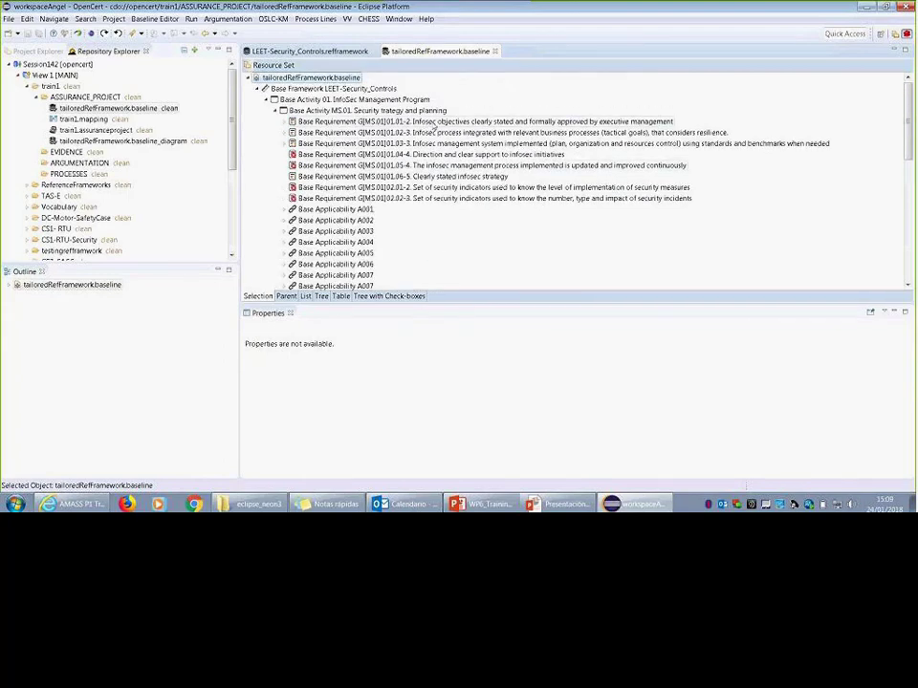
pyautogui.scroll(-10, 434, 127)
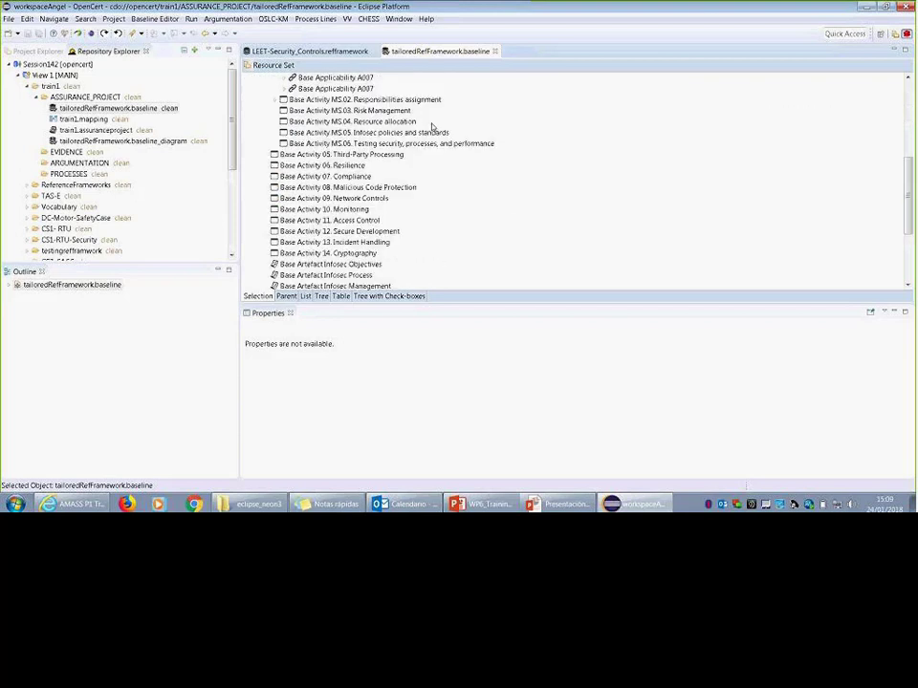
pyautogui.scroll(-1, 430, 202)
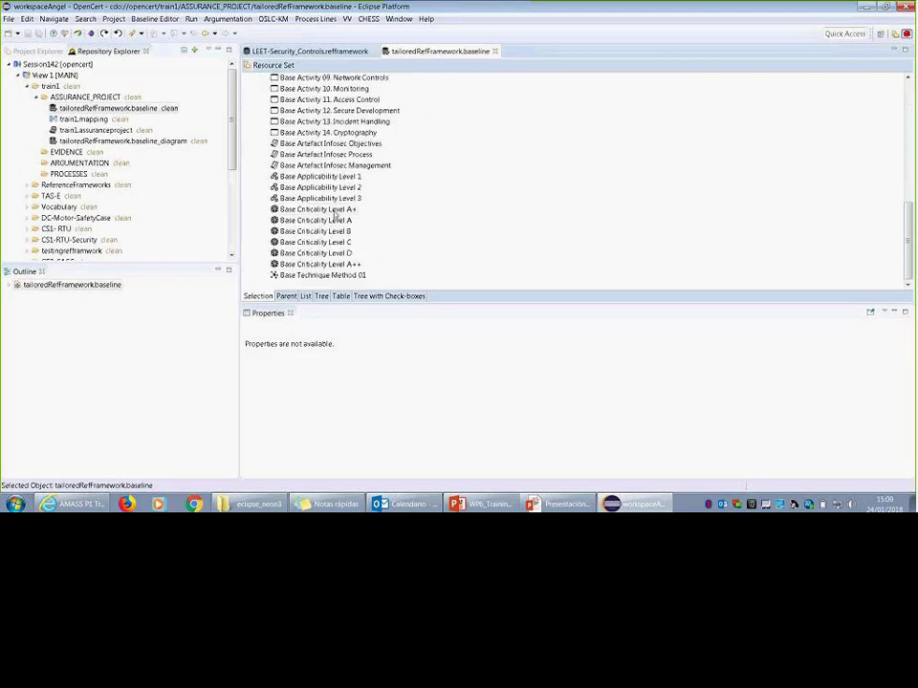
# Check the descriptions of Base Criticality Levels A+ and A and Base Applicability Levels 1 and 2 for the wizard selection mark
pyautogui.click(334, 211)
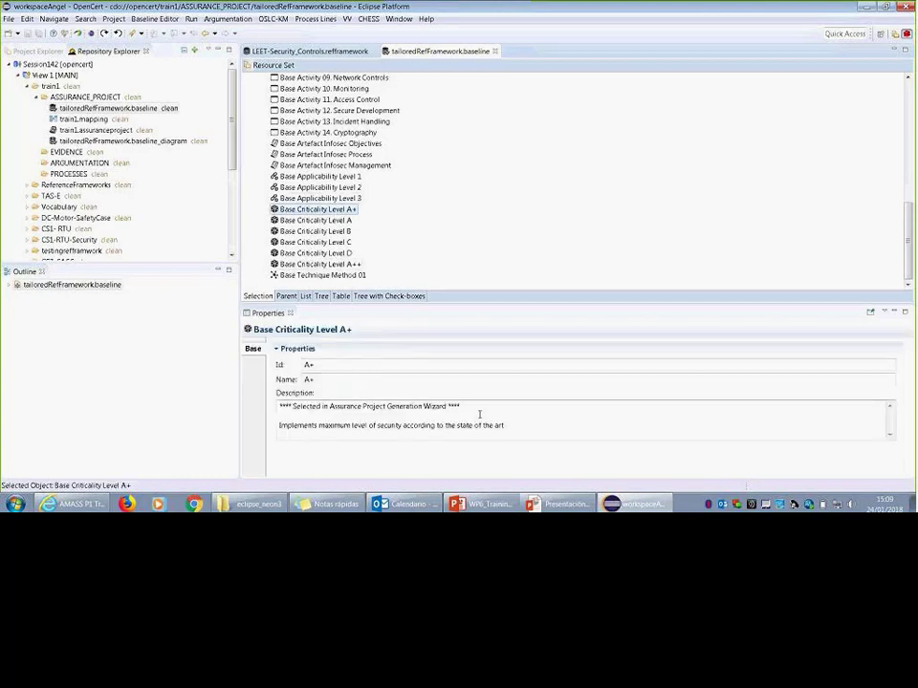
pyautogui.moveTo(461, 408); pyautogui.dragTo(278, 407)
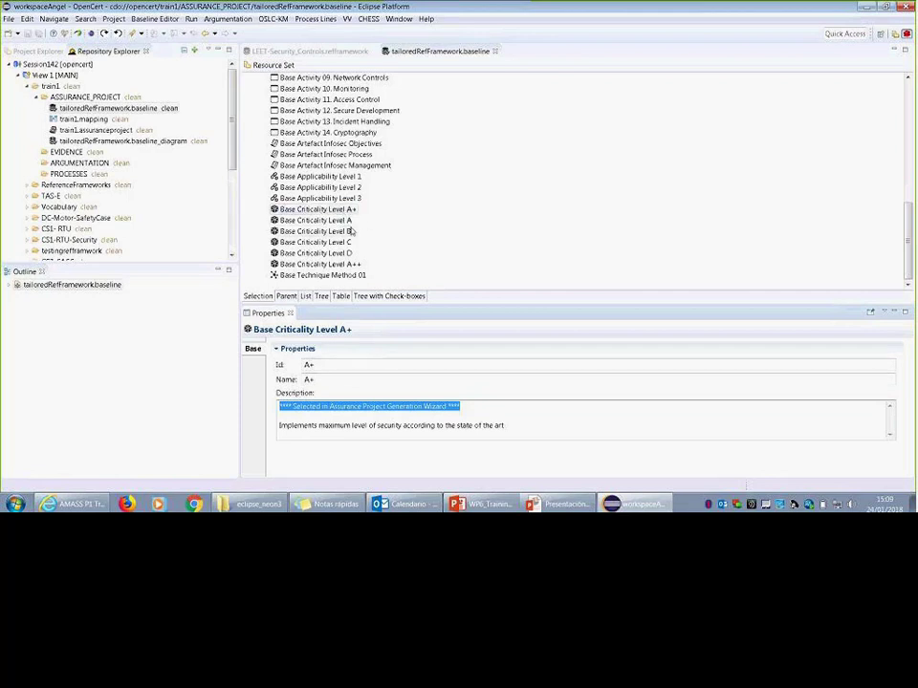
pyautogui.click(332, 220)
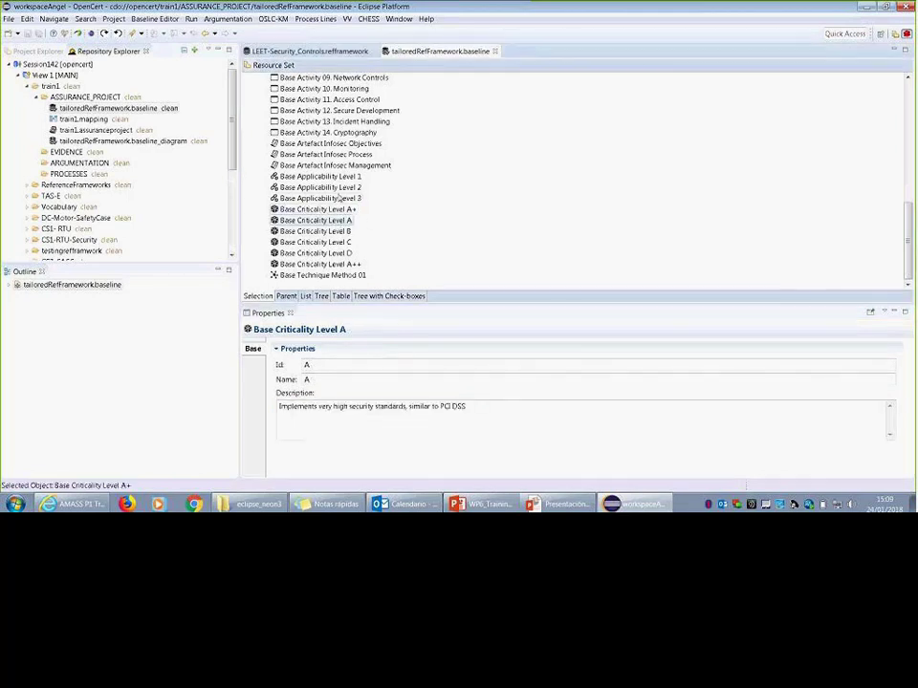
pyautogui.click(346, 178)
pyautogui.click(344, 187)
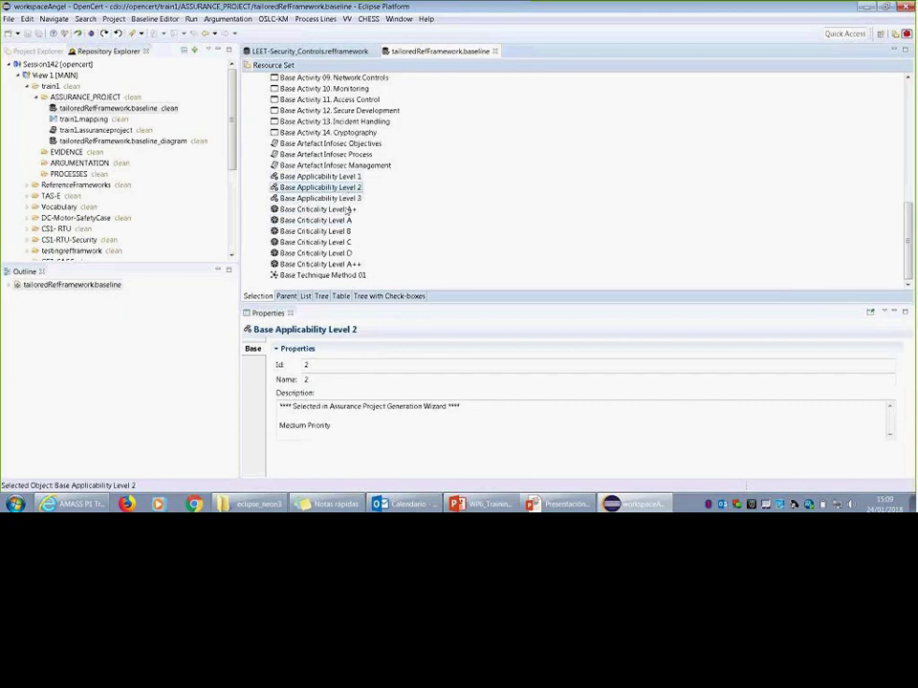
pyautogui.click(279, 406)
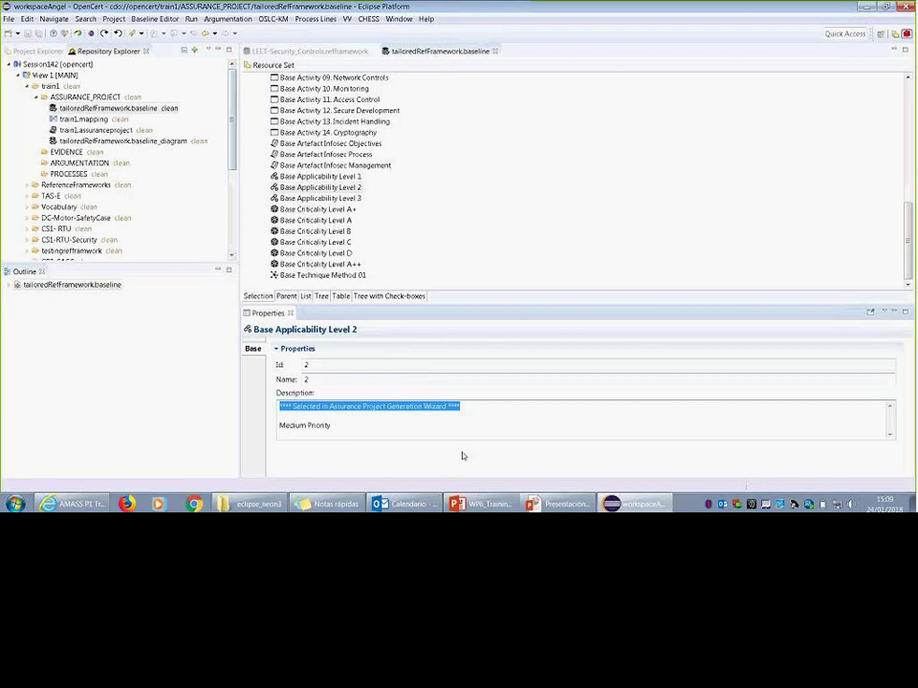
# Switch to the WP6_Training_TEC.pptx presentation in PowerPoint
pyautogui.click(483, 504)
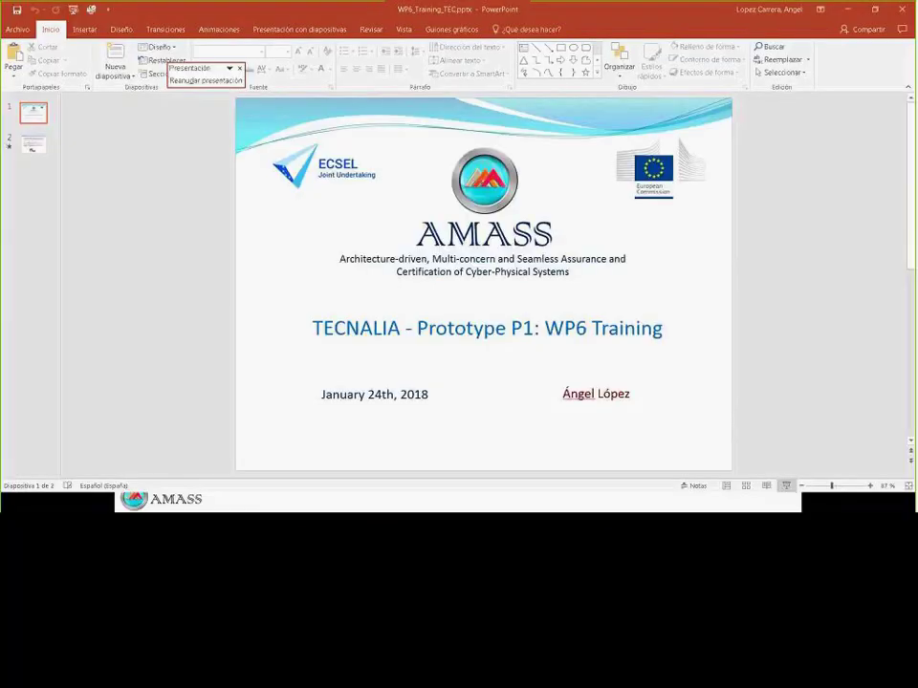
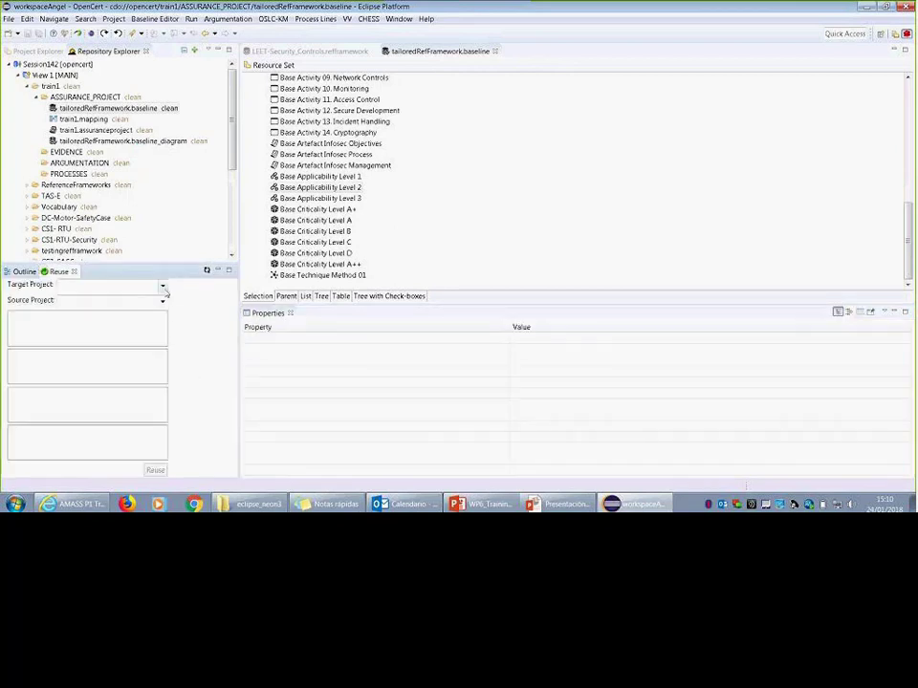
# Set train1.assuranceproject as the target project for reuse
pyautogui.click(162, 286)
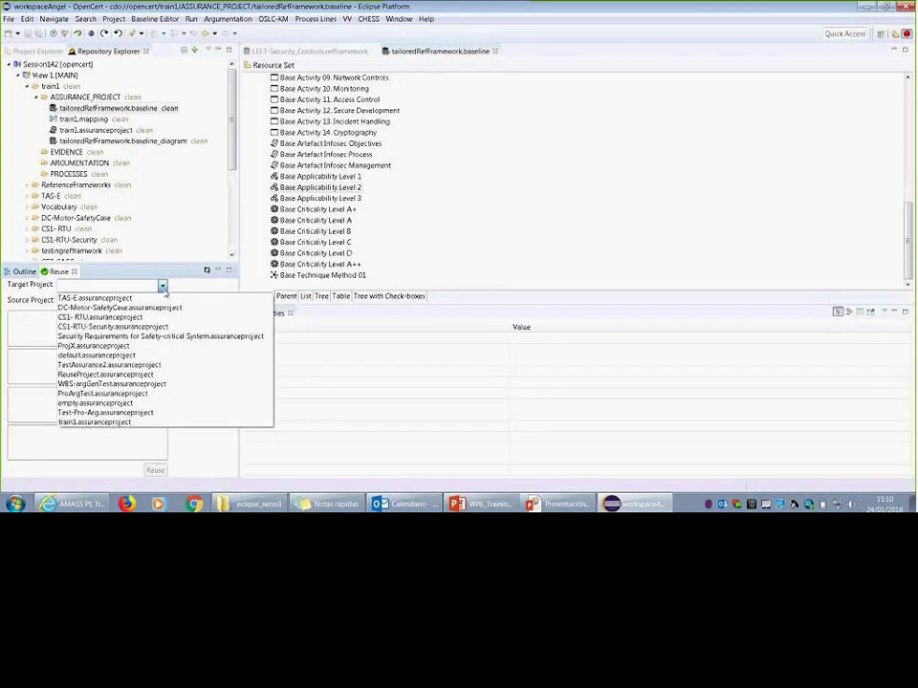
pyautogui.click(120, 421)
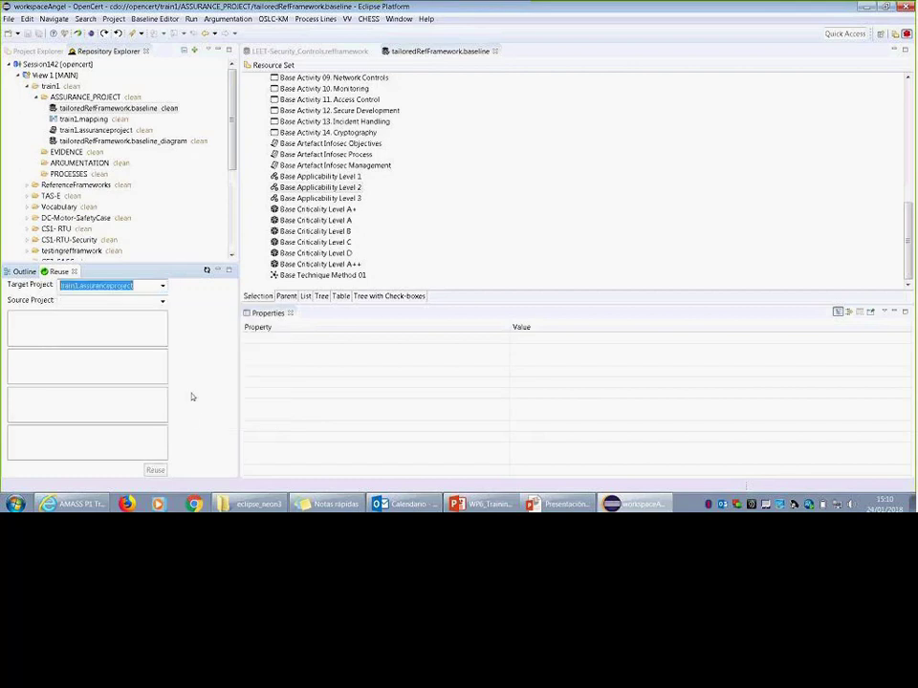
# Set ReuseProject.assuranceproject as the source project for reuse
pyautogui.click(163, 301)
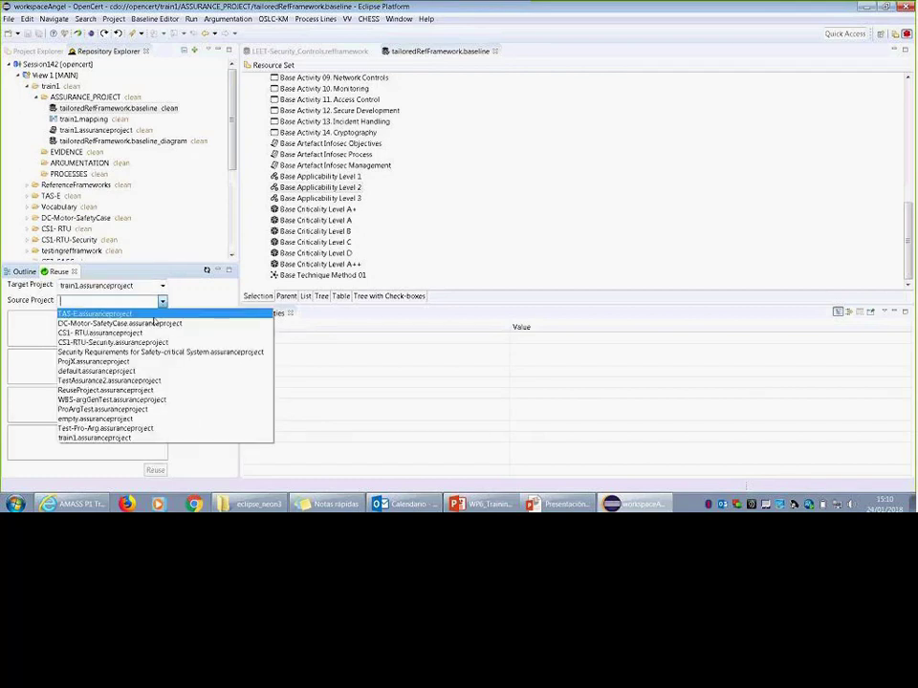
pyautogui.click(105, 390)
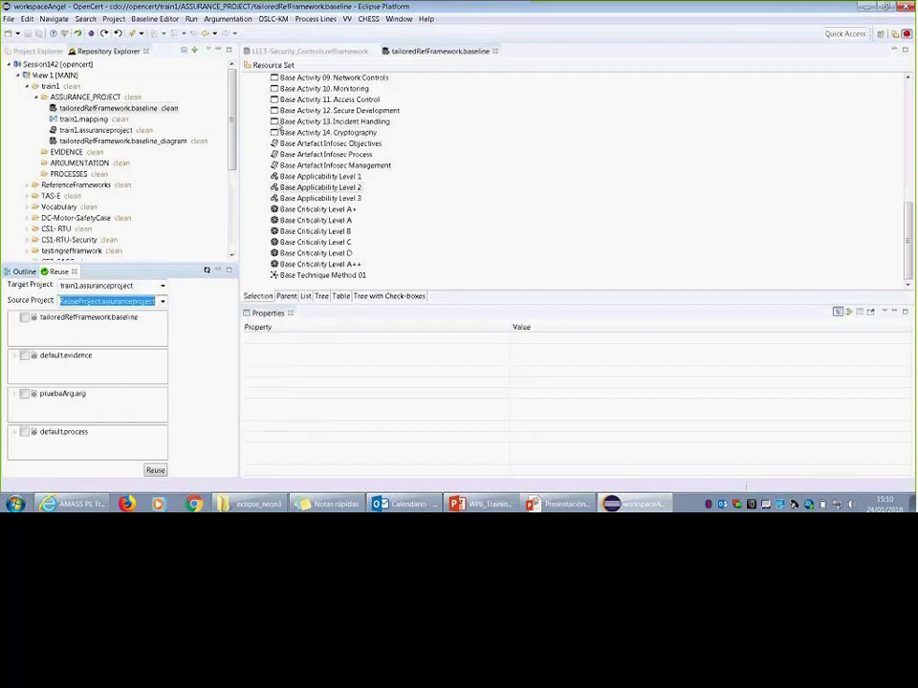
# Expand ReuseProject in the repository and review its assurance project, evidence, argumentation and process models
pyautogui.moveTo(232, 152); pyautogui.dragTo(220, 203)
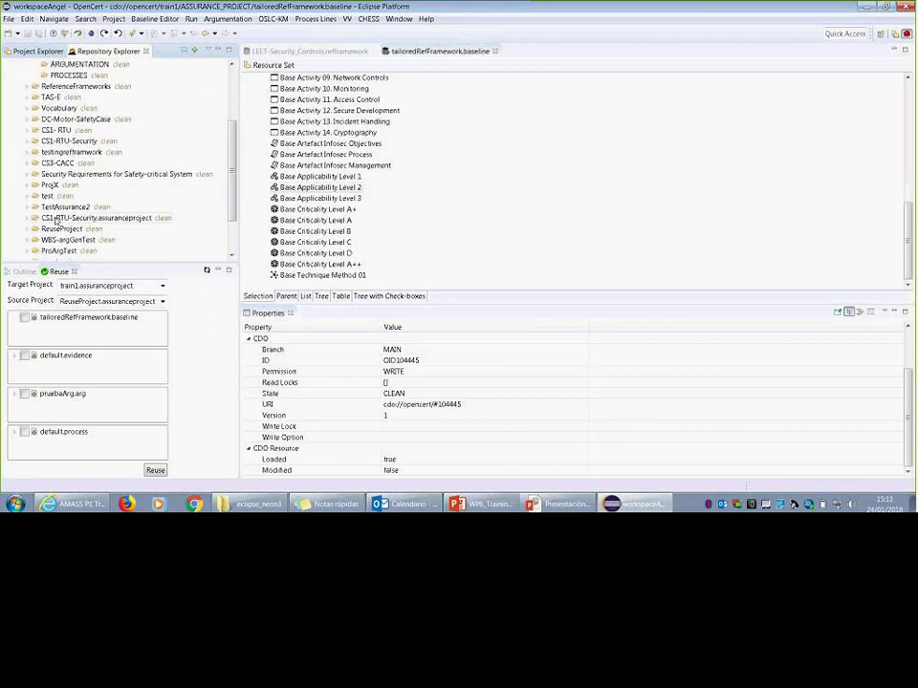
pyautogui.click(28, 230)
pyautogui.click(36, 218)
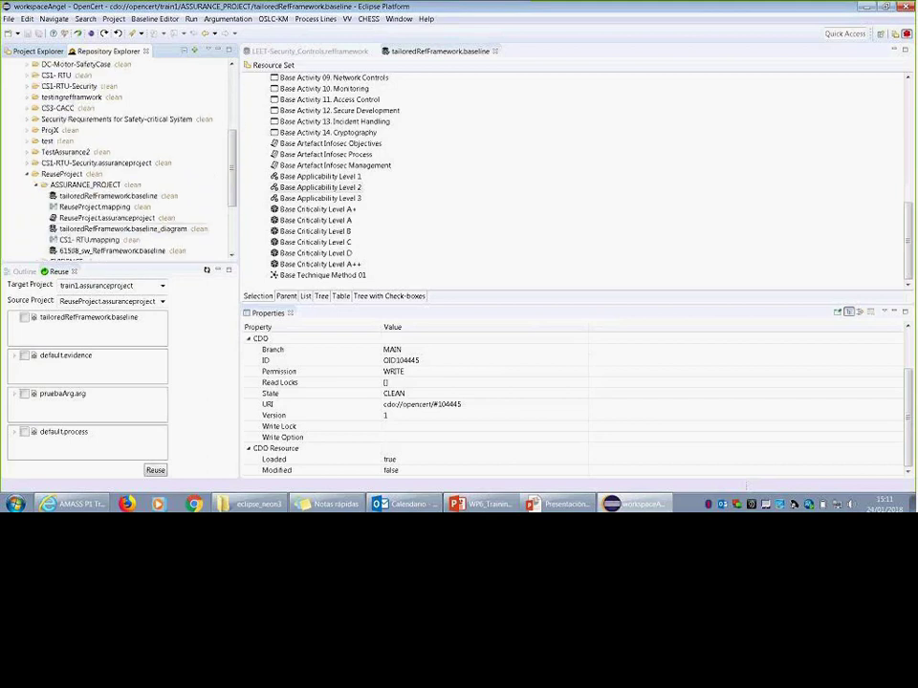
pyautogui.scroll(-3, 125, 229)
pyautogui.click(36, 162)
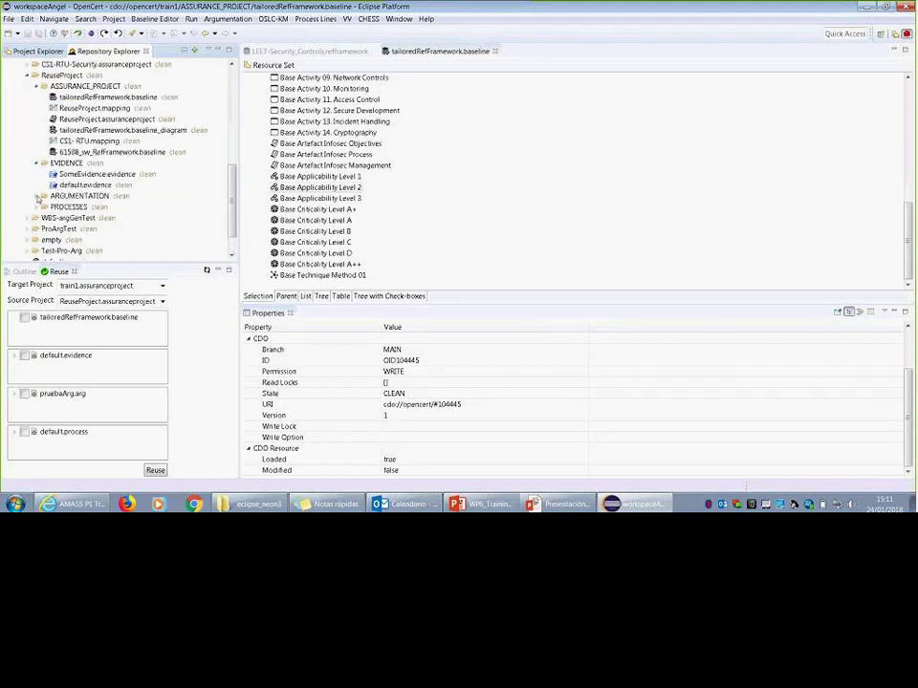
pyautogui.click(36, 195)
pyautogui.click(36, 229)
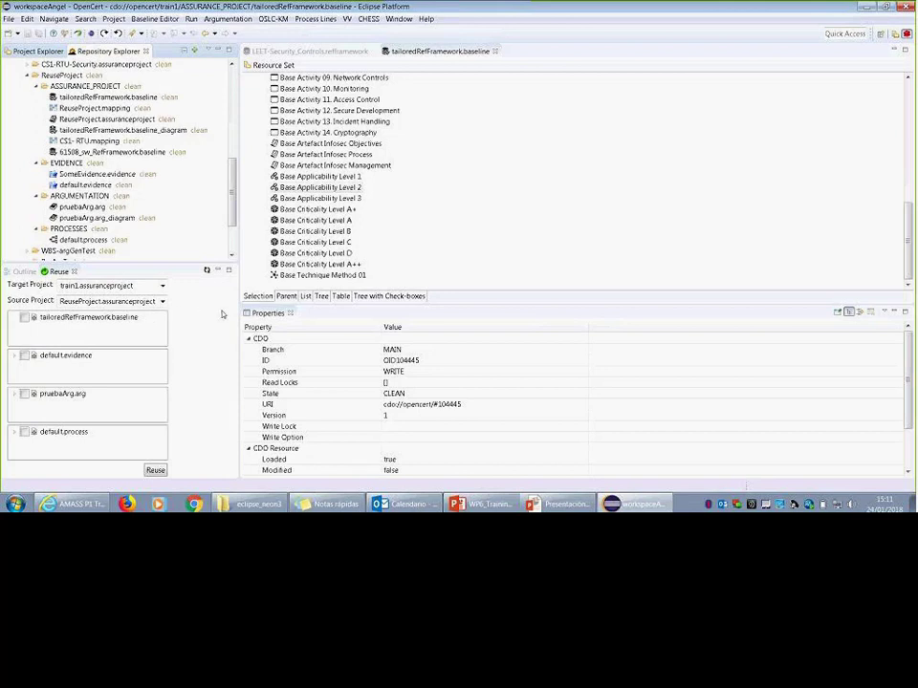
# Select default.evidence, pruebaArg.arg and default.process from the source project as the models to reuse
pyautogui.click(25, 357)
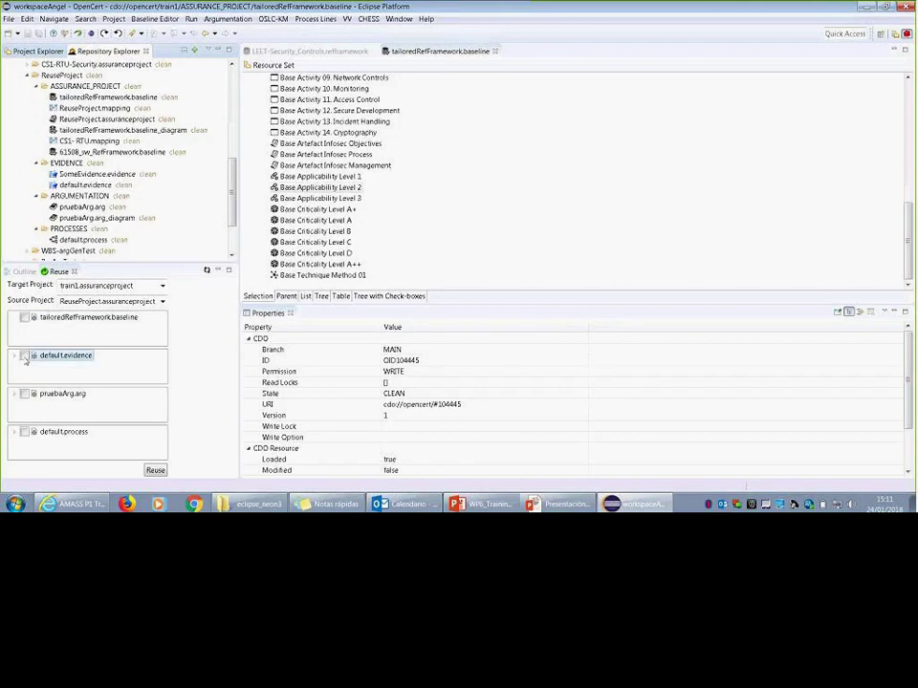
pyautogui.click(25, 356)
pyautogui.click(25, 394)
pyautogui.click(23, 434)
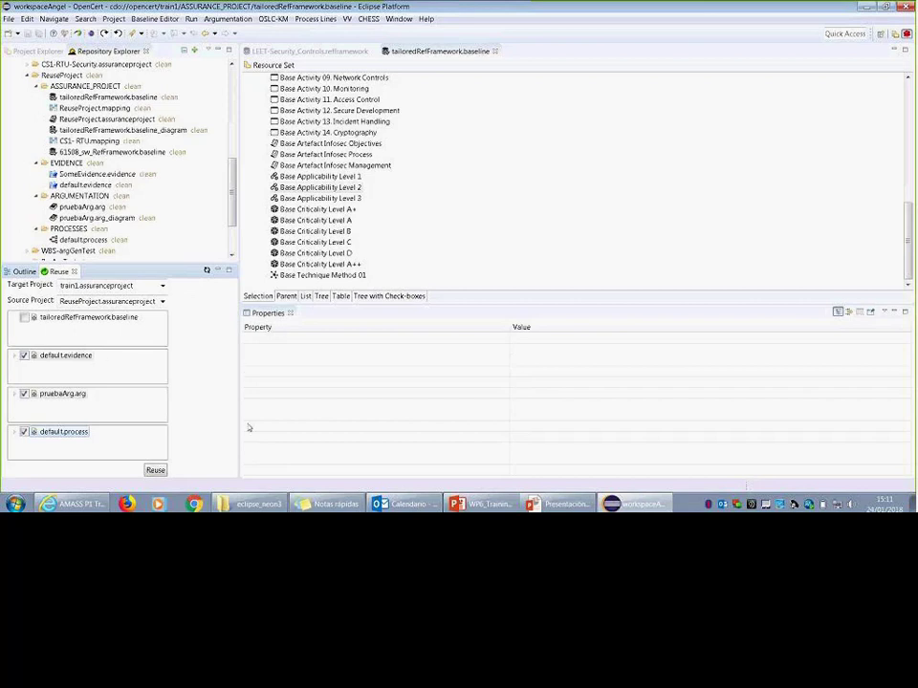
# Open the source default.evidence model and exclude artefact definitions DES02 to DES05 and DES07 to DES12 from the reuse selection
pyautogui.click(149, 373)
pyautogui.doubleClick(74, 359)
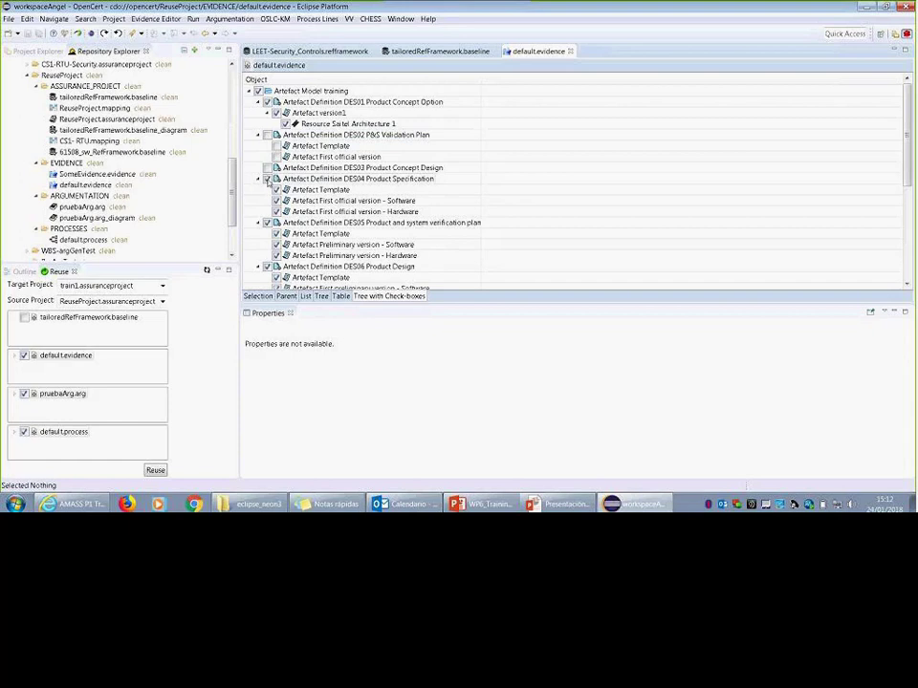
pyautogui.click(268, 179)
pyautogui.scroll(-1, 303, 227)
pyautogui.click(268, 190)
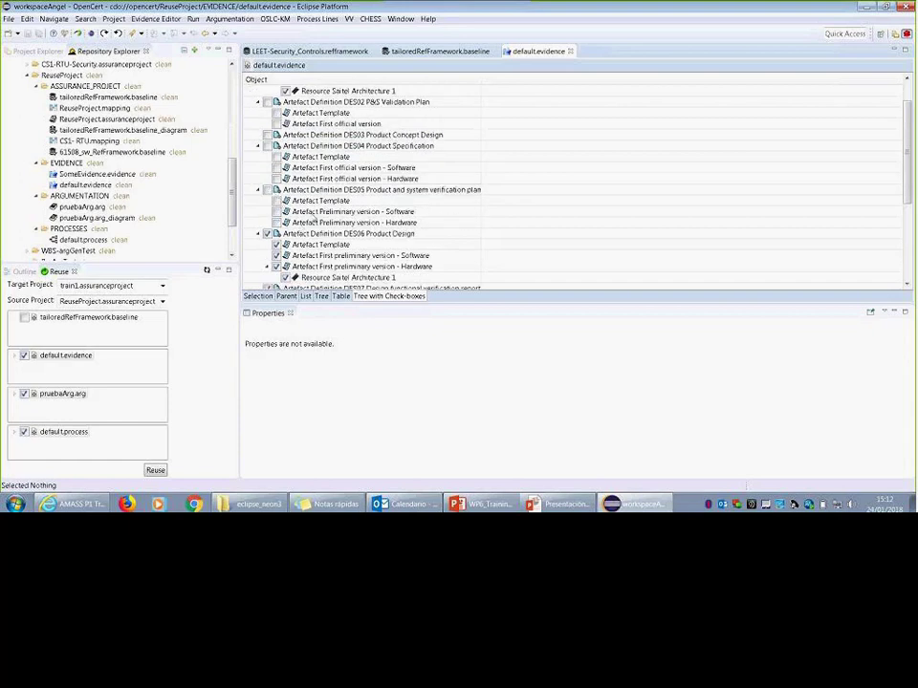
pyautogui.scroll(-2, 314, 218)
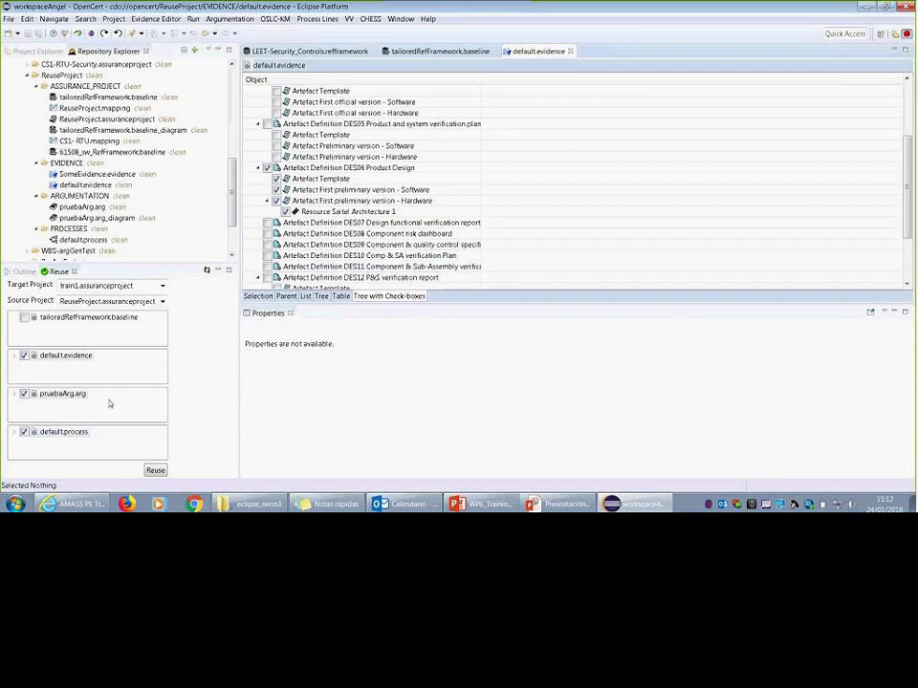
# Reuse the selected evidence, argument and process models in the train1 project
pyautogui.click(158, 471)
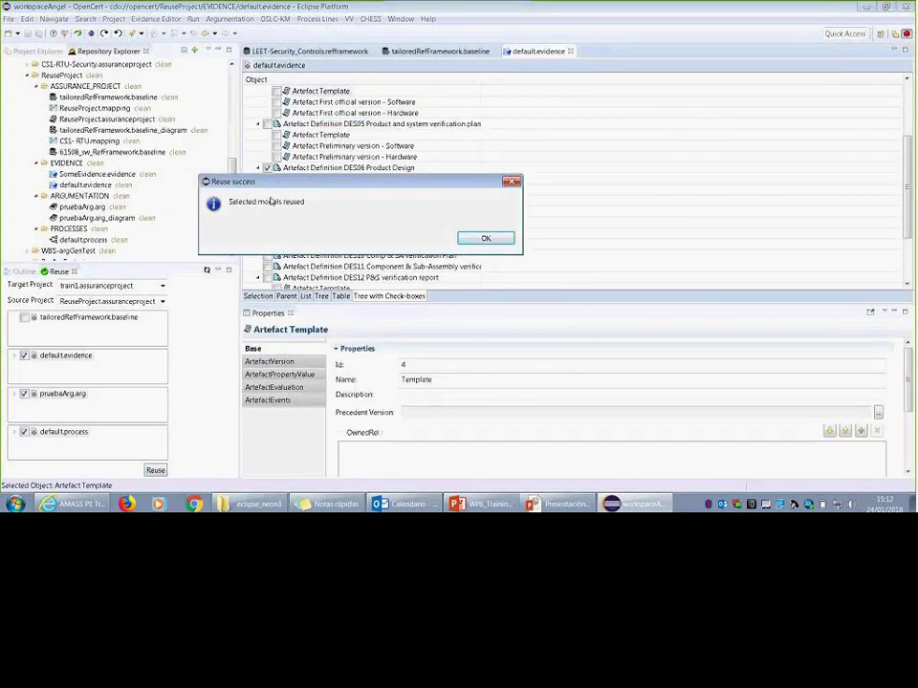
pyautogui.click(484, 239)
# Expand train1's EVIDENCE, ARGUMENTATION and PROCESSES folders and inspect the artefact definitions in its reused default.evidence model
pyautogui.click(217, 156)
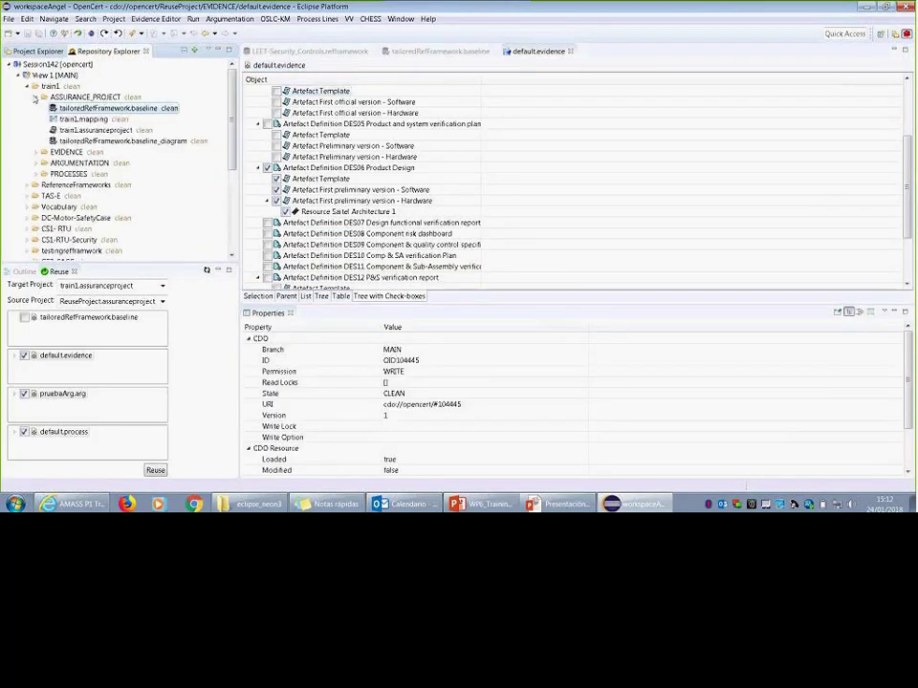
pyautogui.click(36, 152)
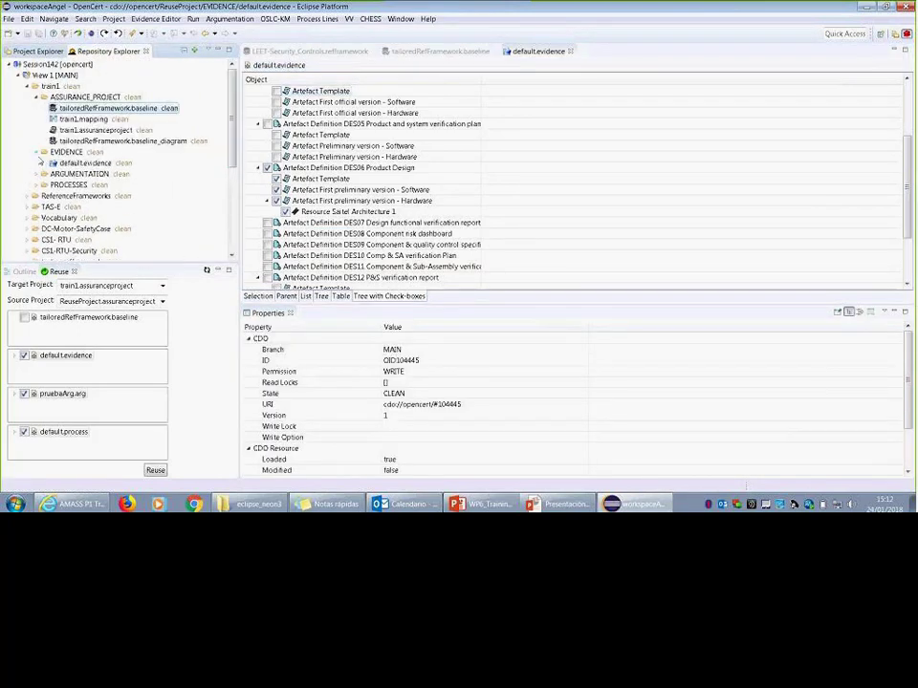
pyautogui.click(95, 164)
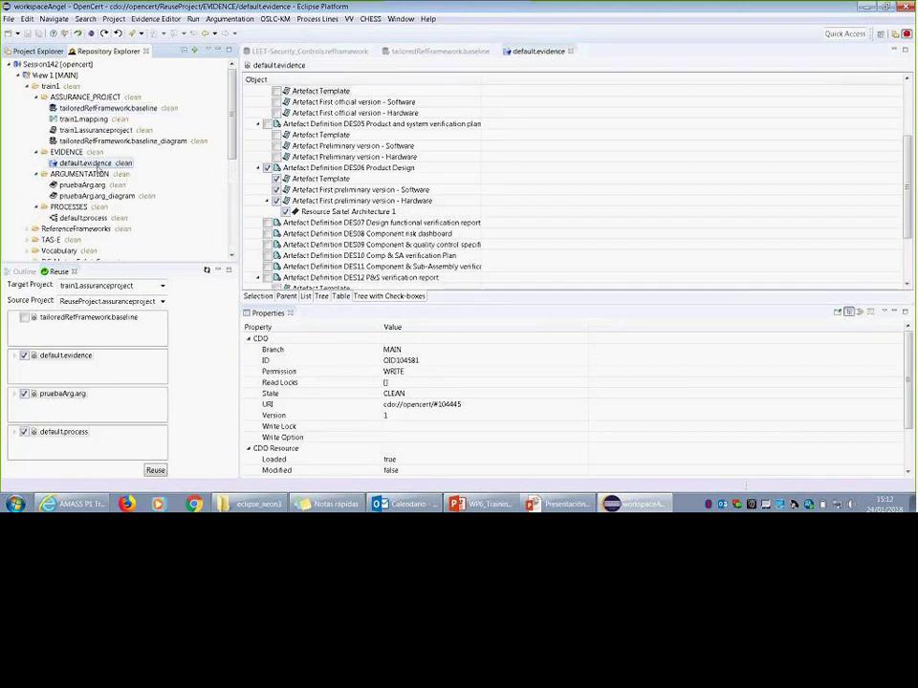
pyautogui.doubleClick(96, 164)
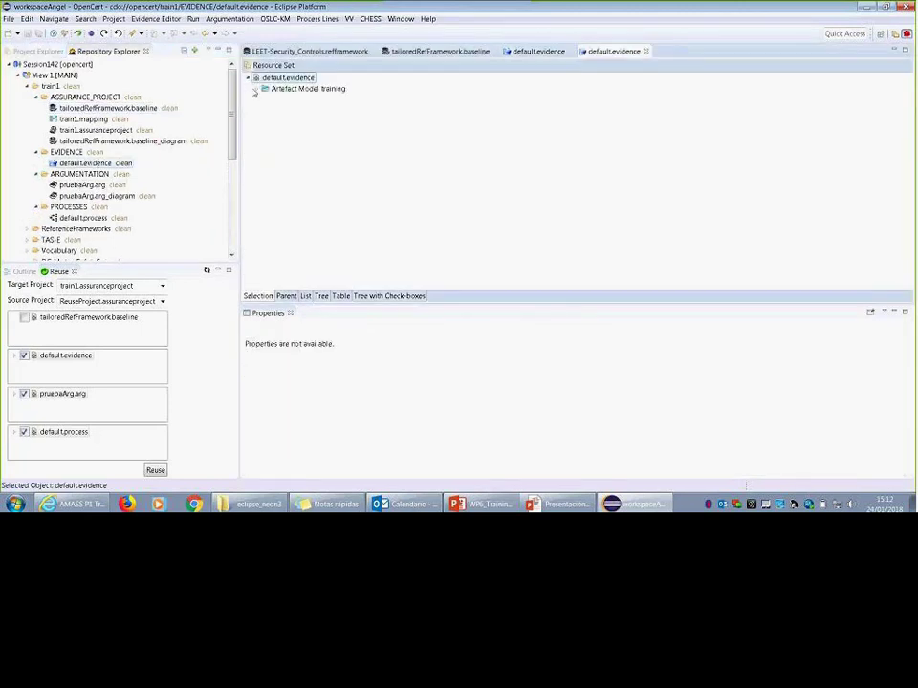
pyautogui.click(257, 89)
pyautogui.click(267, 99)
pyautogui.click(266, 122)
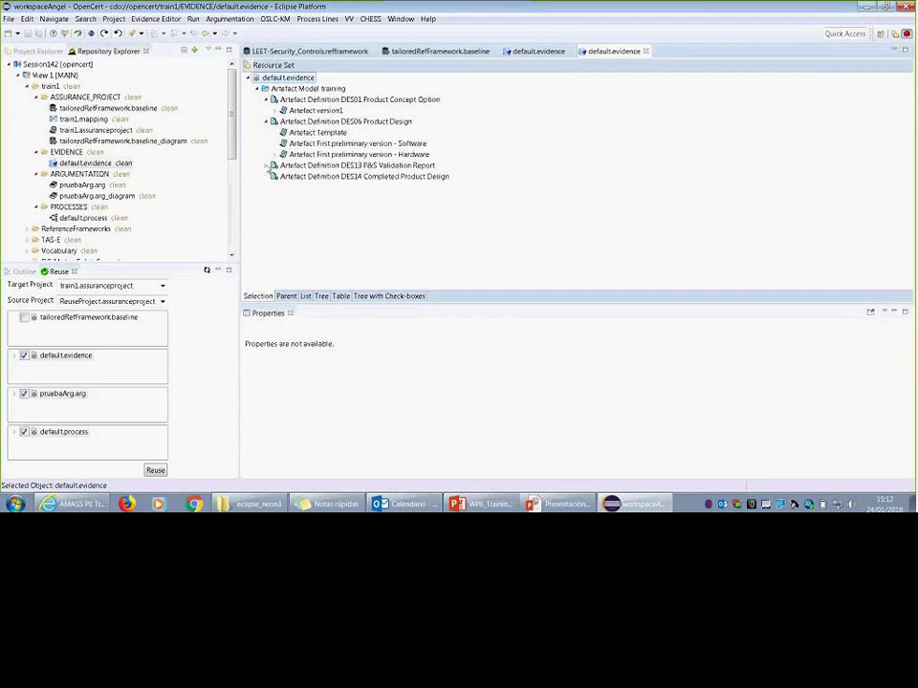
# Compare the artefacts in train1's default.evidence model with those selected in the source project's default.evidence model
pyautogui.click(537, 51)
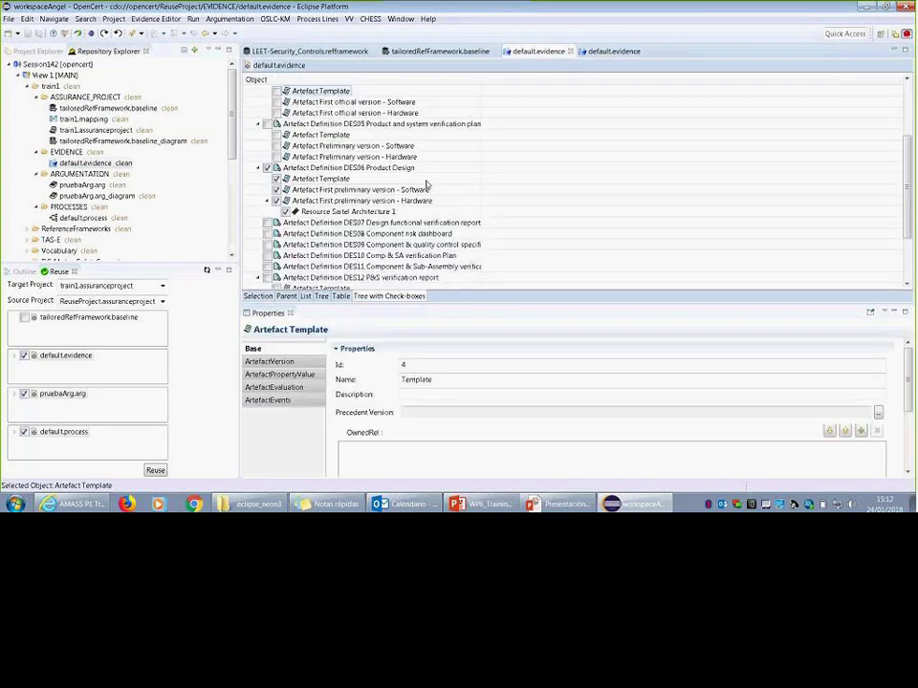
pyautogui.scroll(-3, 427, 184)
pyautogui.click(595, 53)
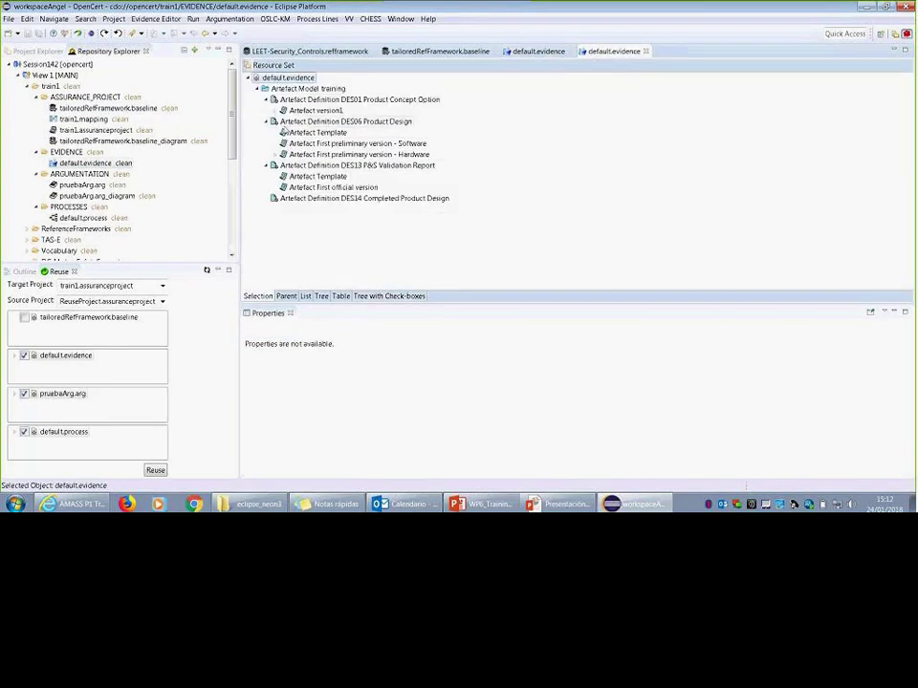
# Open train1's pruebaArg.arg and default.process models and review their reused contents
pyautogui.click(96, 187)
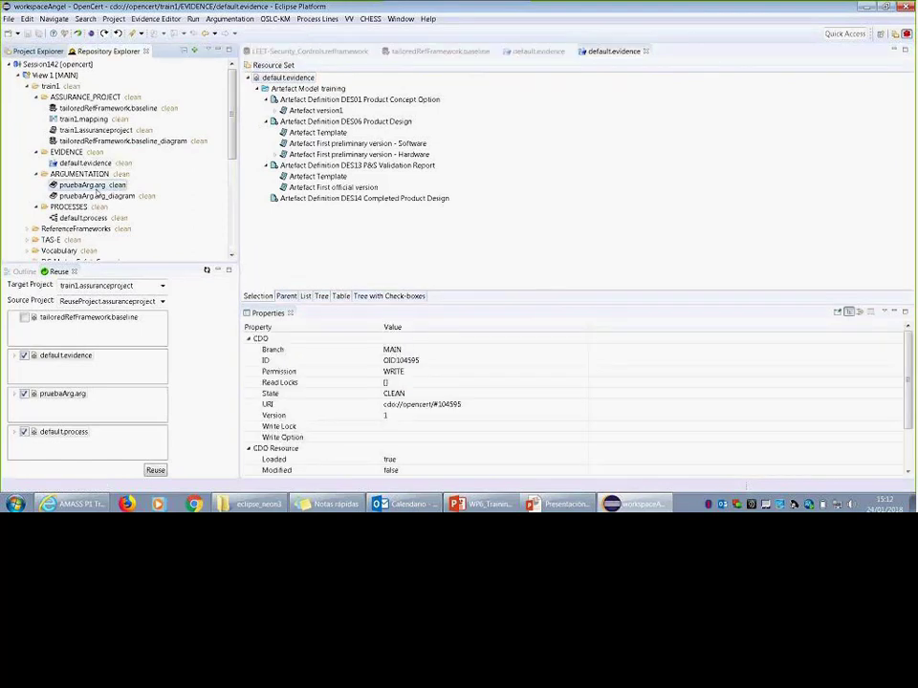
pyautogui.doubleClick(96, 188)
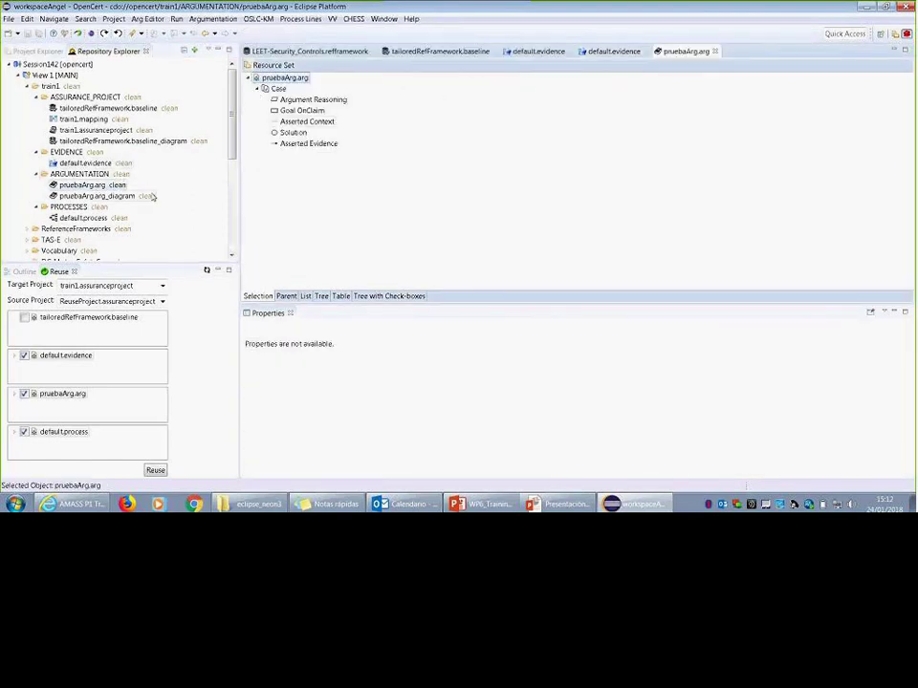
pyautogui.doubleClick(91, 218)
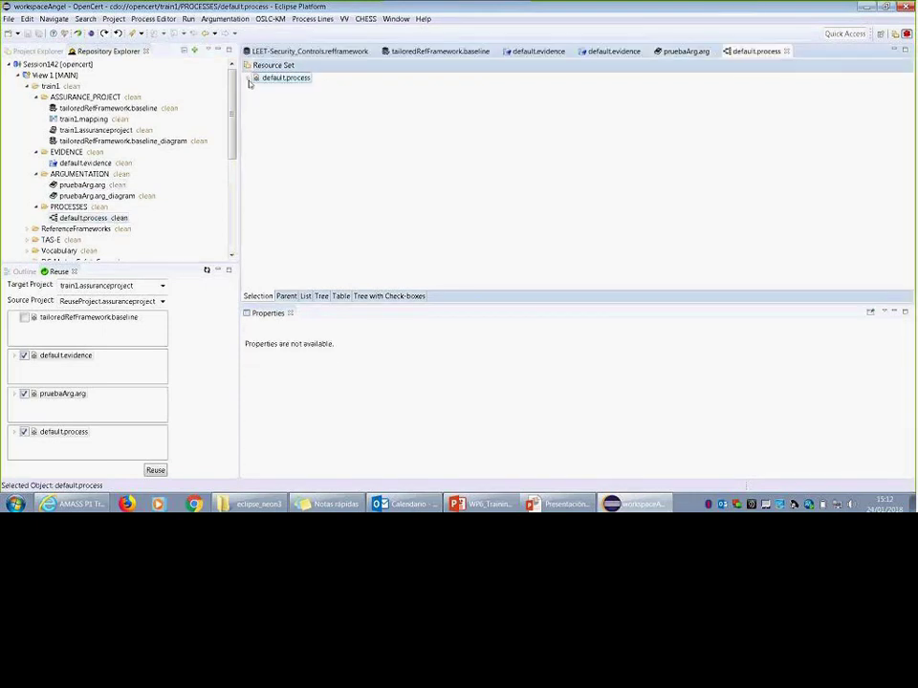
pyautogui.click(247, 78)
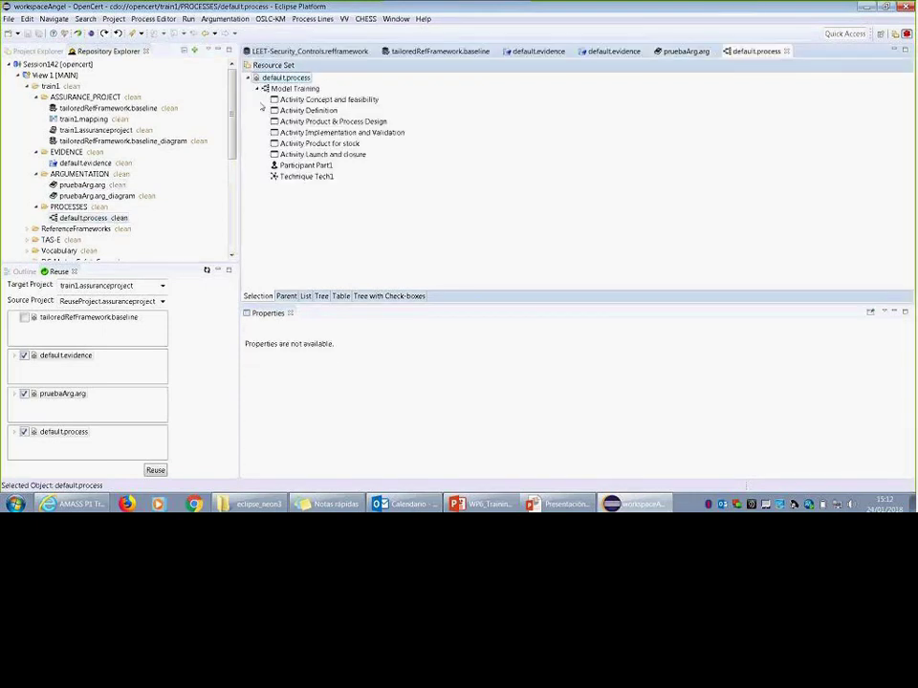
# Close the baseline, evidence, argument and process model editors, keeping only LEET-Security_Controls.refframework open
pyautogui.click(494, 51)
pyautogui.click(526, 53)
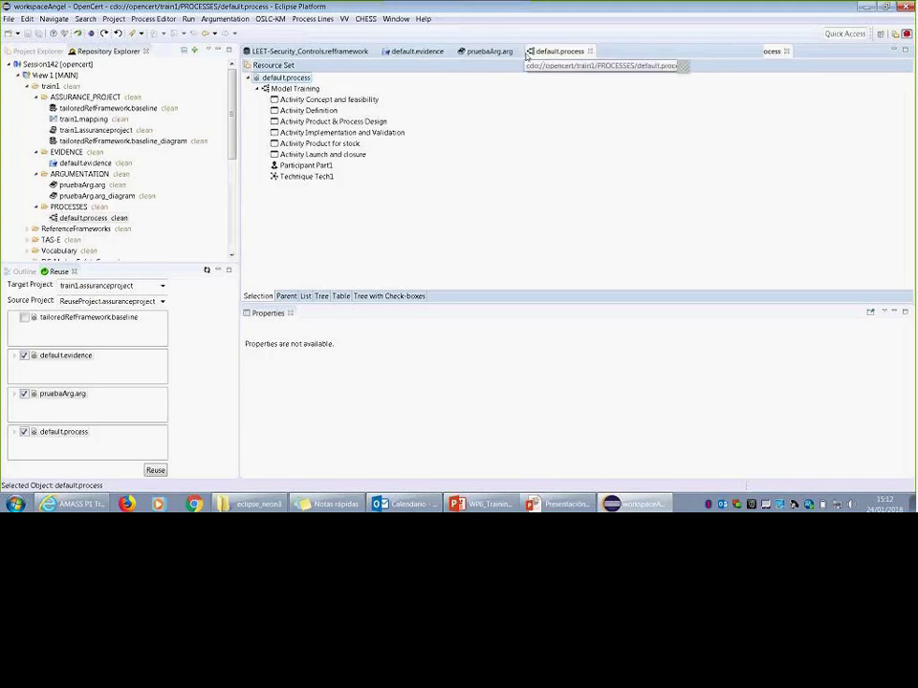
pyautogui.click(590, 51)
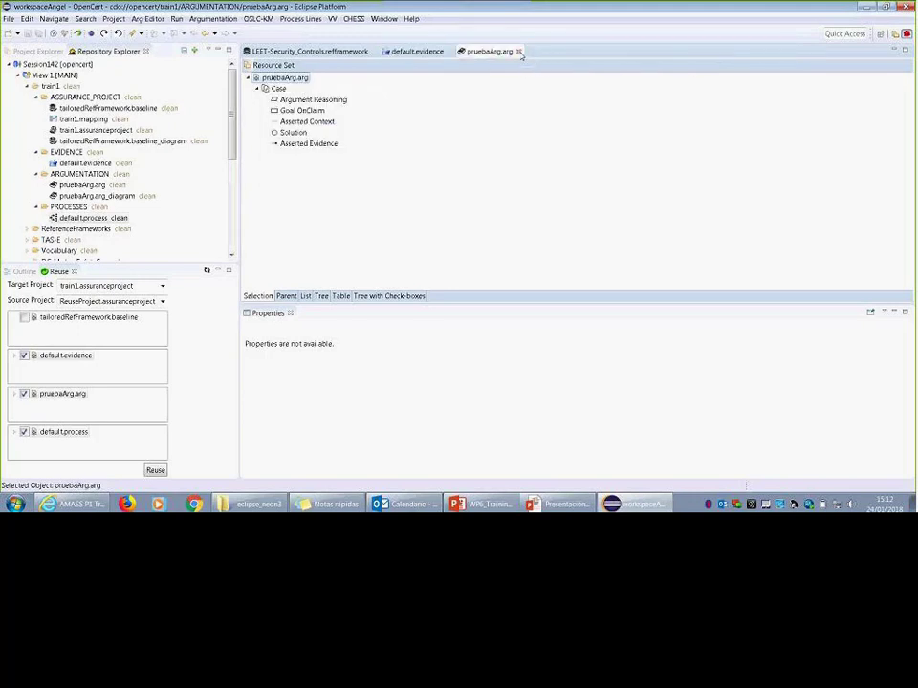
pyautogui.click(518, 51)
pyautogui.click(449, 50)
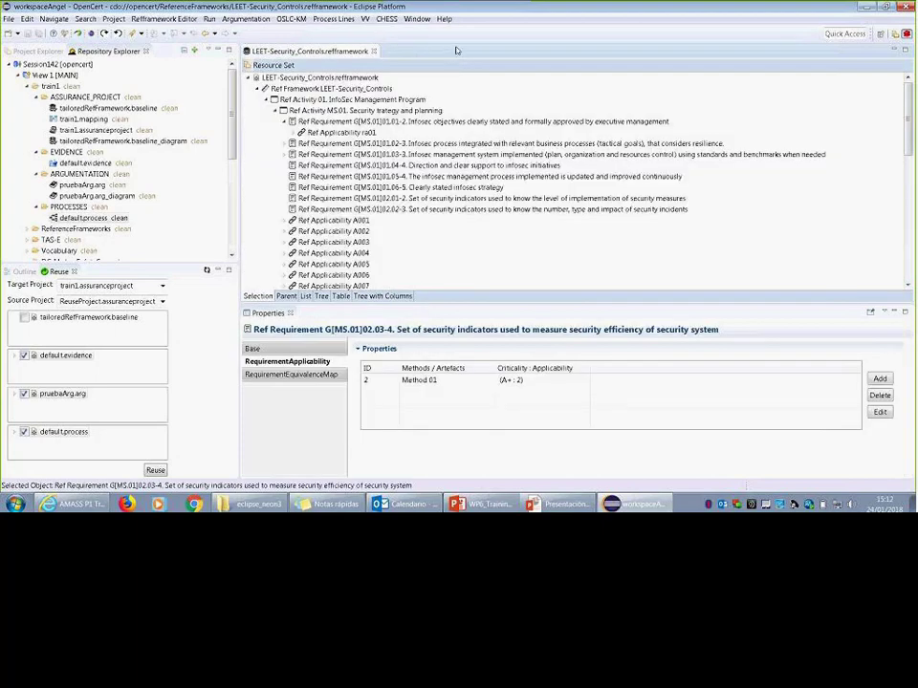
# Exit OpenCert and relaunch it from the eclipse_neon3 folder
pyautogui.click(8, 18)
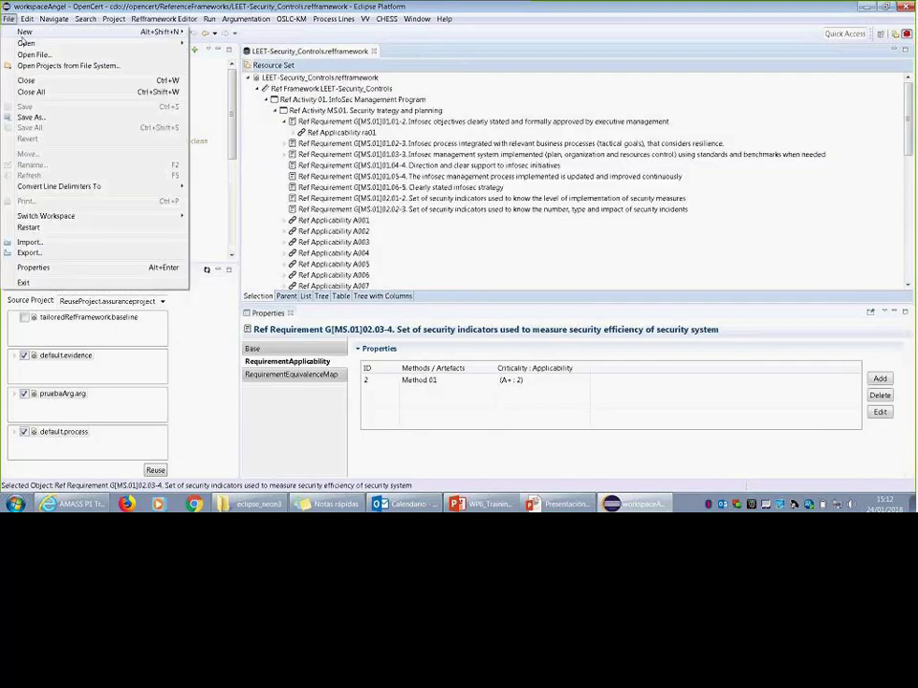
pyautogui.click(23, 283)
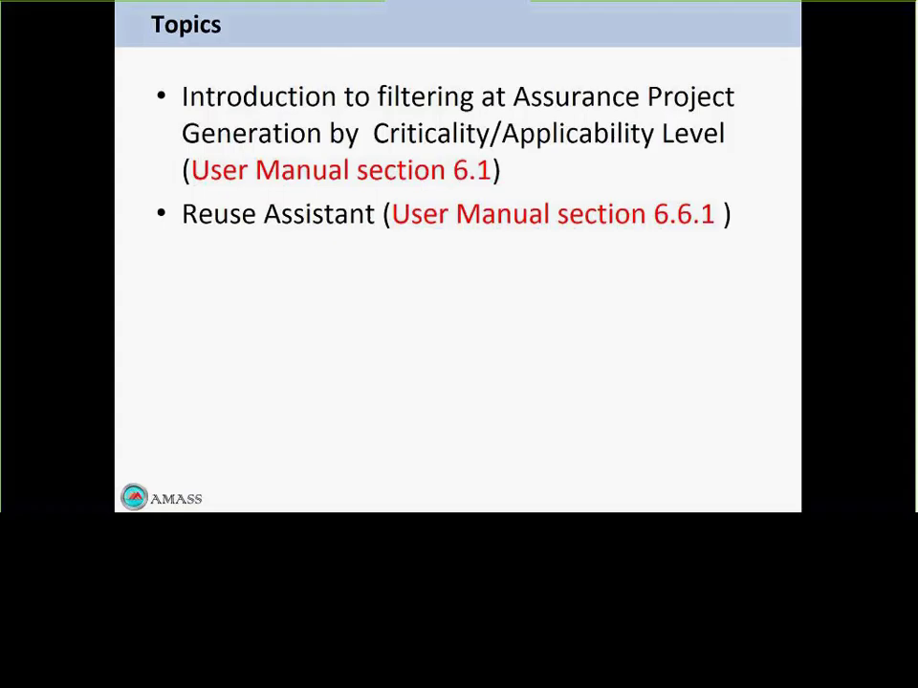
pyautogui.press('super')
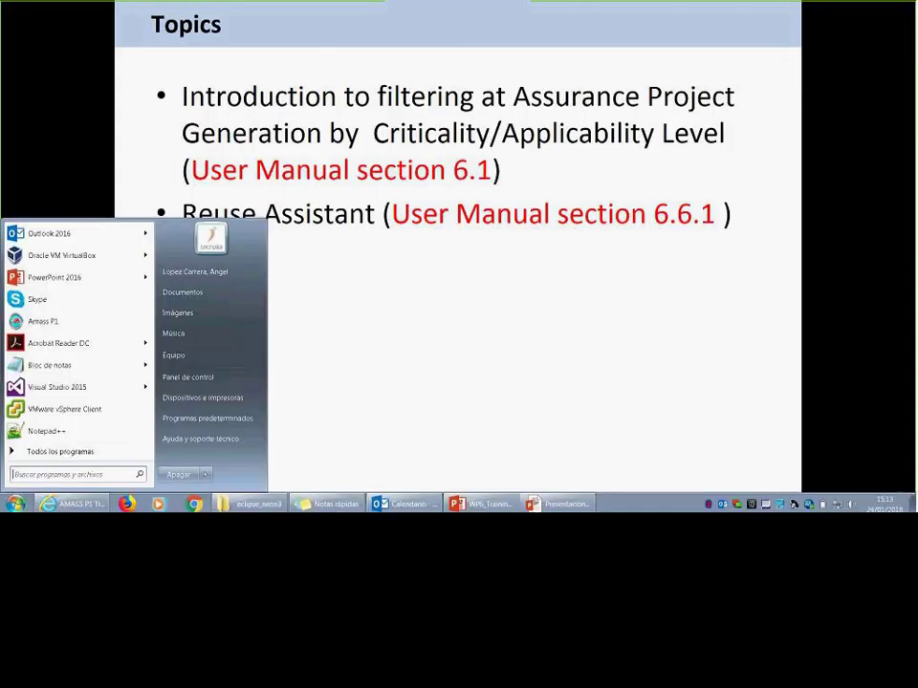
pyautogui.click(252, 503)
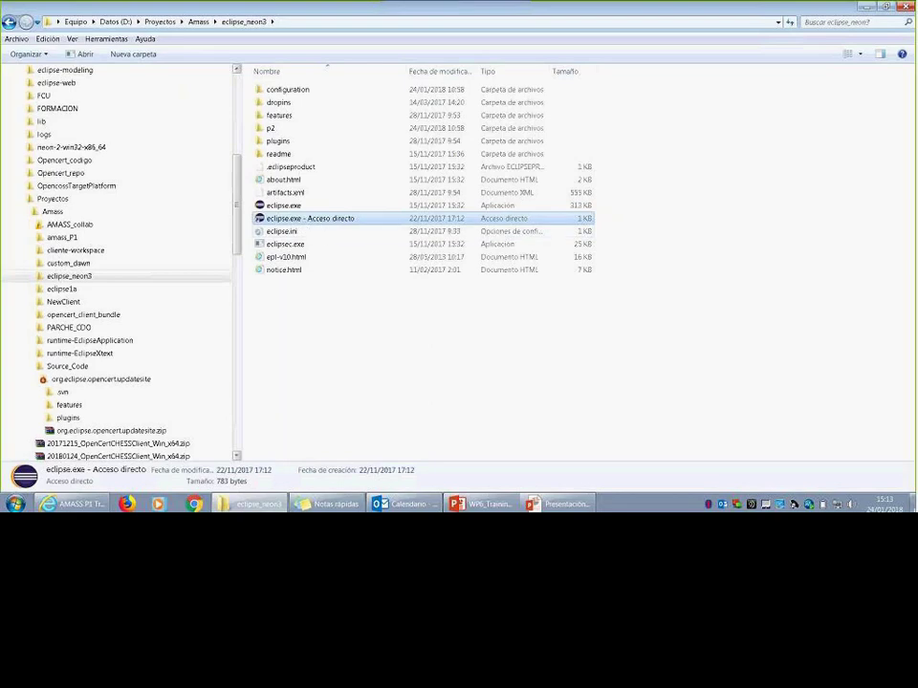
pyautogui.click(911, 505)
pyautogui.doubleClick(599, 175)
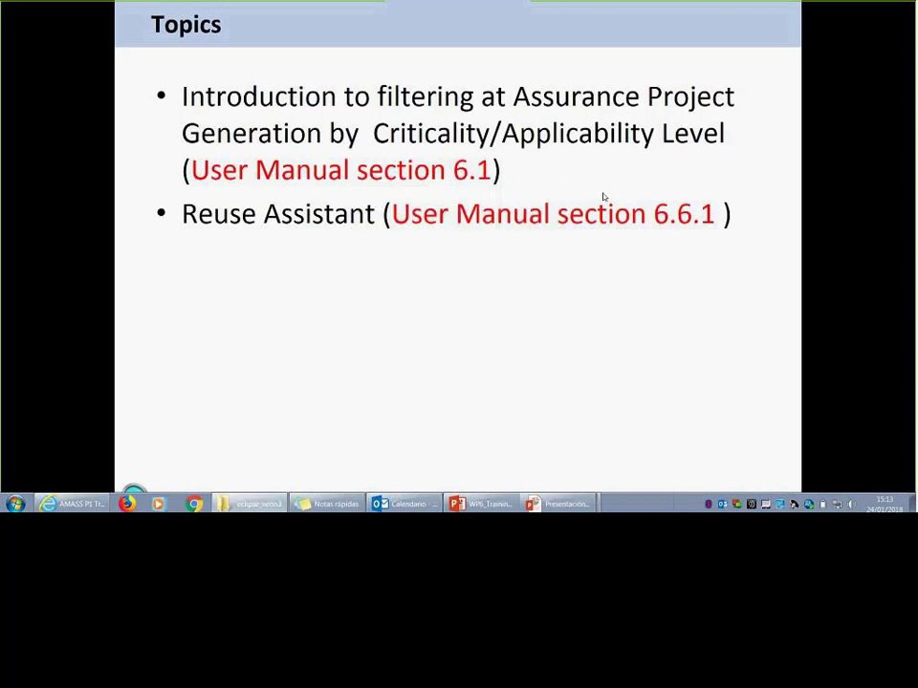
pyautogui.click(535, 288)
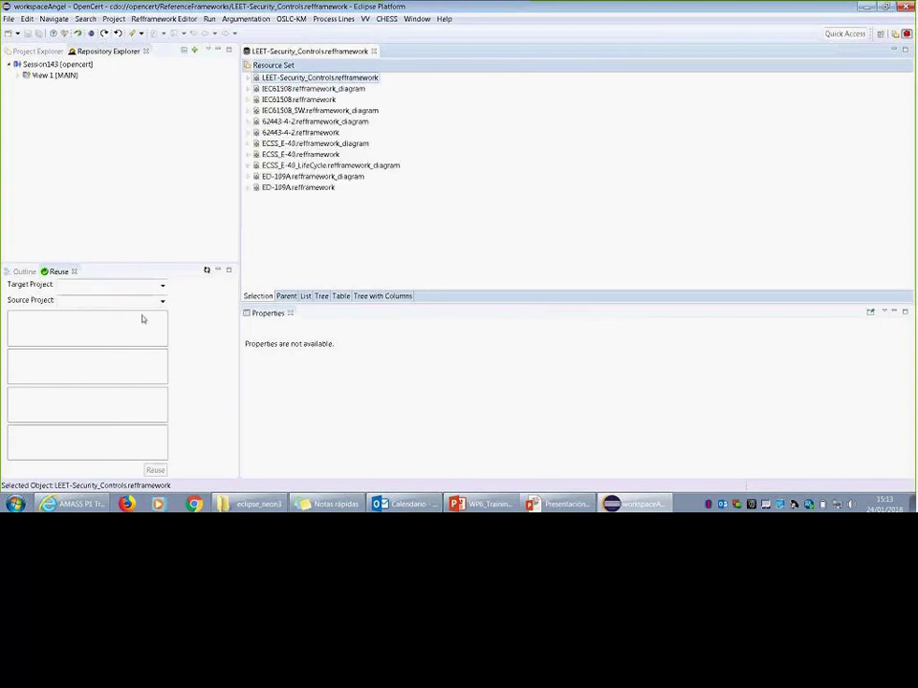
# Set ReuseProject.assuranceproject as the reuse source project and close the LEET-Security_Controls.refframework editor
pyautogui.click(163, 302)
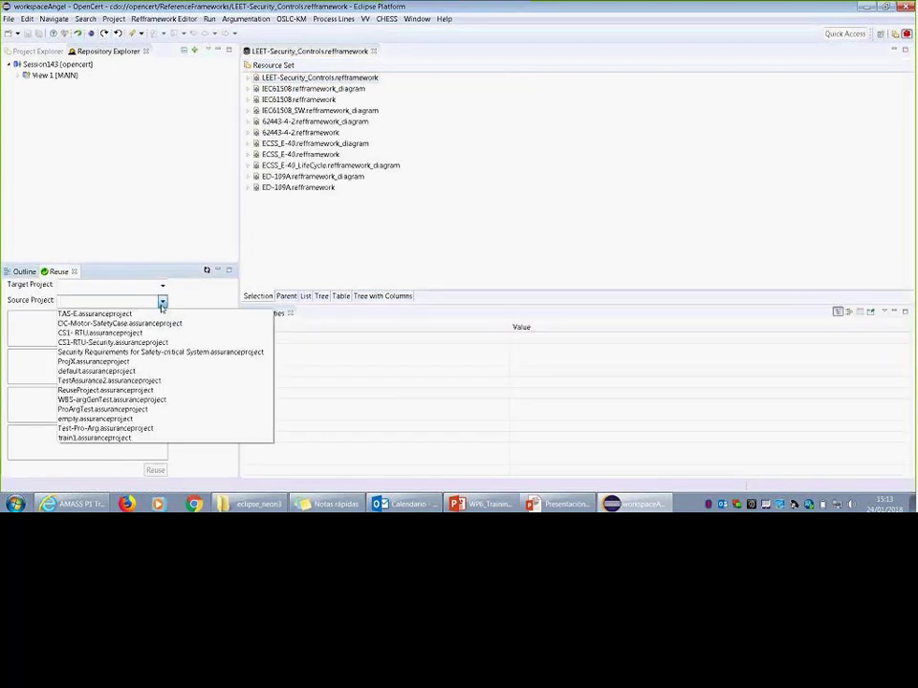
pyautogui.click(122, 391)
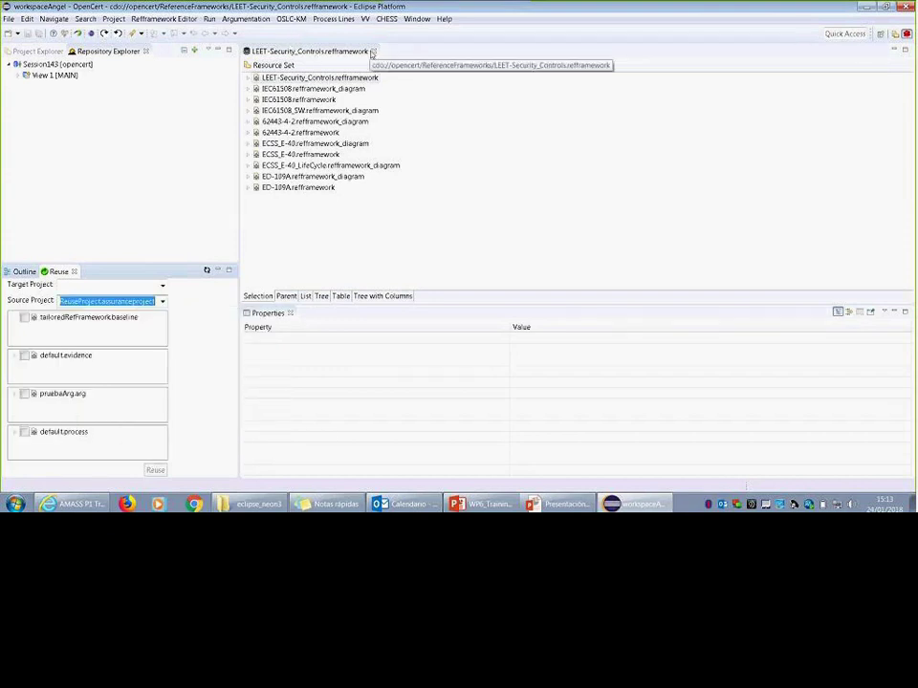
pyautogui.click(374, 52)
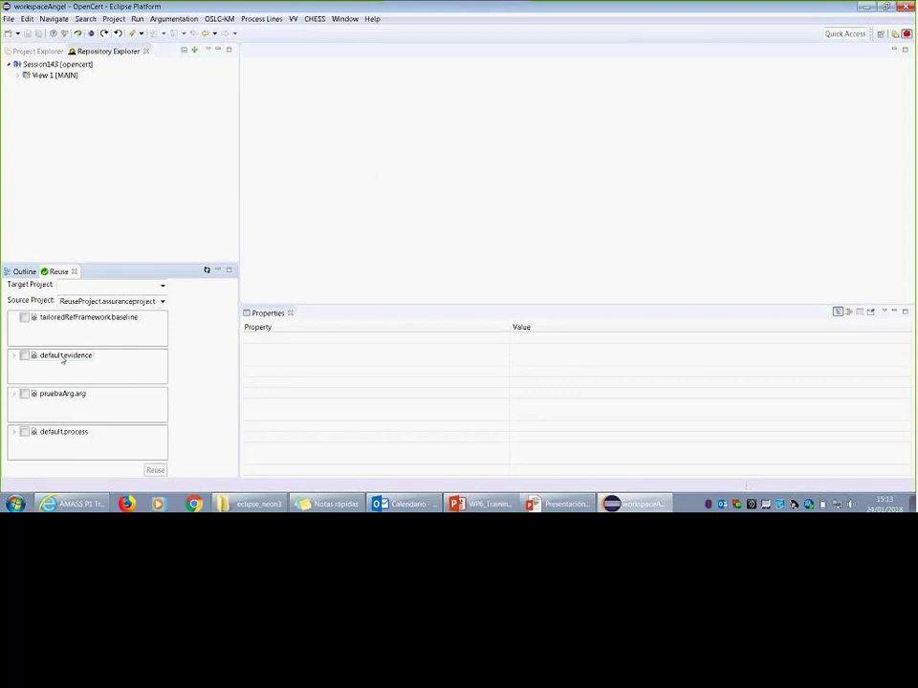
# Open ReuseProject's default.evidence, close the Reuse view, and expand the training artefact model down to the DES01 artefact
pyautogui.doubleClick(64, 356)
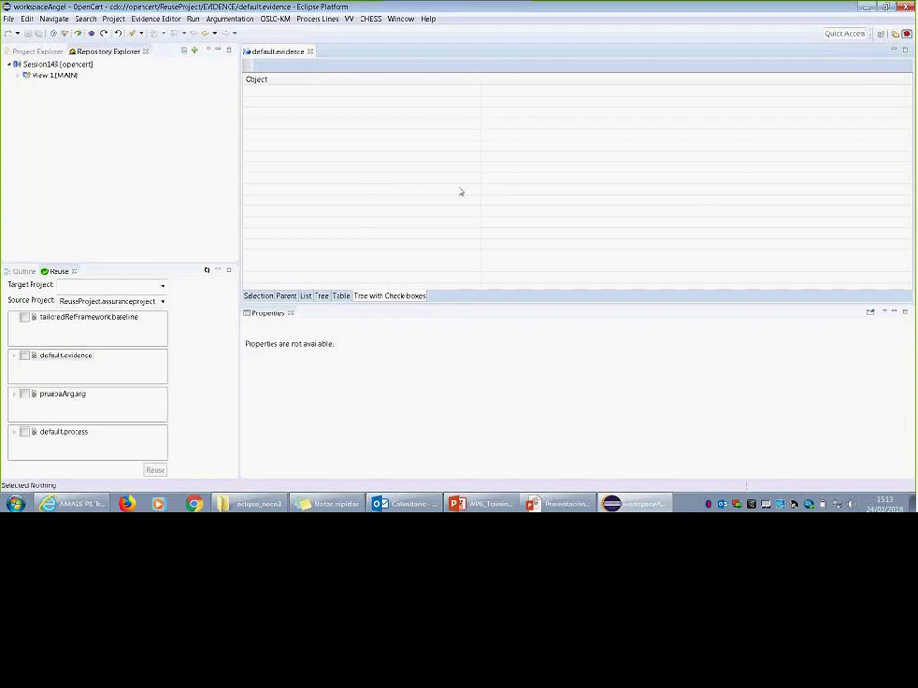
pyautogui.click(74, 272)
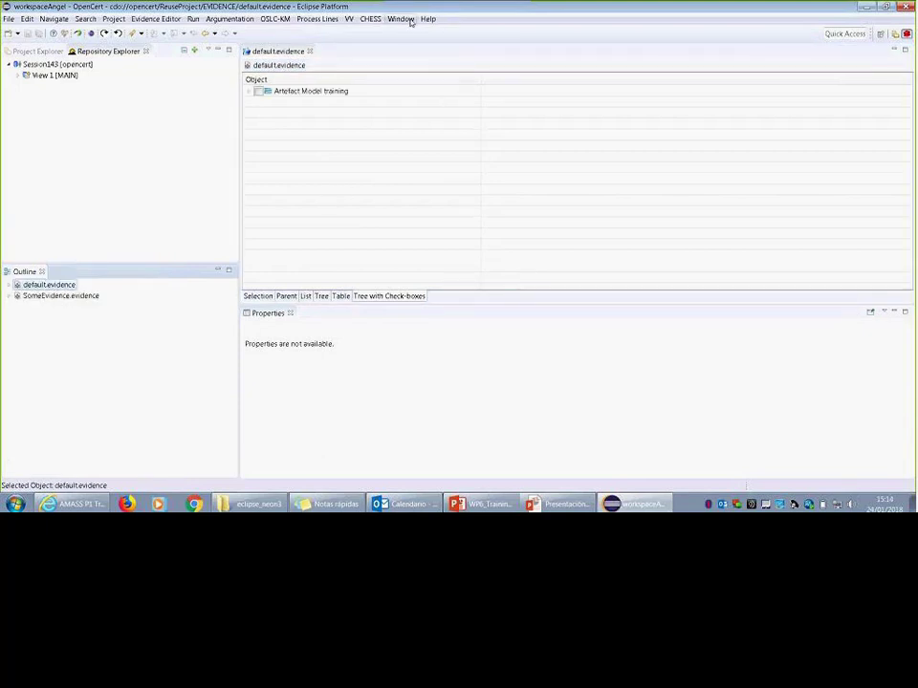
pyautogui.click(249, 93)
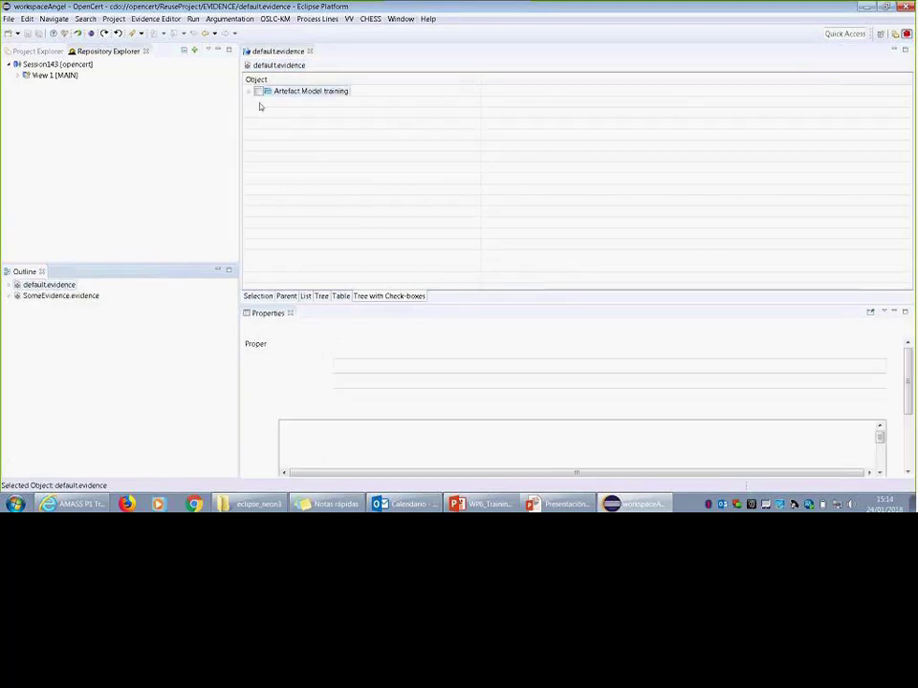
pyautogui.click(259, 103)
# Show the Reuse view again and set ReuseProject.assuranceproject as its source project
pyautogui.click(401, 20)
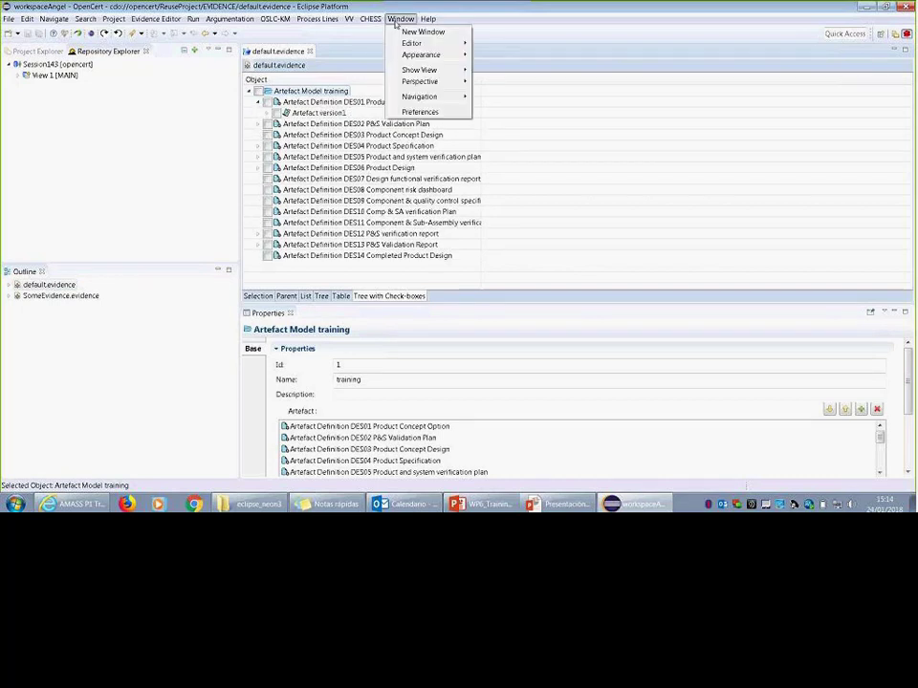
pyautogui.moveTo(421, 70)
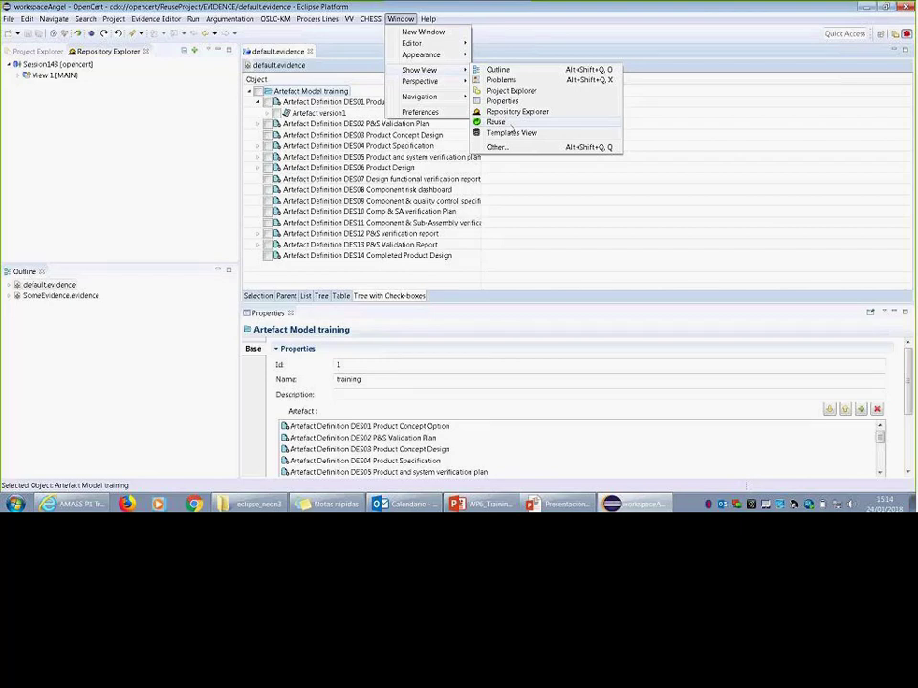
pyautogui.click(512, 124)
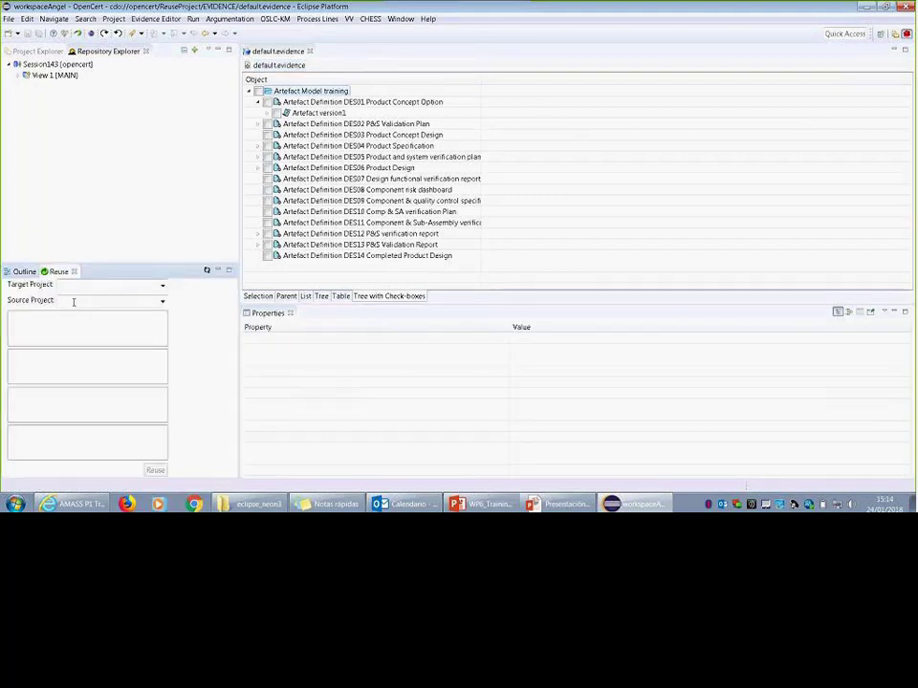
pyautogui.click(73, 302)
pyautogui.click(163, 301)
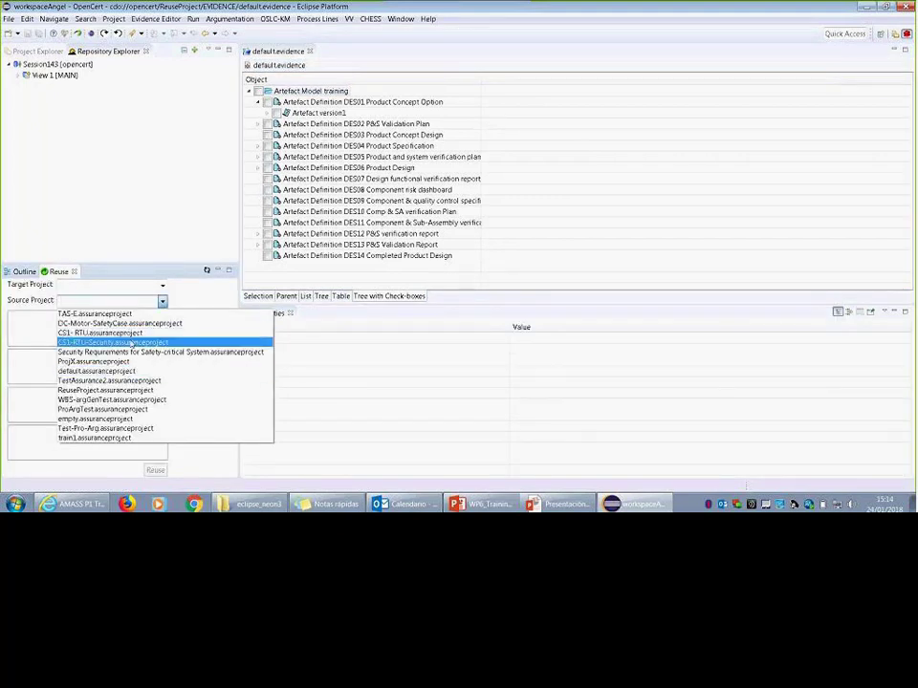
pyautogui.click(143, 390)
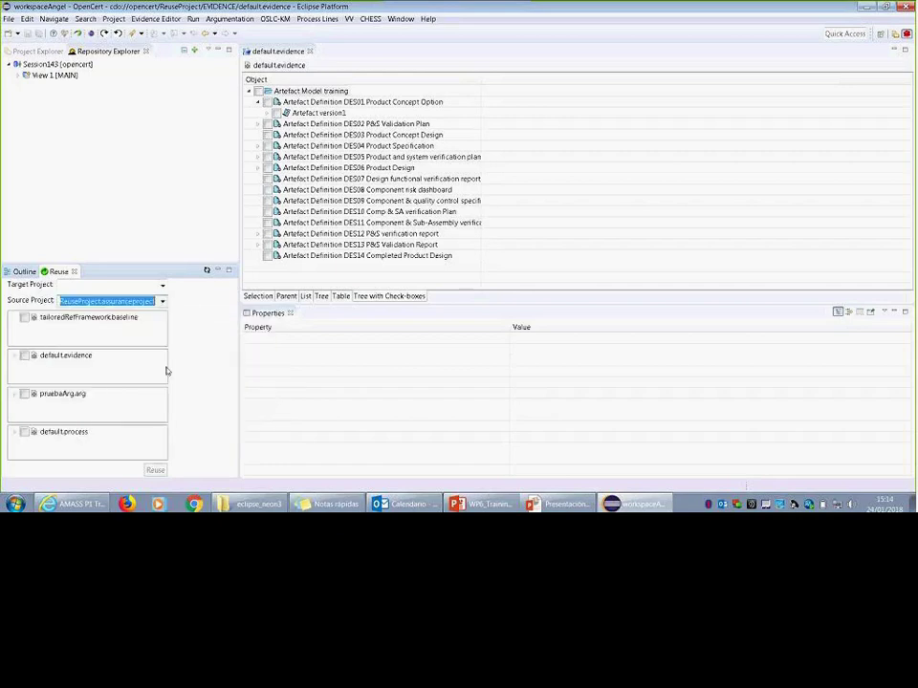
# Review the applicability entries in ReuseProject's tailoredRefFramework.baseline, close its editor, and switch to the Topics slide in PowerPoint
pyautogui.doubleClick(88, 317)
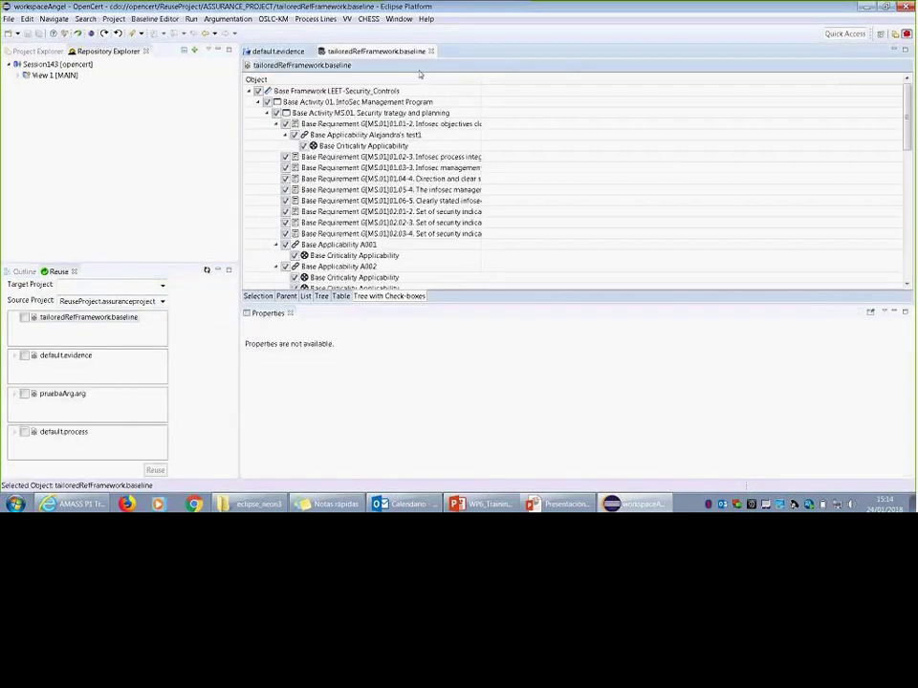
pyautogui.scroll(-4, 409, 145)
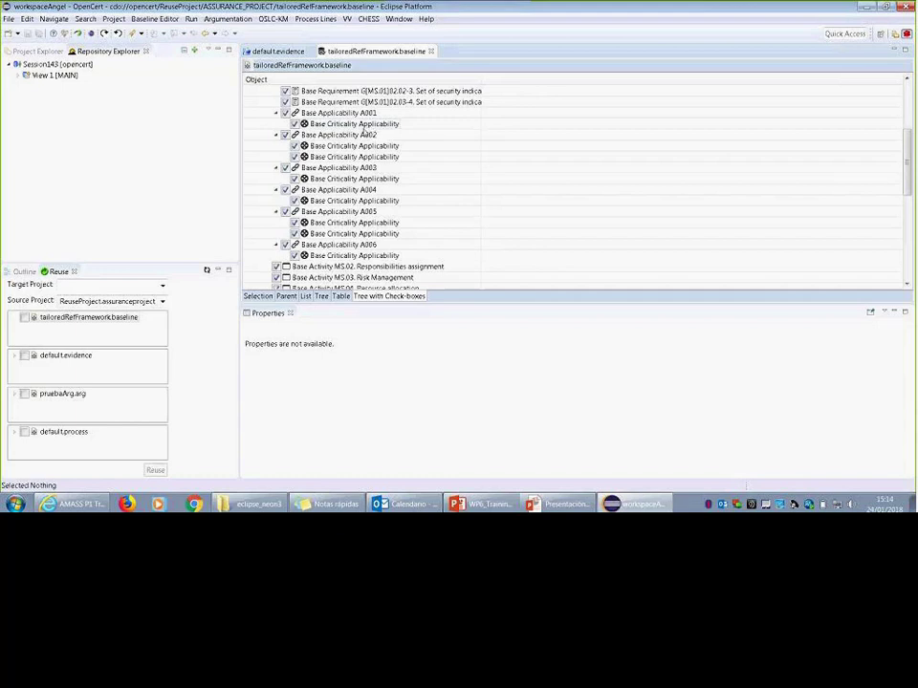
pyautogui.click(431, 51)
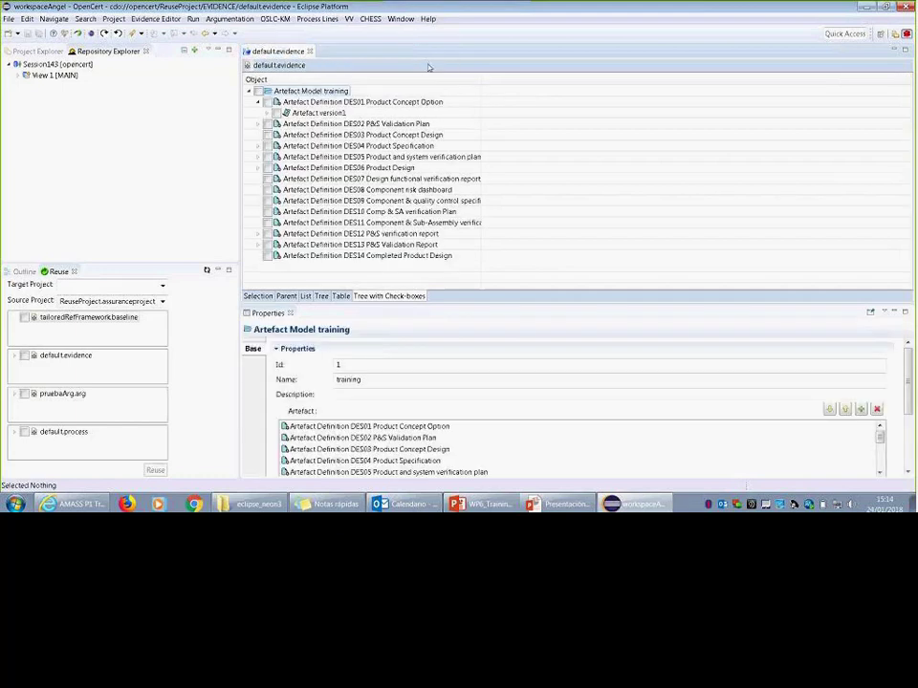
pyautogui.moveTo(555, 509)
pyautogui.click(516, 479)
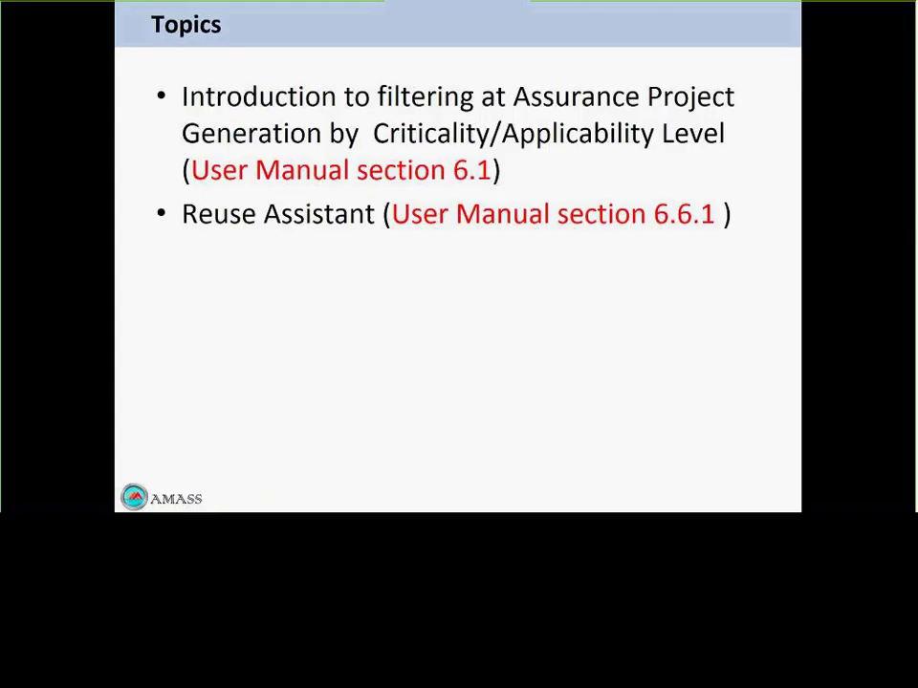
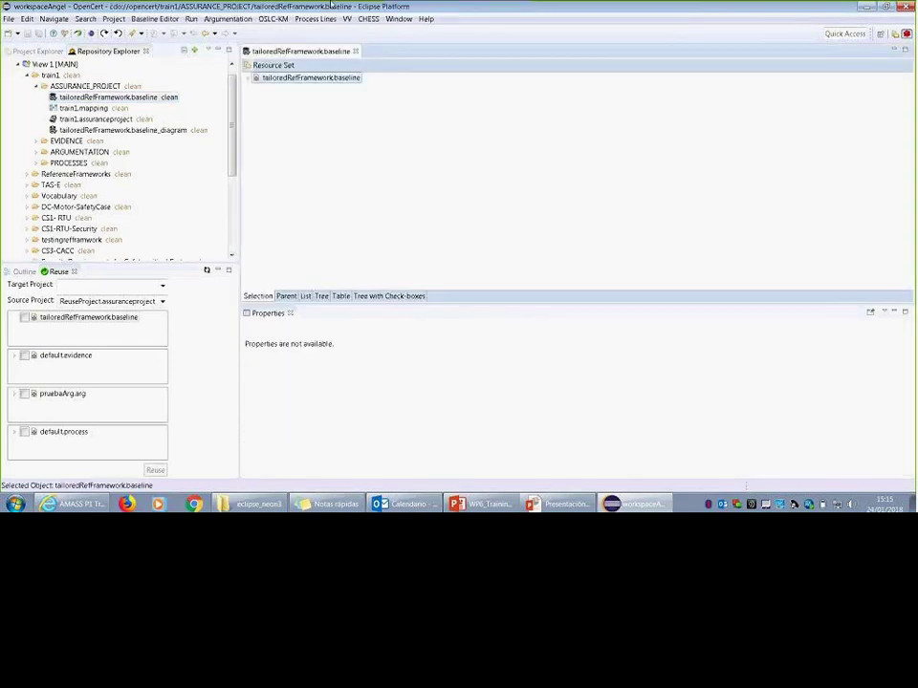
# Open the compliance mapping table for Base Framework LEET-Security_Controls in train1's tailoredRefFramework.baseline
pyautogui.click(247, 78)
pyautogui.click(321, 89)
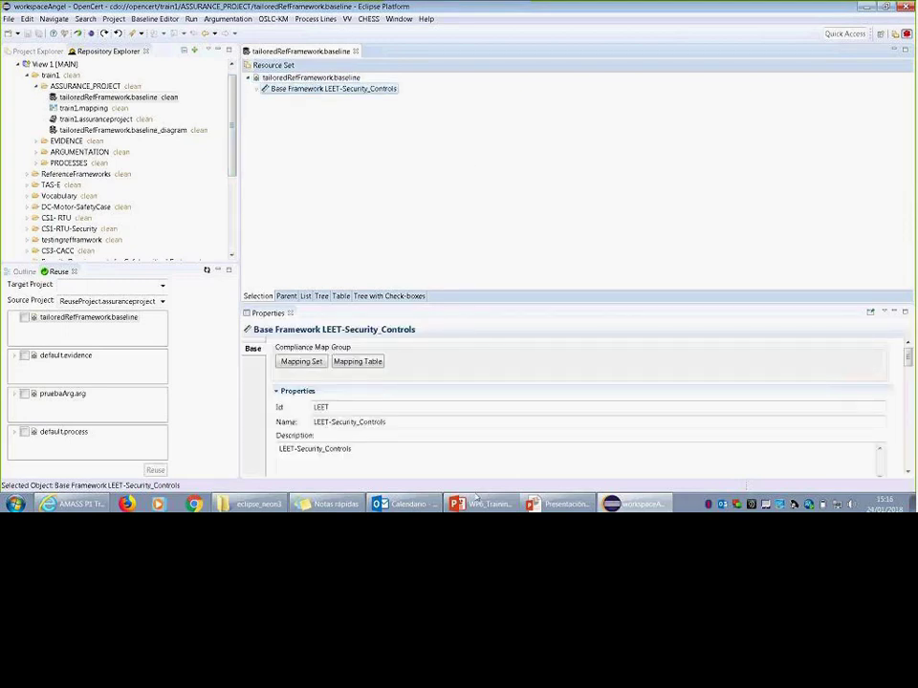
pyautogui.click(361, 363)
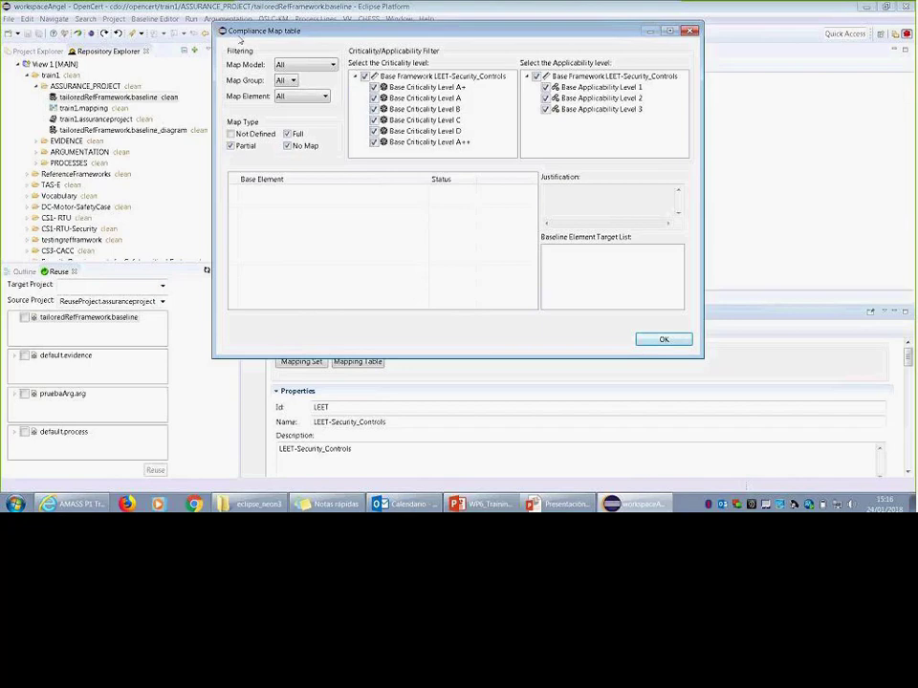
pyautogui.moveTo(229, 31); pyautogui.dragTo(155, 40)
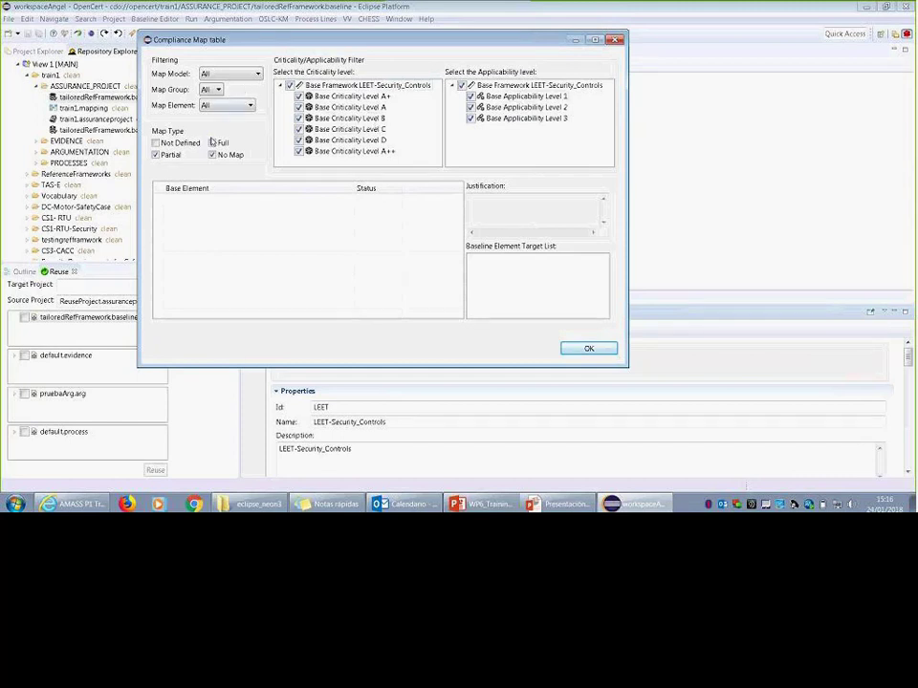
# Restrict the compliance table's map type filter to Not Defined only, excluding Partial, Full and No Map
pyautogui.click(154, 153)
pyautogui.click(212, 153)
pyautogui.click(212, 143)
pyautogui.click(156, 142)
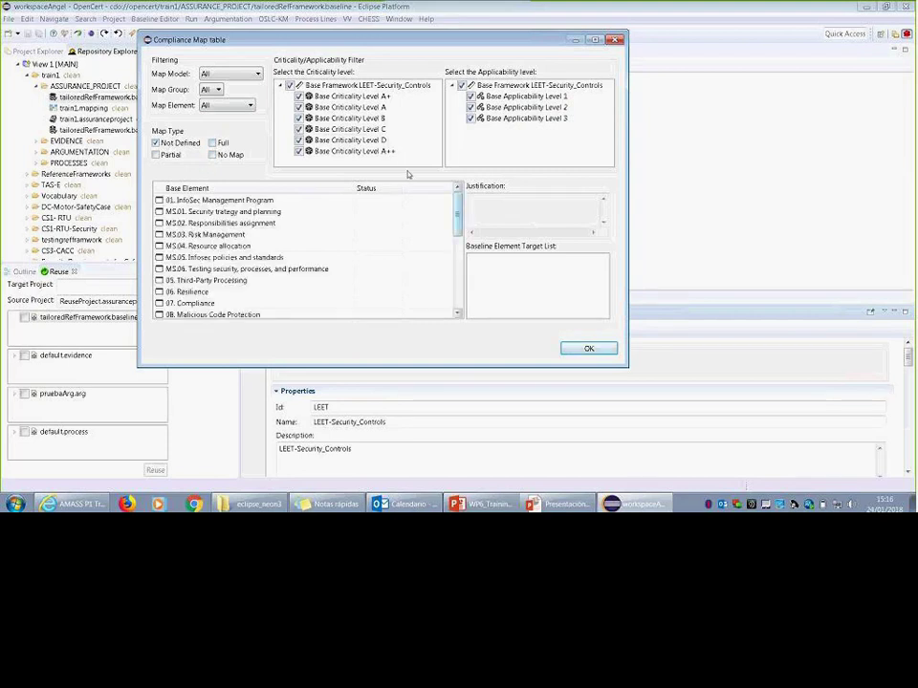
# Clear all criticality and applicability levels from the filter and review the listed base elements
pyautogui.click(290, 85)
pyautogui.click(462, 85)
pyautogui.moveTo(458, 205)
pyautogui.mouseDown()
pyautogui.moveTo(459, 256)
pyautogui.moveTo(457, 214)
pyautogui.mouseUp()
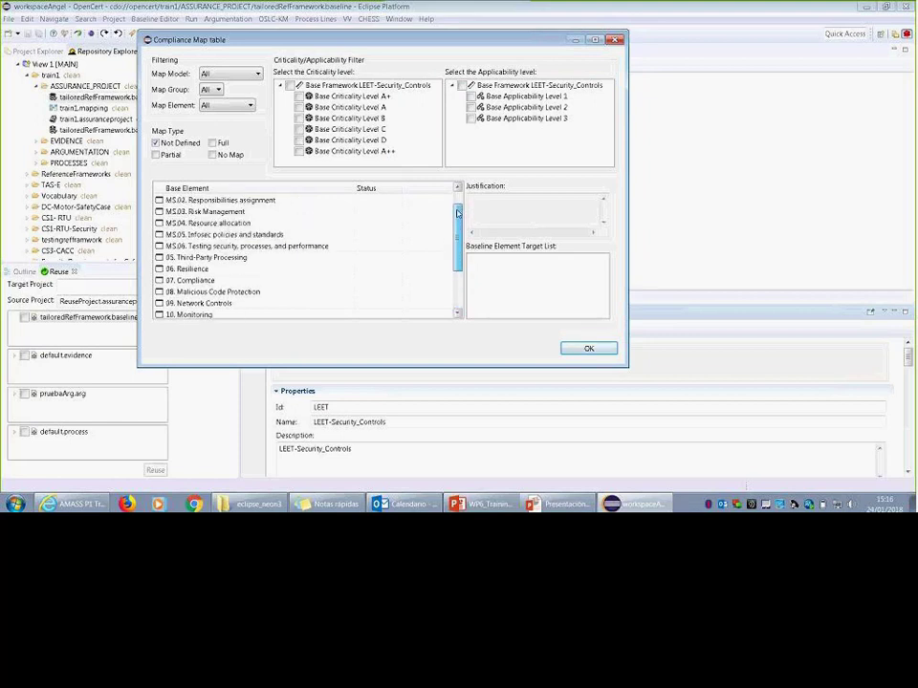
pyautogui.moveTo(457, 214); pyautogui.dragTo(455, 261)
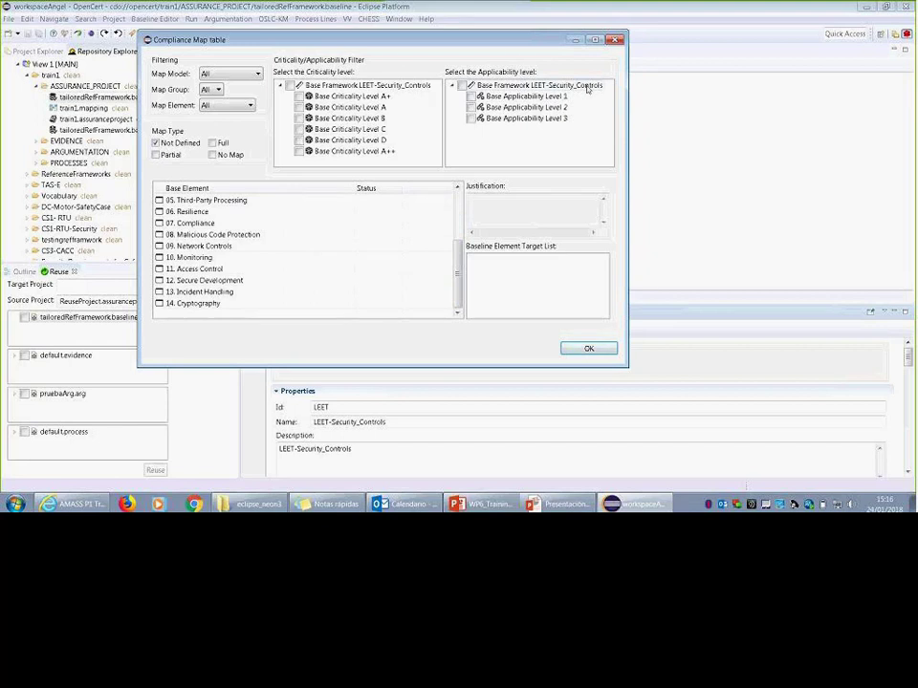
# Filter the base elements by Base Criticality Level A+ and Base Applicability Level 1, and review the list
pyautogui.click(299, 98)
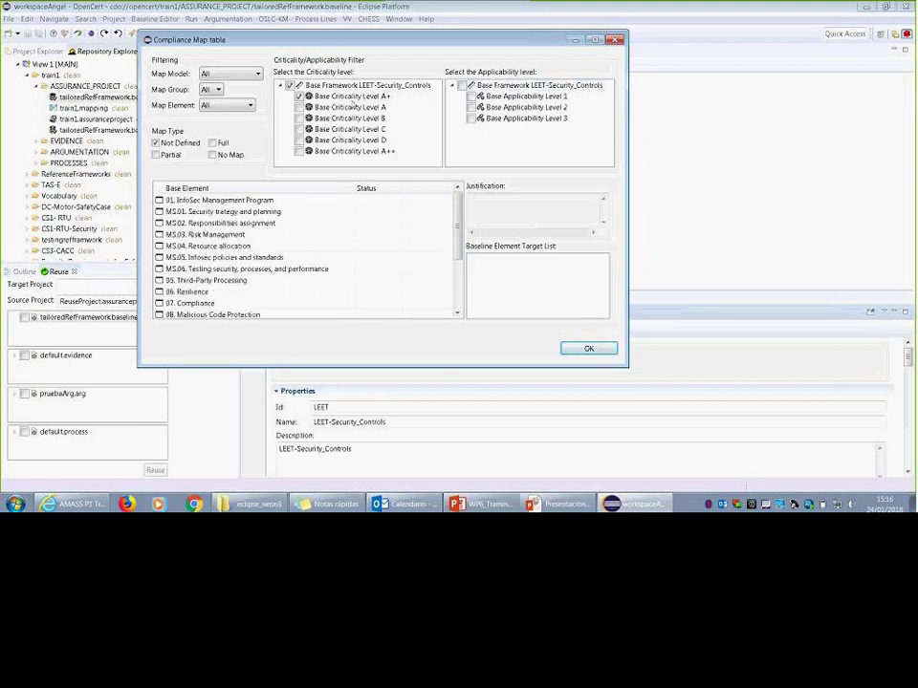
pyautogui.click(470, 96)
pyautogui.scroll(-4, 441, 253)
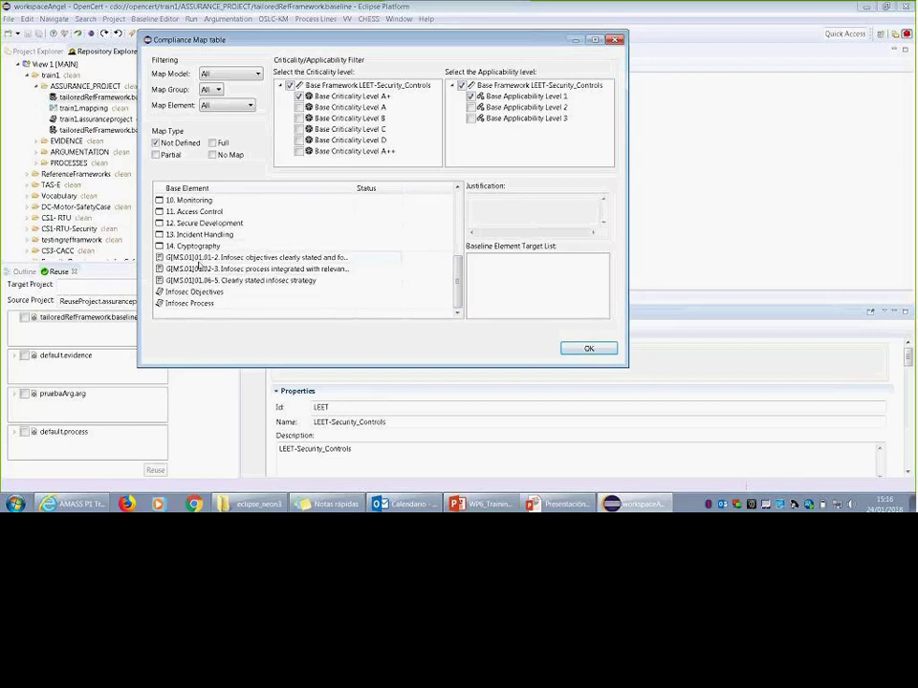
# Add Base Applicability Level 2 to the filter, review the base elements, and exclude that level again
pyautogui.click(470, 107)
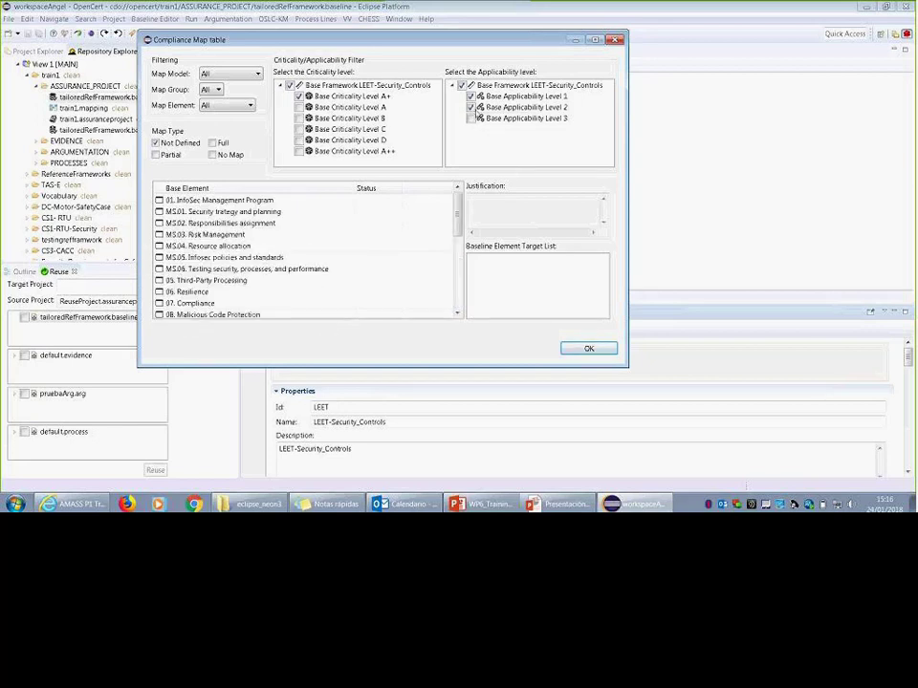
pyautogui.moveTo(458, 228); pyautogui.dragTo(449, 336)
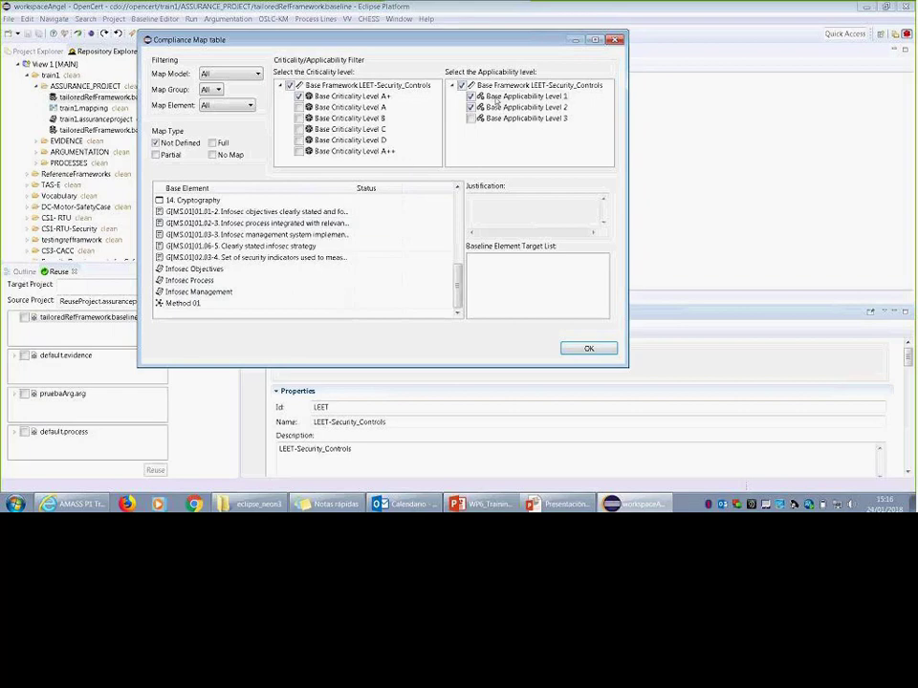
pyautogui.click(471, 108)
pyautogui.moveTo(458, 206); pyautogui.dragTo(458, 285)
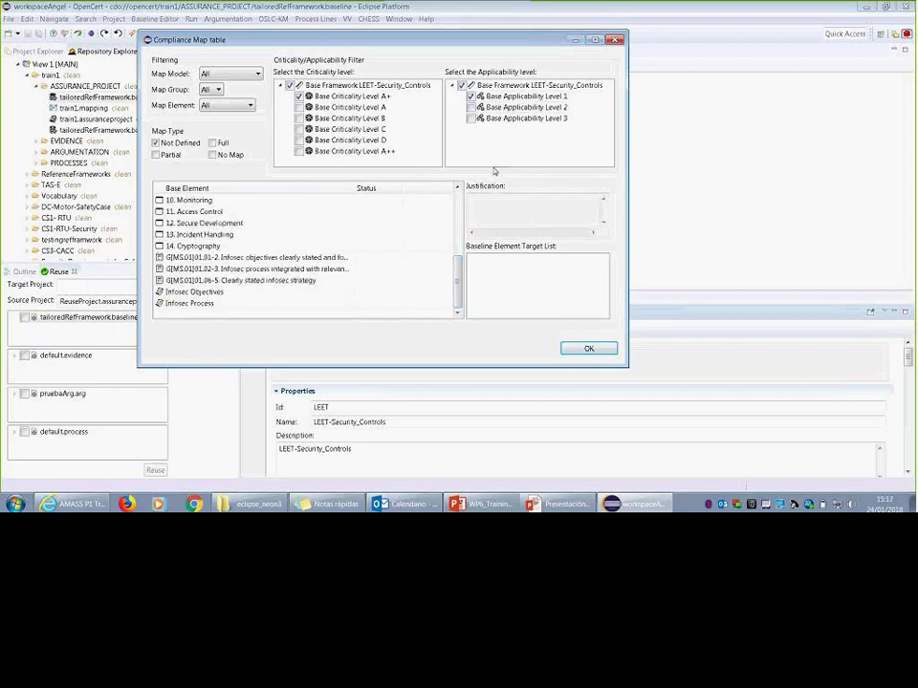
# Open the mapping dialog for Infosec Objectives and choose the train1.mapping model with map group train1Group
pyautogui.click(211, 296)
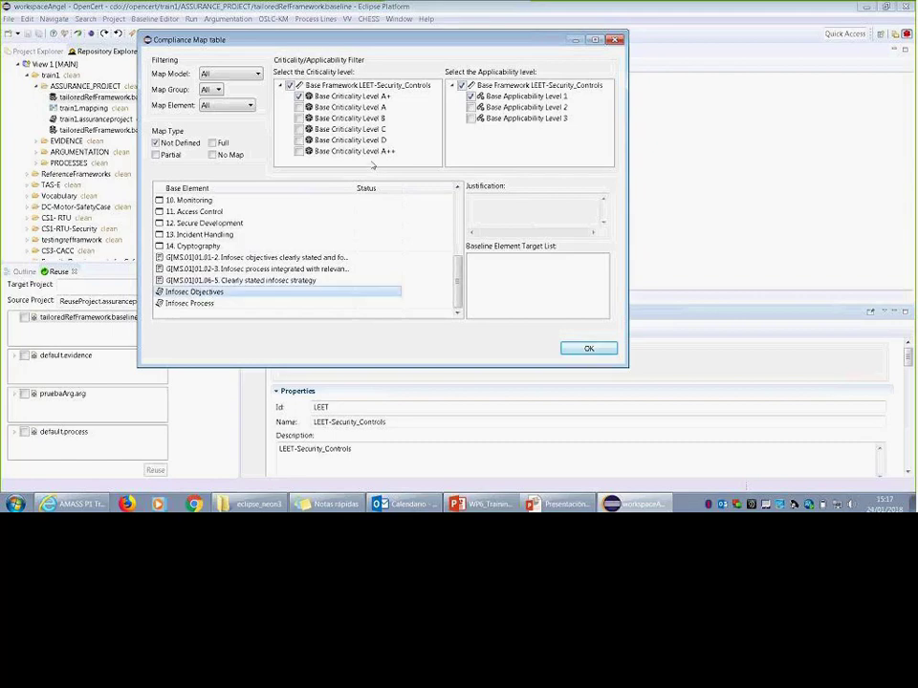
pyautogui.doubleClick(211, 296)
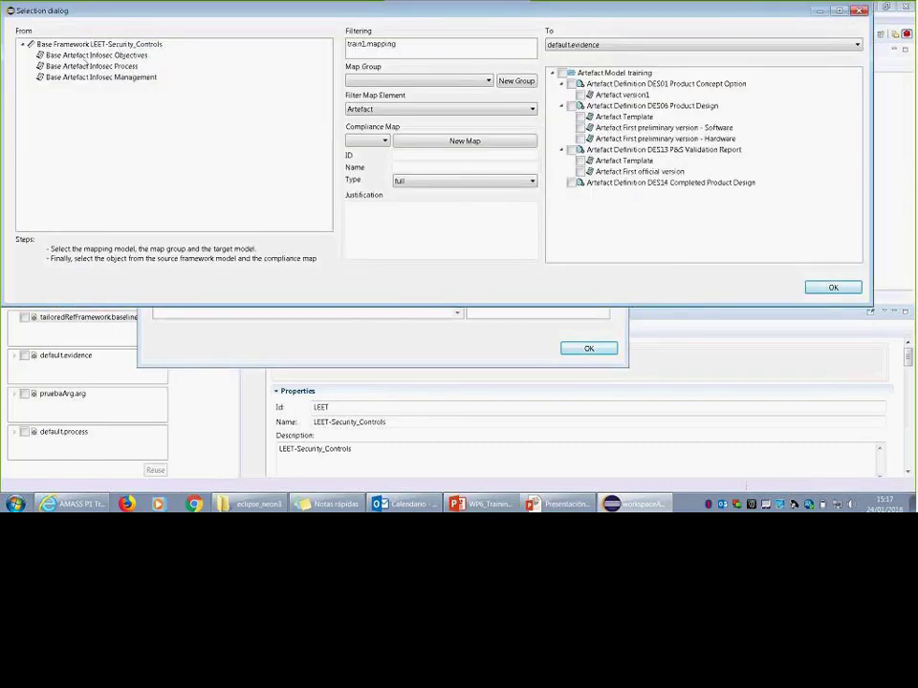
pyautogui.click(416, 55)
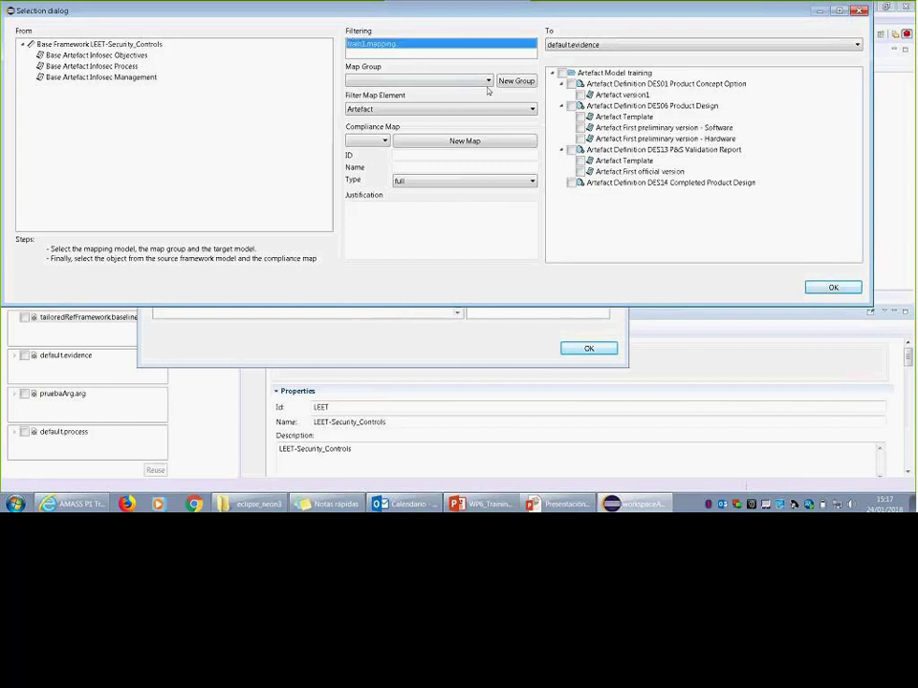
pyautogui.click(483, 80)
pyautogui.click(450, 92)
# Create a new compliance map with ID 1 for Base Artefact Infosec Objectives
pyautogui.click(94, 55)
pyautogui.click(438, 148)
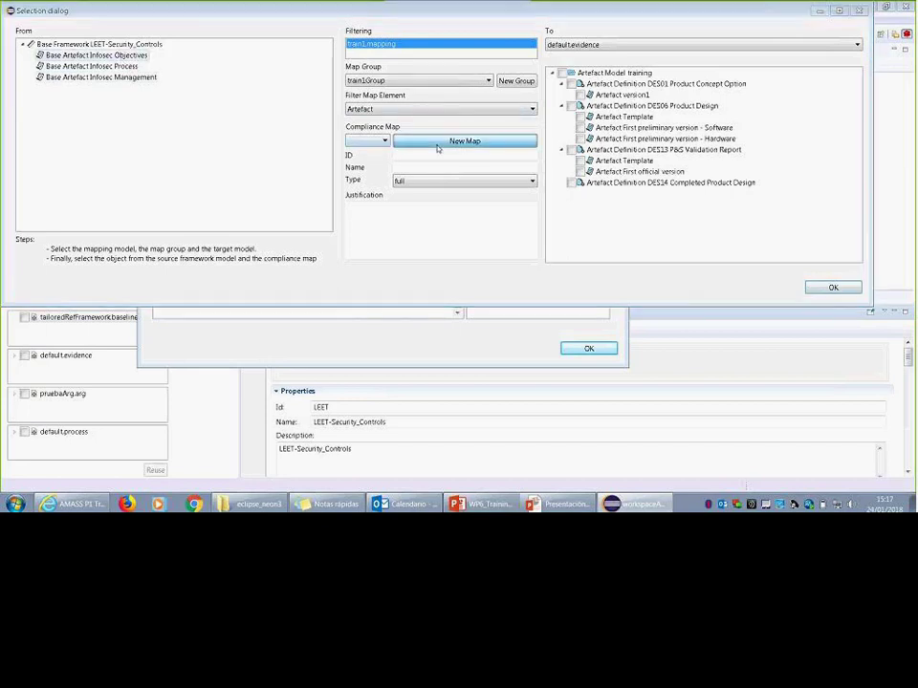
pyautogui.write('1')
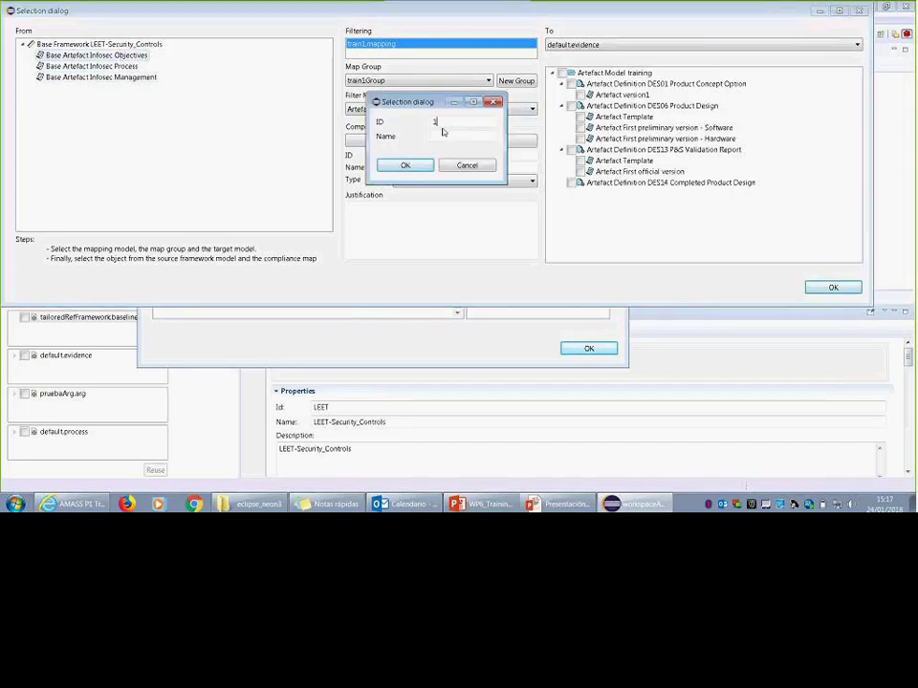
pyautogui.press('Tab')
pyautogui.write('1')
pyautogui.click(404, 165)
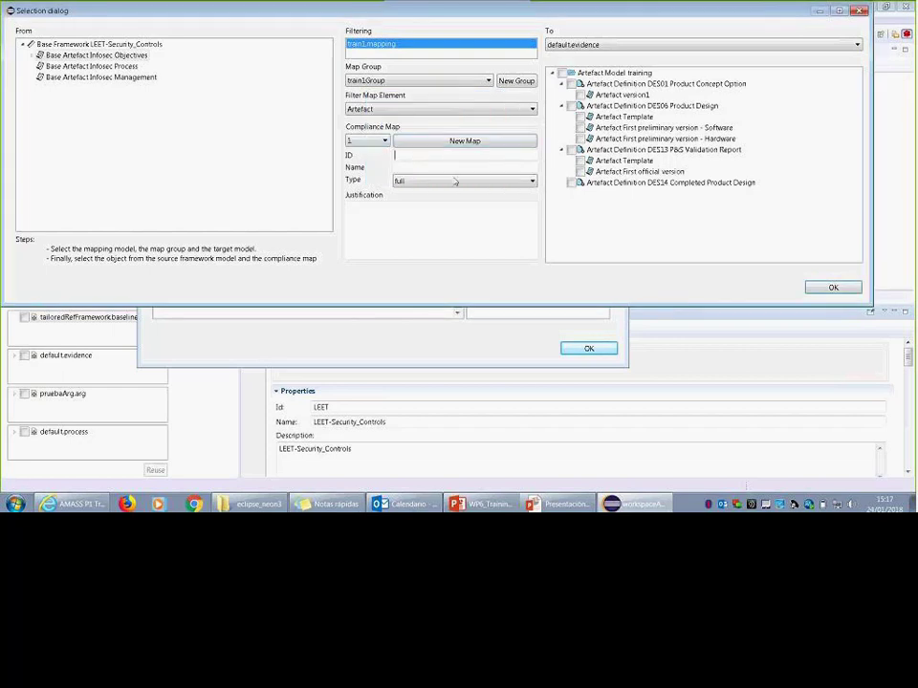
# Name the full compliance map "one" with justification "one", and map Infosec Objectives to Artefact version1 under DES01 Product Concept Option
pyautogui.click(424, 168)
pyautogui.write('one')
pyautogui.click(428, 216)
pyautogui.write('one')
pyautogui.click(67, 54)
pyautogui.click(580, 94)
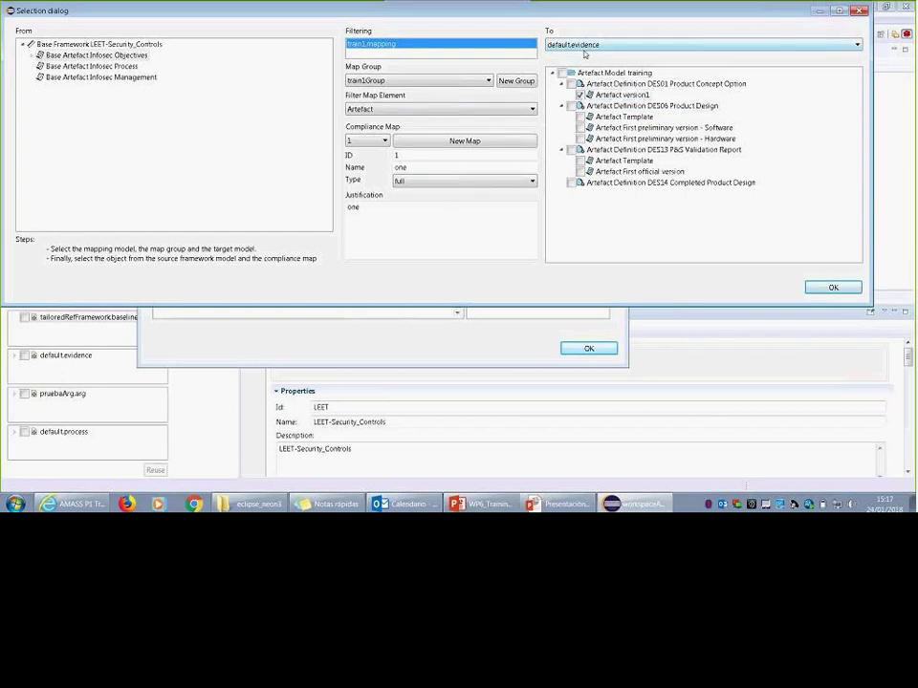
pyautogui.click(845, 289)
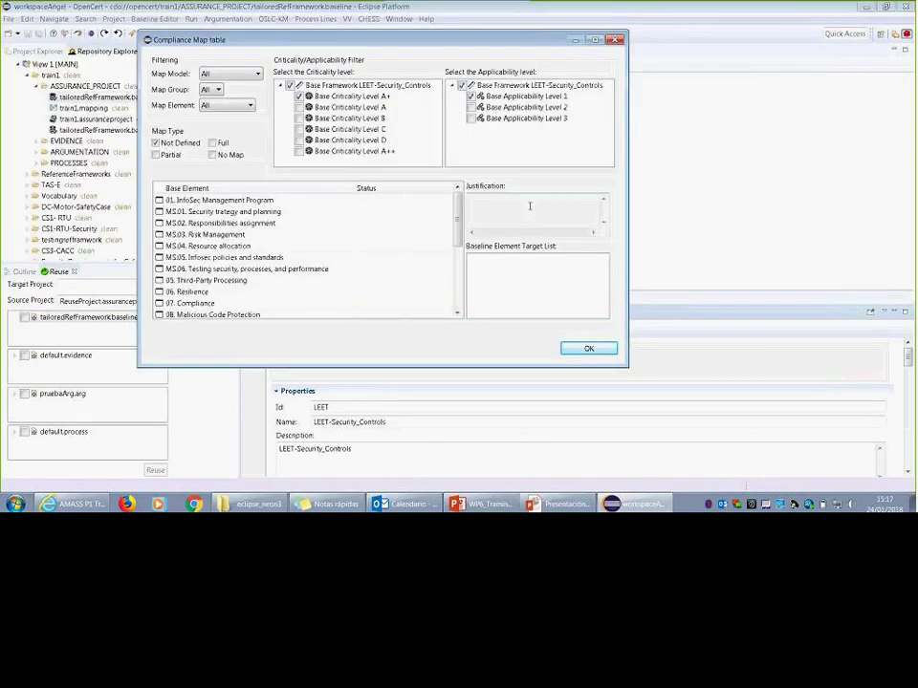
# Filter the compliance map table to Full maps of Artefact elements in the train1.mapping model and train1Group map group
pyautogui.click(212, 144)
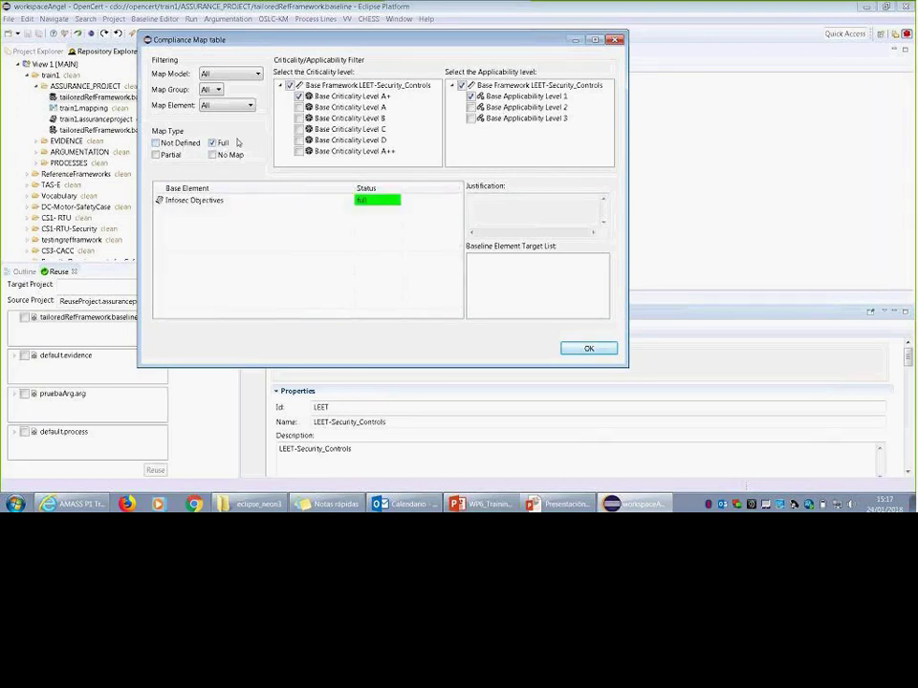
pyautogui.click(237, 74)
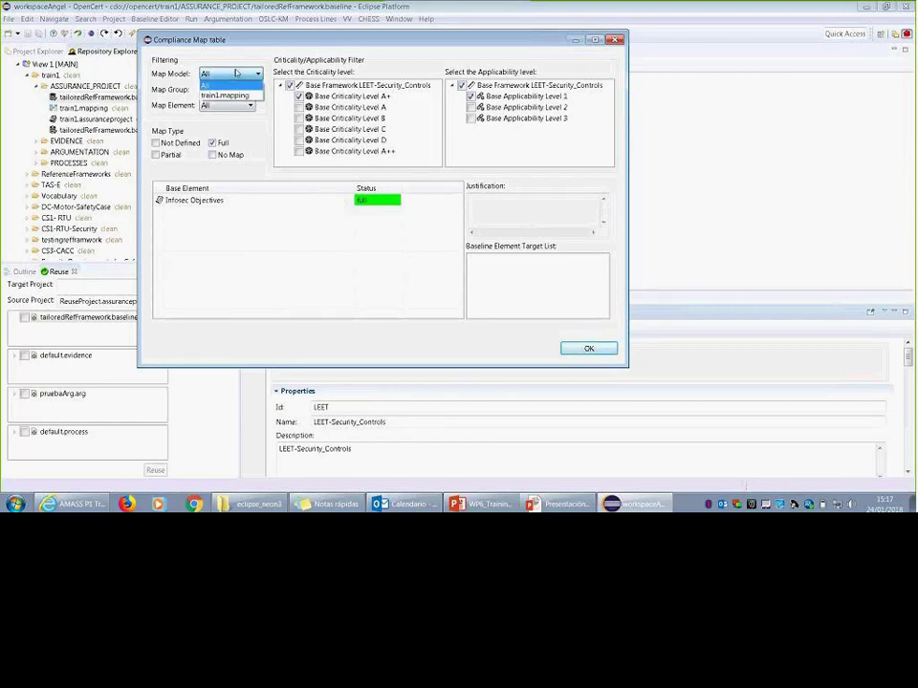
pyautogui.click(229, 96)
pyautogui.click(210, 88)
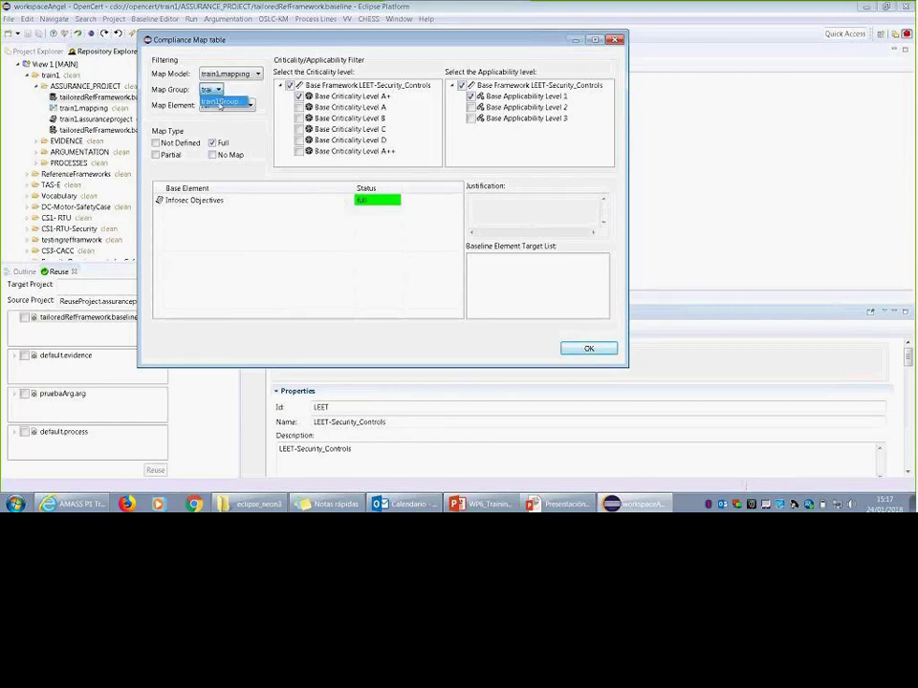
pyautogui.click(220, 102)
pyautogui.click(245, 105)
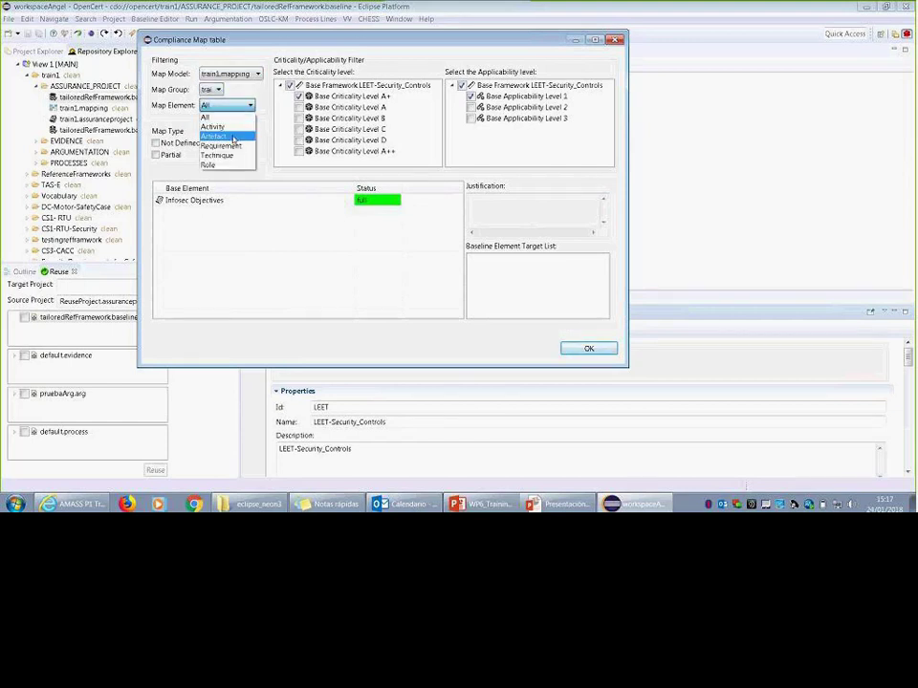
pyautogui.click(232, 140)
# Switch the map element filter to Requirement, include Not Defined maps, and compare the base elements with and without Base Applicability Level 2
pyautogui.click(470, 107)
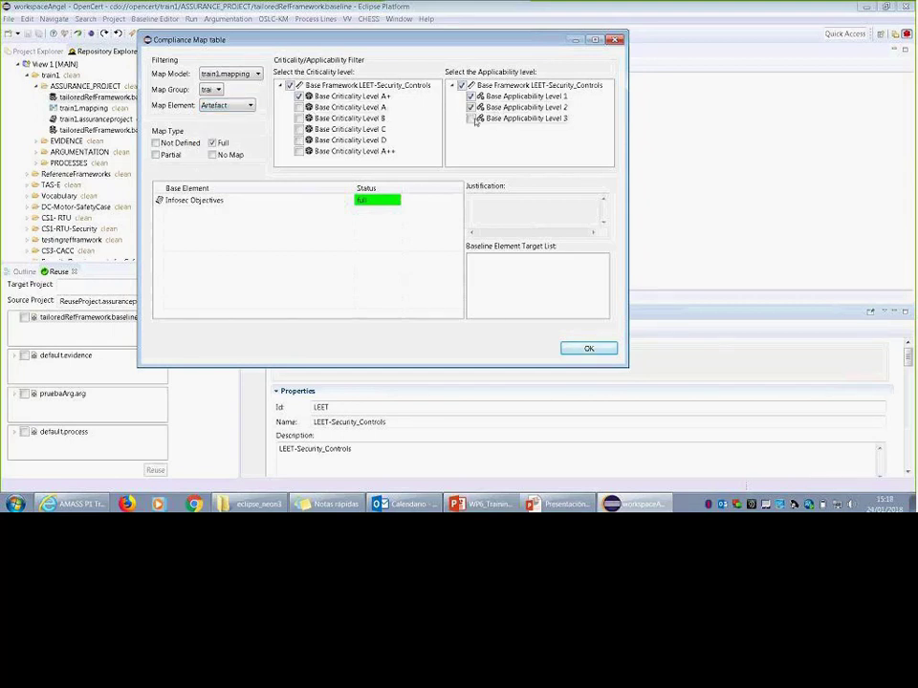
pyautogui.click(241, 105)
pyautogui.click(234, 144)
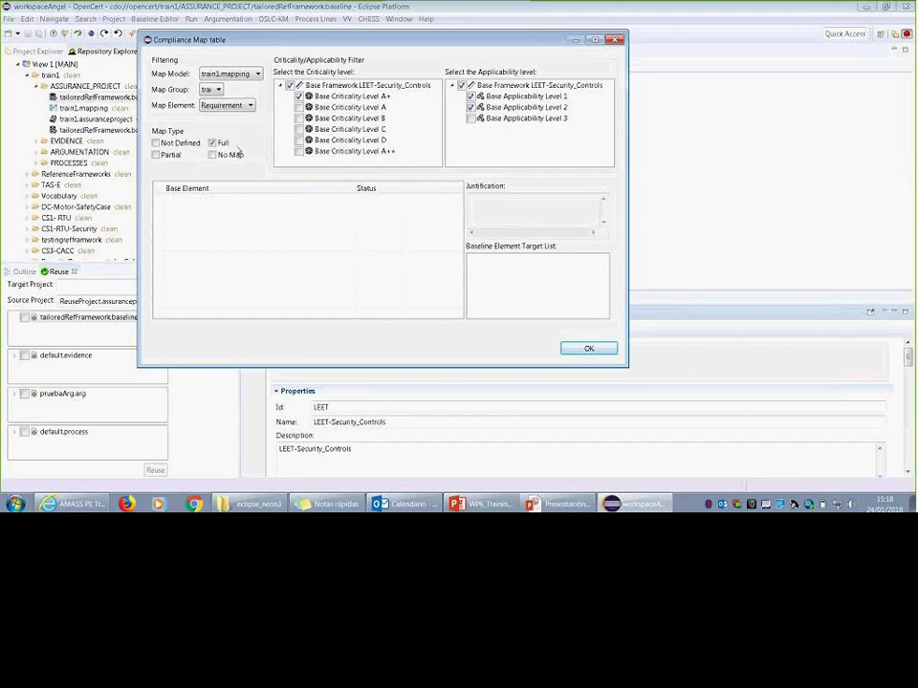
pyautogui.click(470, 107)
pyautogui.click(156, 142)
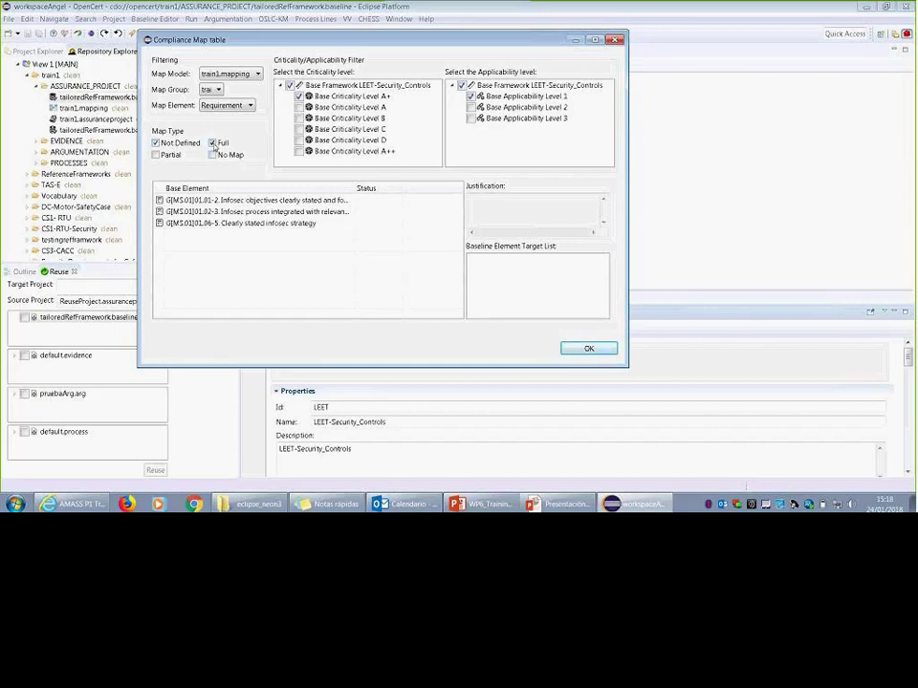
pyautogui.click(472, 107)
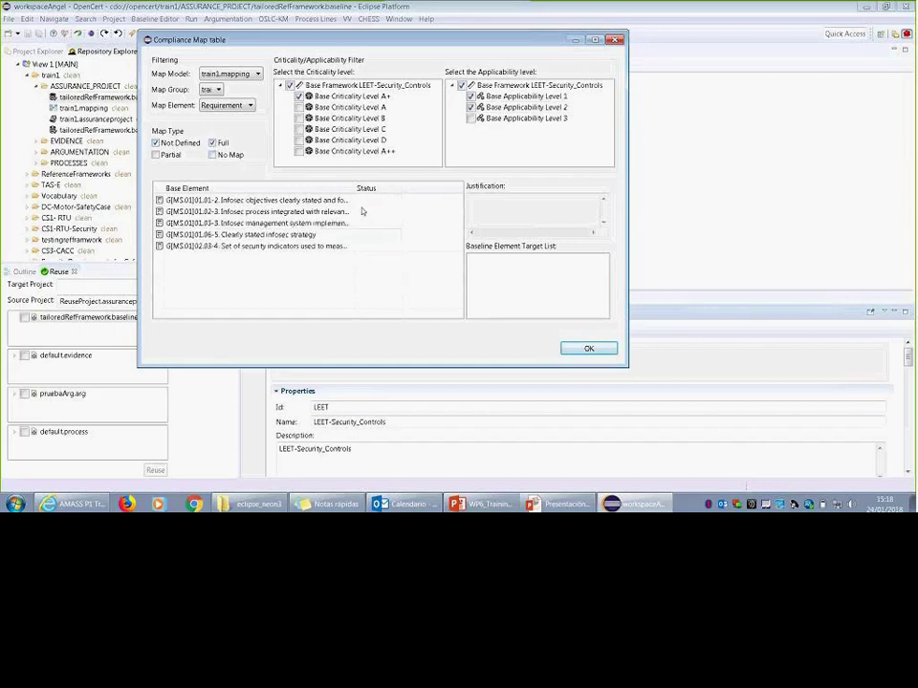
# Filter by Artefact, compare the elements with and without Base Applicability Level 2, and inspect the justification and target of Infosec Objectives
pyautogui.click(226, 105)
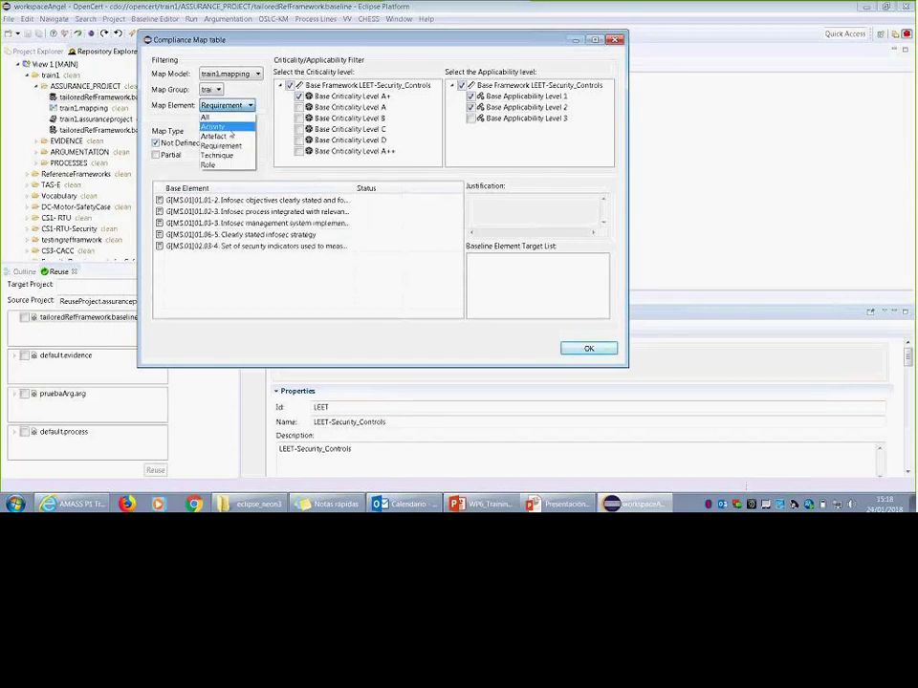
pyautogui.click(215, 135)
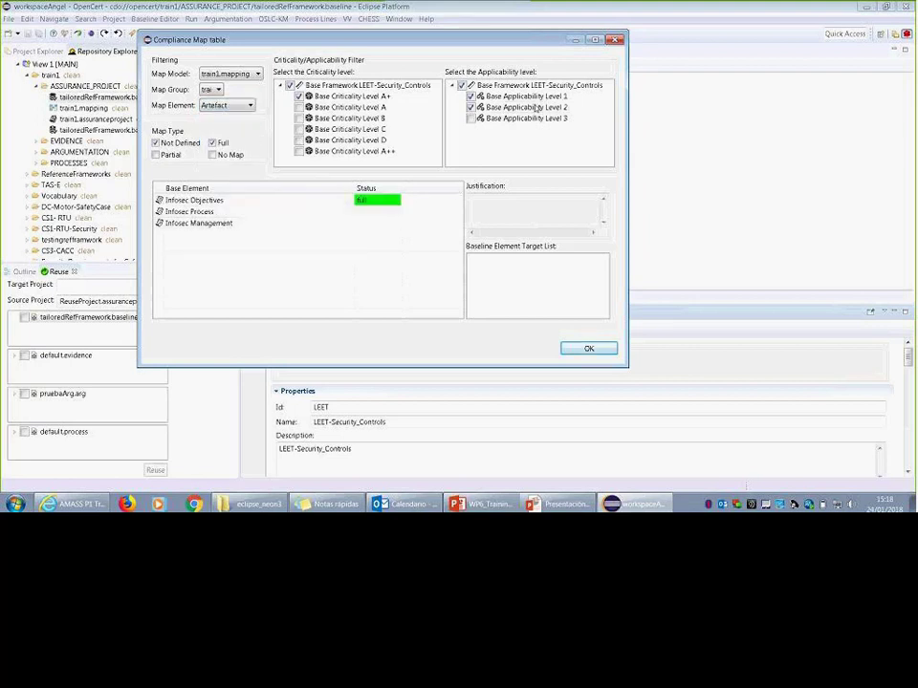
pyautogui.click(471, 107)
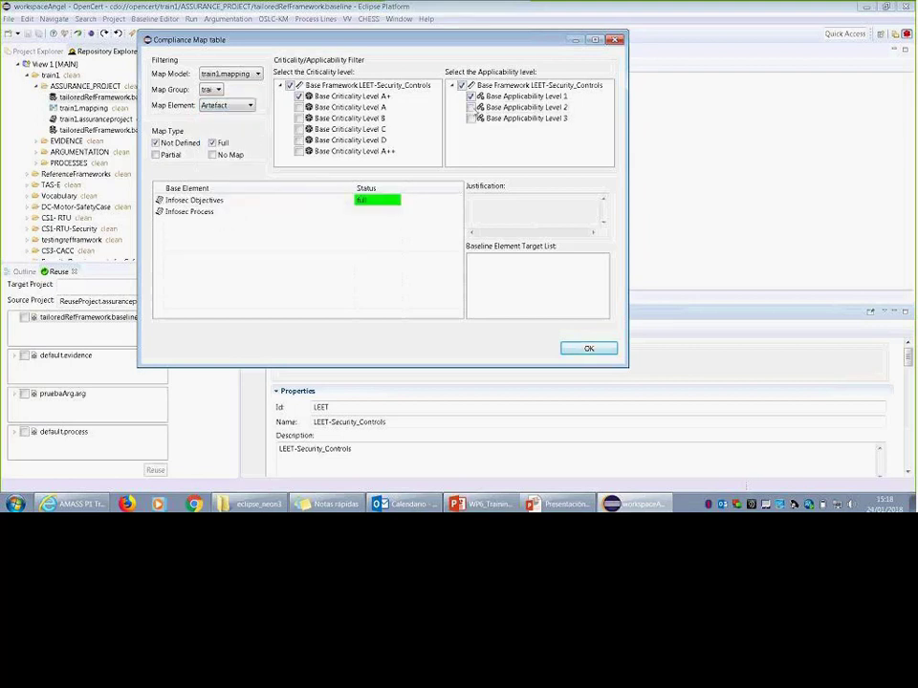
pyautogui.click(472, 108)
pyautogui.click(471, 107)
pyautogui.click(472, 107)
pyautogui.click(235, 202)
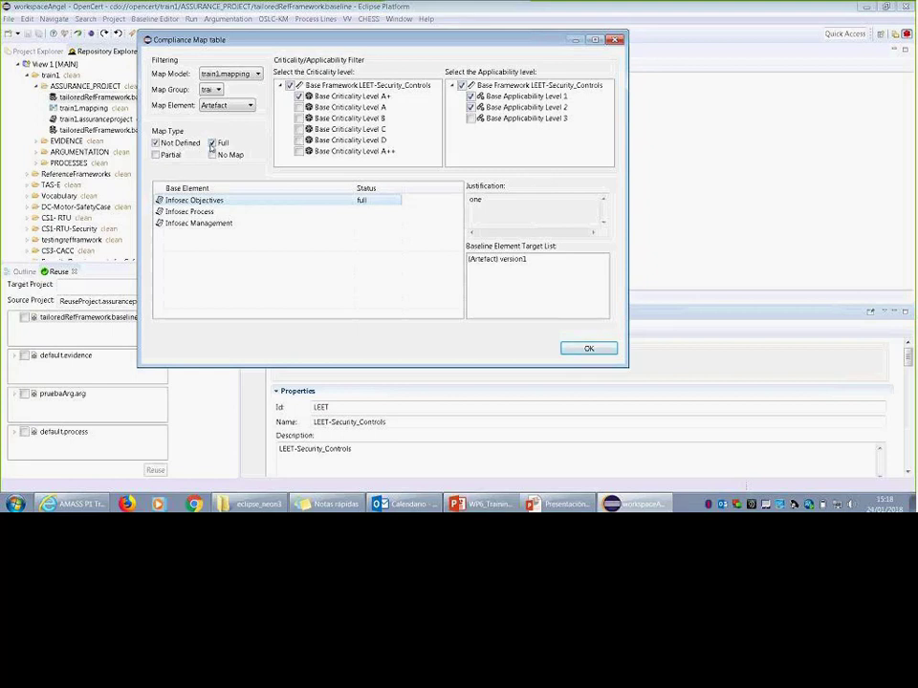
# Set the map element filter to All, review the complete base element list, and close the compliance map table
pyautogui.click(228, 105)
pyautogui.click(212, 115)
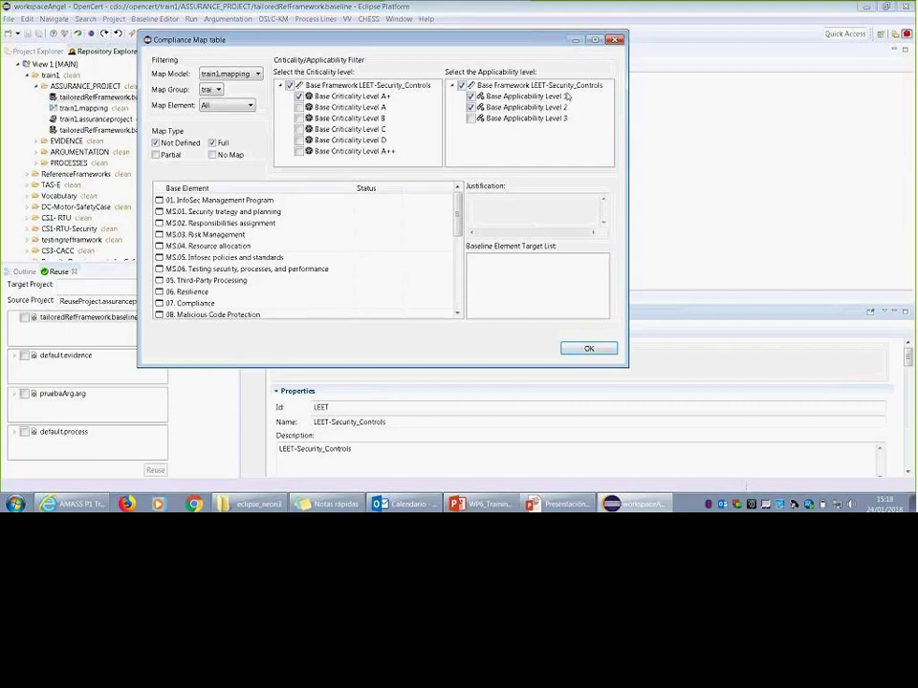
pyautogui.moveTo(457, 212); pyautogui.dragTo(458, 290)
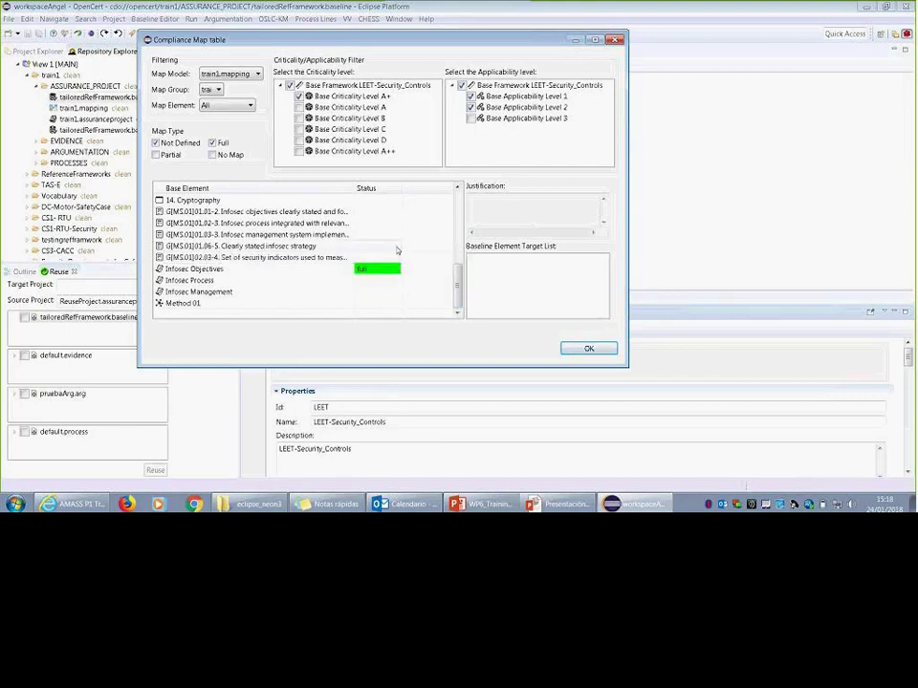
pyautogui.click(589, 348)
pyautogui.click(563, 503)
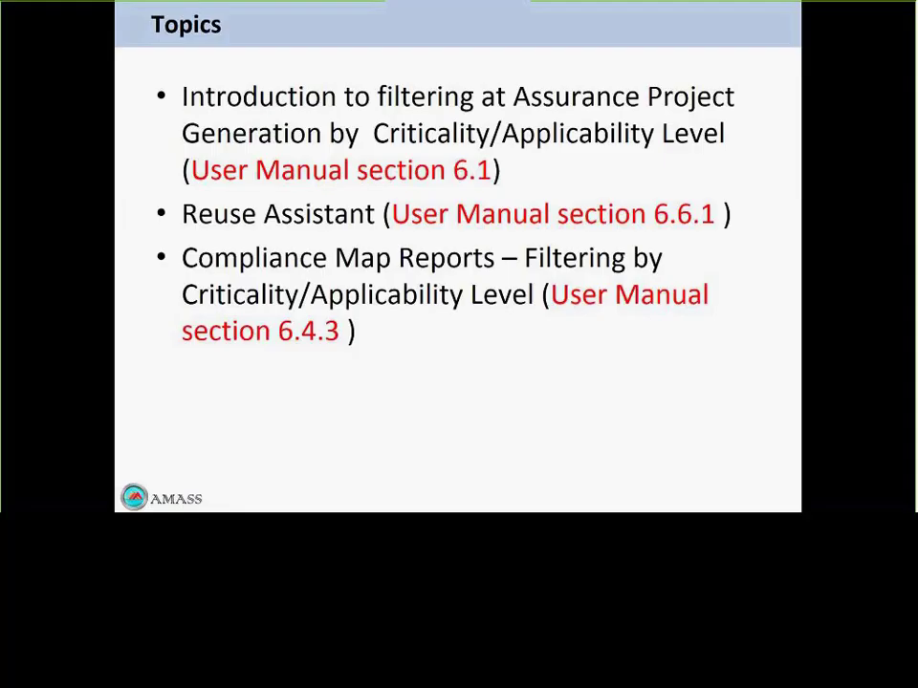
pyautogui.press('Right')
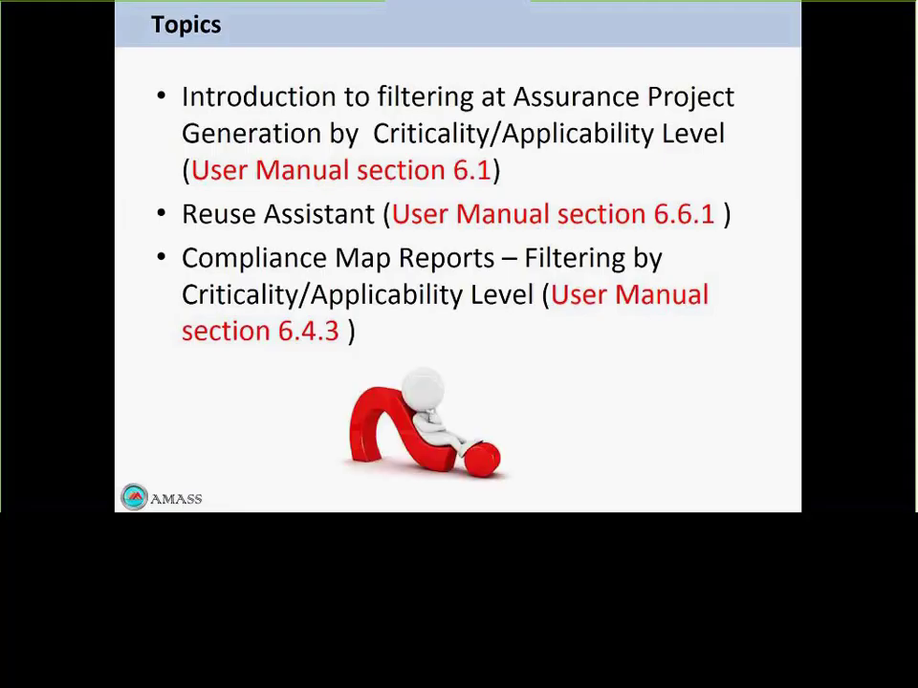
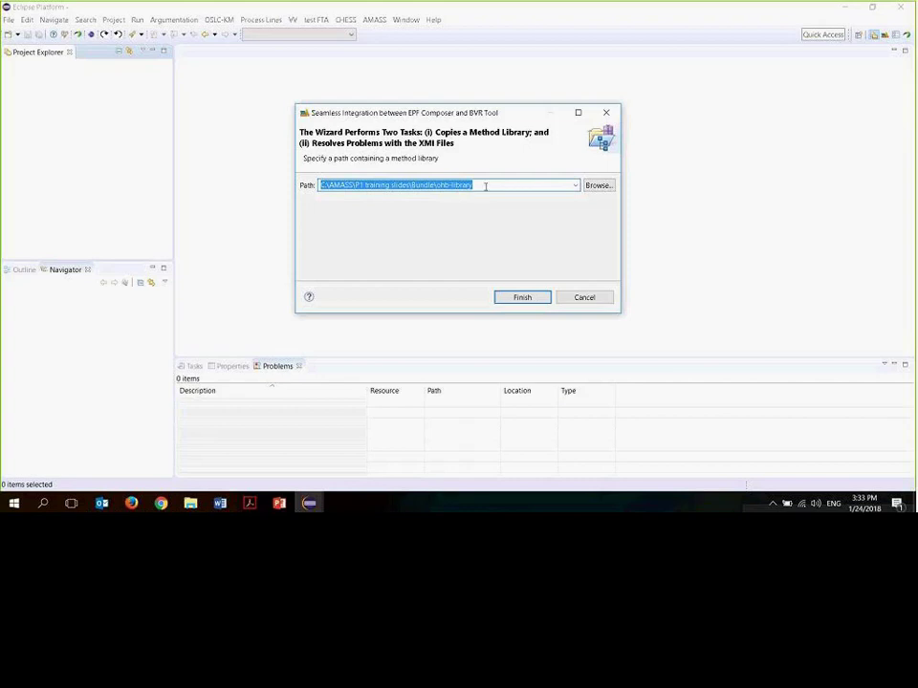
# Import the method library from C:\AMASS\P1 training slides\Bundle\ohb-library and expand the resulting project and its error_free_models folder
pyautogui.click(521, 298)
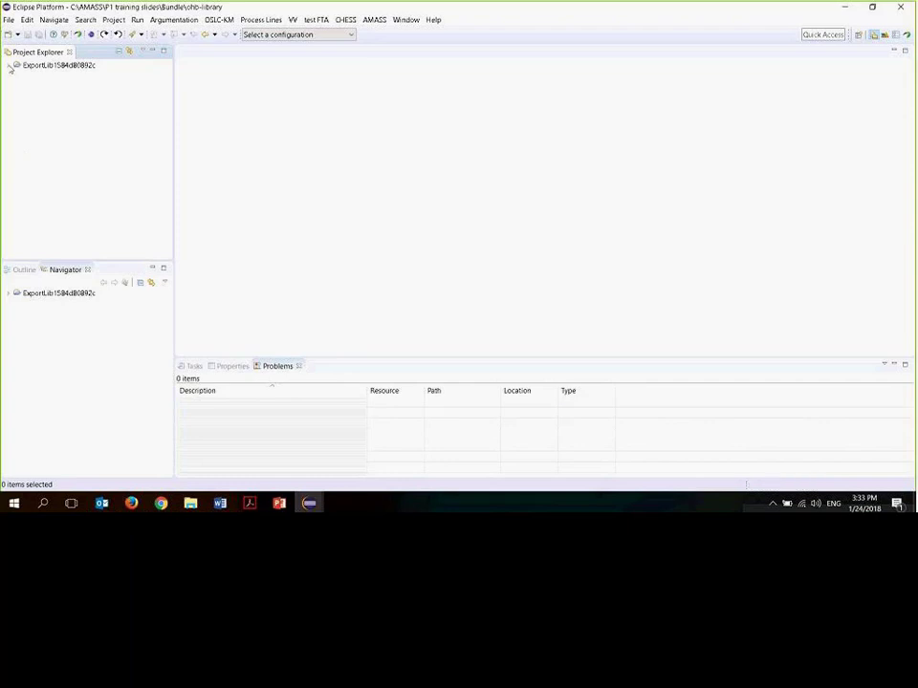
pyautogui.click(9, 65)
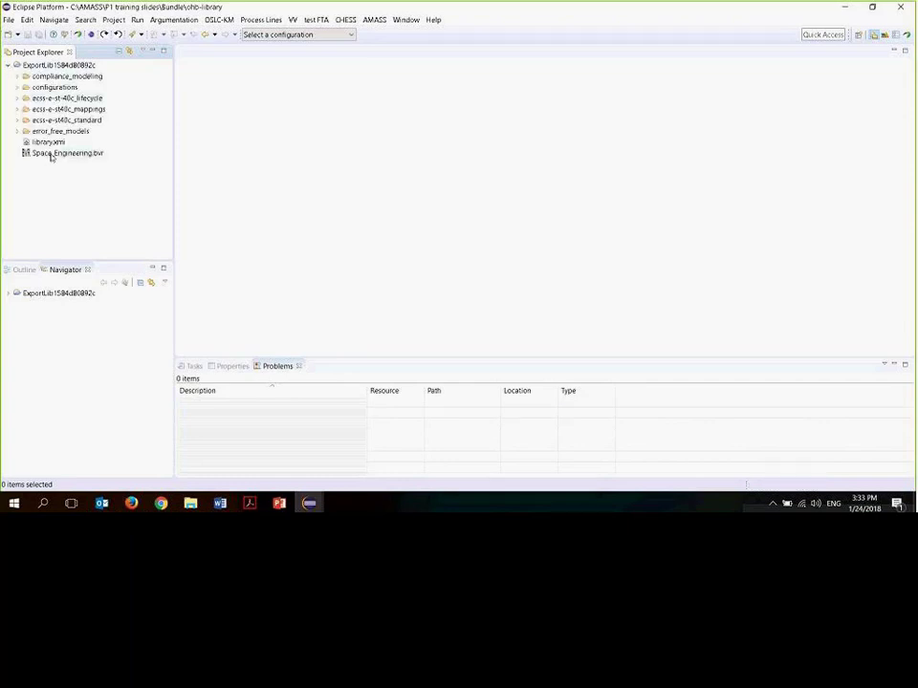
pyautogui.click(19, 135)
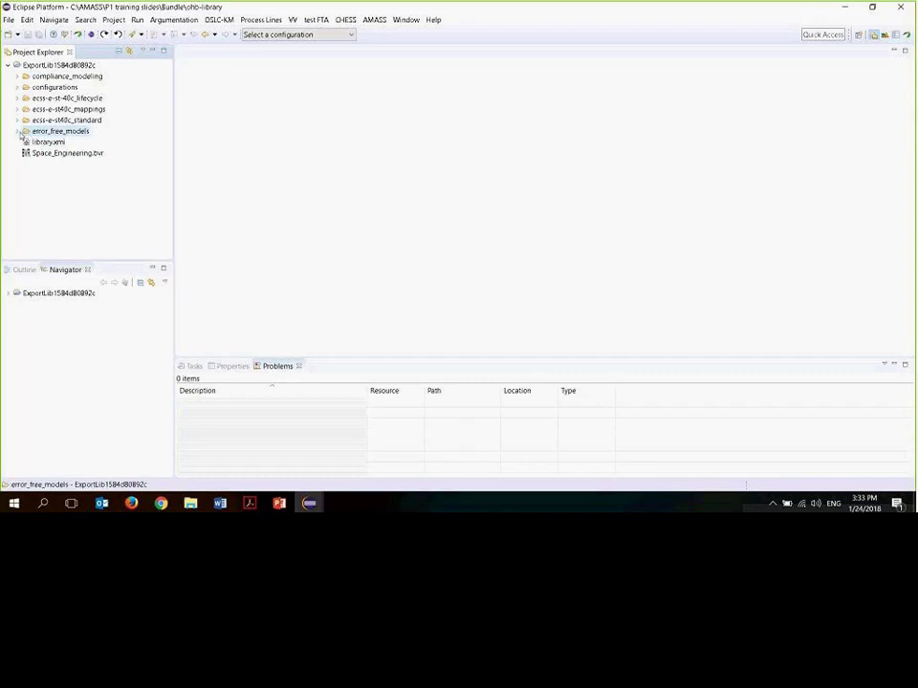
pyautogui.click(18, 133)
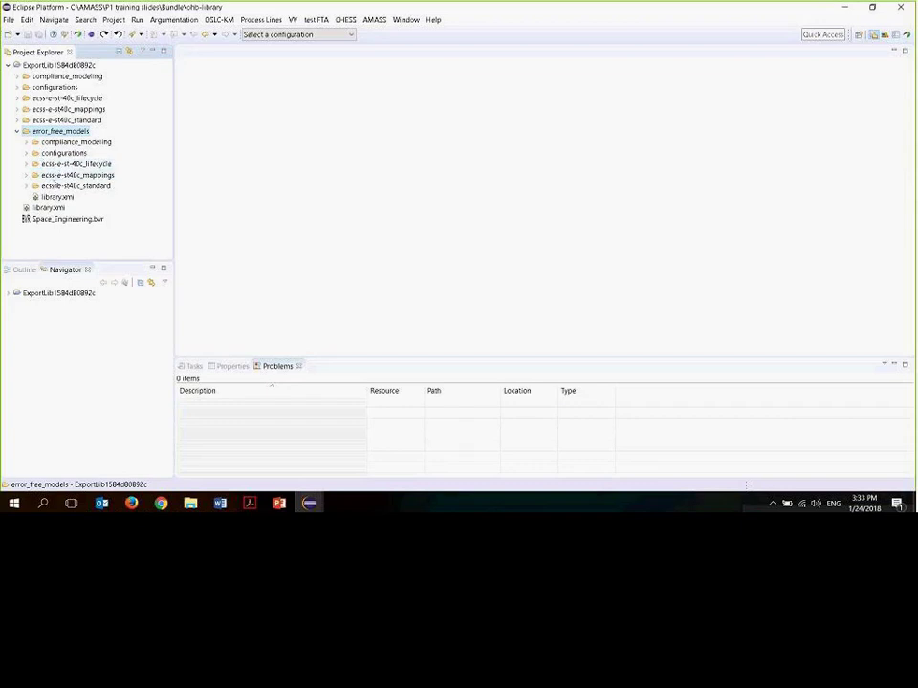
# Switch to the Authoring perspective and select the ECSS-E-ST-40 Configuration
pyautogui.click(885, 36)
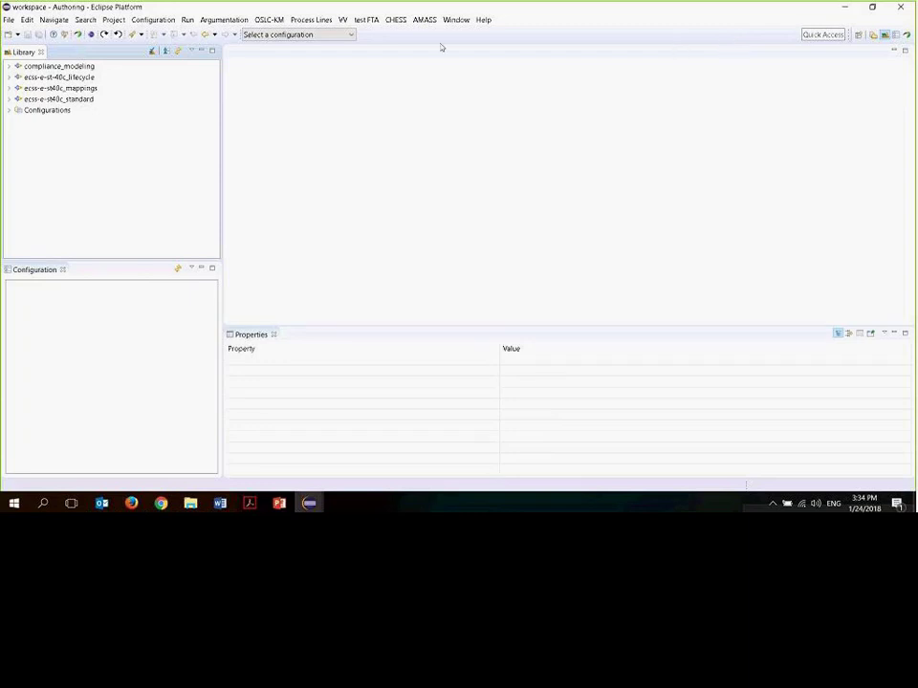
pyautogui.click(353, 35)
pyautogui.click(328, 56)
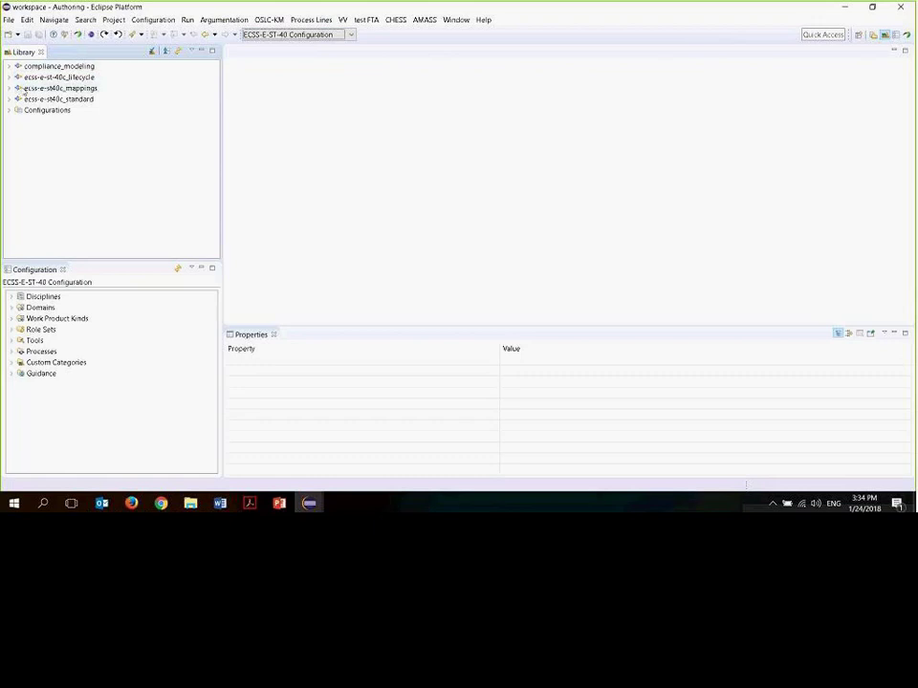
pyautogui.click(8, 20)
pyautogui.moveTo(26, 34)
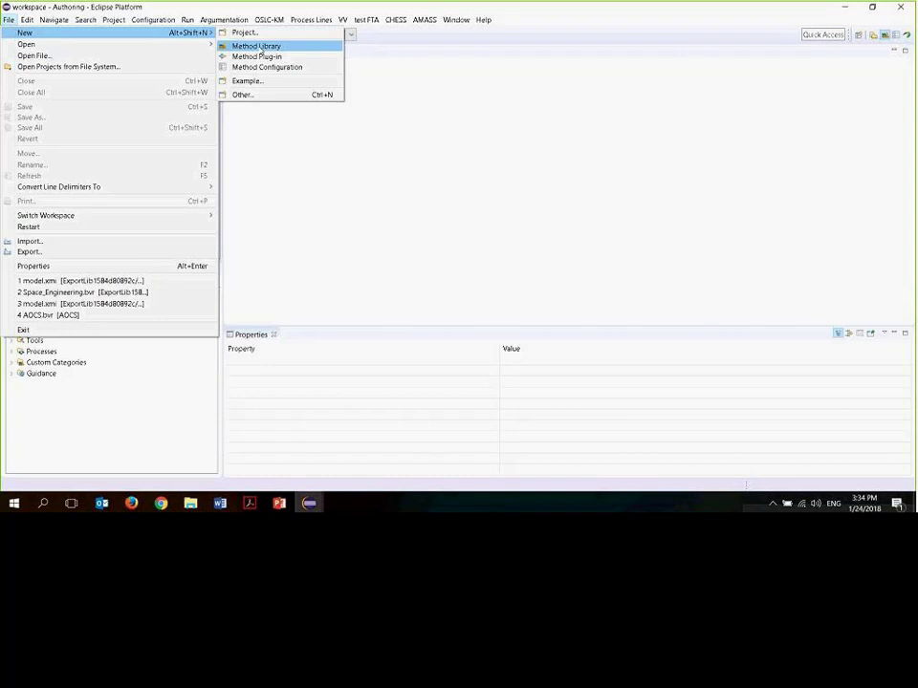
pyautogui.click(229, 9)
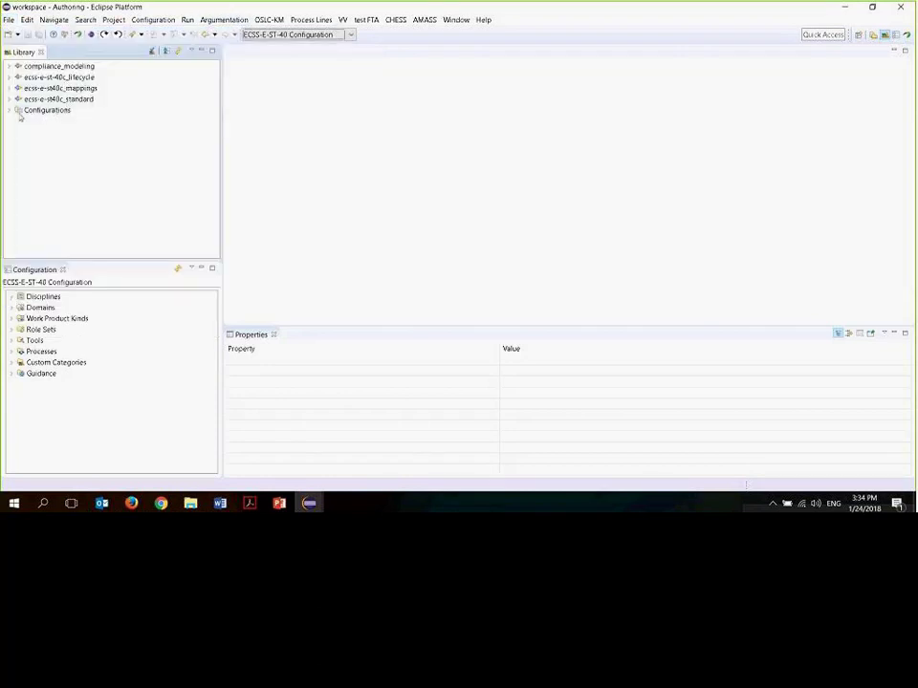
# Expand Configurations and the ecss-e-st-40c_lifecycle plug-in to examine its content packages, including the compliance package
pyautogui.click(11, 111)
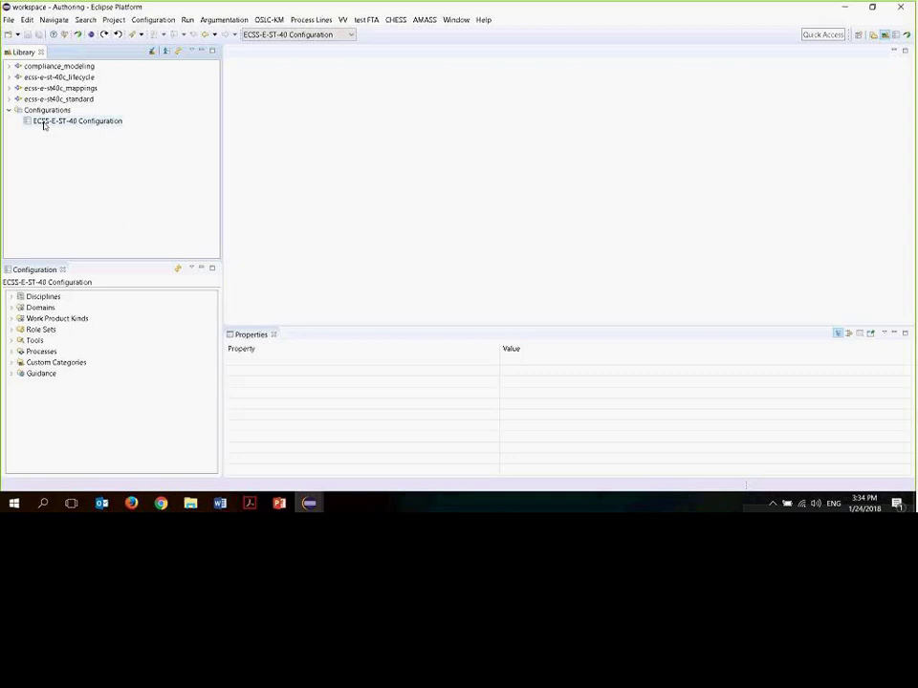
pyautogui.click(28, 77)
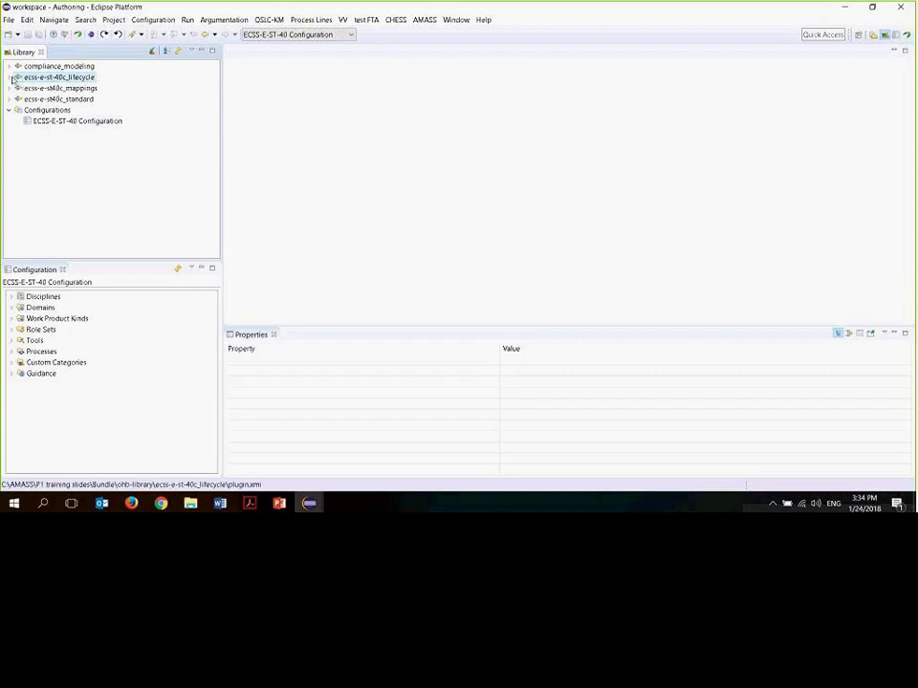
pyautogui.click(10, 78)
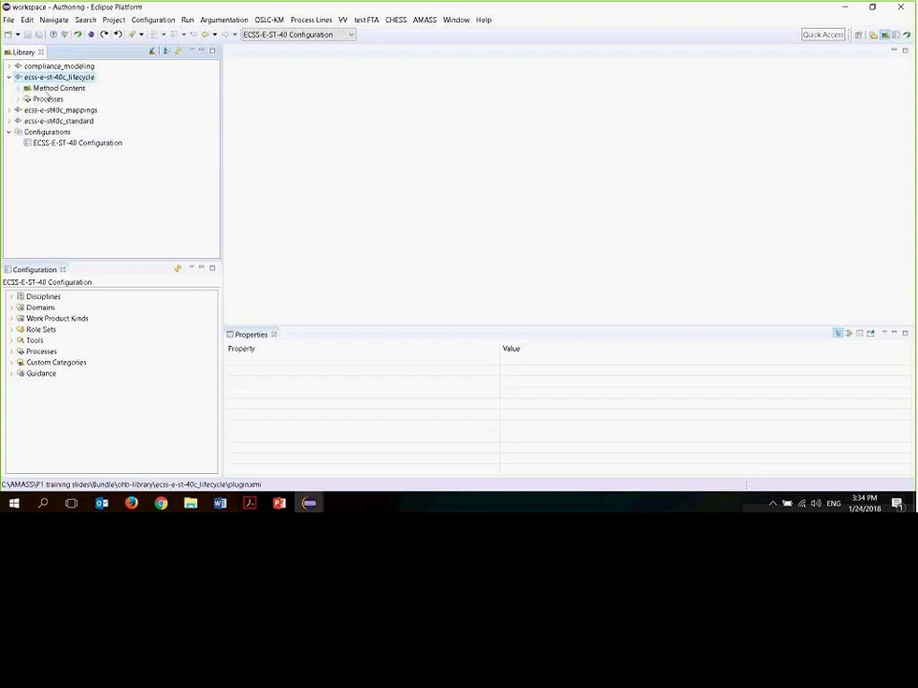
pyautogui.click(18, 88)
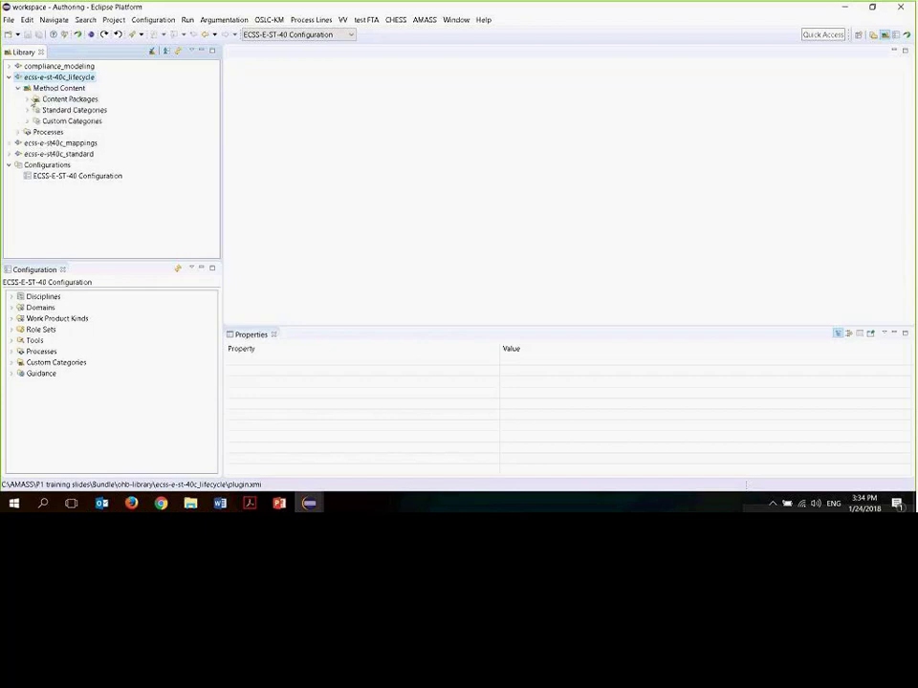
pyautogui.click(29, 98)
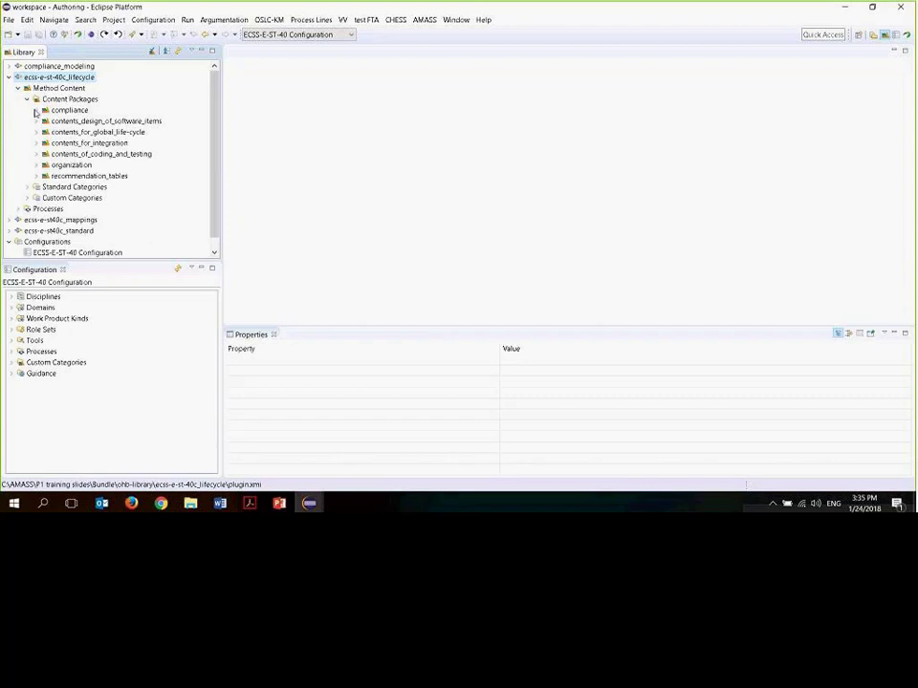
pyautogui.click(35, 111)
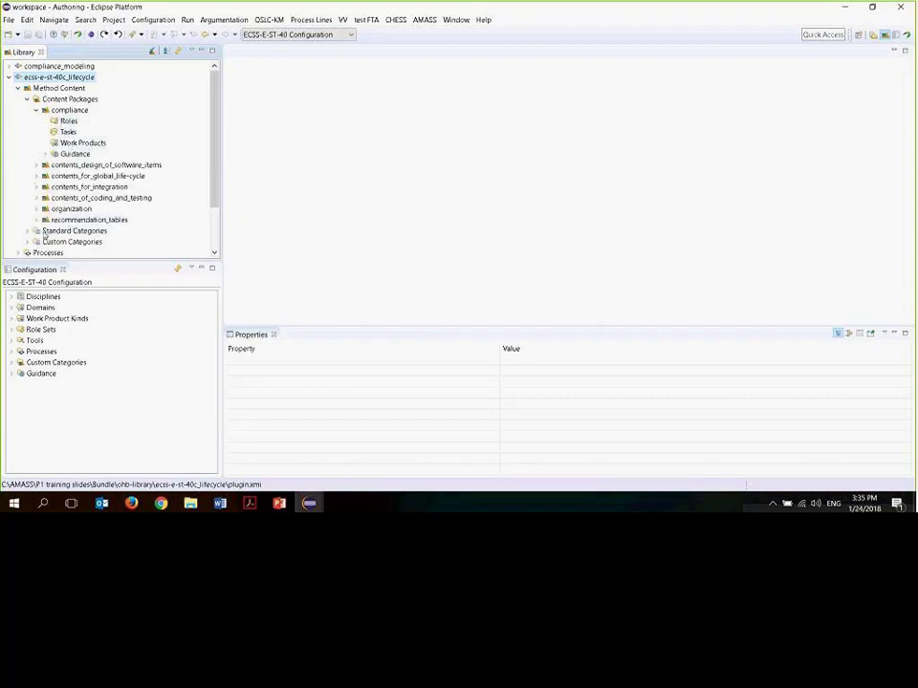
# Expand the standard categories and the processes of the ecss-e-st-40c_lifecycle plug-in to examine their contents
pyautogui.click(26, 233)
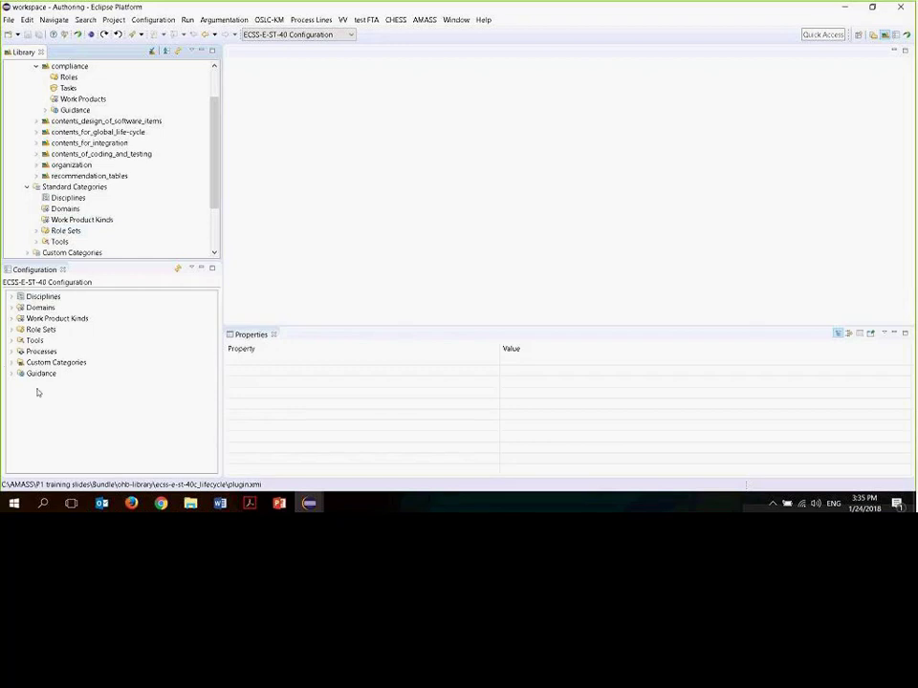
pyautogui.scroll(-1, 81, 226)
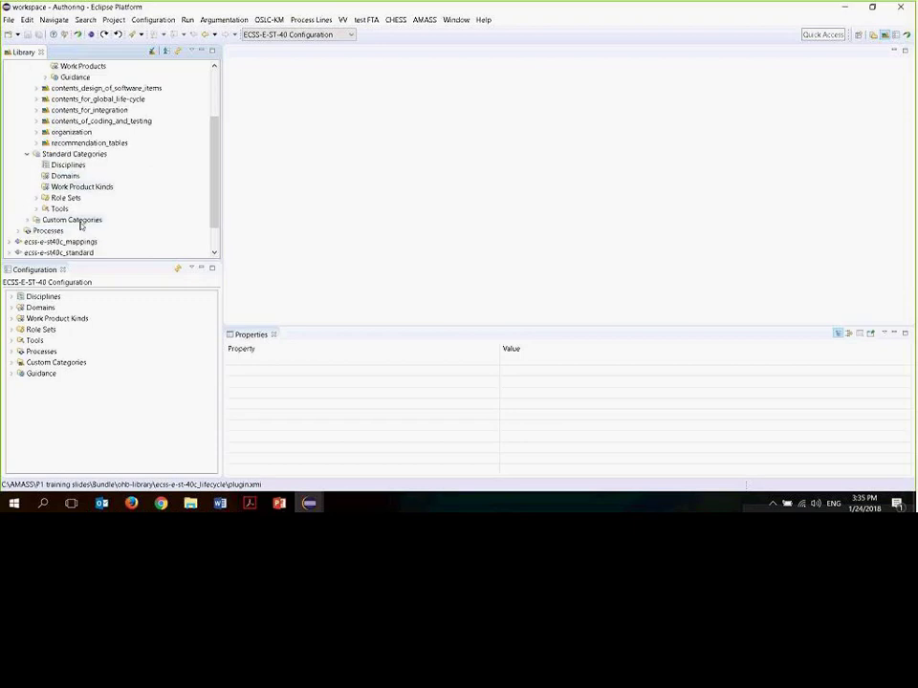
pyautogui.click(47, 232)
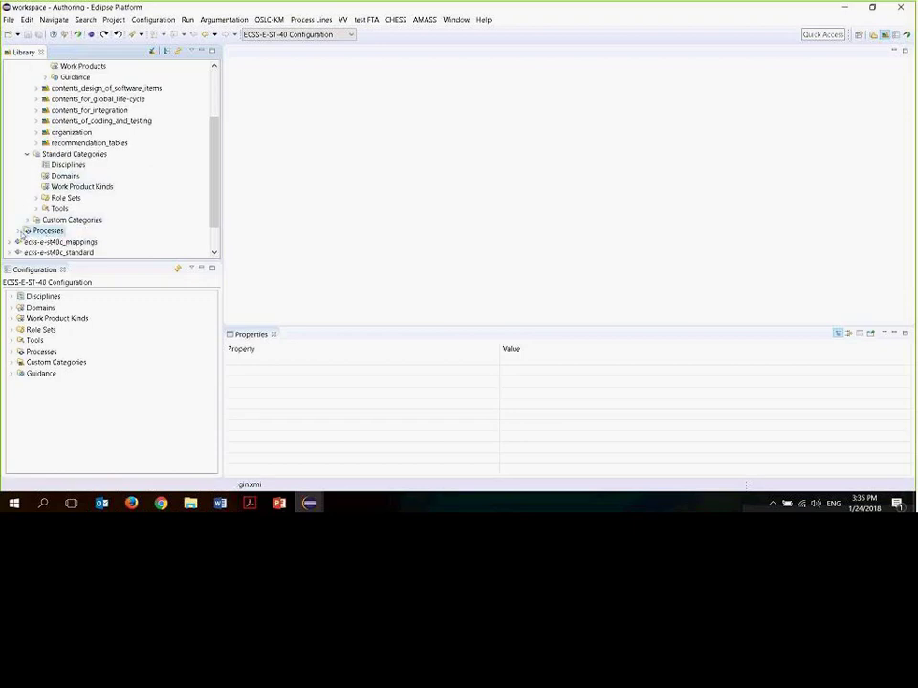
pyautogui.click(27, 231)
pyautogui.scroll(-1, 39, 220)
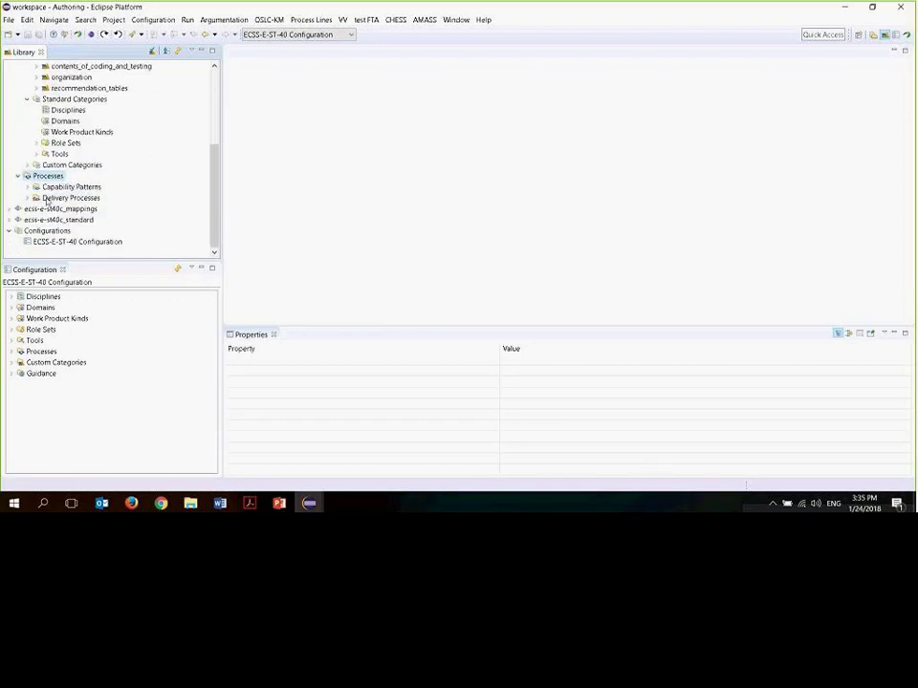
# Open the software_design_and_implementation_engineering_process capability pattern's work breakdown structure and widen the presentation name column
pyautogui.click(28, 187)
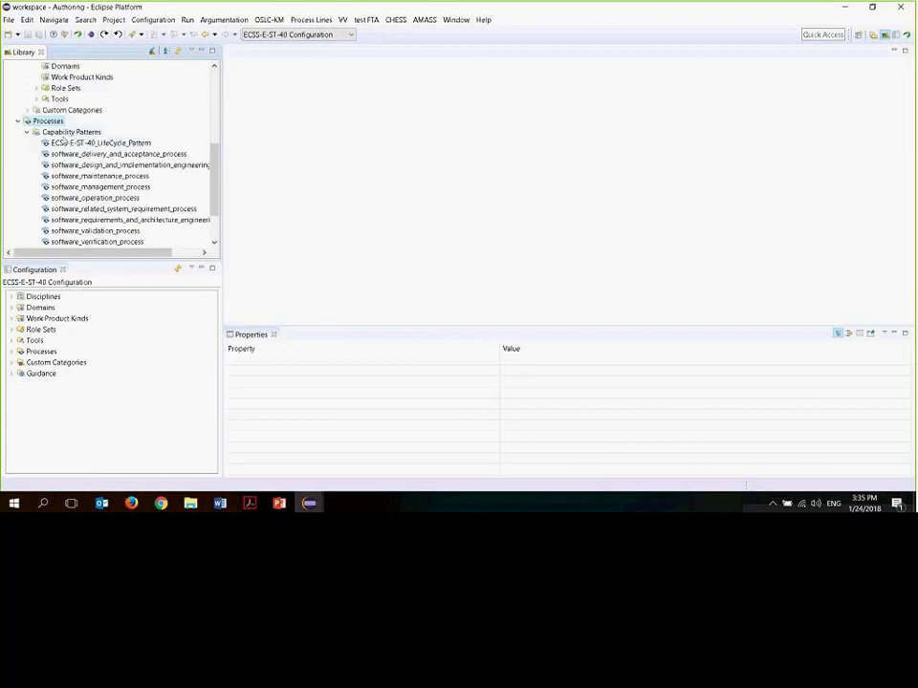
pyautogui.click(64, 134)
pyautogui.scroll(-2, 86, 196)
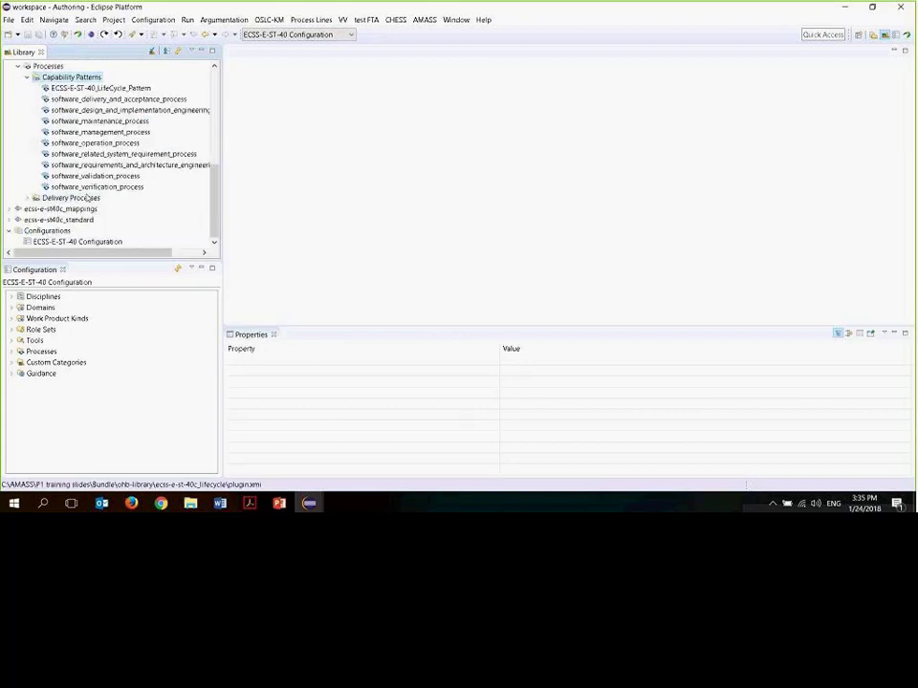
pyautogui.doubleClick(156, 111)
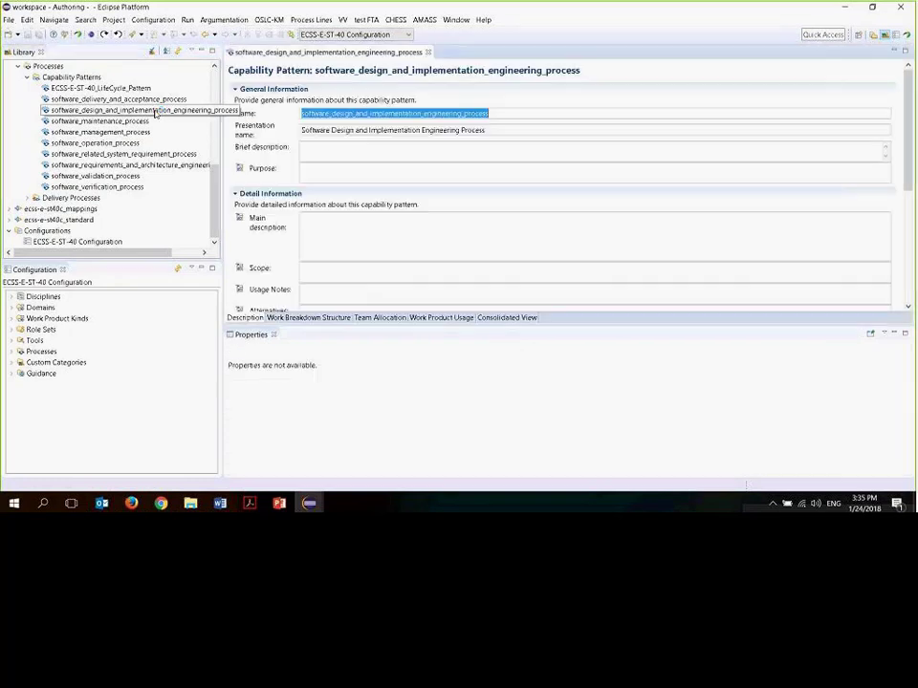
pyautogui.click(309, 318)
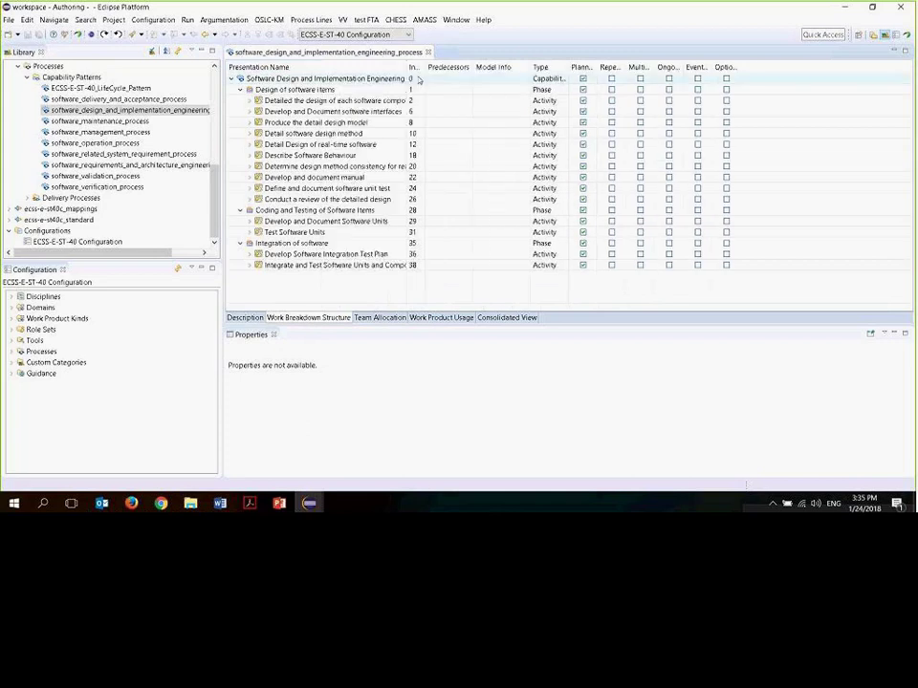
pyautogui.moveTo(424, 67); pyautogui.dragTo(470, 64)
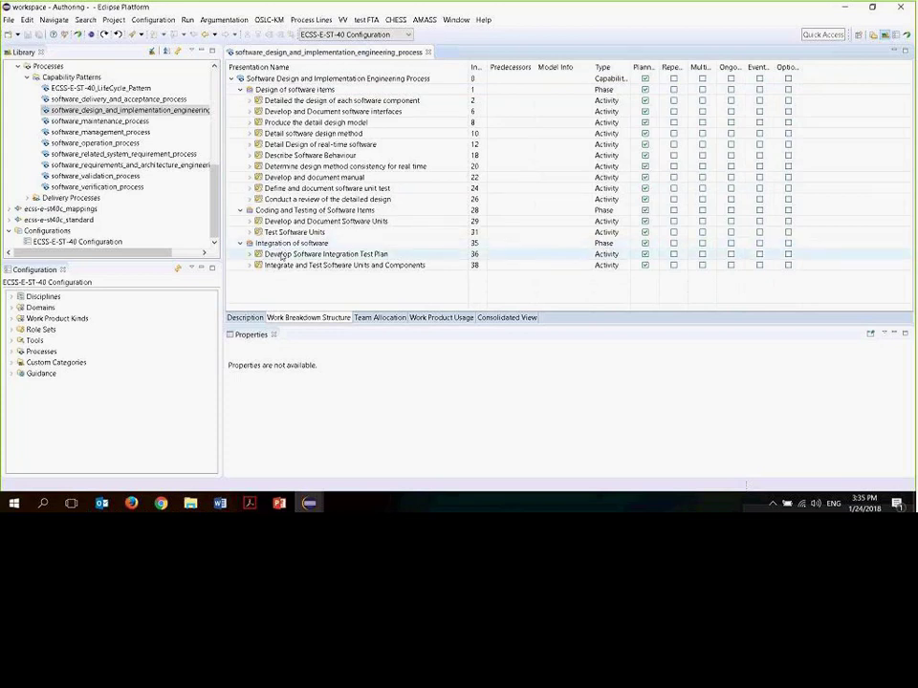
# Inspect the properties of the Integration of software phase and its two activities in the work breakdown structure
pyautogui.click(280, 245)
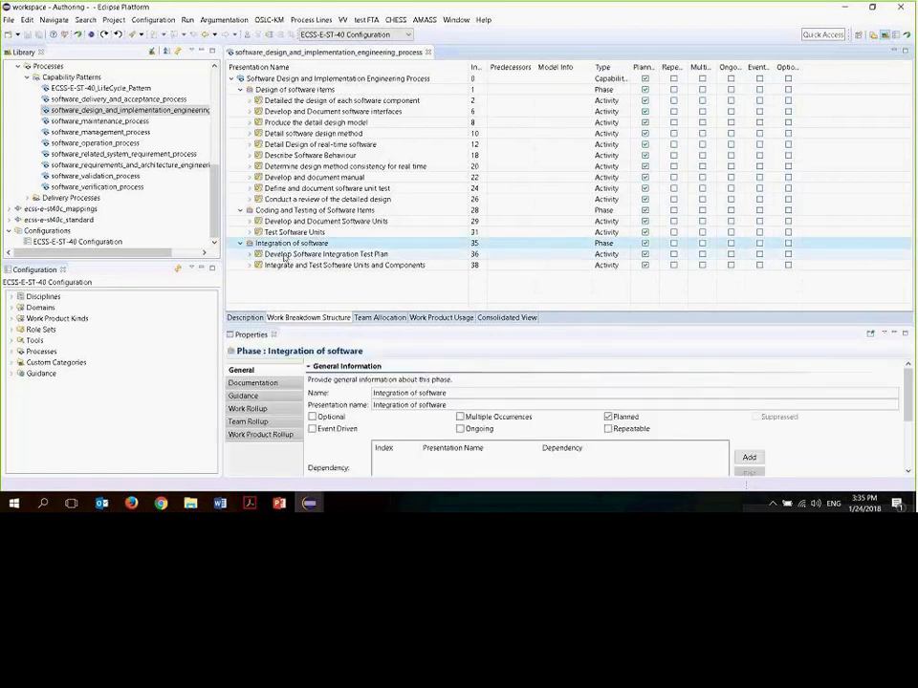
pyautogui.click(287, 256)
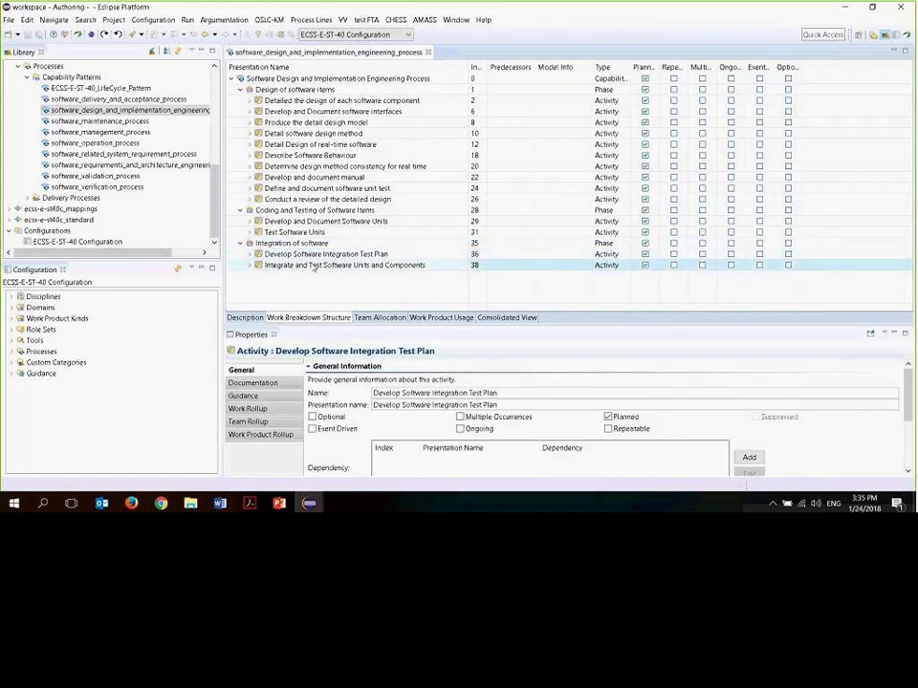
pyautogui.click(311, 266)
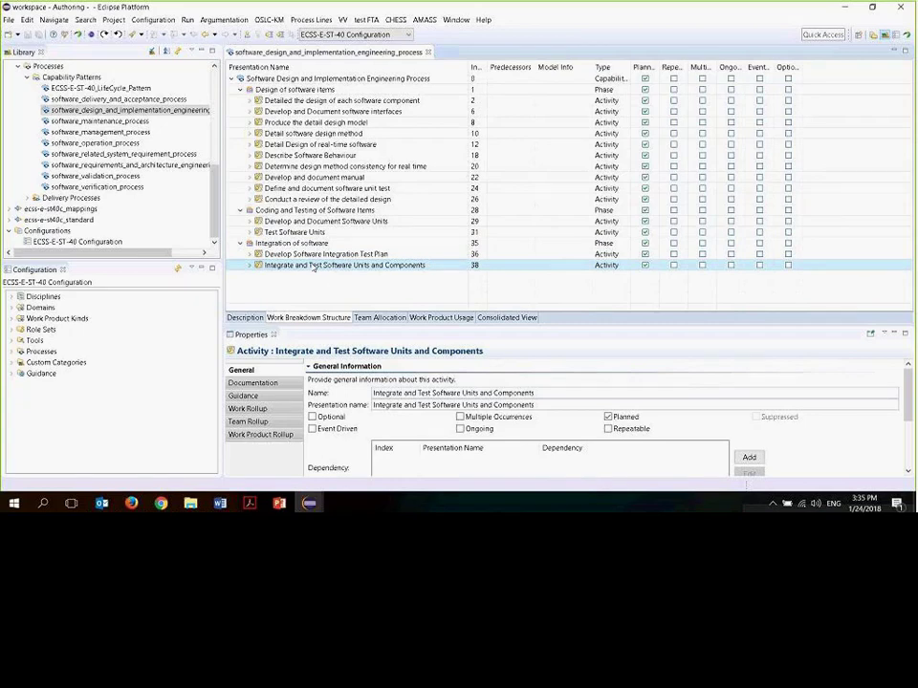
# Close the capability pattern and switch to the Resource perspective
pyautogui.click(428, 52)
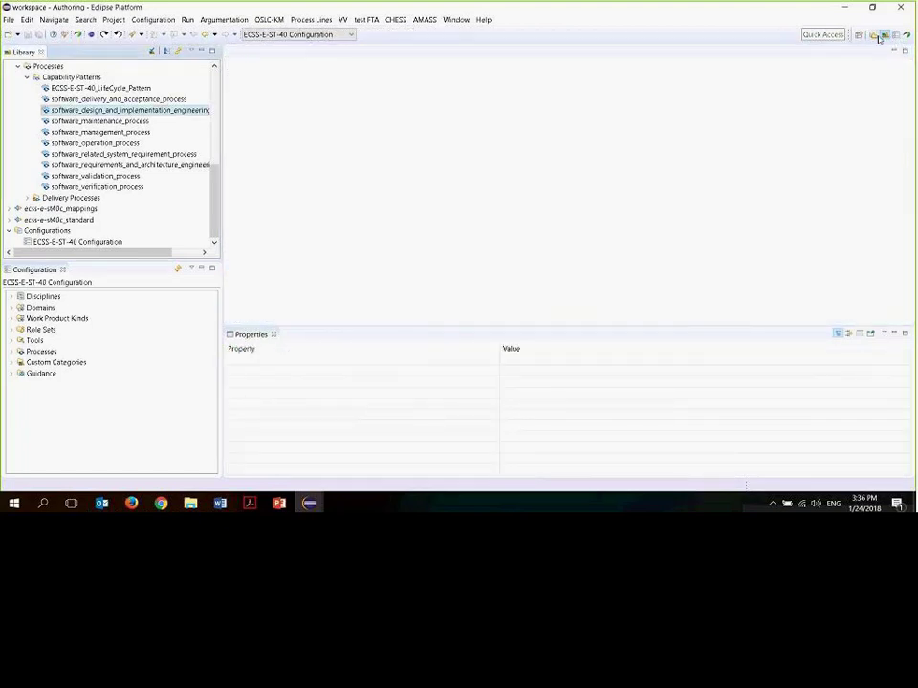
pyautogui.click(872, 34)
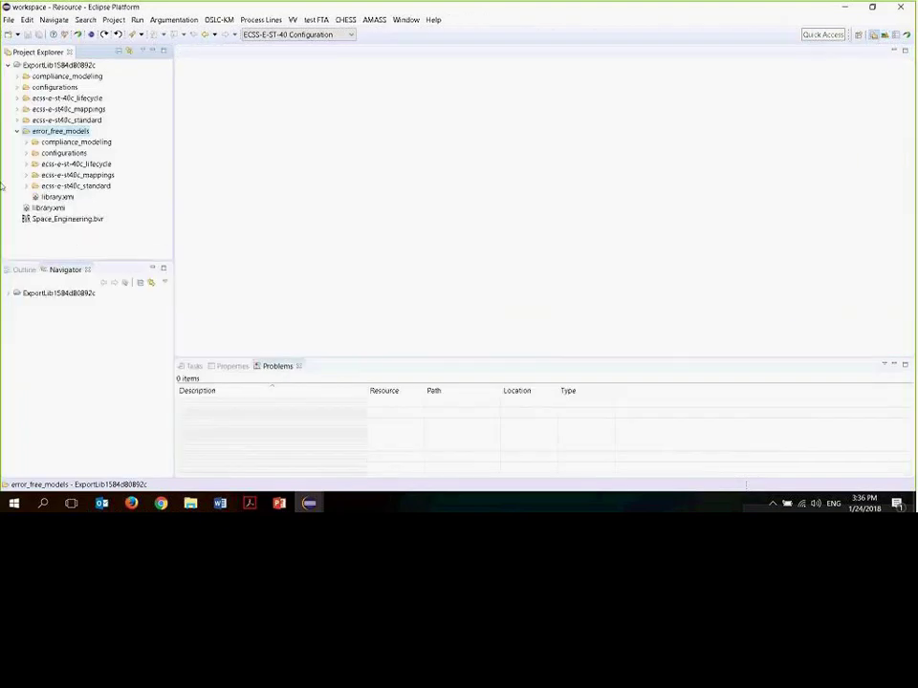
pyautogui.rightClick(60, 220)
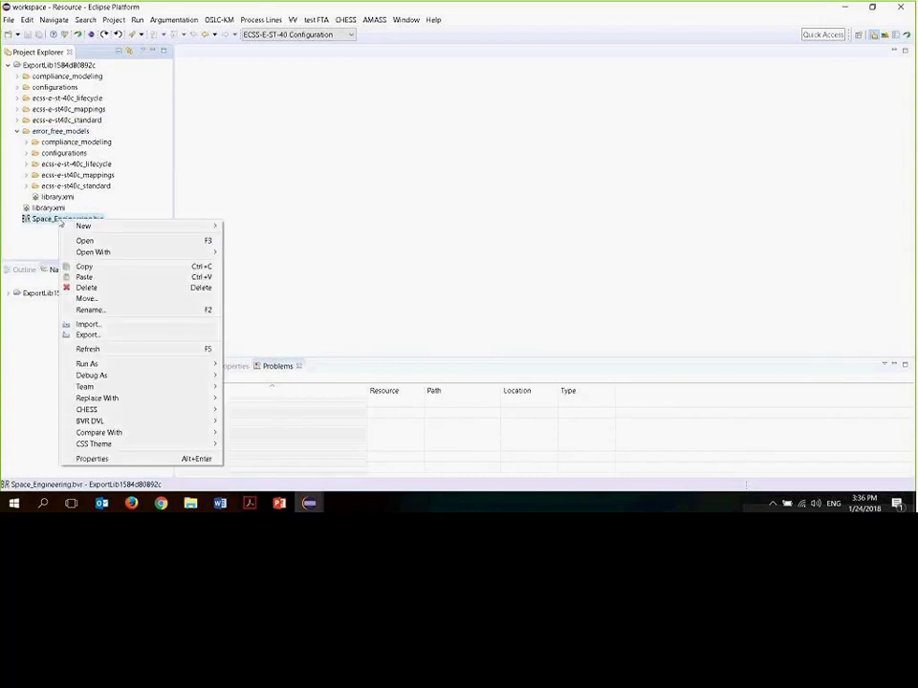
pyautogui.moveTo(135, 255)
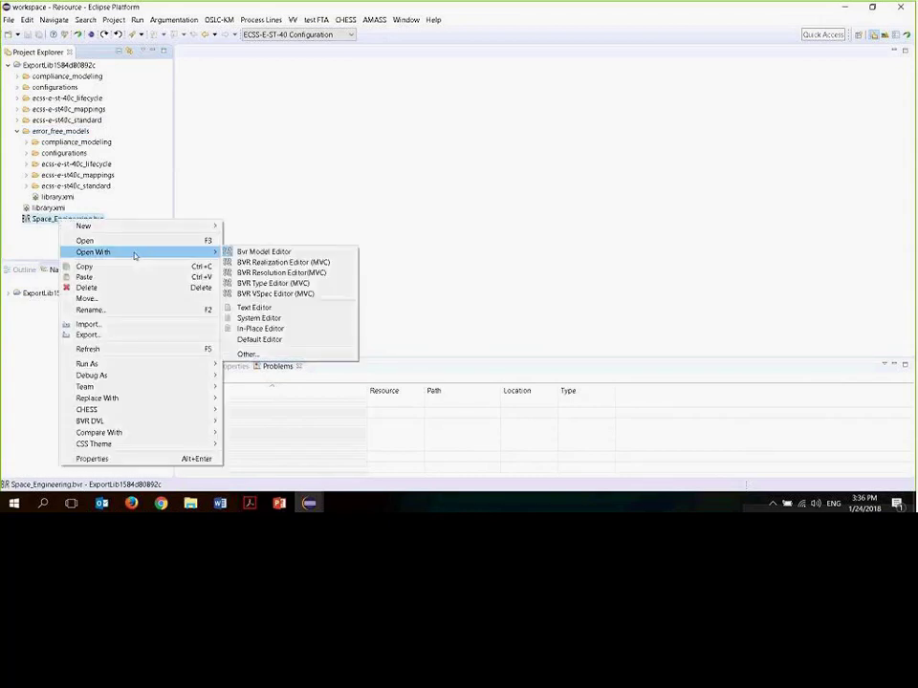
pyautogui.click(67, 223)
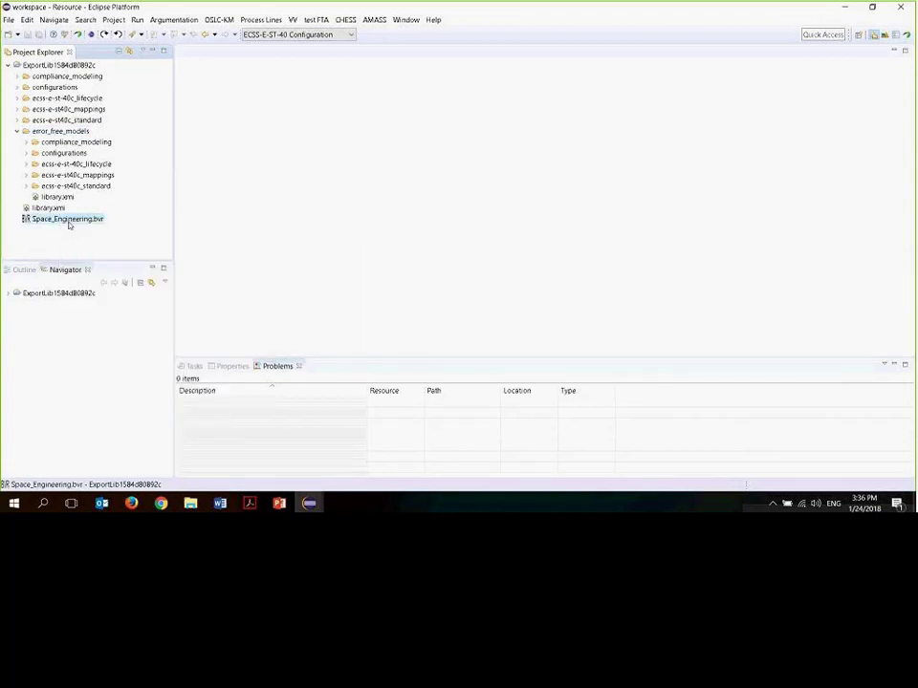
pyautogui.rightClick(72, 232)
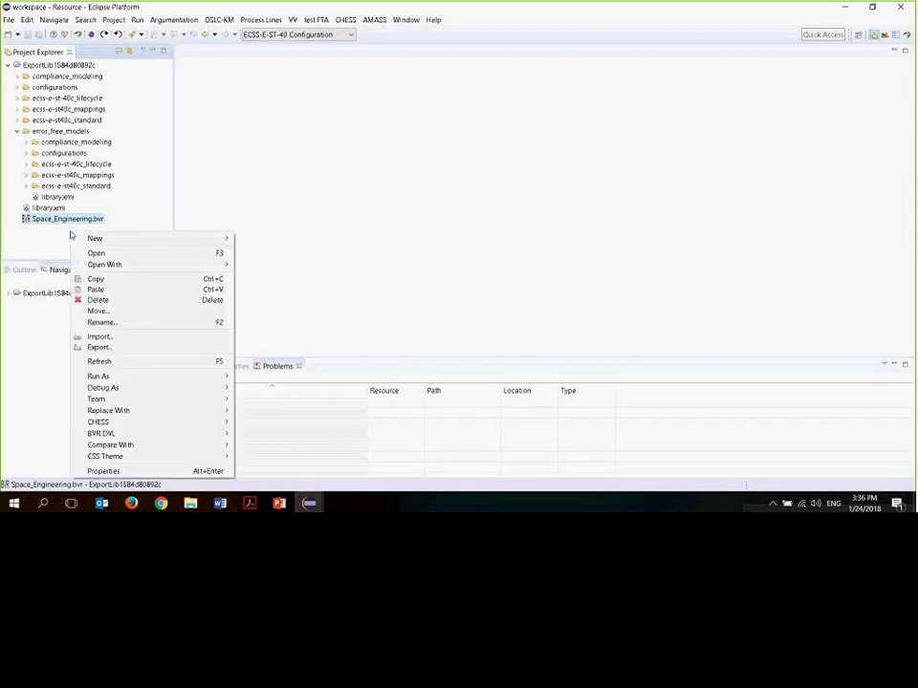
pyautogui.moveTo(124, 267)
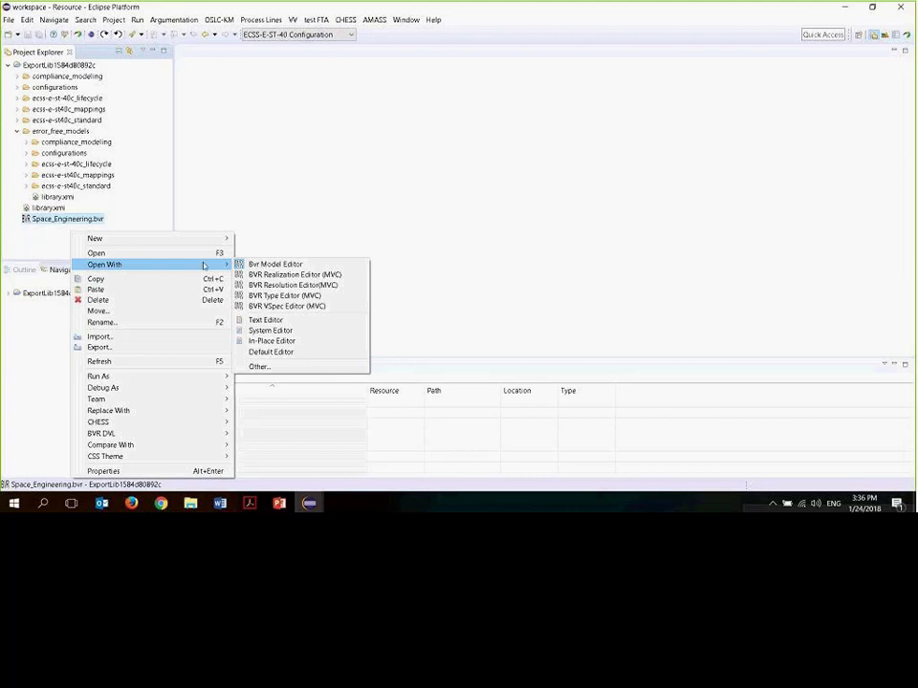
pyautogui.moveTo(142, 242)
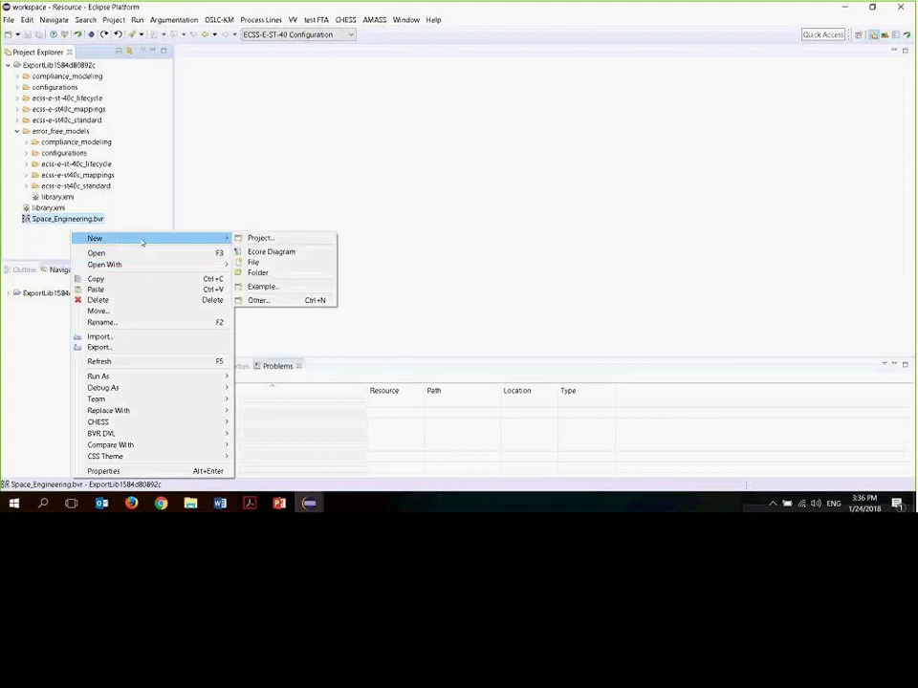
pyautogui.click(287, 300)
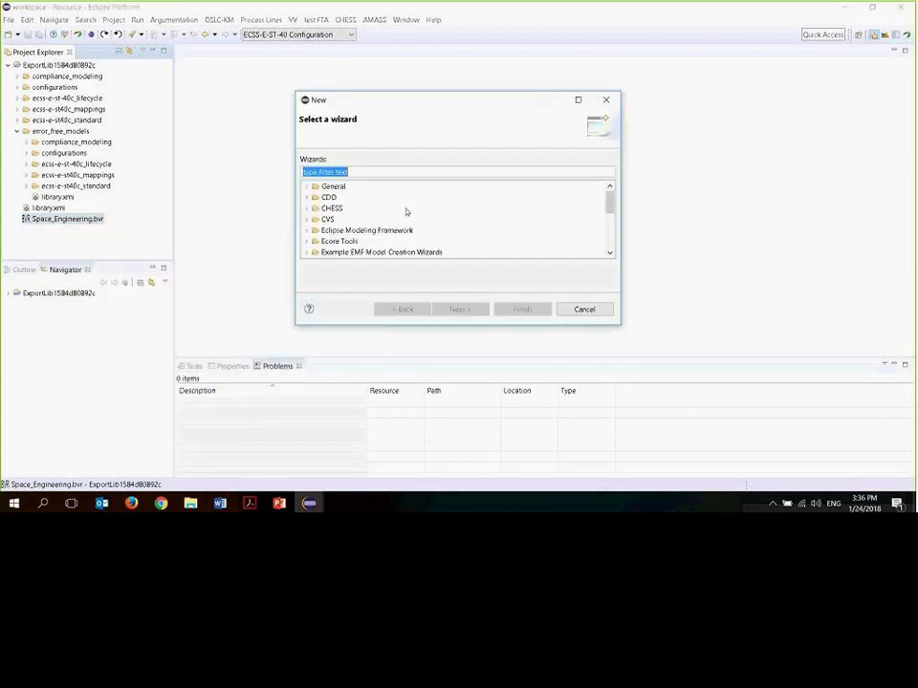
pyautogui.write('bvr')
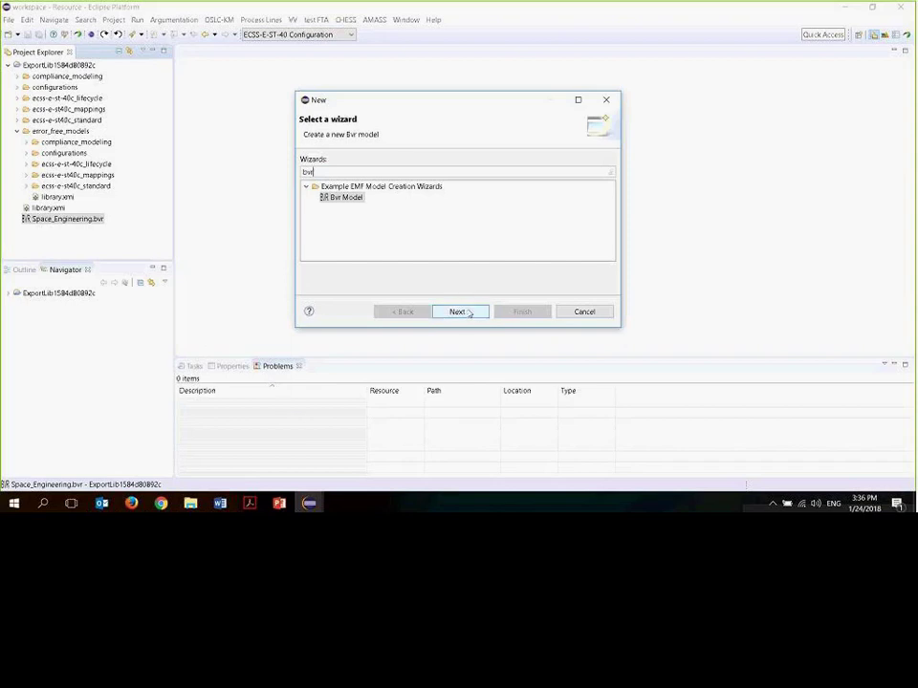
pyautogui.click(468, 312)
pyautogui.click(355, 319)
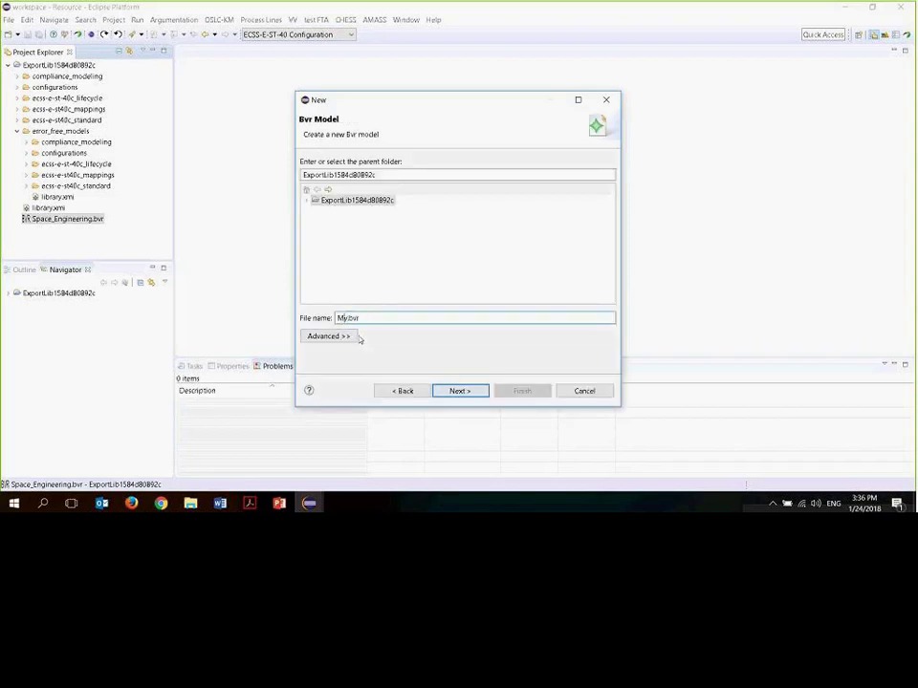
pyautogui.press('BackSpace')
pyautogui.press('BackSpace')
pyautogui.write('test')
pyautogui.click(453, 391)
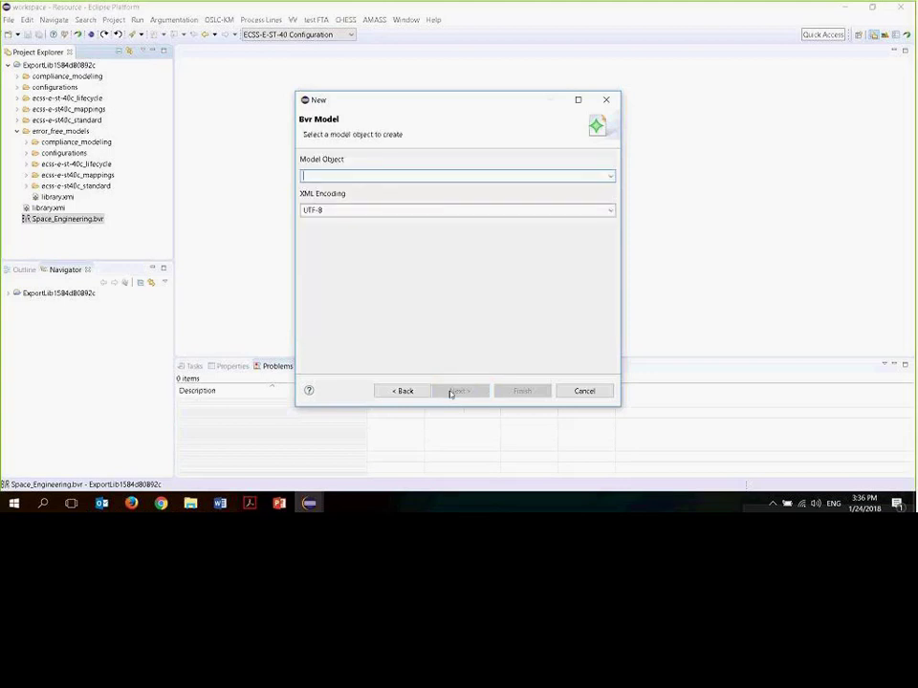
pyautogui.click(610, 178)
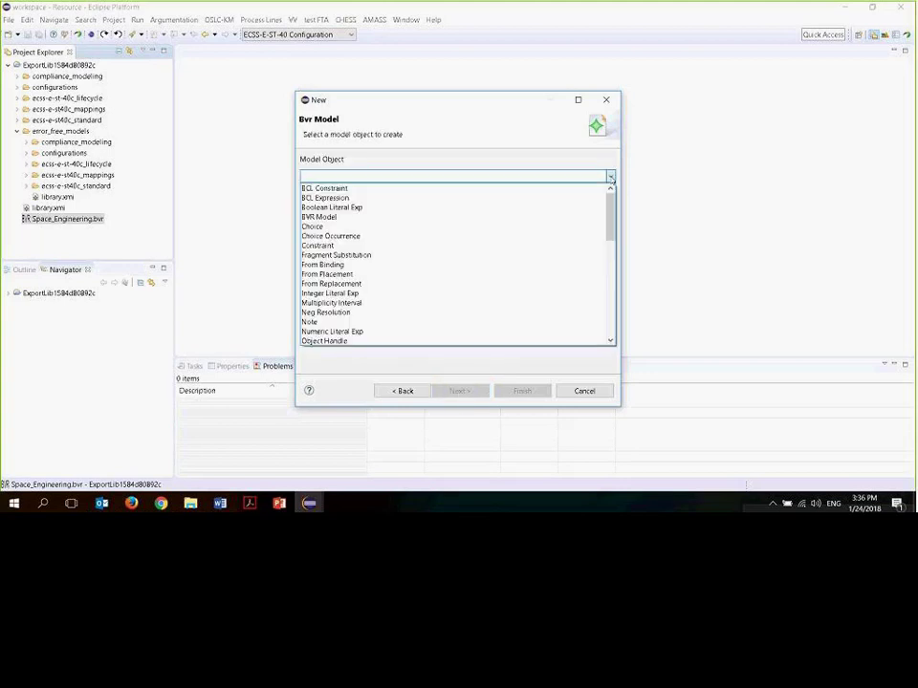
pyautogui.click(419, 220)
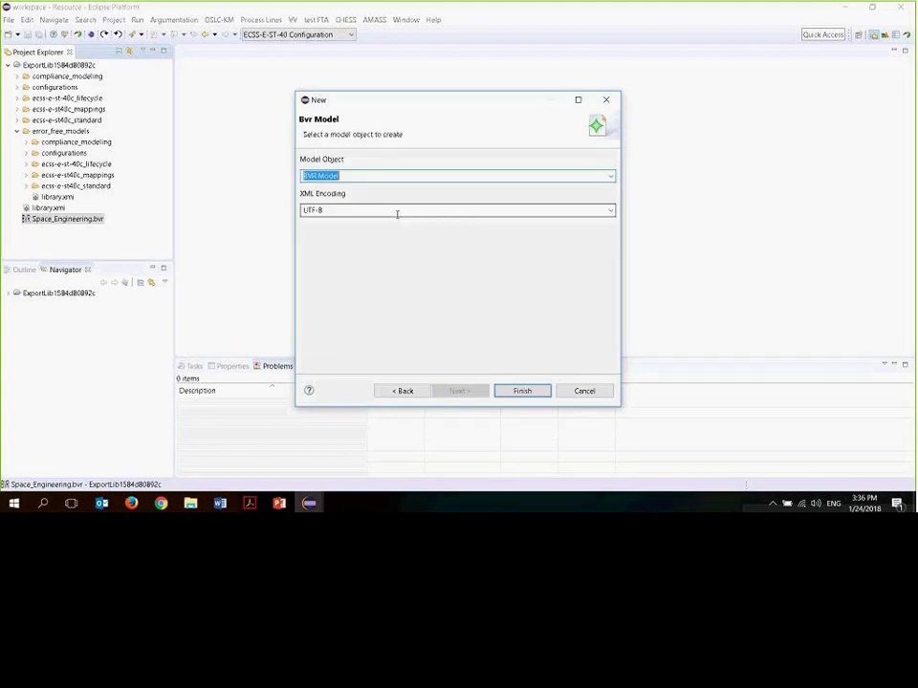
pyautogui.click(585, 392)
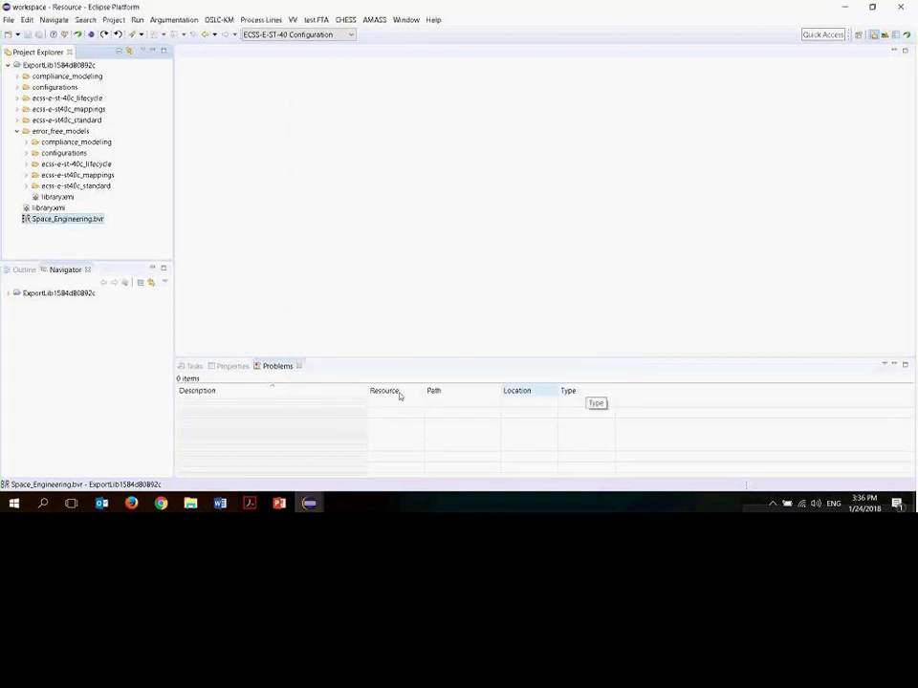
# Open Space_Engineering.bvr with the BVR VSpec Editor (MVC)
pyautogui.rightClick(68, 220)
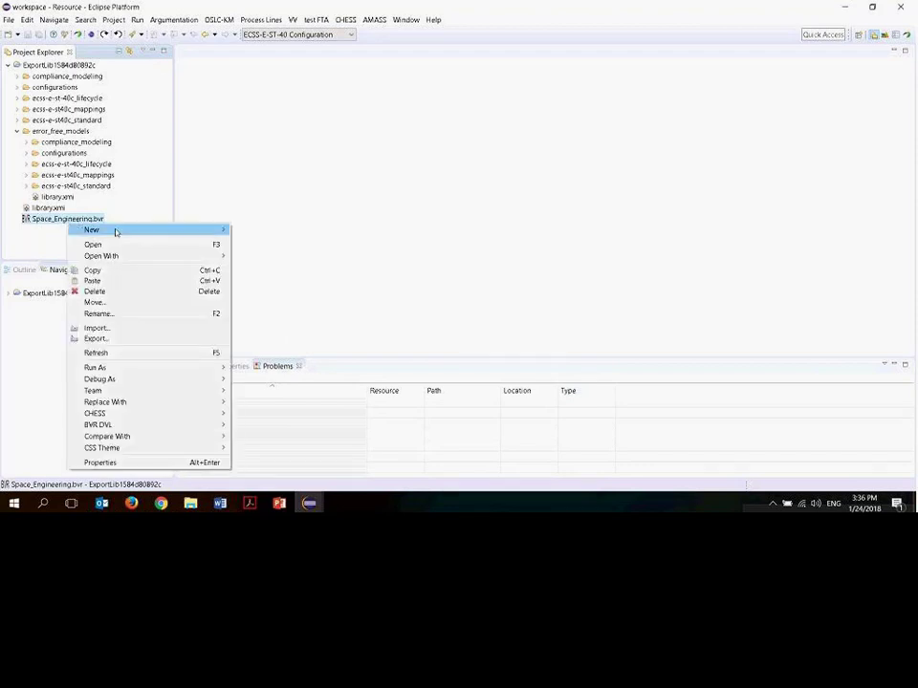
pyautogui.moveTo(154, 257)
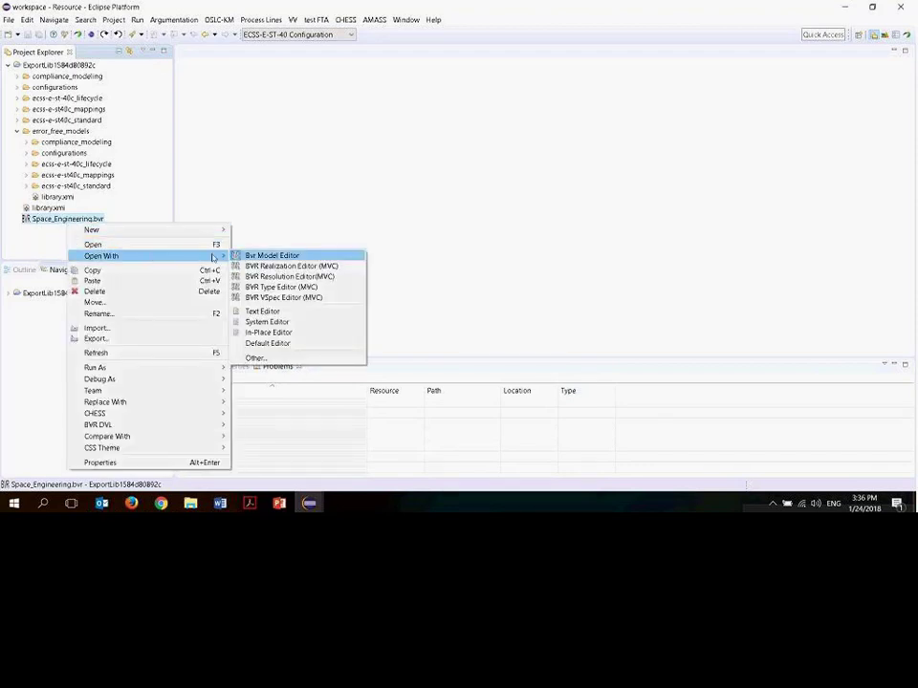
pyautogui.click(303, 299)
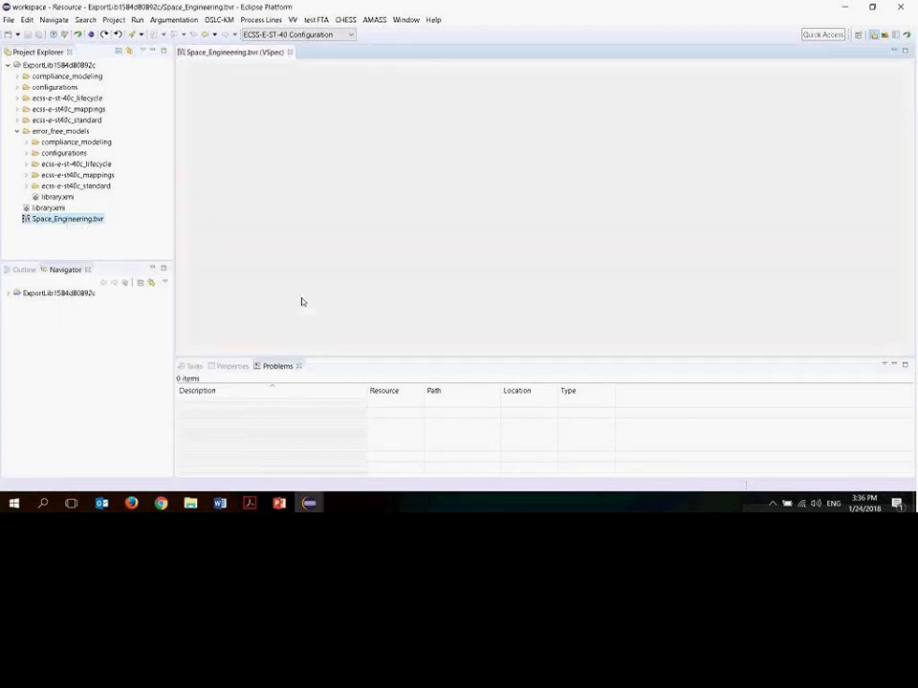
# Minimize the Design_of_software_items, SUITP and Coding_and_testing branches of the Space_Engineering feature model
pyautogui.moveTo(306, 349); pyautogui.dragTo(486, 350)
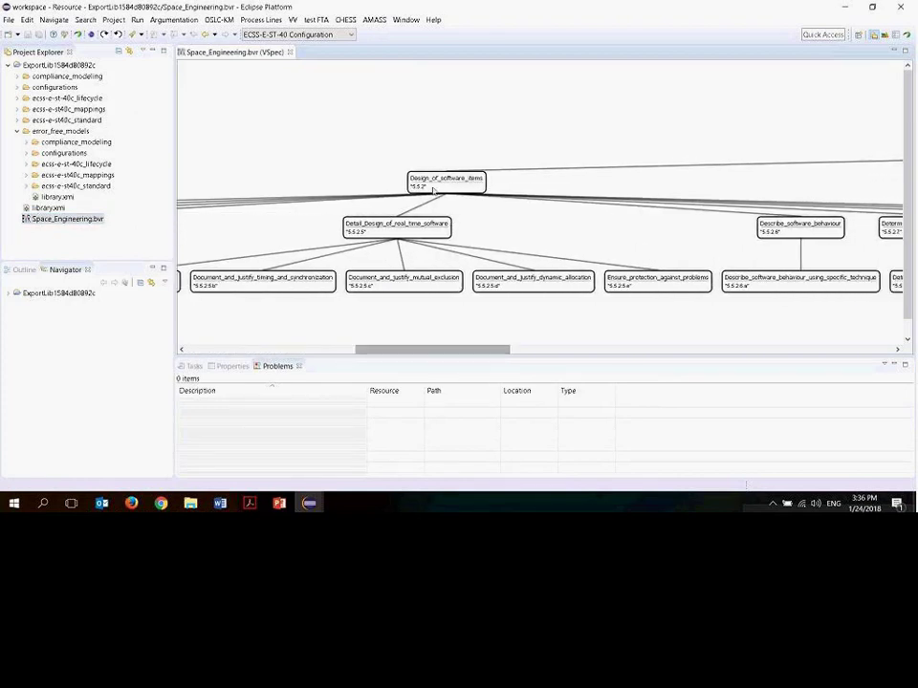
pyautogui.rightClick(432, 185)
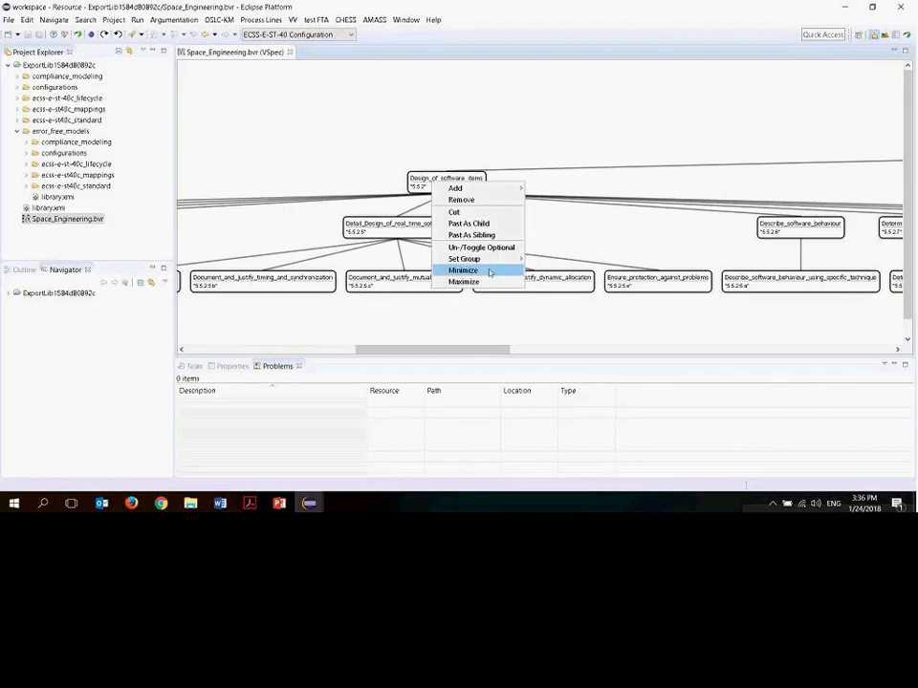
pyautogui.click(492, 271)
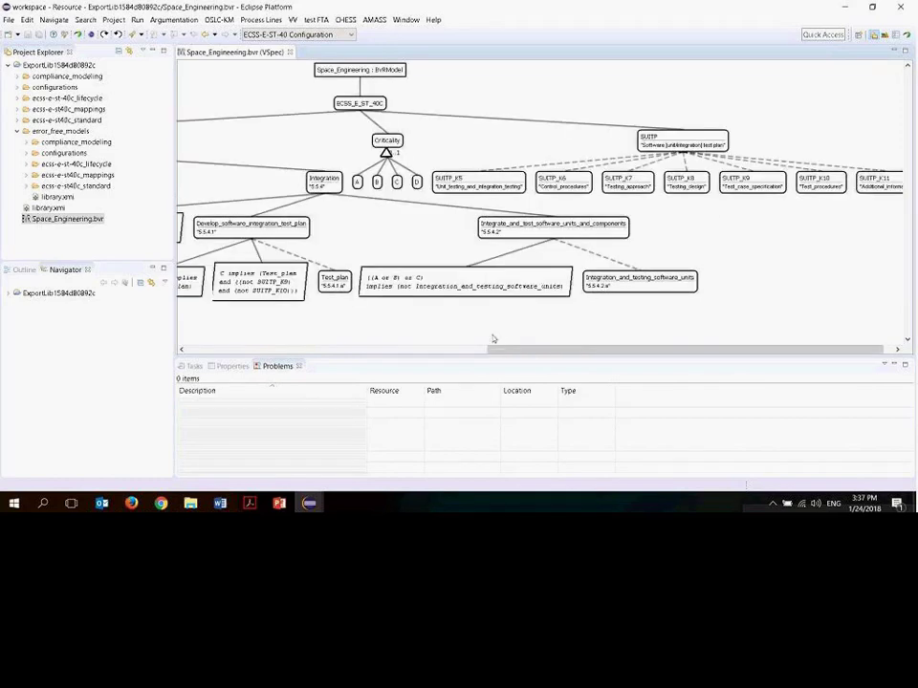
pyautogui.rightClick(681, 135)
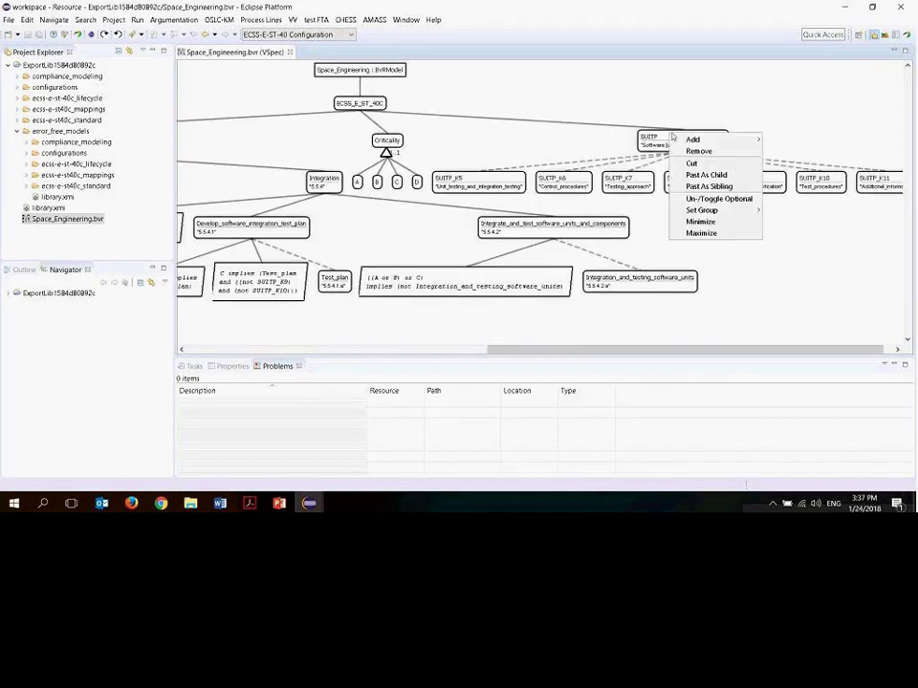
pyautogui.click(718, 223)
pyautogui.moveTo(612, 348); pyautogui.dragTo(365, 221)
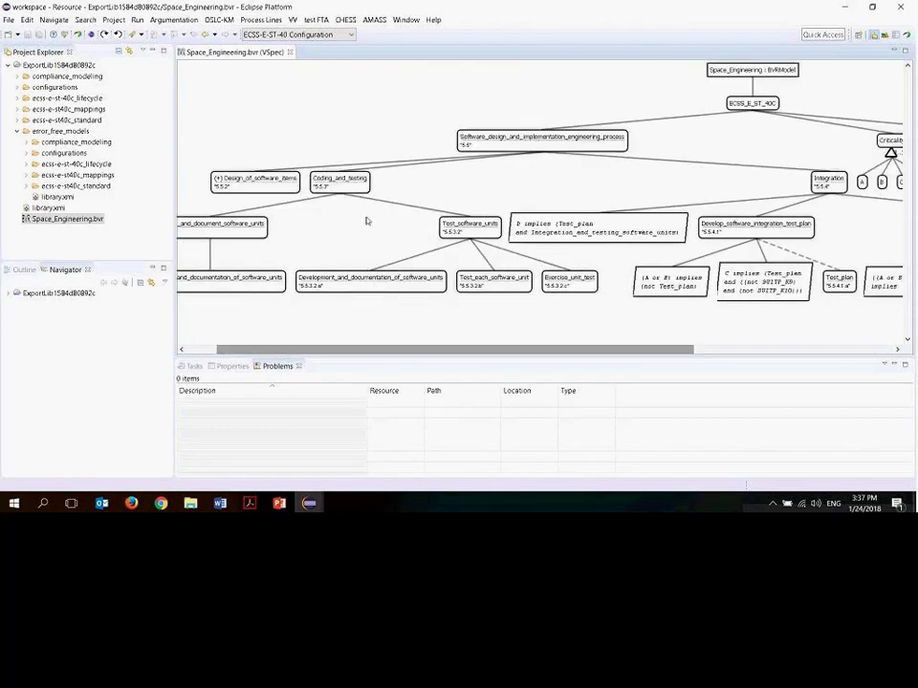
pyautogui.rightClick(354, 184)
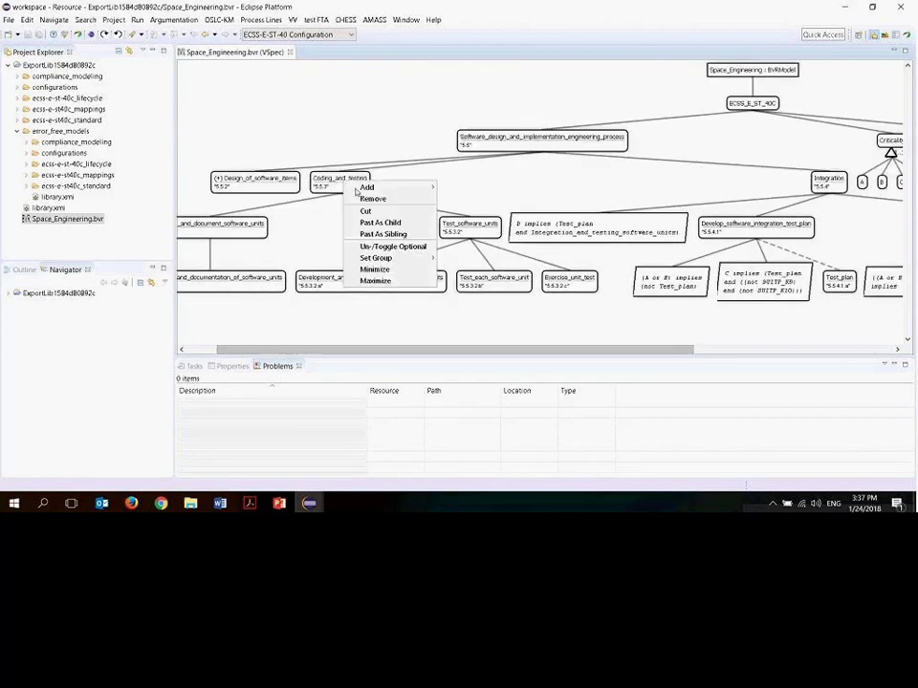
pyautogui.click(395, 272)
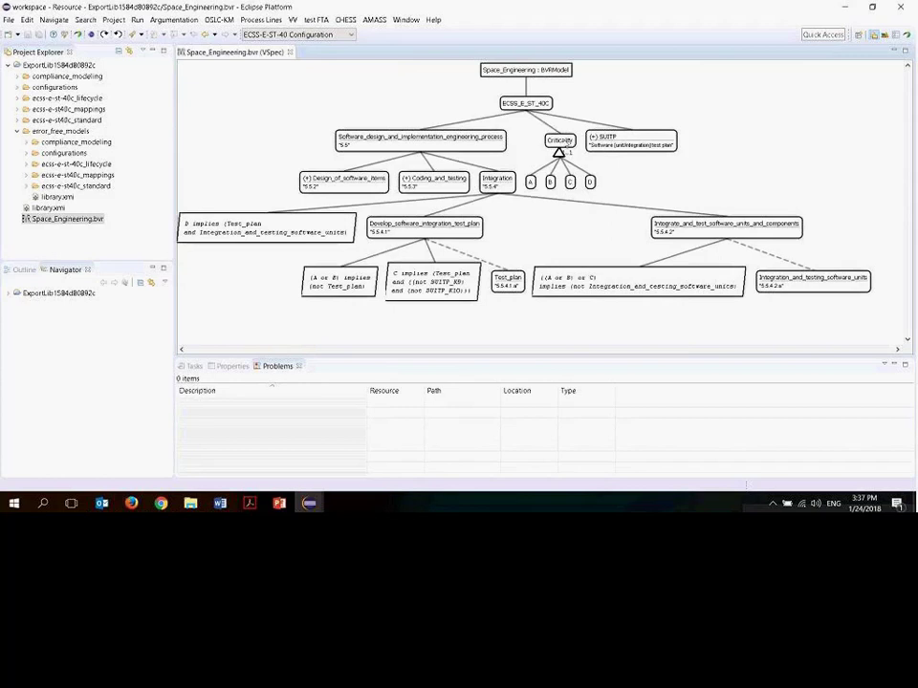
# Check which element types can be added under Criticality and inspect the properties of the constraint under Integrate_and_test_software_units_and_components
pyautogui.rightClick(566, 145)
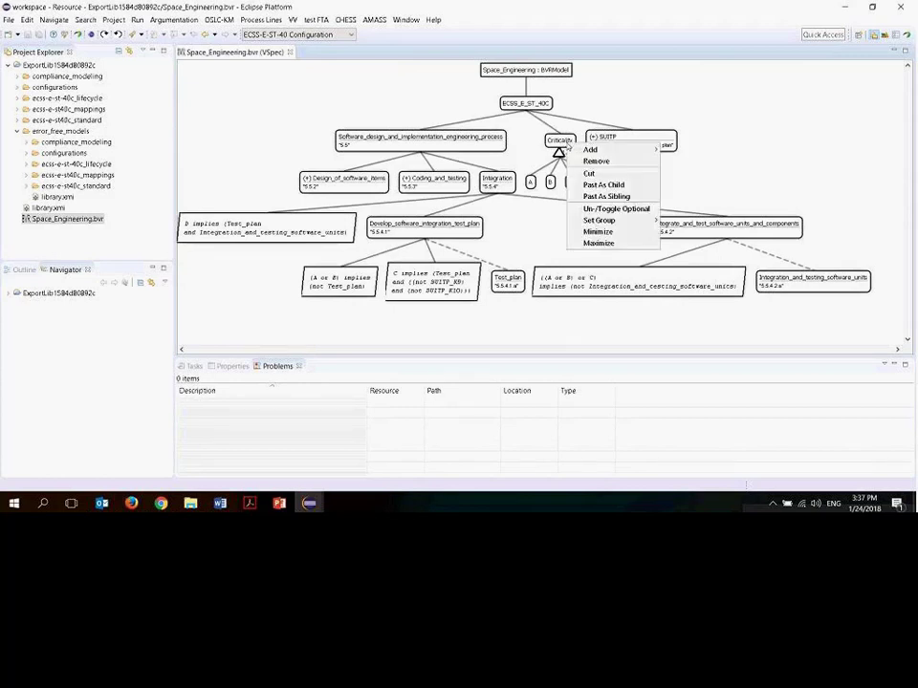
pyautogui.moveTo(596, 153)
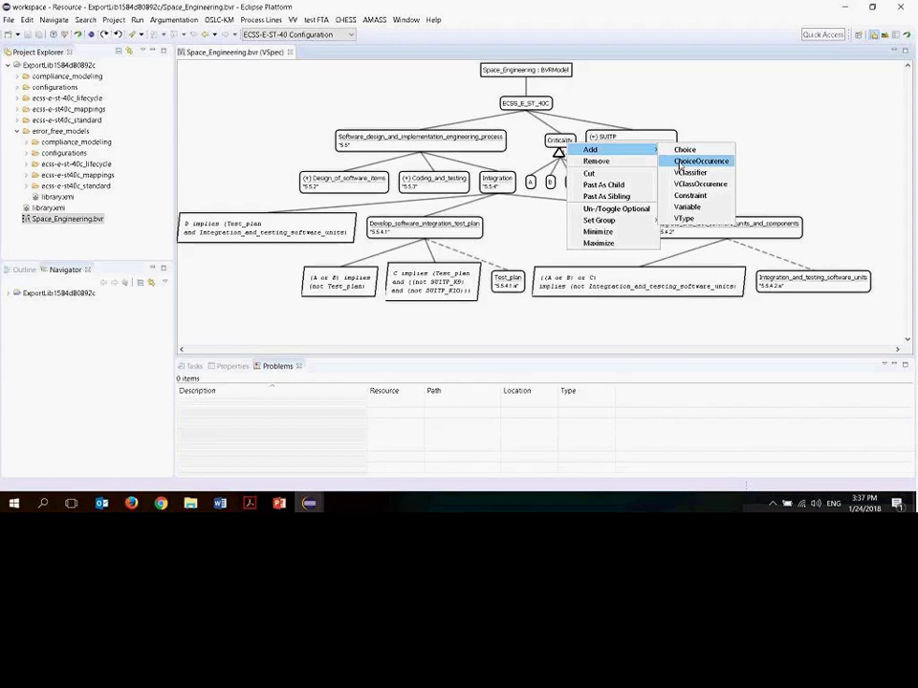
pyautogui.click(719, 197)
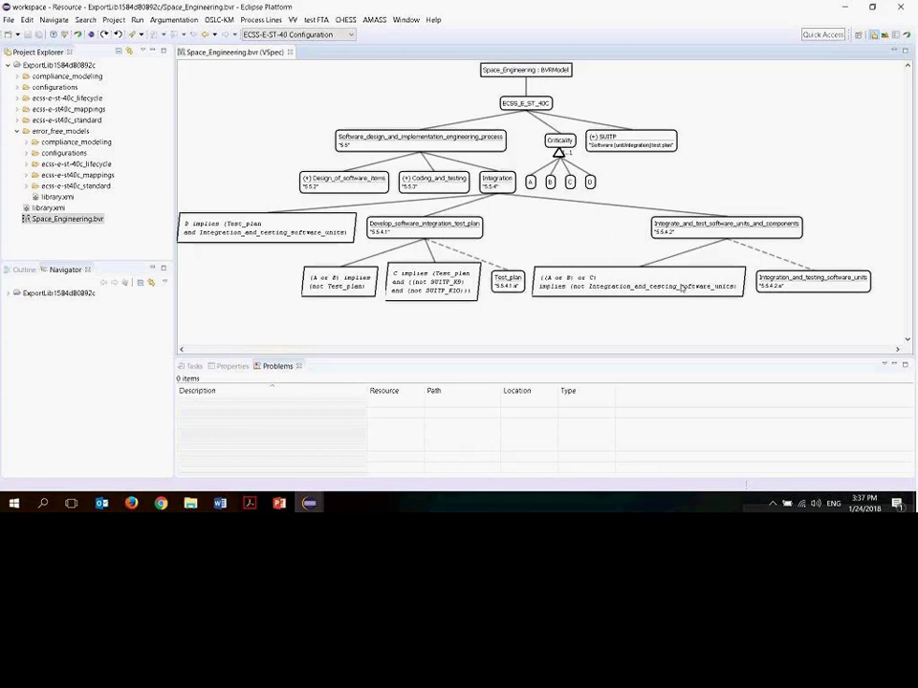
pyautogui.doubleClick(677, 287)
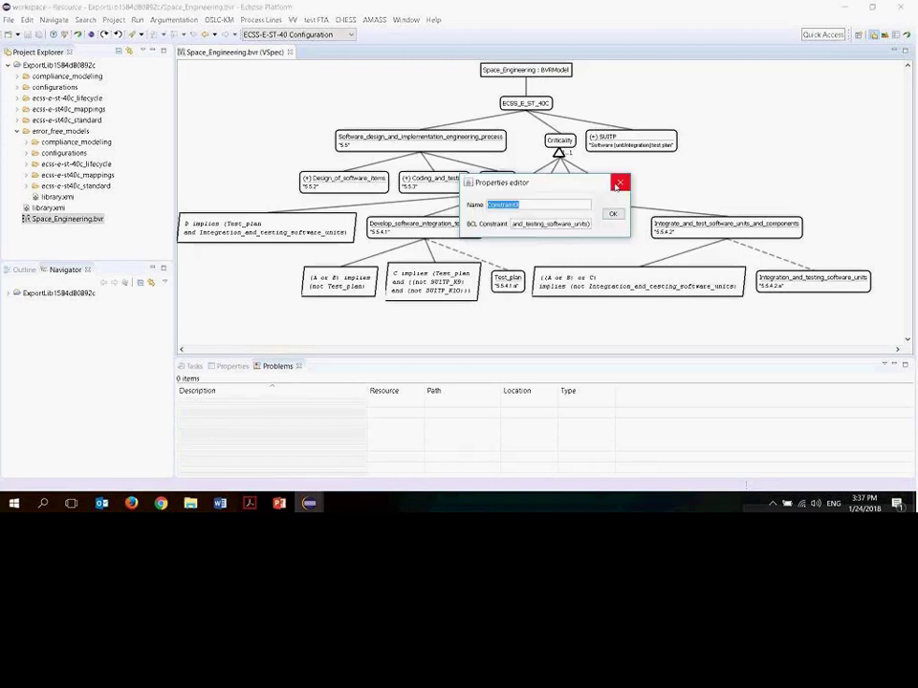
pyautogui.click(617, 183)
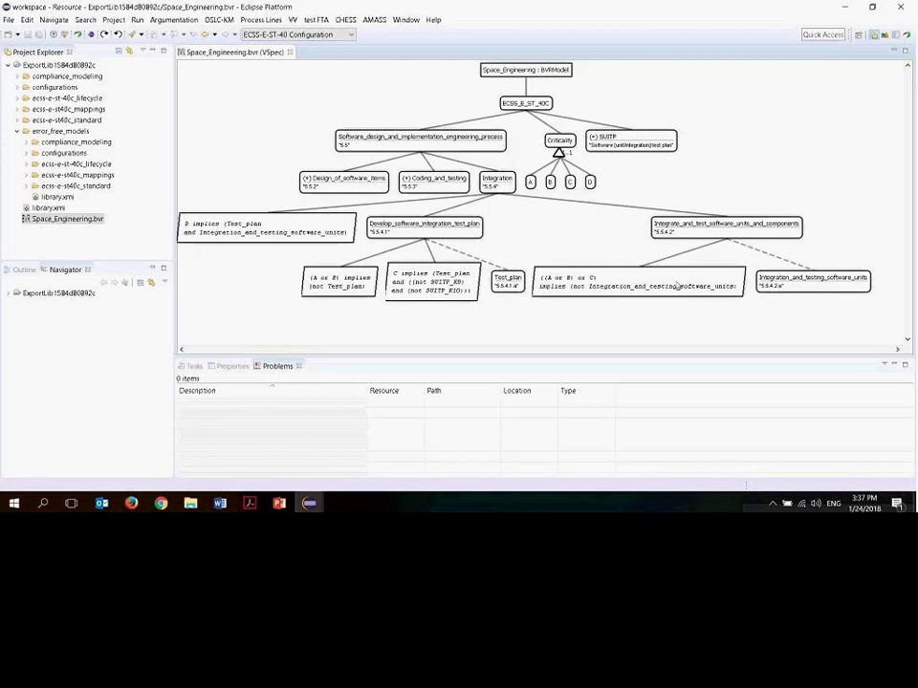
# Open Space_Engineering.bvr with the BVR Resolution Editor (MVC)
pyautogui.rightClick(72, 222)
pyautogui.moveTo(115, 253)
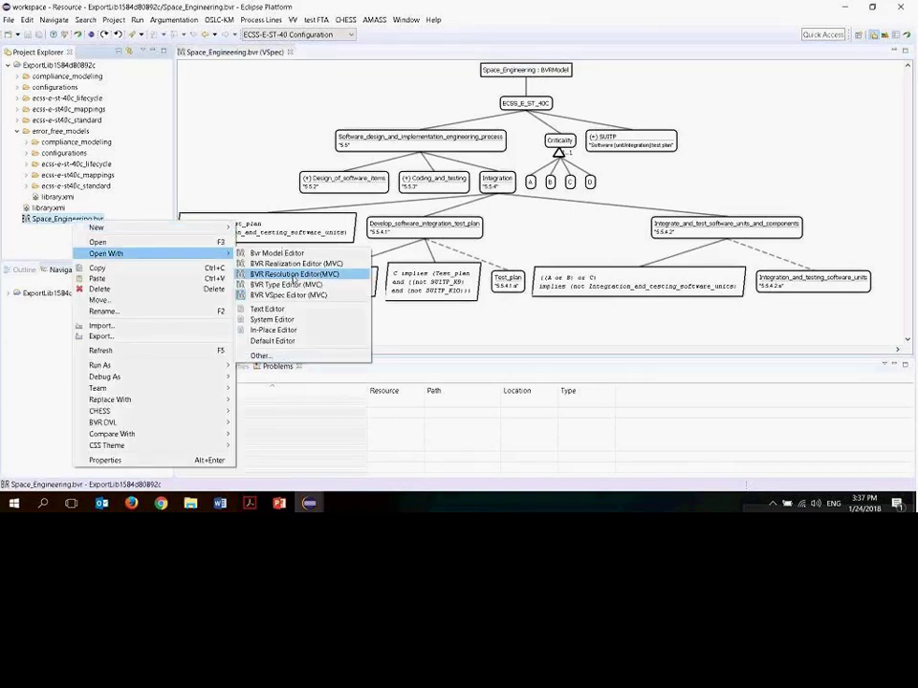
pyautogui.click(293, 275)
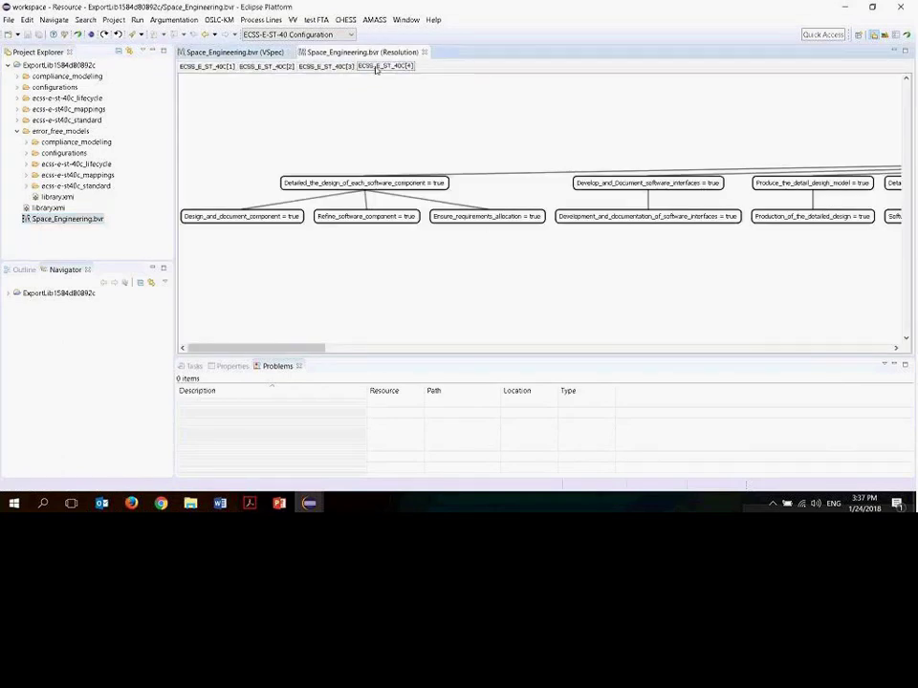
# Minimize the SUITP, Design_of_software_items and Coding_and_testing branches in the ECSS_E_ST_40C[4] resolution
pyautogui.moveTo(311, 348); pyautogui.dragTo(427, 348)
pyautogui.moveTo(517, 374); pyautogui.dragTo(855, 383)
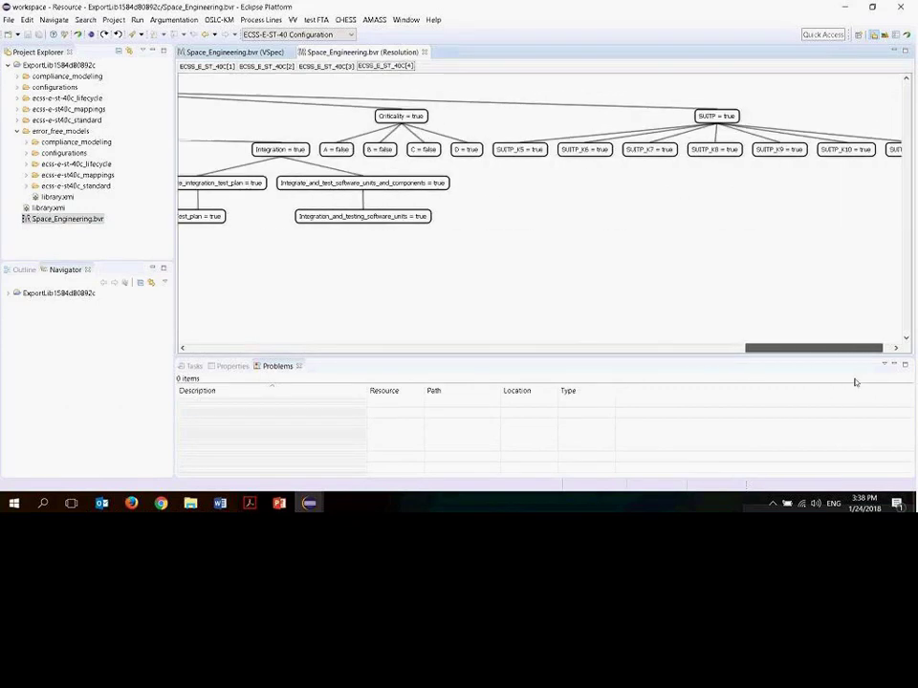
pyautogui.rightClick(710, 116)
pyautogui.click(738, 201)
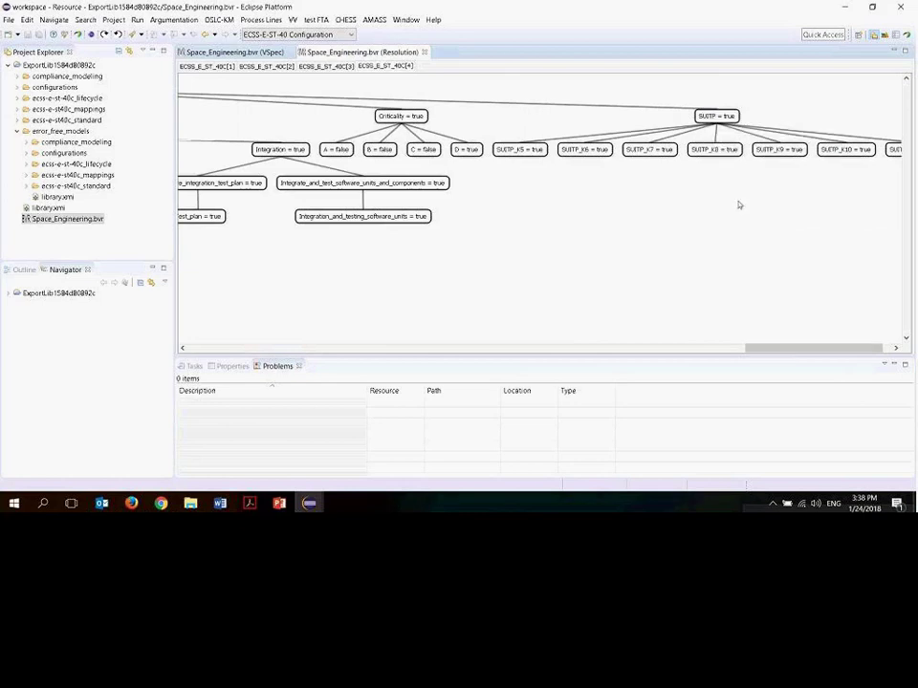
pyautogui.moveTo(781, 352); pyautogui.dragTo(440, 426)
pyautogui.rightClick(496, 147)
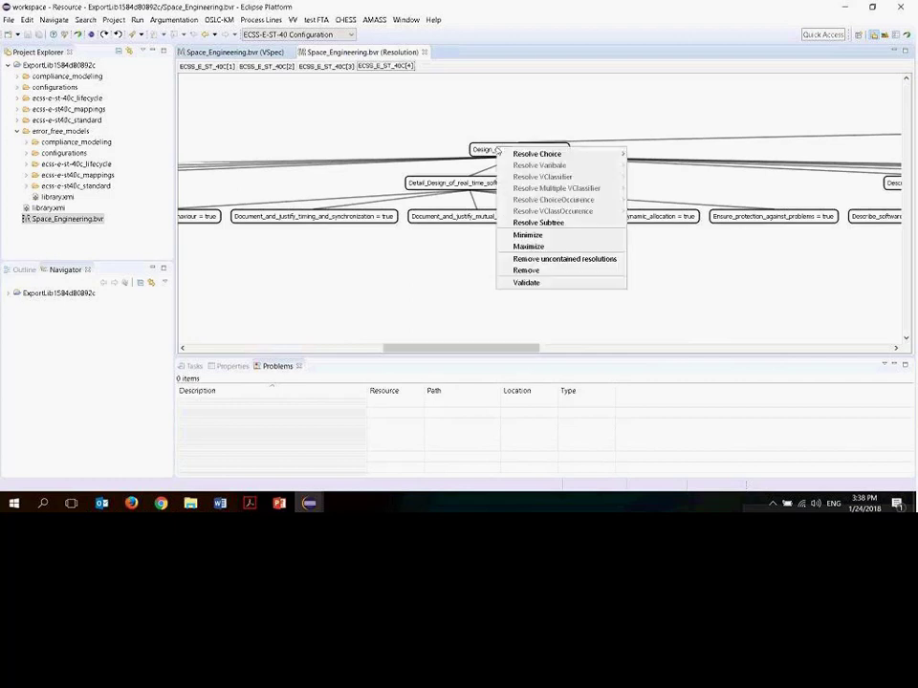
pyautogui.click(543, 240)
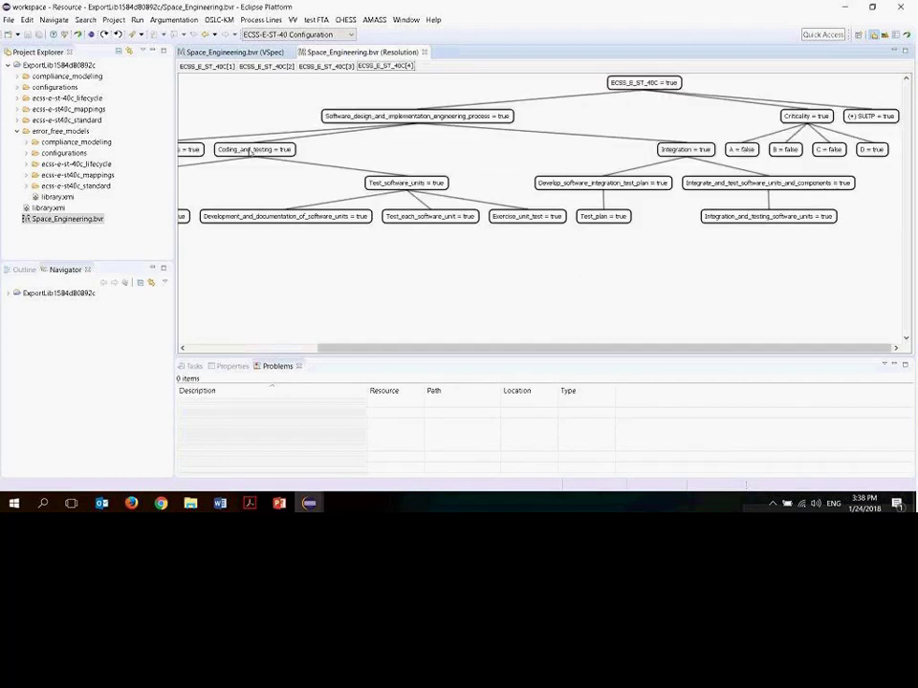
pyautogui.rightClick(247, 145)
pyautogui.click(285, 234)
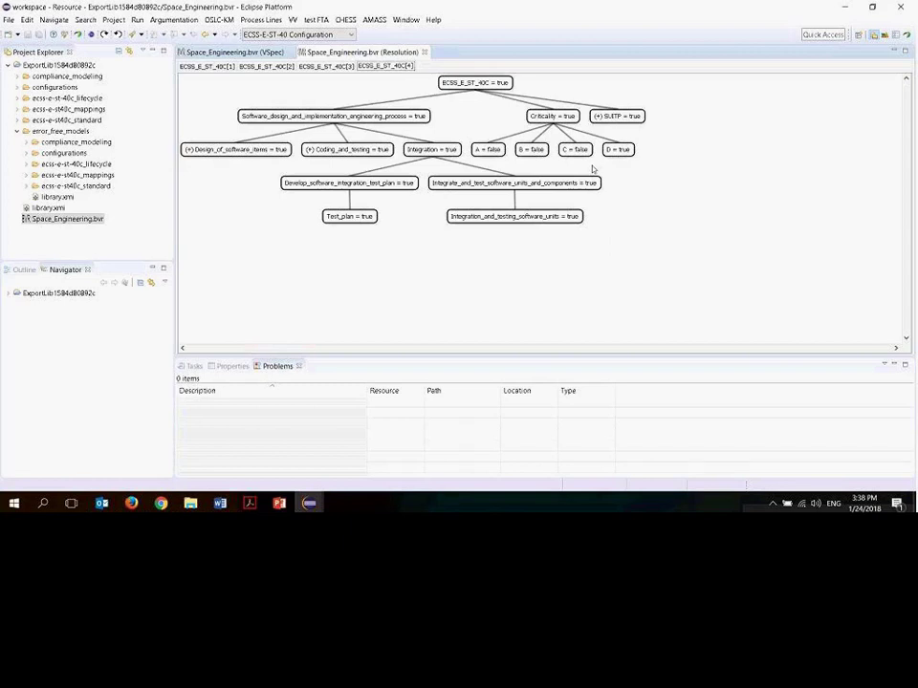
# Set Integration_and_testing_software_units to false in the ECSS_E_ST_40C[4] resolution, save, and validate the resolution
pyautogui.click(546, 219)
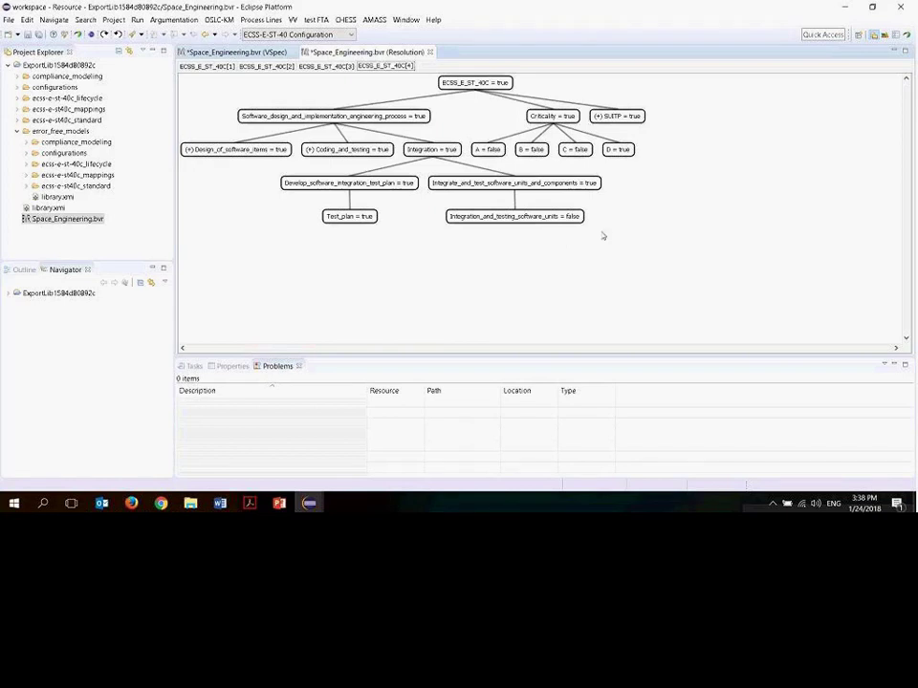
pyautogui.hotkey('ctrl', 's')
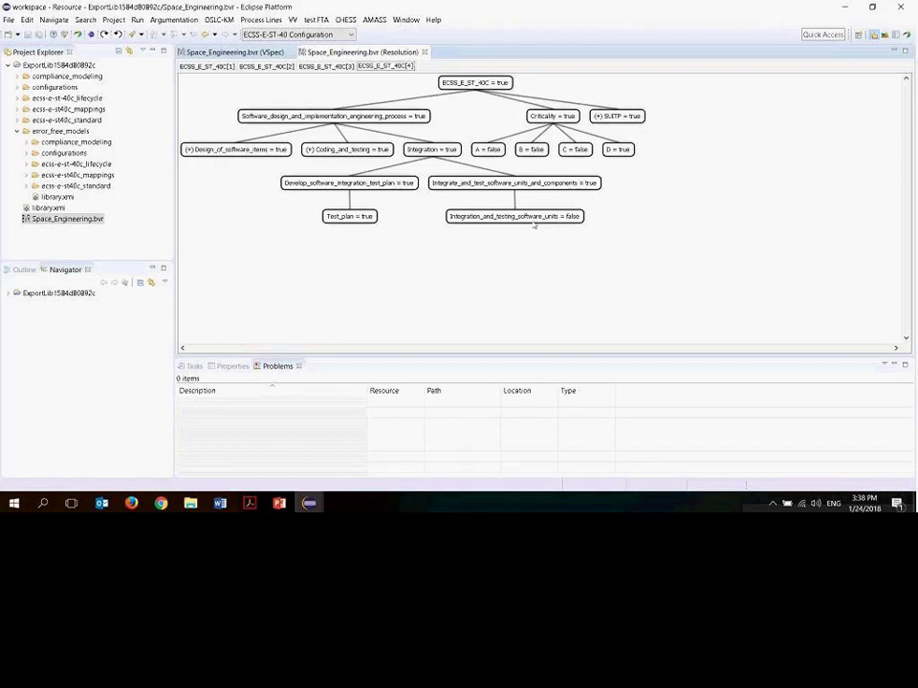
pyautogui.rightClick(258, 221)
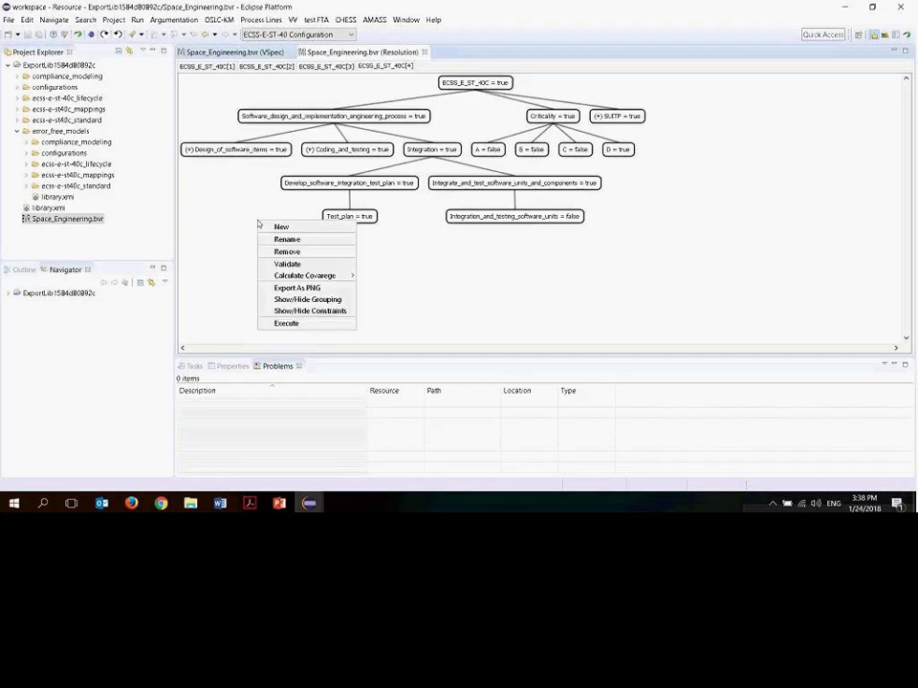
pyautogui.click(292, 270)
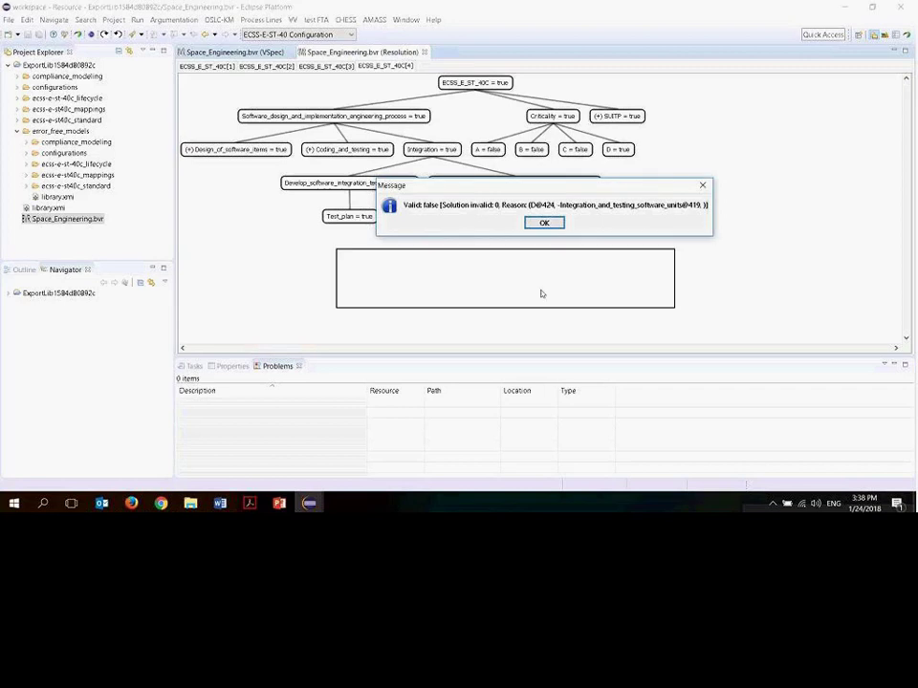
# Dismiss the validation message, set Integration_and_testing_software_units back to true and save the resolution
pyautogui.click(511, 292)
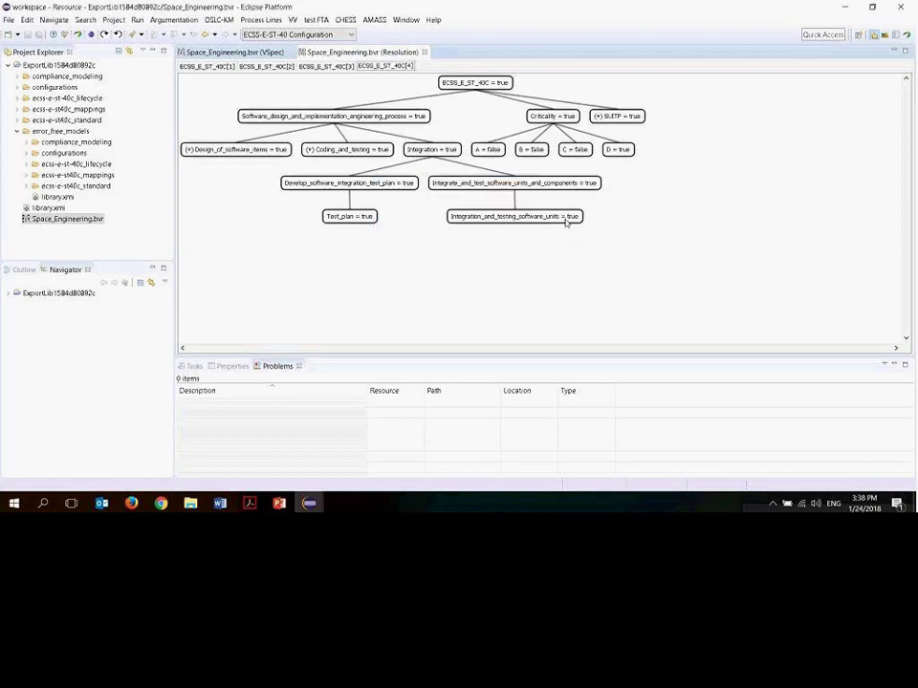
pyautogui.hotkey('ctrl', 's')
# Open Space_Engineering.bvr with the BVR Realization Editor (MVC)
pyautogui.rightClick(84, 221)
pyautogui.moveTo(154, 251)
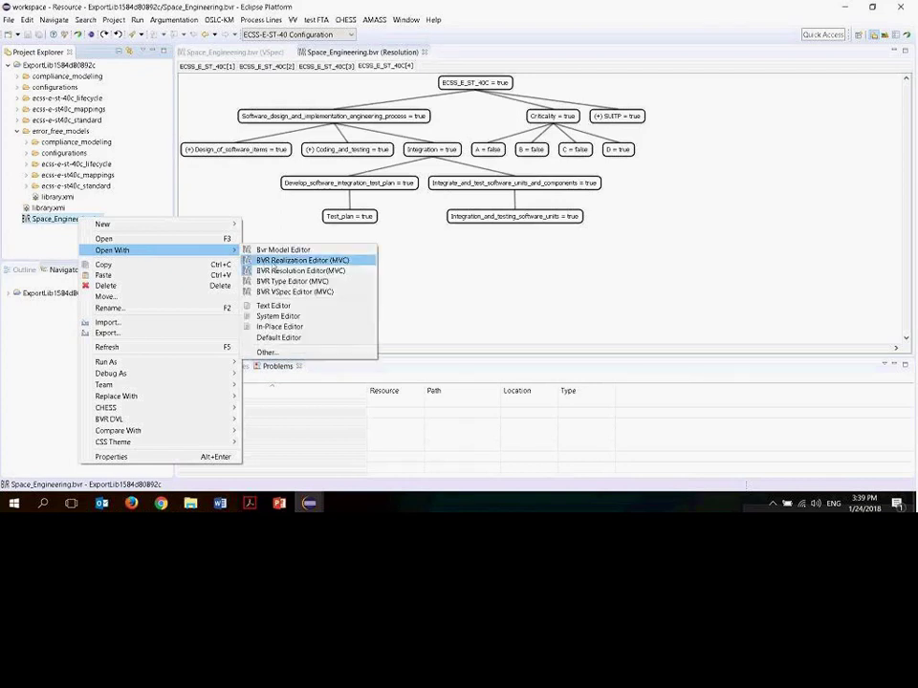
pyautogui.click(284, 265)
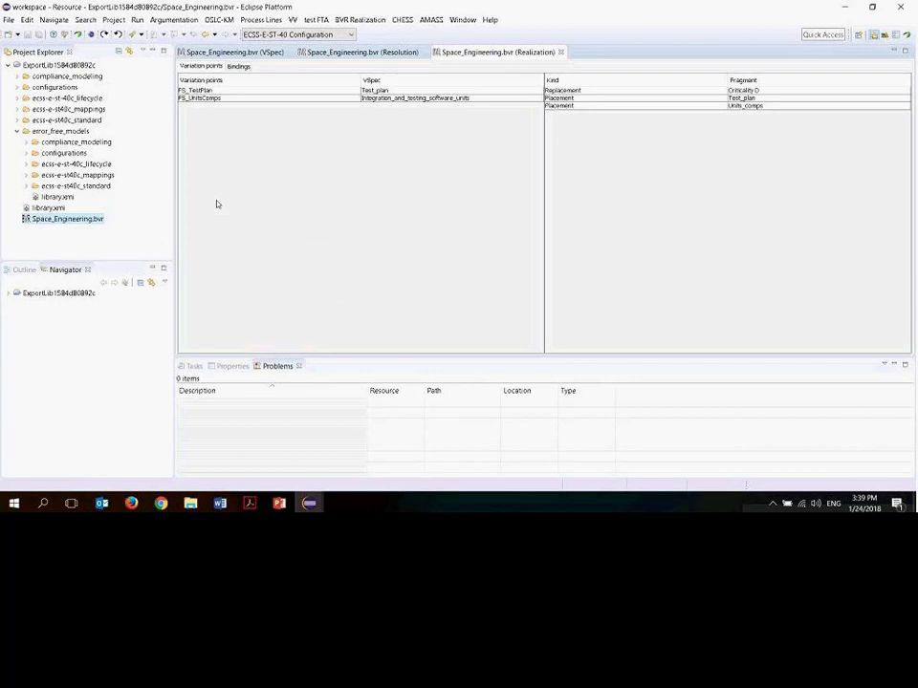
# In the Navigator, expand error_free_models through ecss-e-st-40c_lifecycle and capabilitypatterns to the software_design_and_implementation_engineering_process folder
pyautogui.click(8, 293)
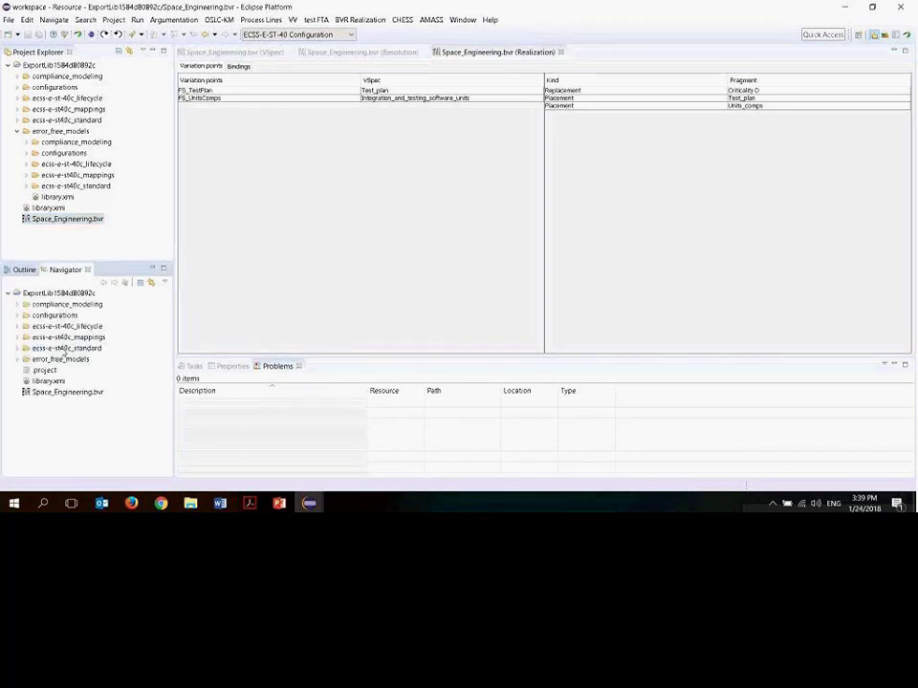
pyautogui.click(22, 328)
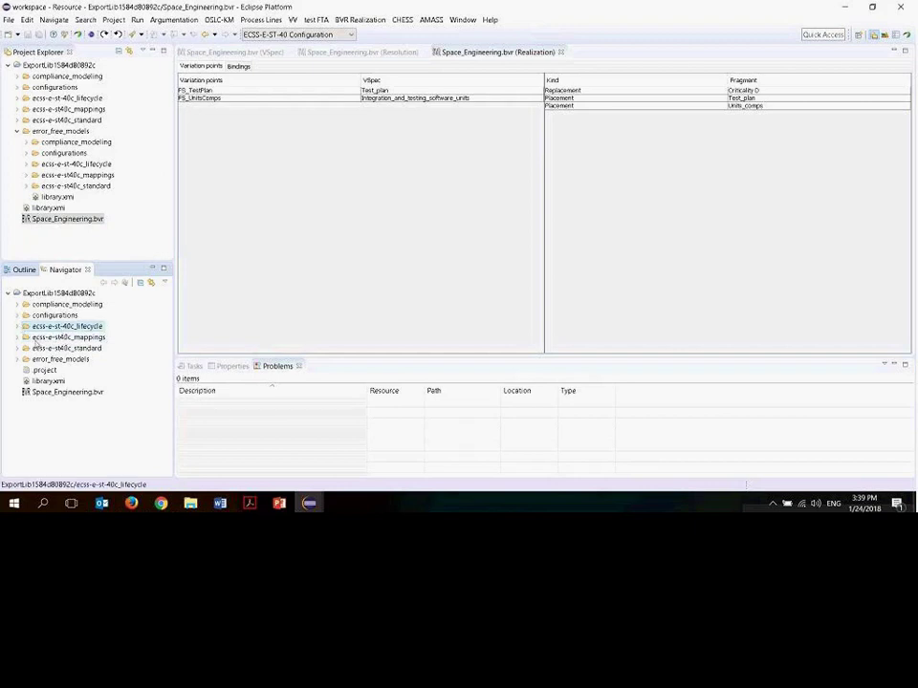
pyautogui.doubleClick(53, 359)
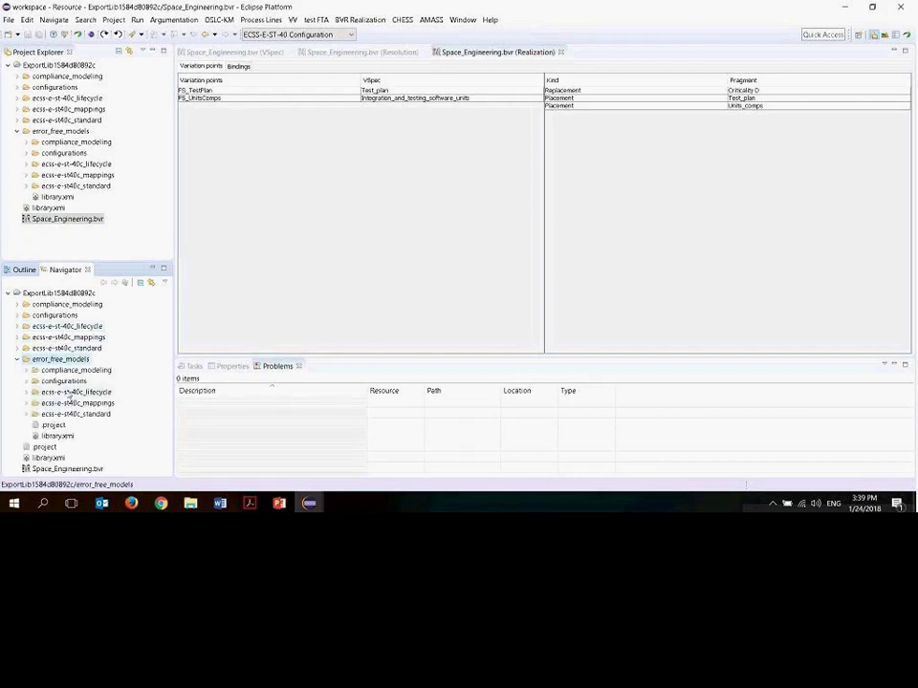
pyautogui.doubleClick(41, 393)
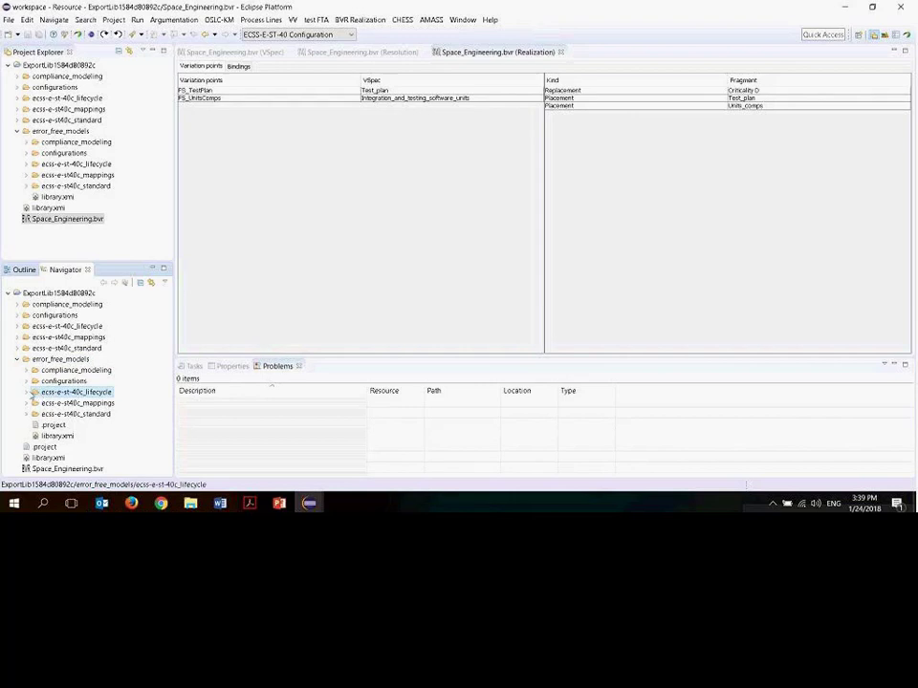
pyautogui.click(37, 404)
pyautogui.click(34, 403)
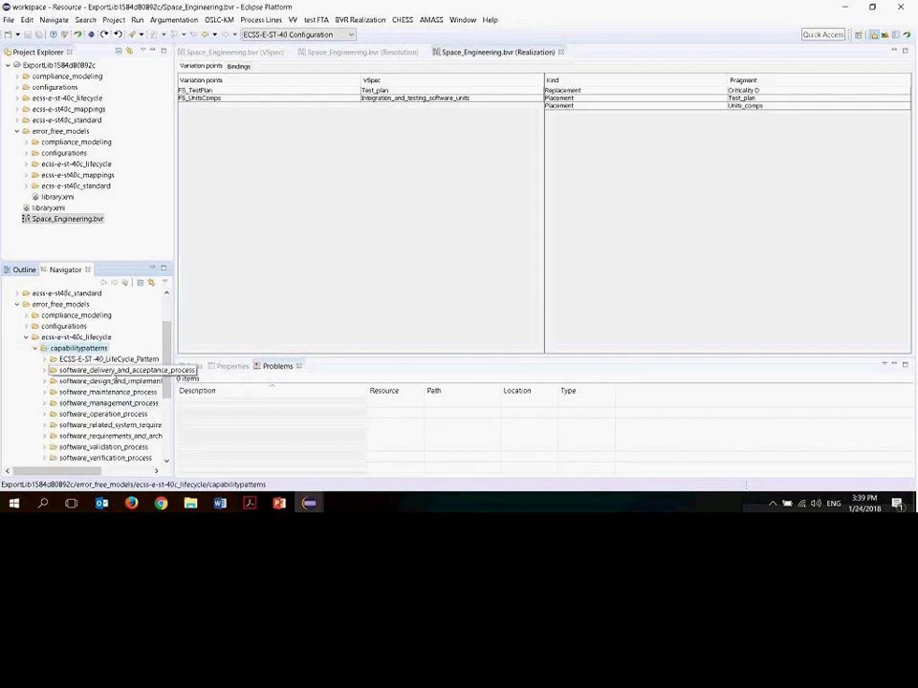
pyautogui.click(50, 382)
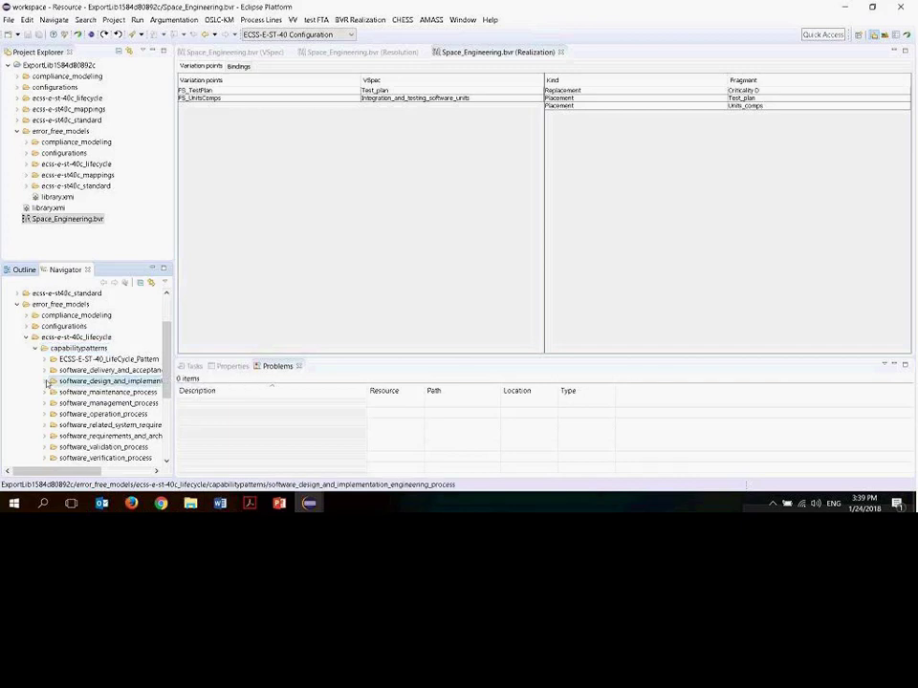
pyautogui.click(47, 382)
# Open the folder's model.xmi with the Sample Reflective Ecore Model Editor and place it side by side with the realization editor
pyautogui.rightClick(84, 402)
pyautogui.moveTo(166, 212)
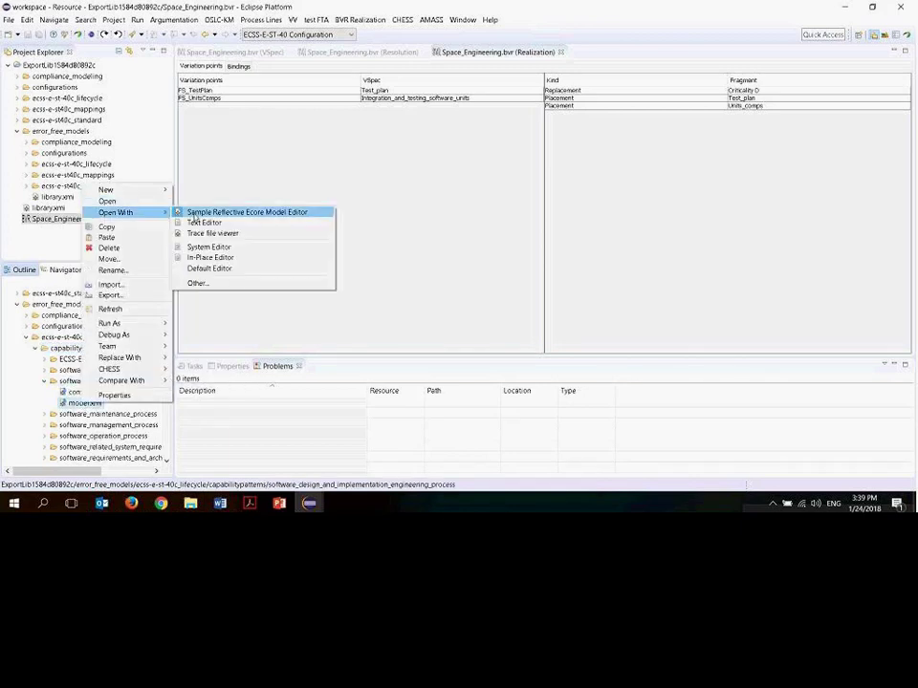
pyautogui.click(193, 214)
pyautogui.moveTo(592, 52); pyautogui.dragTo(748, 130)
# Inspect the FS_UnitsComps variation point, its linked VSpec and the model elements highlighted for its Units_comps placement fragment in model.xmi
pyautogui.click(218, 115)
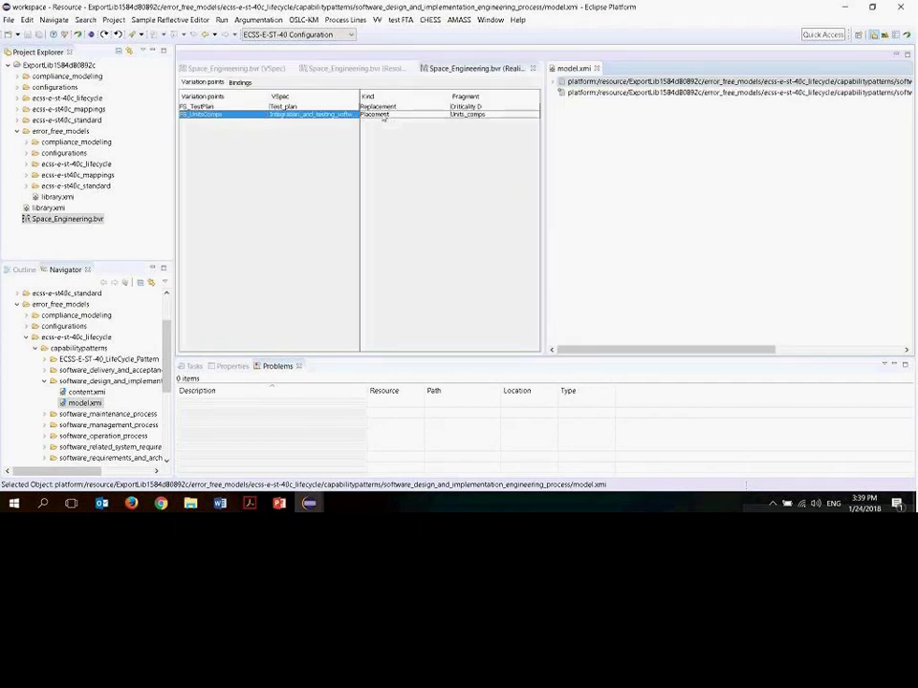
pyautogui.click(380, 115)
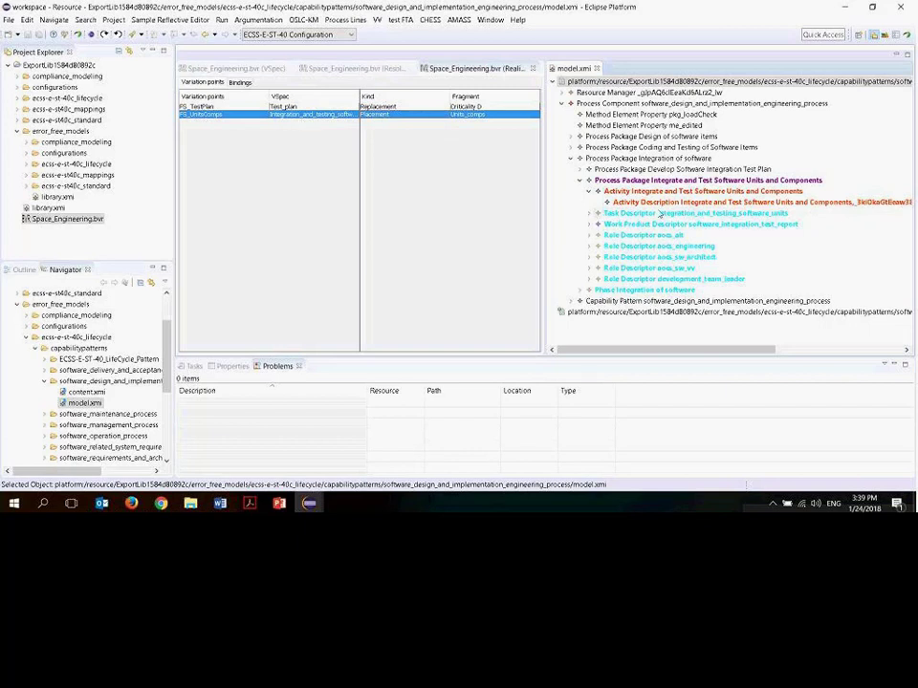
pyautogui.click(331, 118)
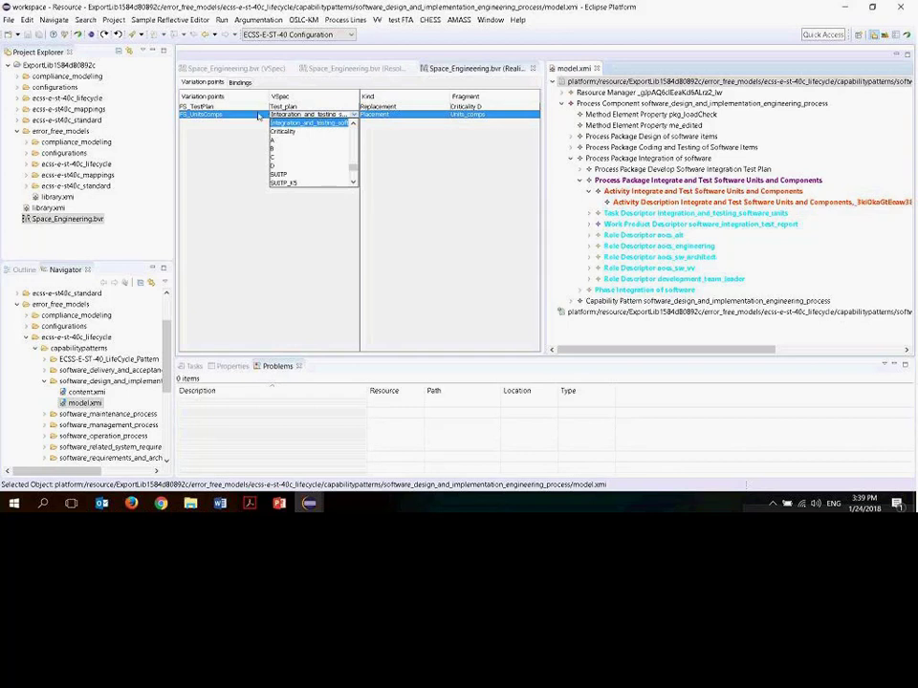
pyautogui.click(258, 115)
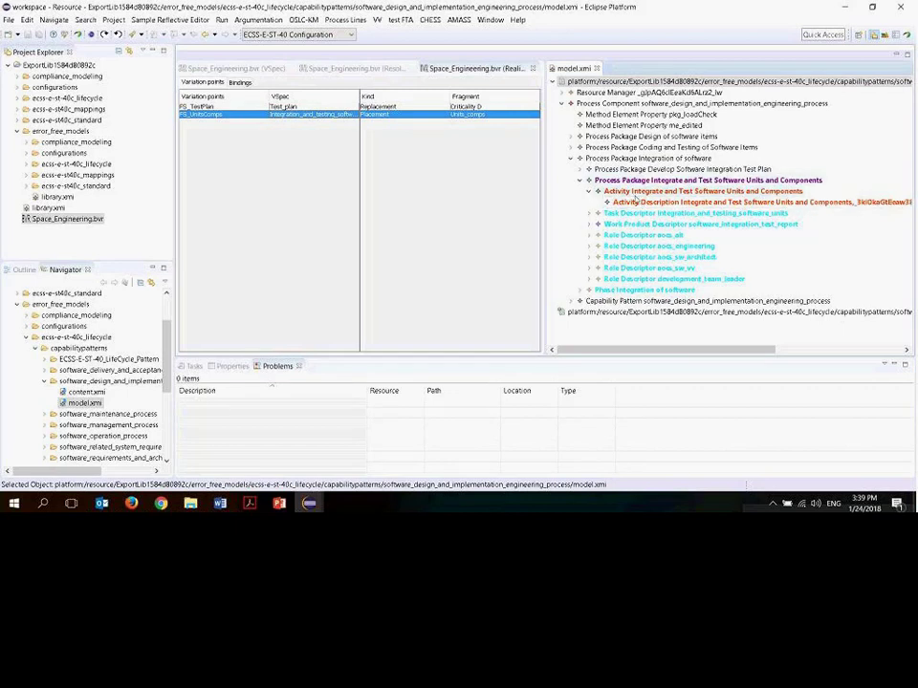
pyautogui.click(457, 107)
pyautogui.click(427, 115)
# Execute the ECSS_E_ST_40C[4] resolution, confirming the software_design_and_implementation_engineering_process model.xmi as the base model
pyautogui.click(357, 73)
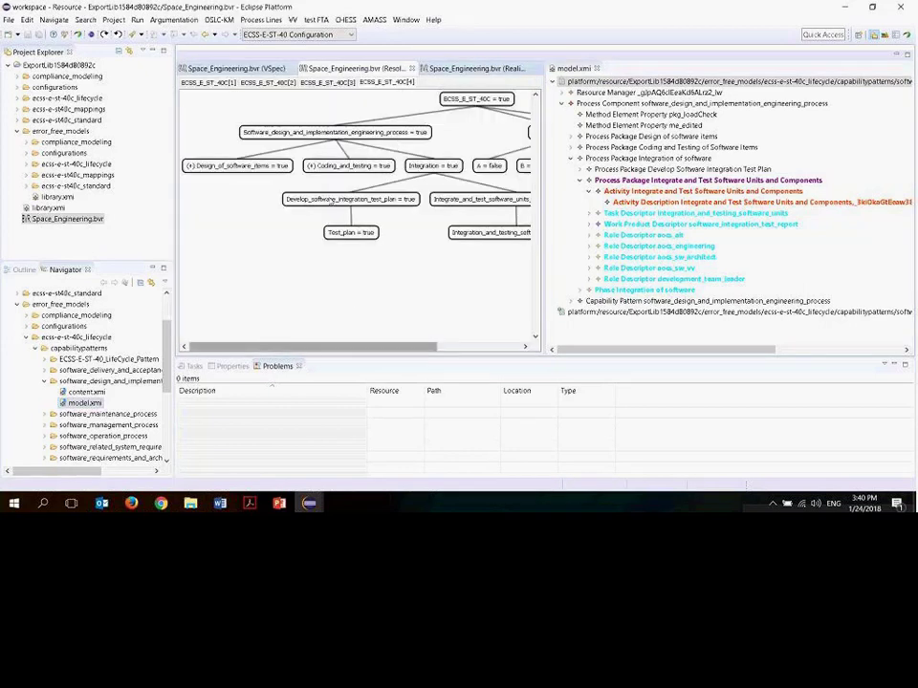
pyautogui.moveTo(289, 347); pyautogui.dragTo(408, 356)
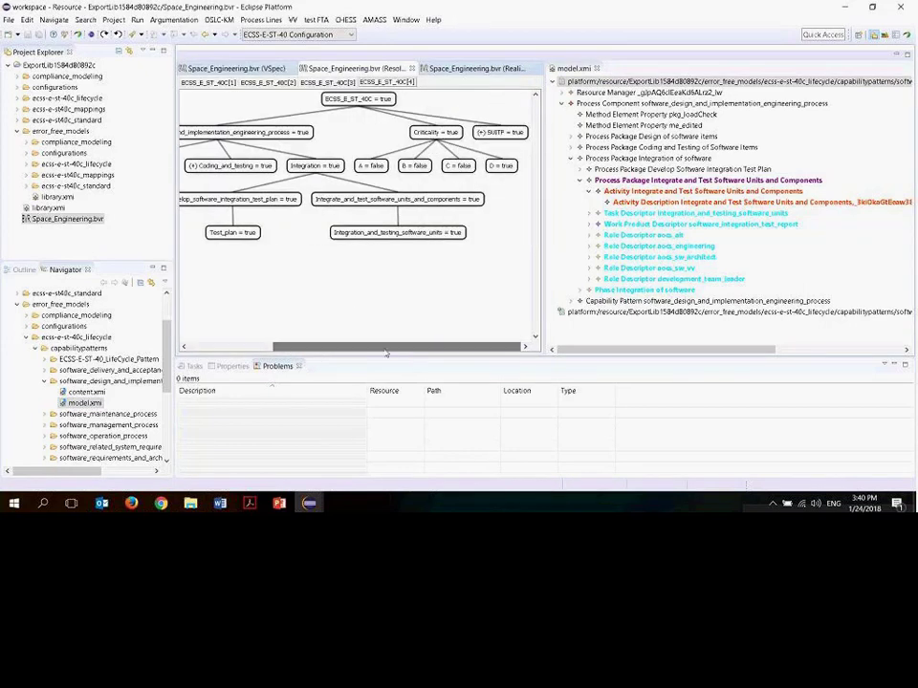
pyautogui.rightClick(276, 234)
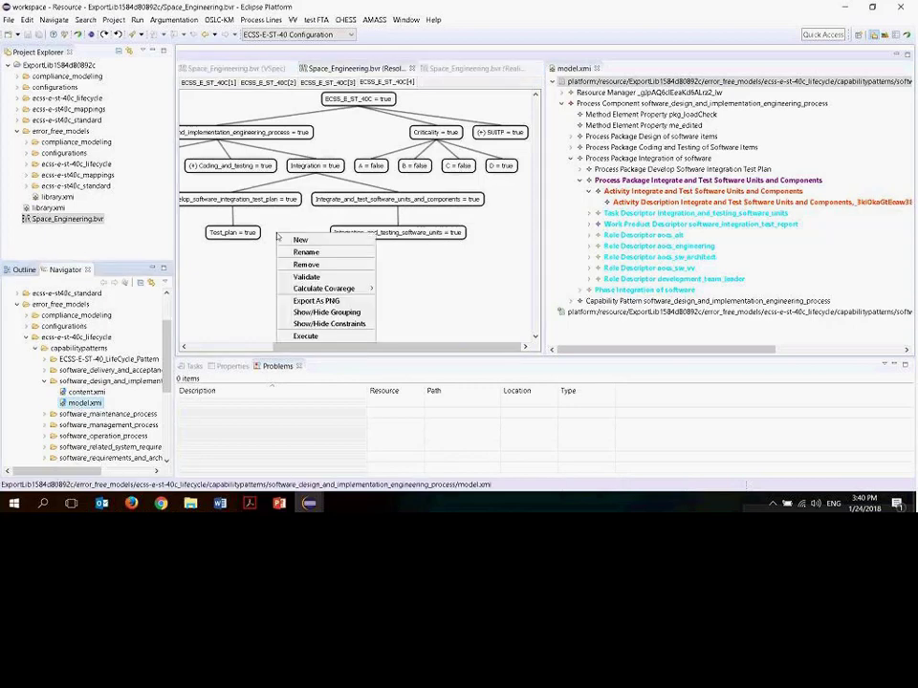
pyautogui.click(320, 336)
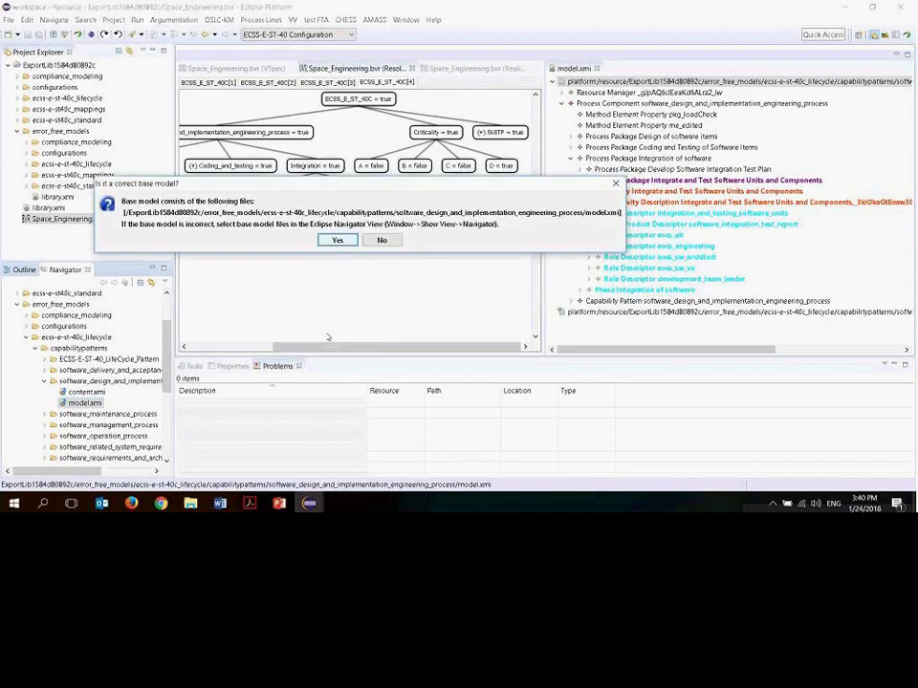
pyautogui.click(339, 240)
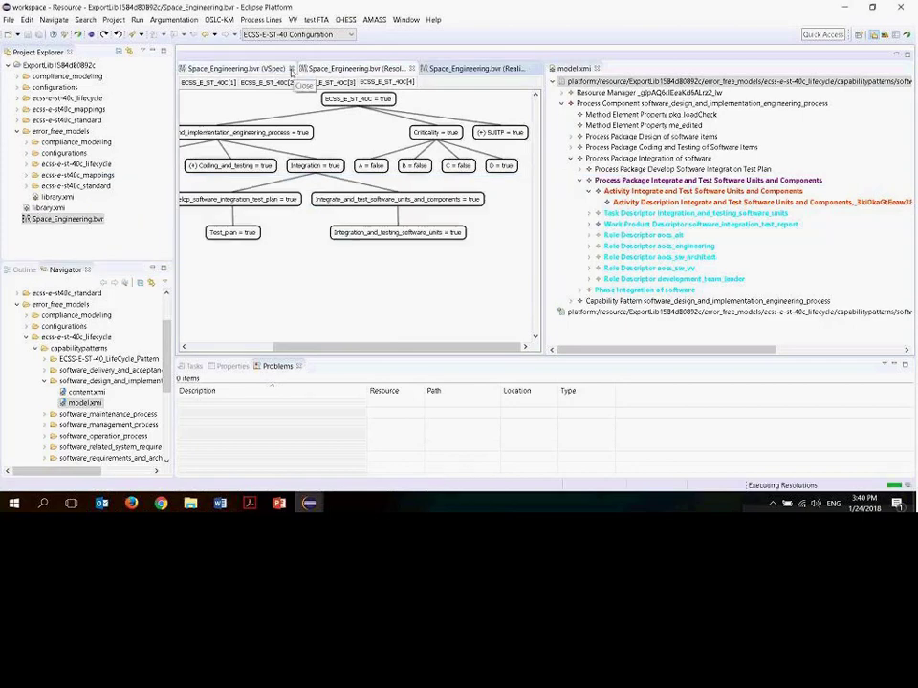
# Close the VSpec, resolution and realization editors of Space_Engineering.bvr as well as the model.xmi editor
pyautogui.click(291, 69)
pyautogui.click(307, 69)
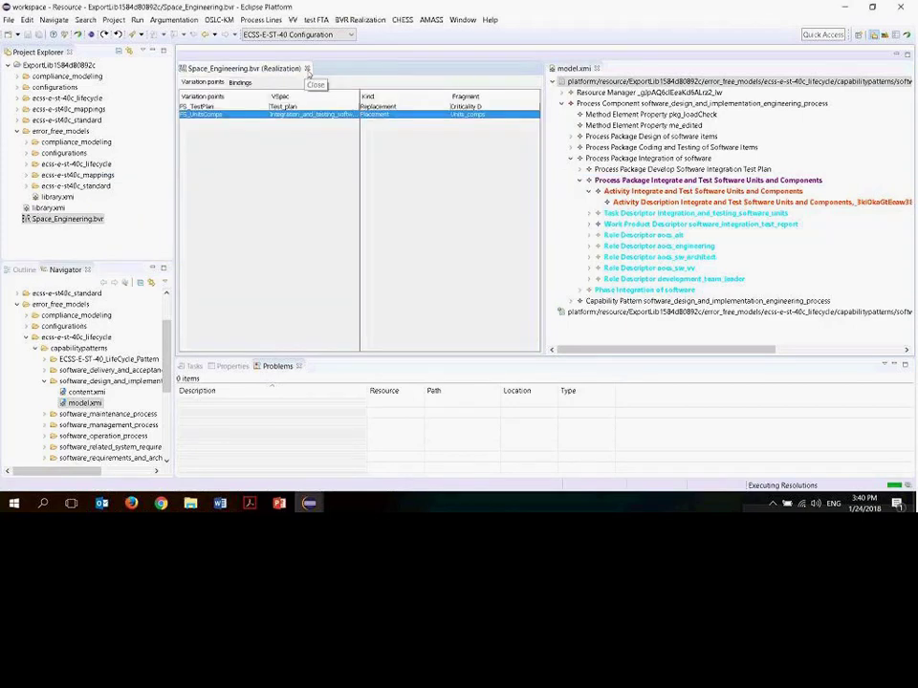
pyautogui.click(307, 69)
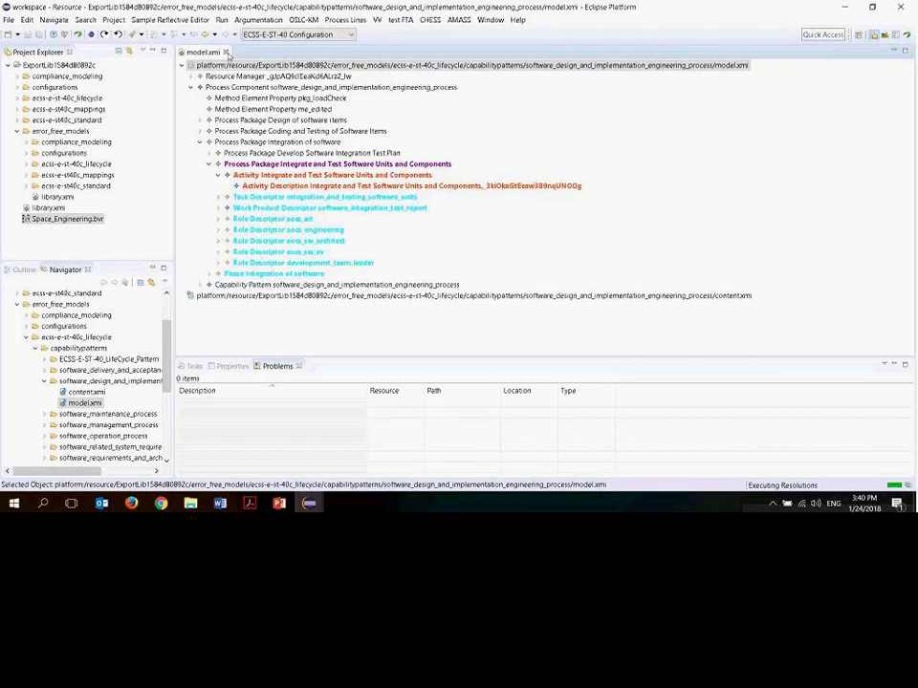
pyautogui.click(227, 52)
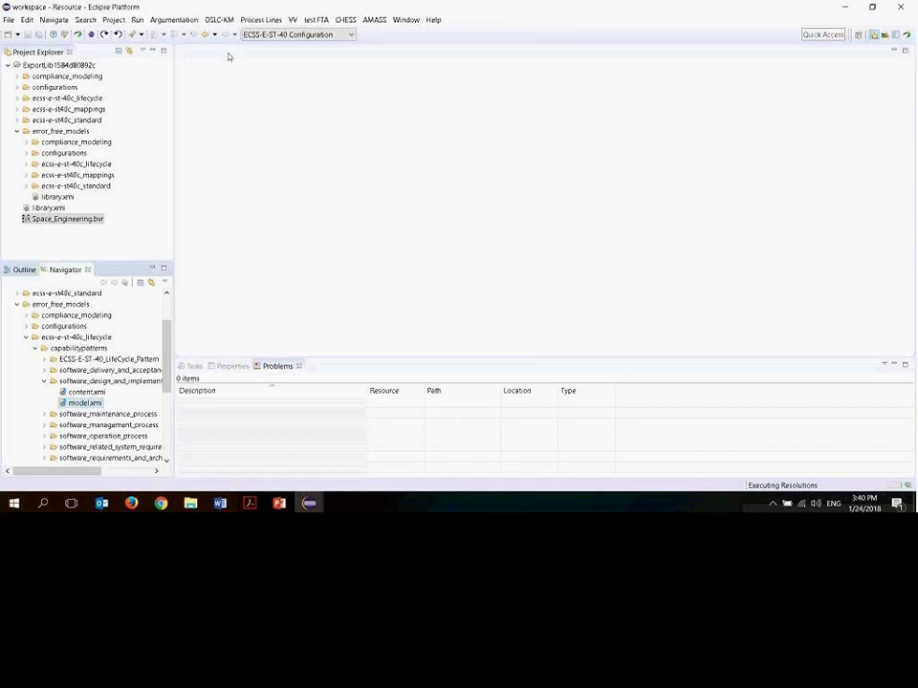
# In the Authoring perspective, open software_design_and_implementation_engineering_process and examine the Integration of software phase in its work breakdown structure
pyautogui.click(883, 36)
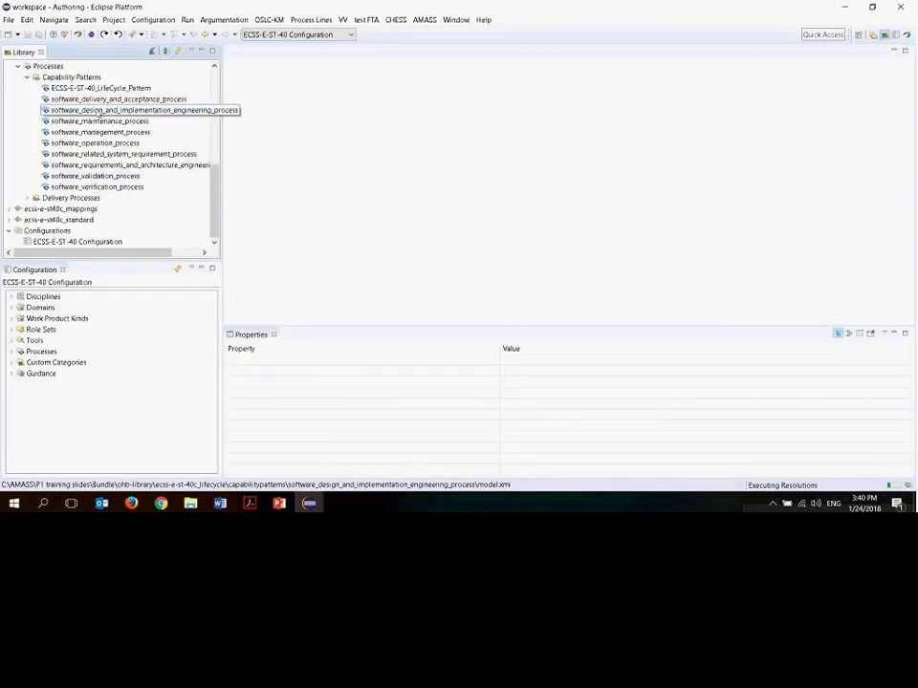
pyautogui.doubleClick(98, 112)
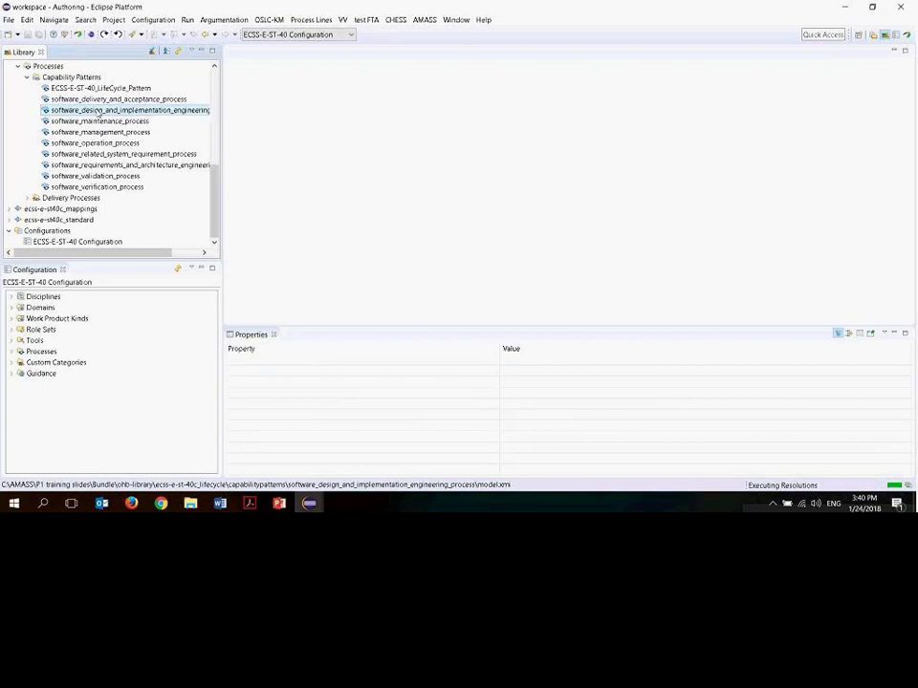
pyautogui.click(319, 317)
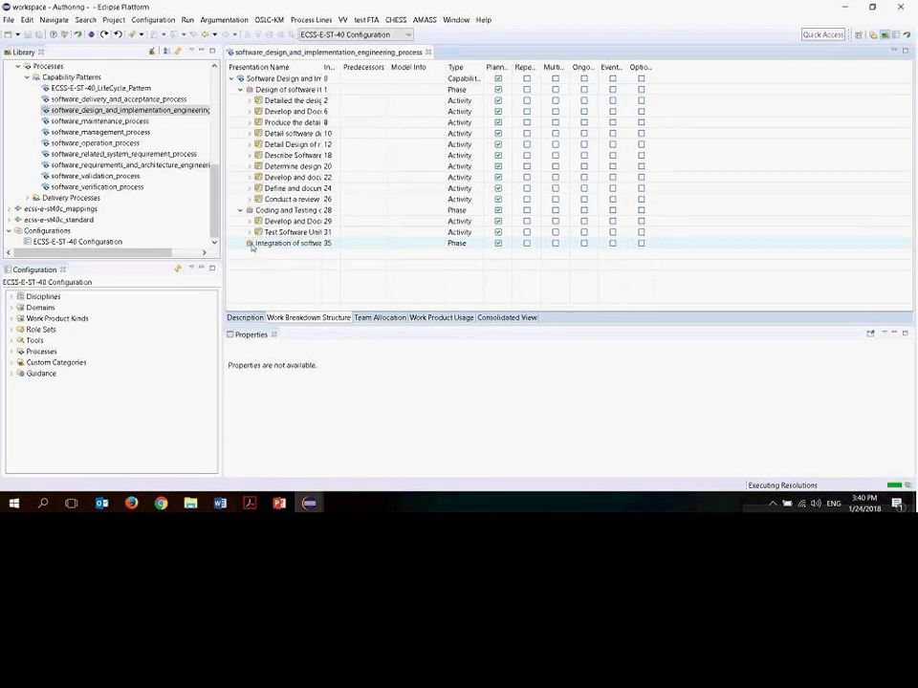
pyautogui.click(276, 245)
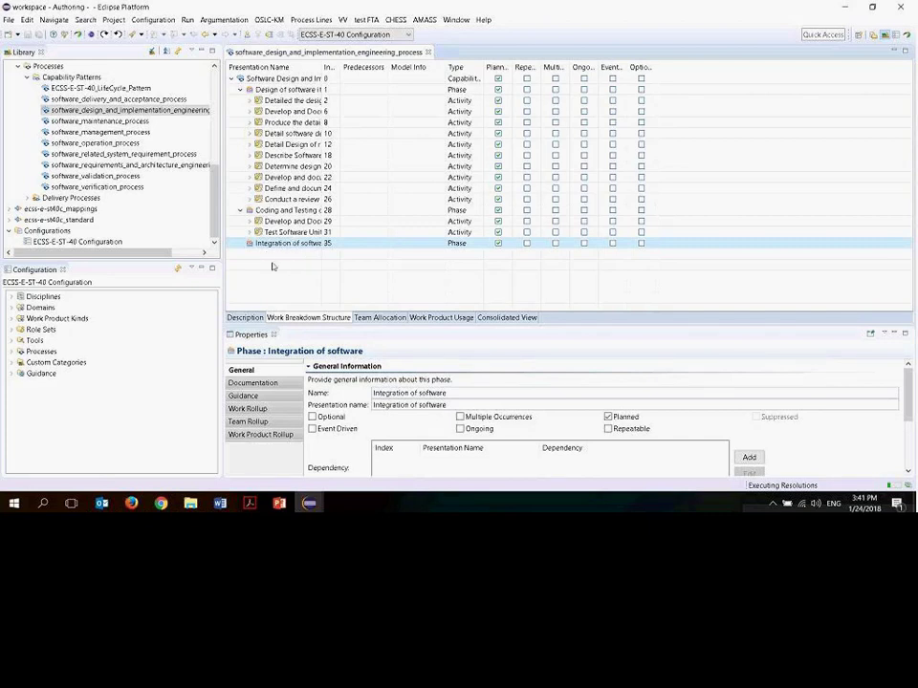
# Switch to the PowerPoint training deck and go through slides 20 to 22 on component-level variability with CHESS and the BVR Tool
pyautogui.click(279, 503)
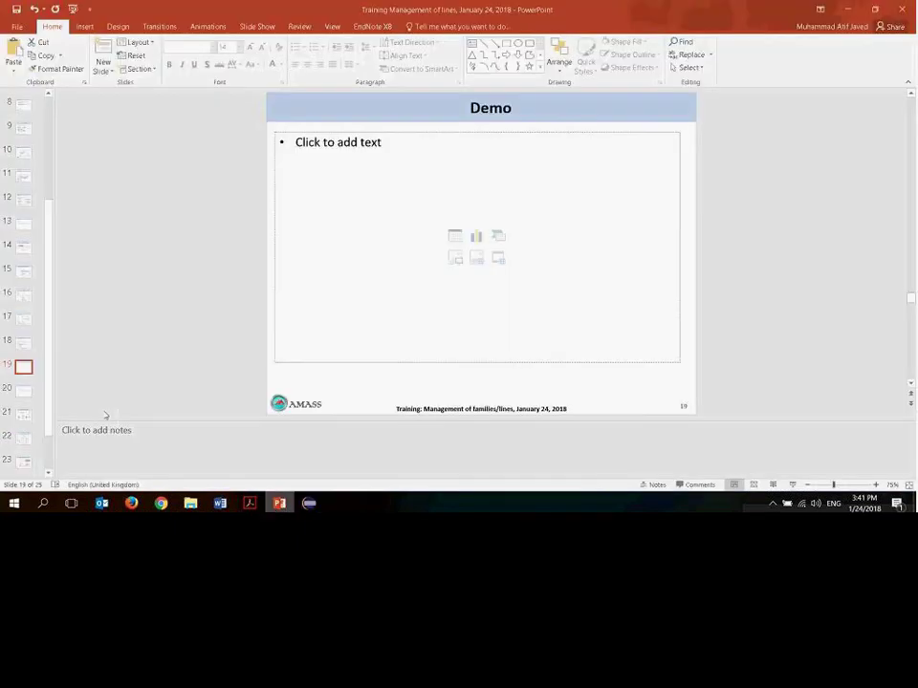
pyautogui.click(23, 390)
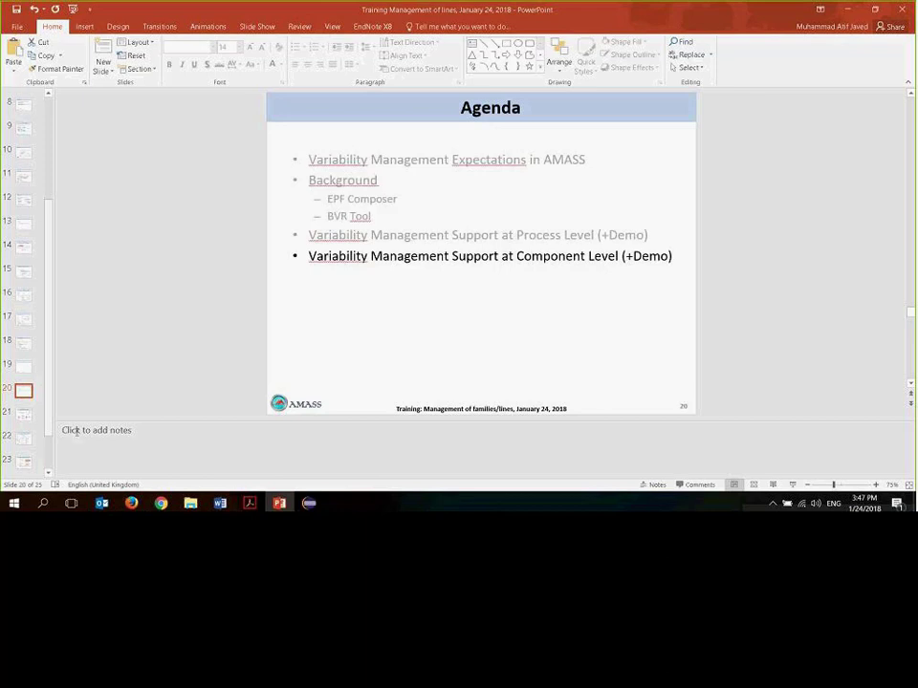
pyautogui.click(25, 415)
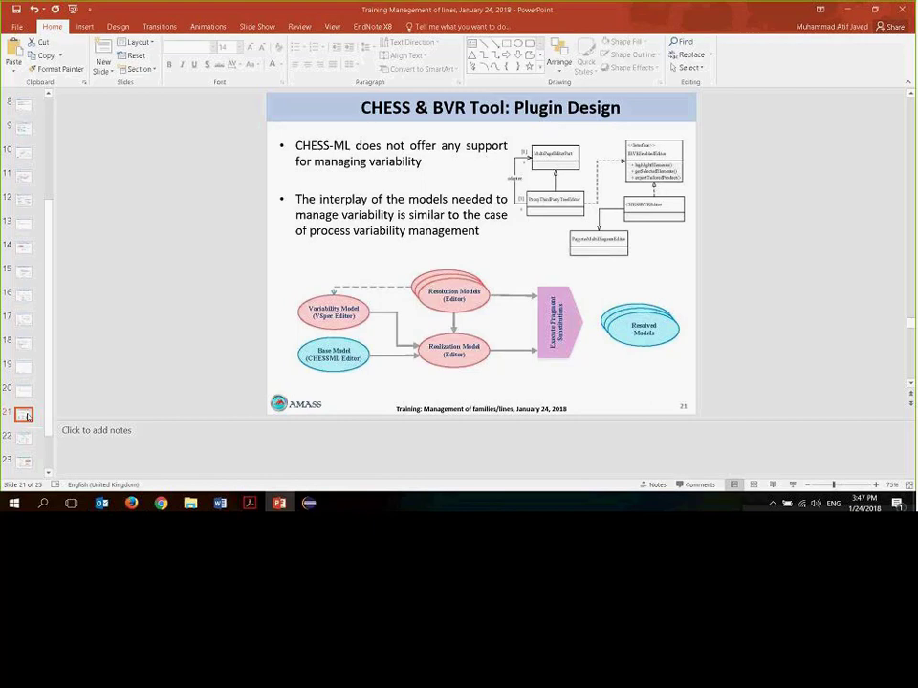
pyautogui.press('Down')
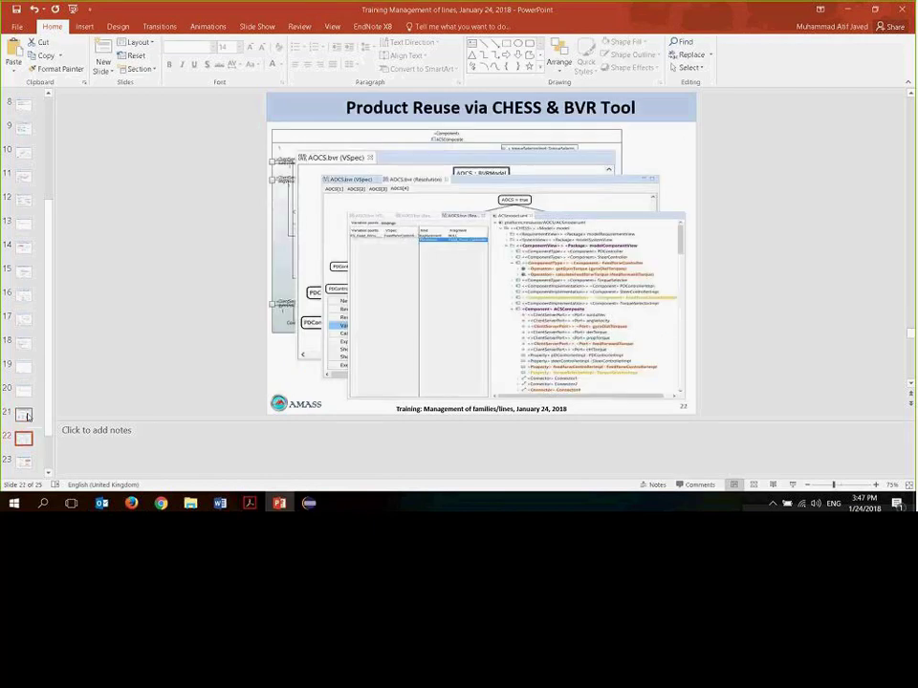
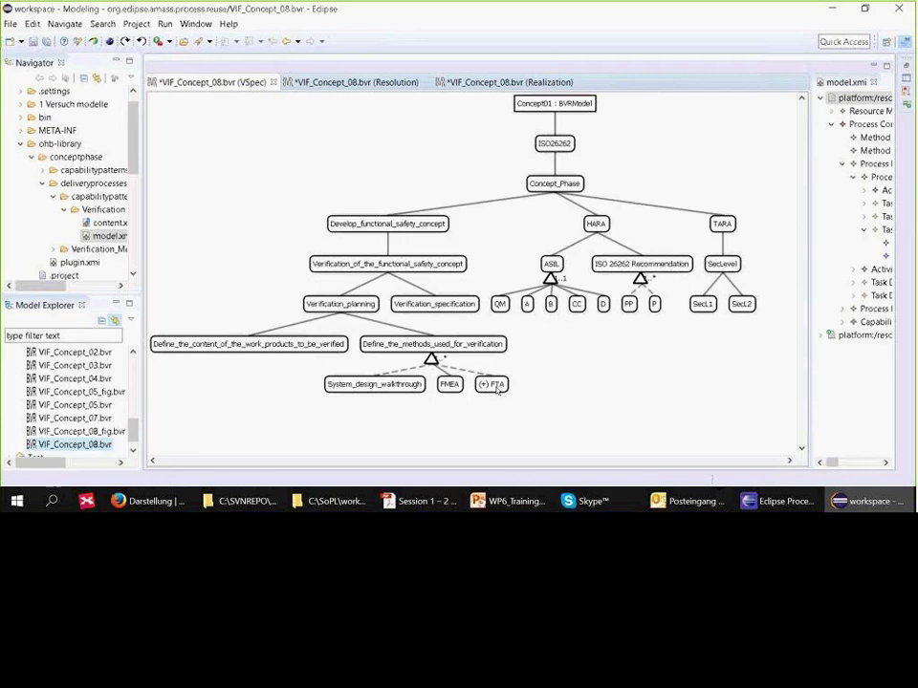
# Maximize the collapsed FTA feature in the VIF_Concept_08.bvr VSpec diagram to show its constraints
pyautogui.rightClick(496, 390)
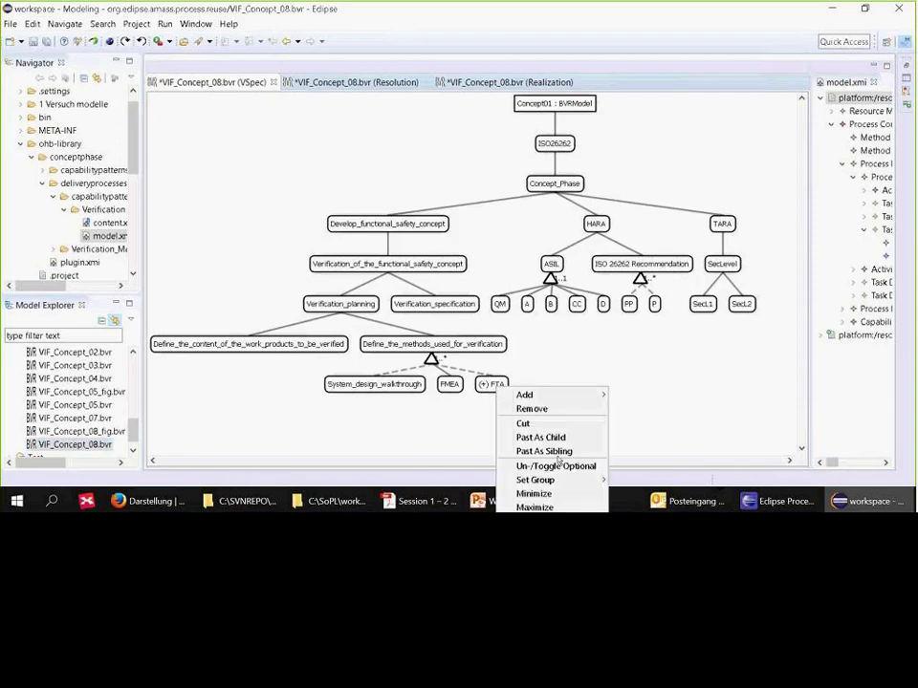
pyautogui.click(563, 508)
pyautogui.scroll(-2, 799, 337)
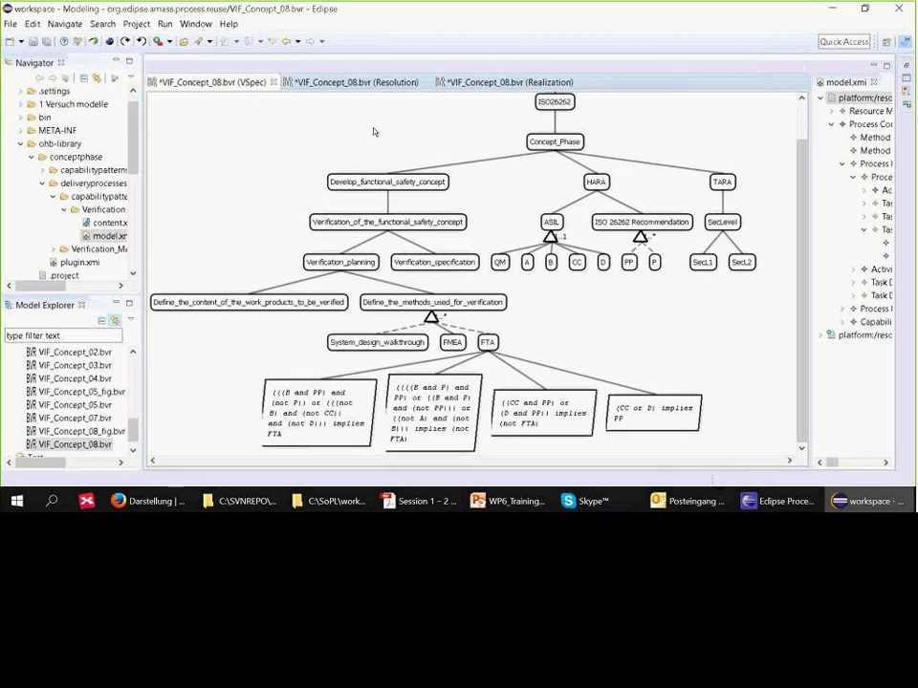
# Examine the ISO26262[22] resolution of VIF_Concept_08.bvr, comparing the ASIL, recommendation and verification method choices with the FTA constraints
pyautogui.click(356, 82)
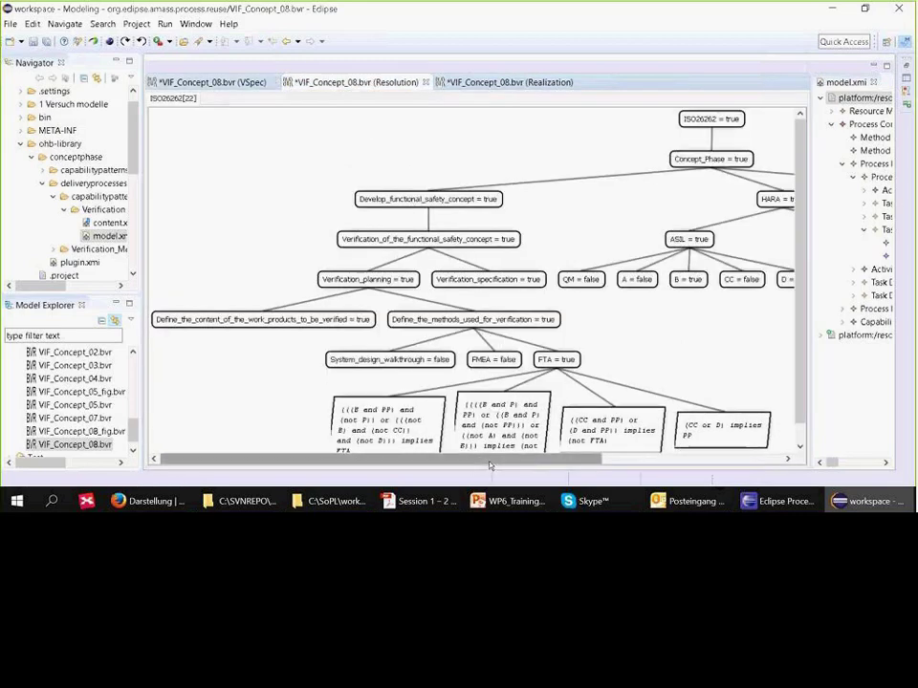
pyautogui.moveTo(490, 461); pyautogui.dragTo(636, 447)
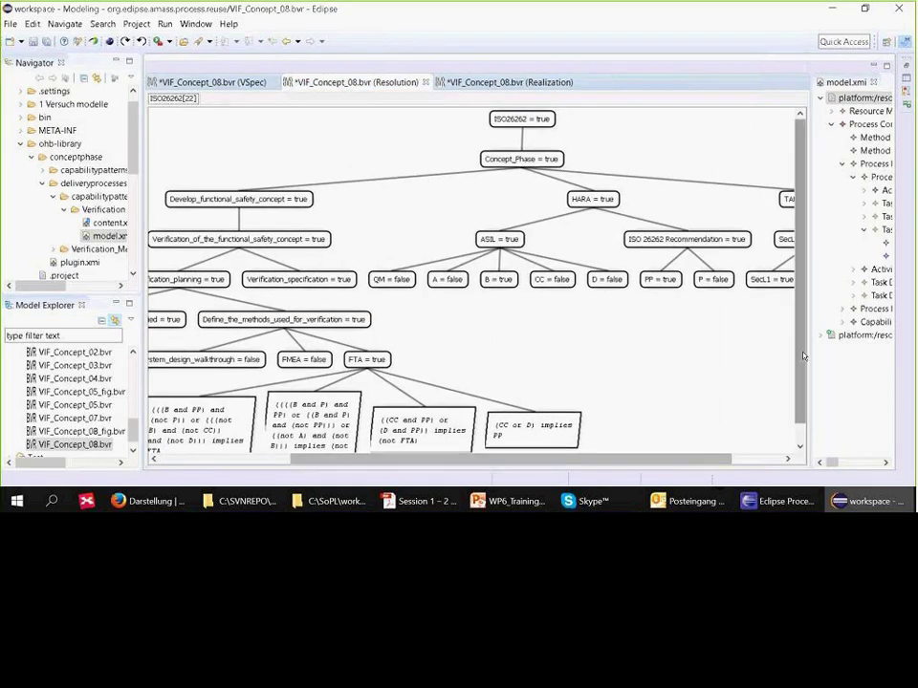
pyautogui.moveTo(548, 463); pyautogui.dragTo(456, 461)
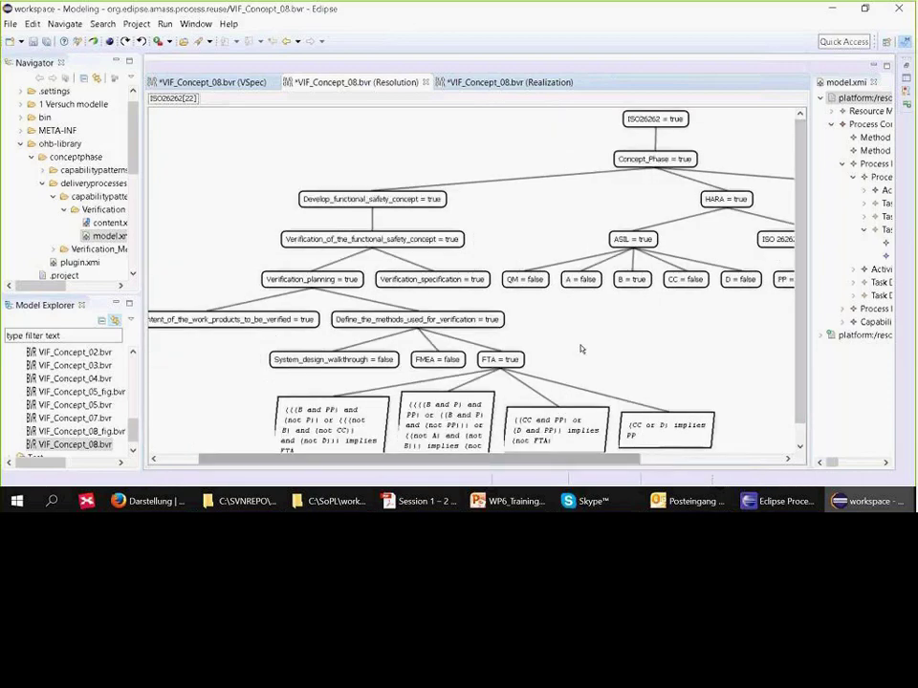
pyautogui.scroll(-3, 580, 349)
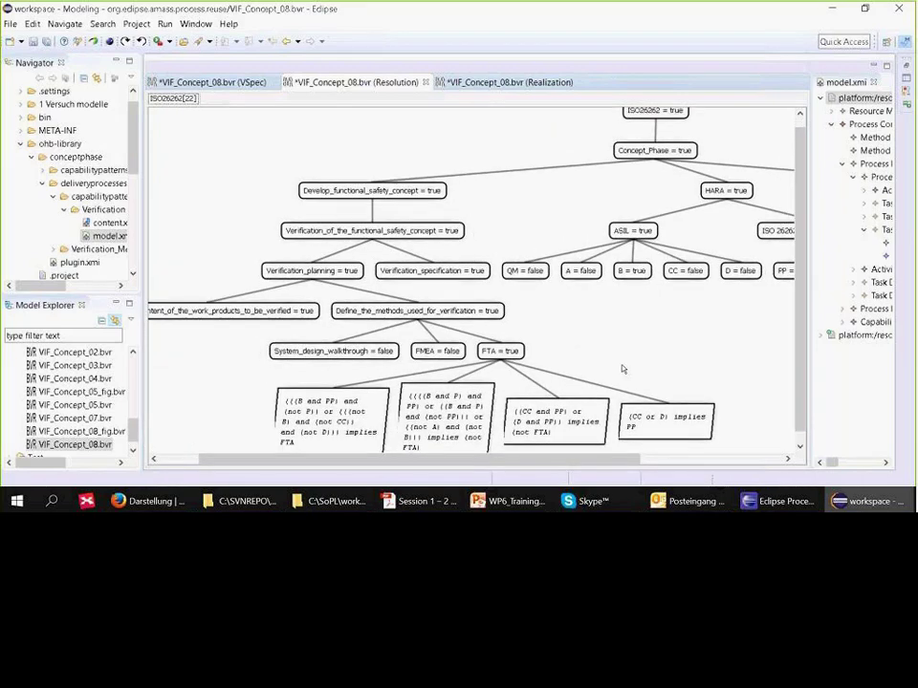
pyautogui.scroll(-2, 598, 359)
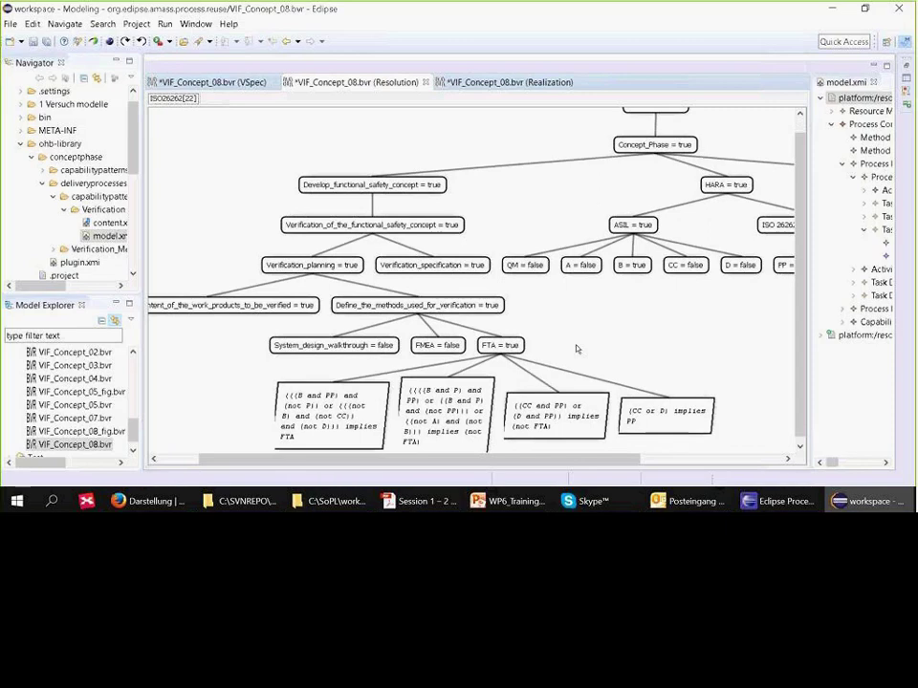
pyautogui.moveTo(535, 462); pyautogui.dragTo(600, 460)
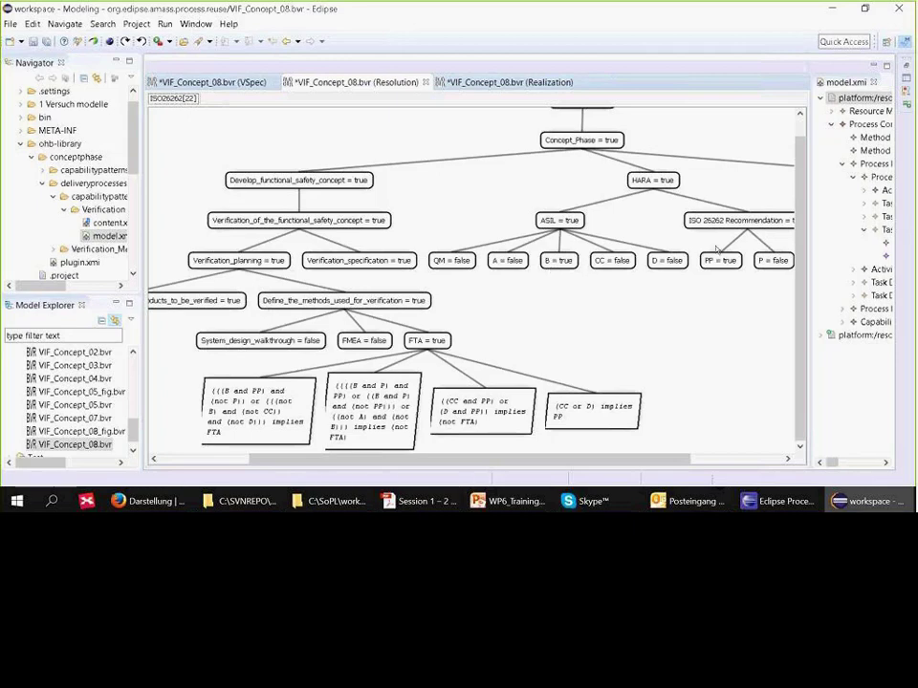
pyautogui.moveTo(625, 464); pyautogui.dragTo(667, 465)
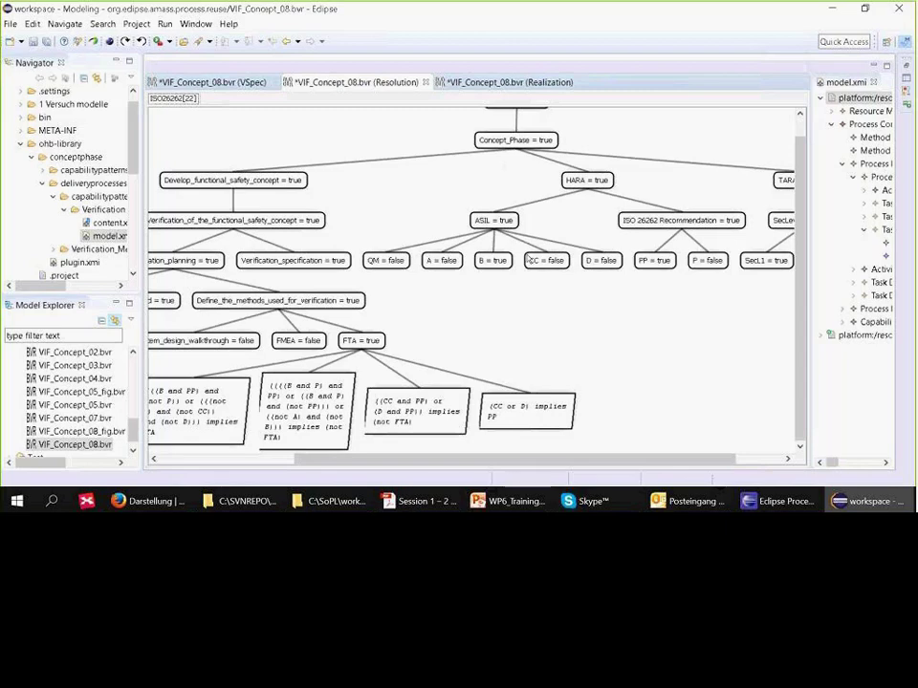
# Validate the ISO26262[22] resolution from the Concept_Phase node and dismiss the result
pyautogui.rightClick(516, 139)
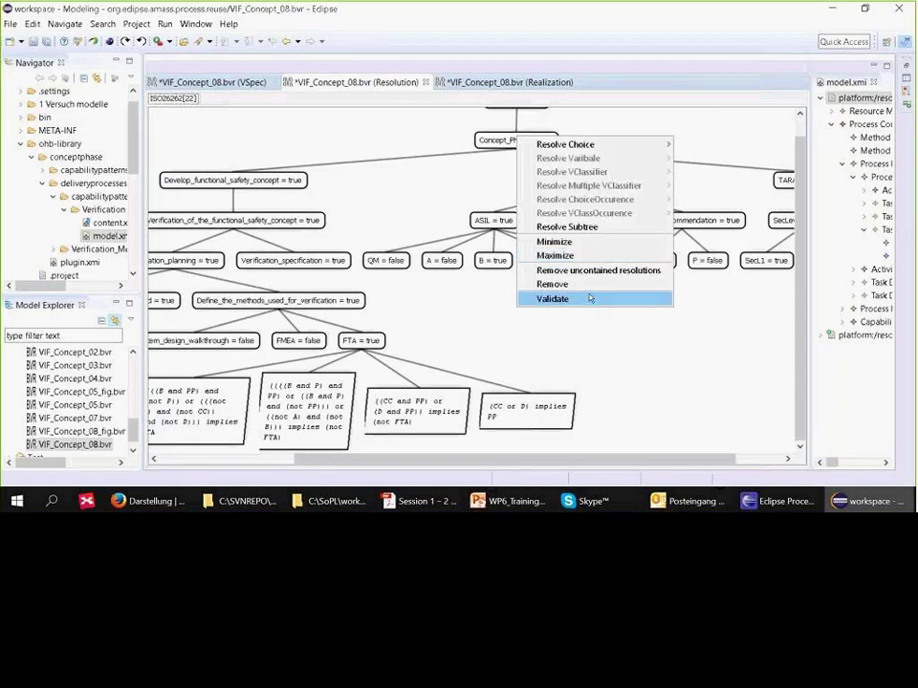
pyautogui.click(590, 299)
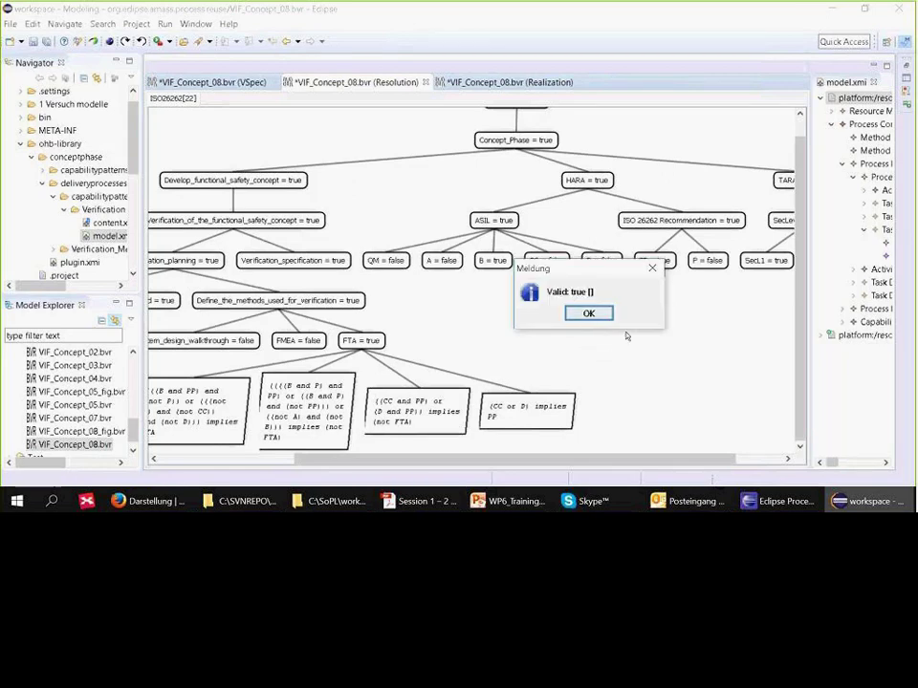
pyautogui.click(590, 314)
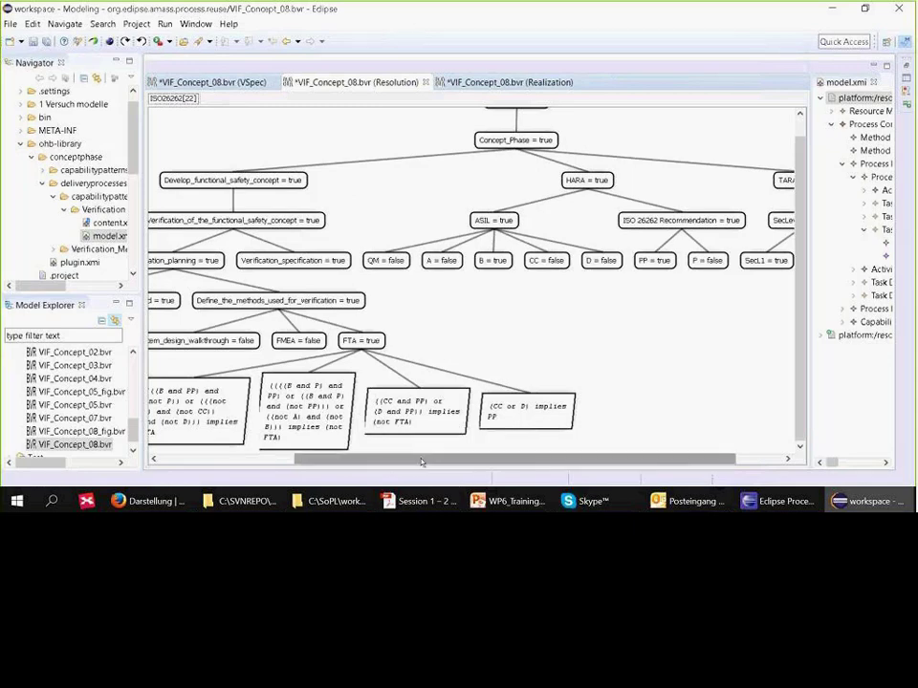
# Set the FTA choice to false in the ISO26262[22] resolution and save the model
pyautogui.moveTo(419, 462); pyautogui.dragTo(355, 469)
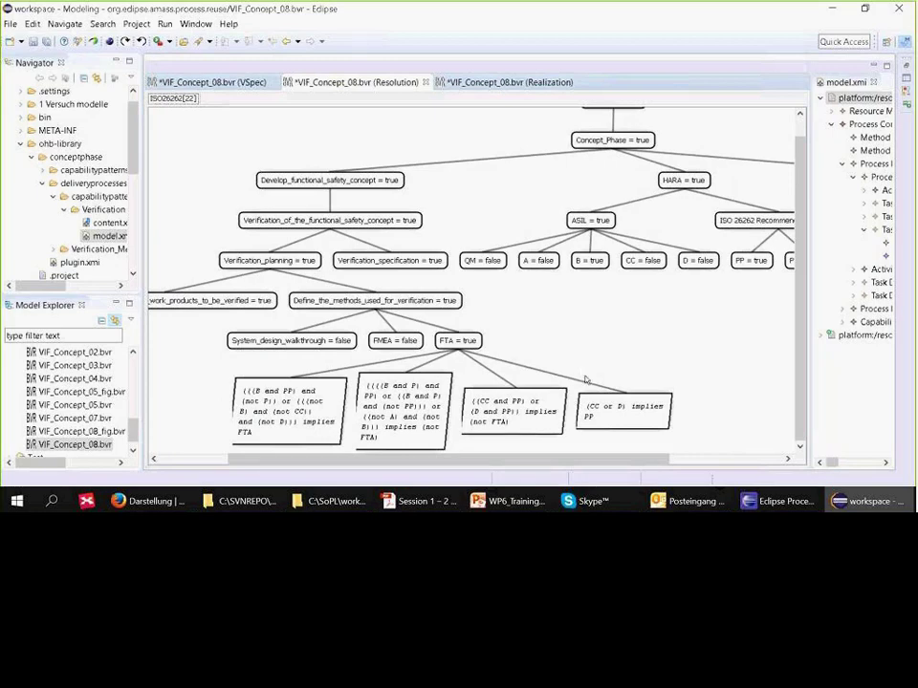
pyautogui.click(460, 343)
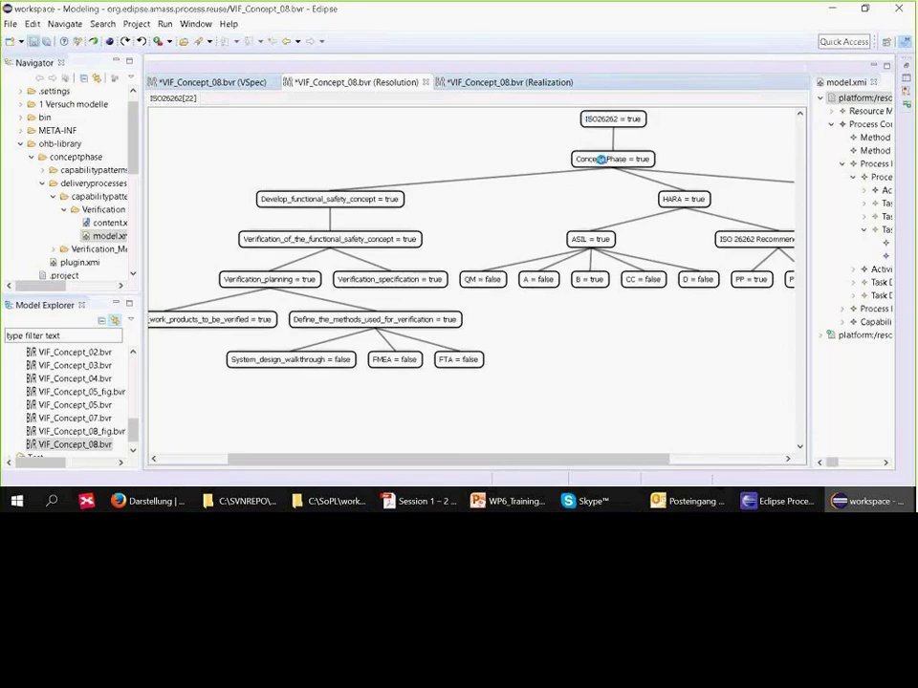
pyautogui.hotkey('ctrl', 's')
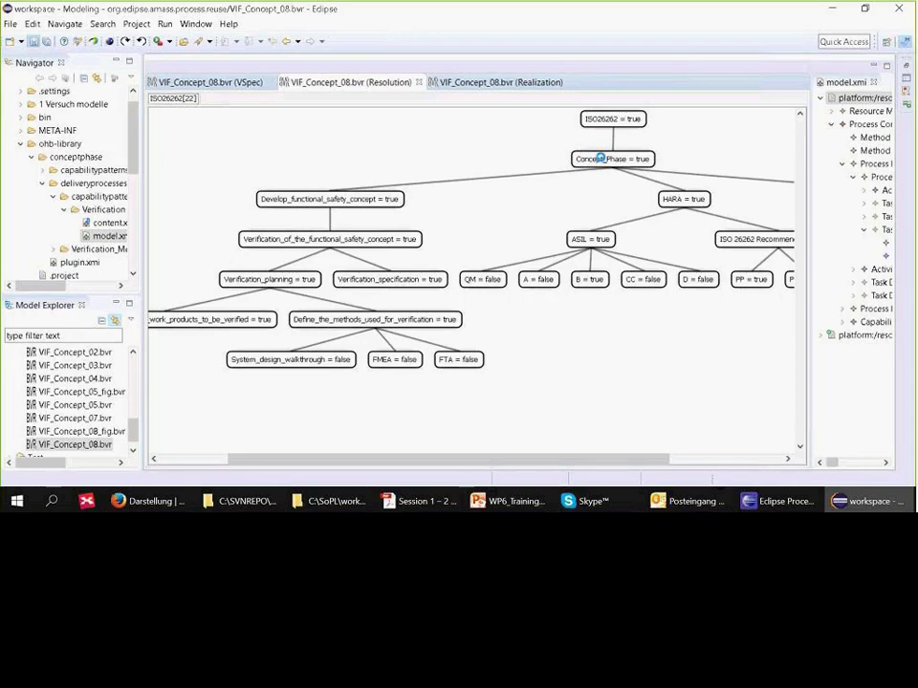
# Validate the resolution with FTA set to false, read the reported reason and dismiss the message
pyautogui.rightClick(601, 158)
pyautogui.click(661, 322)
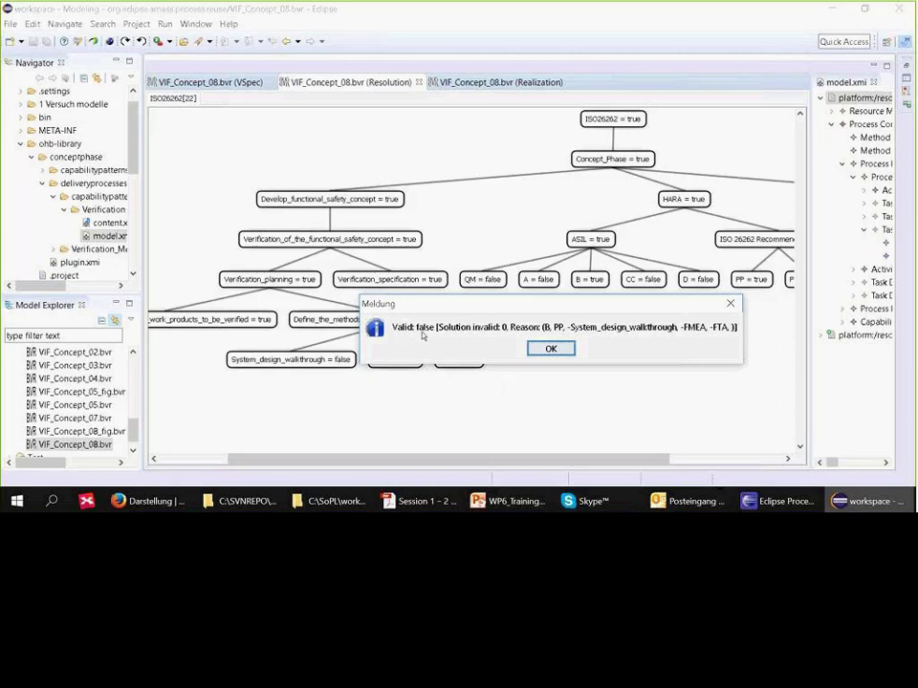
pyautogui.moveTo(579, 300); pyautogui.dragTo(482, 146)
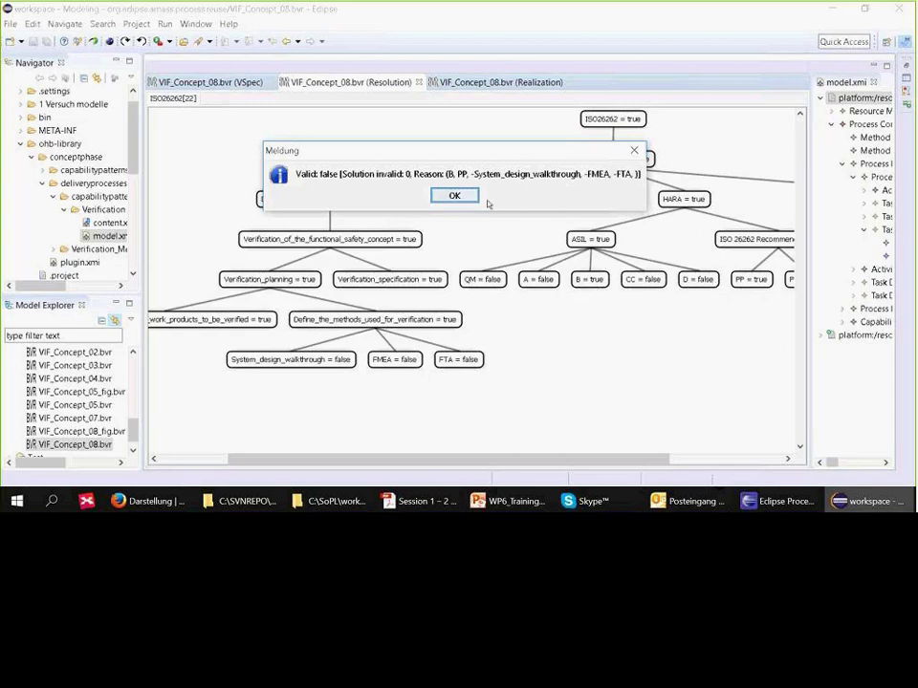
pyautogui.click(455, 199)
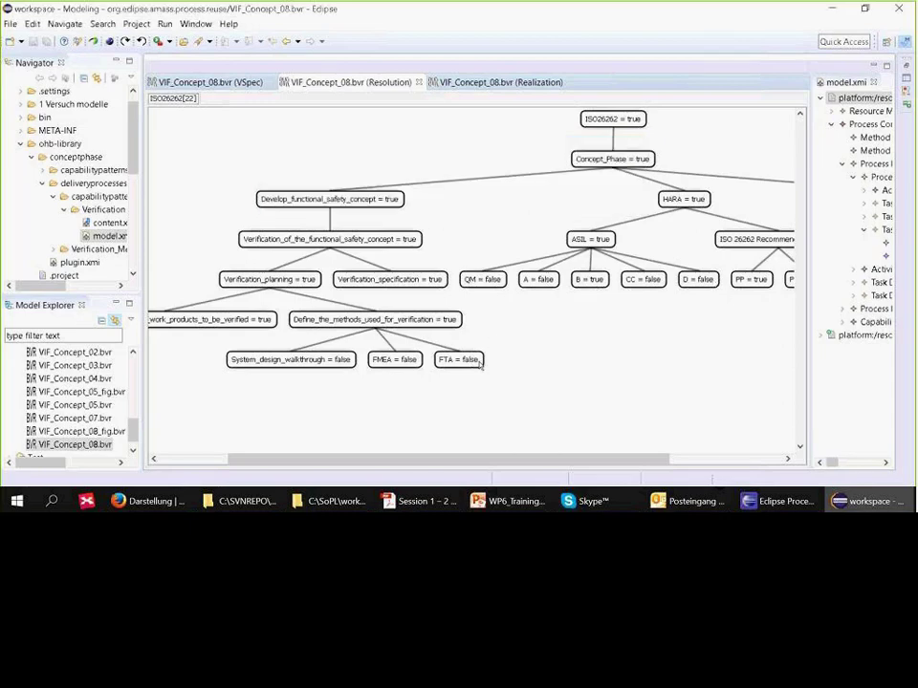
# Set the FTA choice back to true in the ISO26262[22] resolution and save the model
pyautogui.click(476, 361)
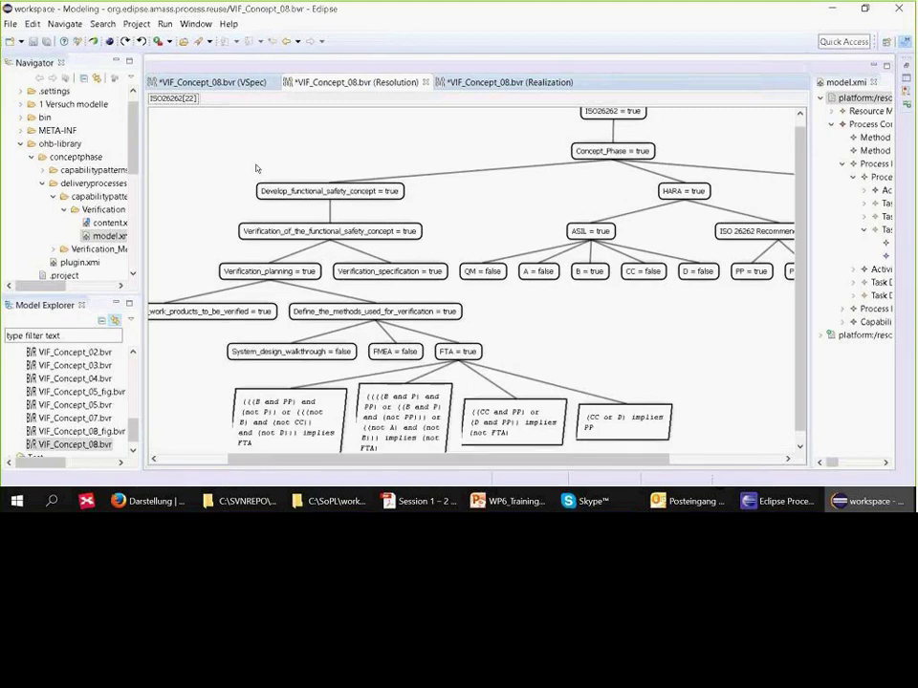
pyautogui.click(35, 43)
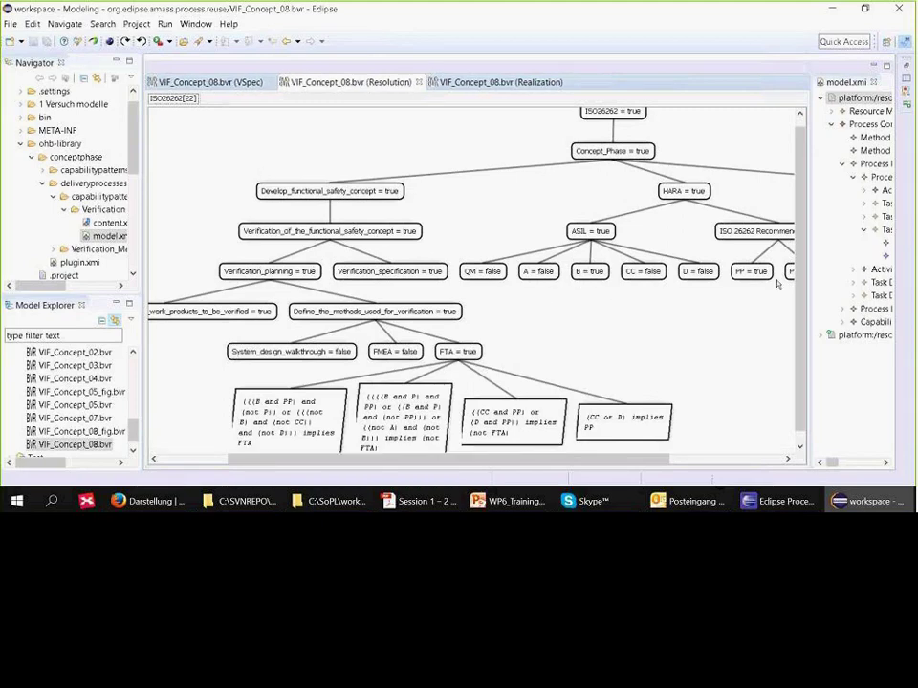
pyautogui.moveTo(799, 284); pyautogui.dragTo(799, 312)
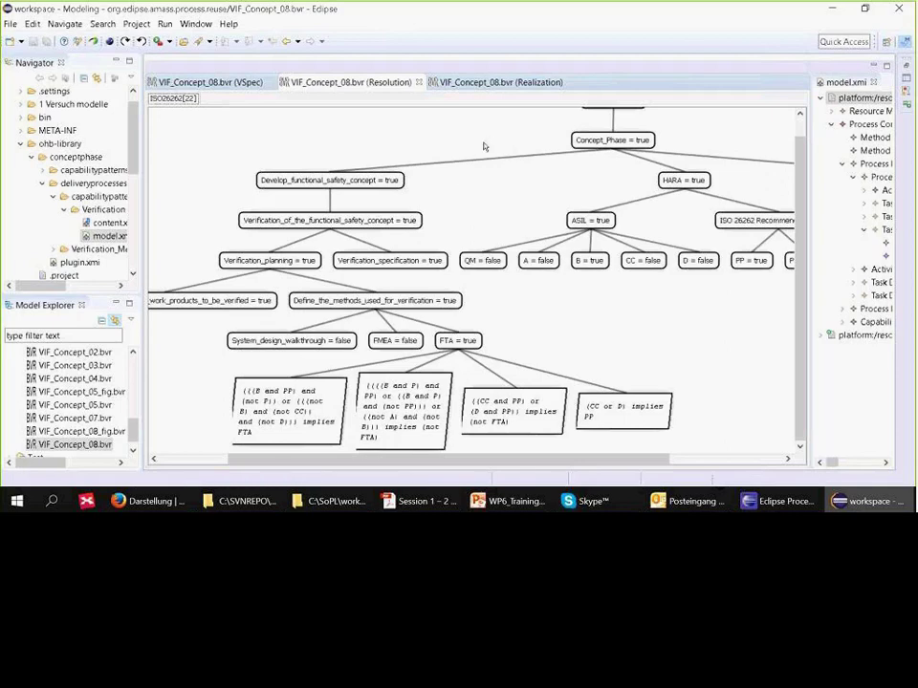
# Bring up the realization of VIF_Concept_08.bvr and widen the model.xmi editor beside it
pyautogui.click(482, 83)
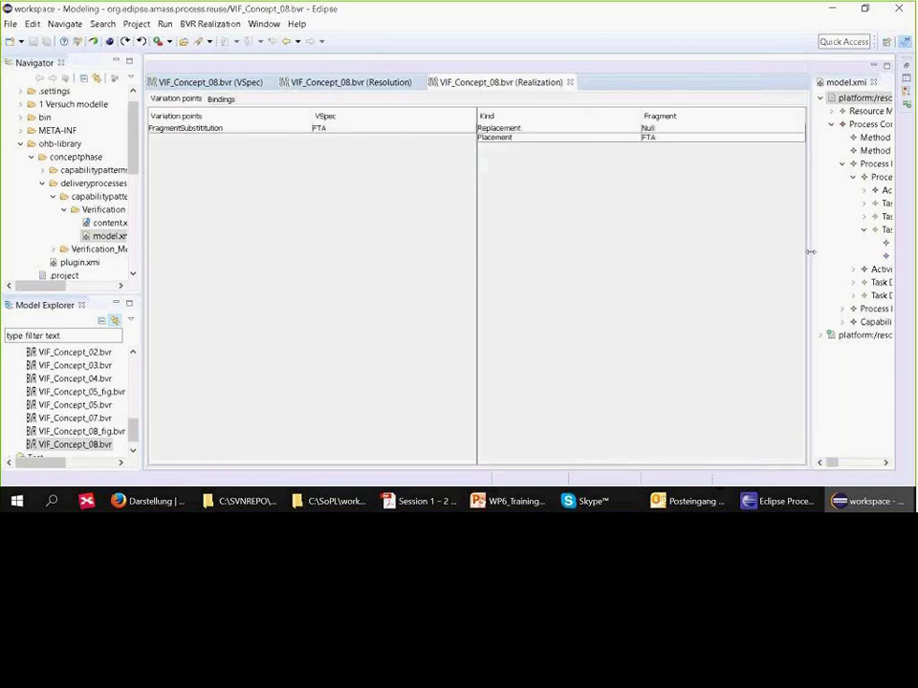
pyautogui.moveTo(808, 252); pyautogui.dragTo(627, 272)
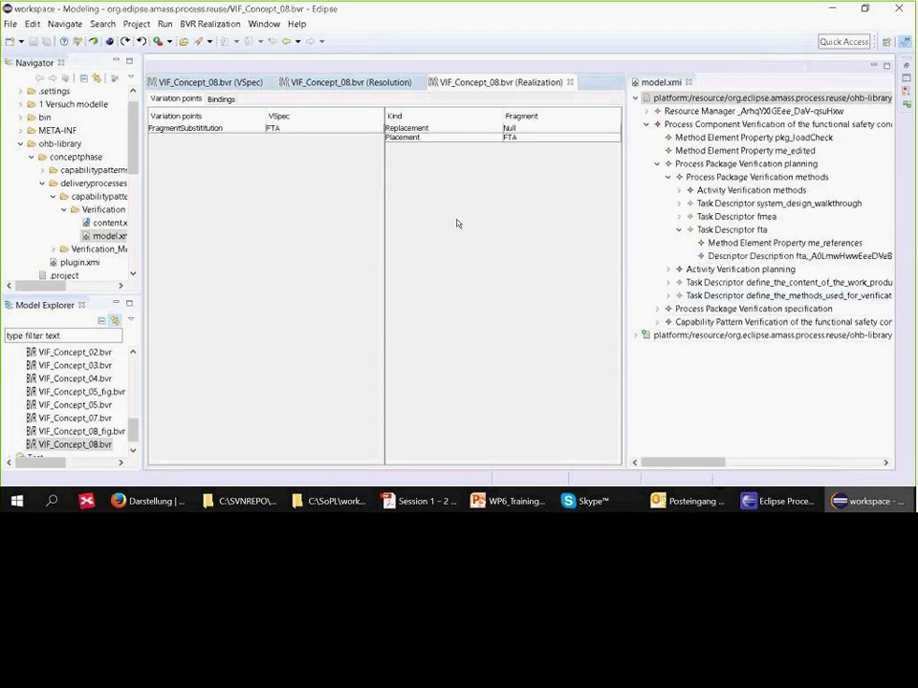
# Highlight the FTA placement fragment and the Null replacement fragment in model.xmi, collapsing the fta task descriptor
pyautogui.click(409, 140)
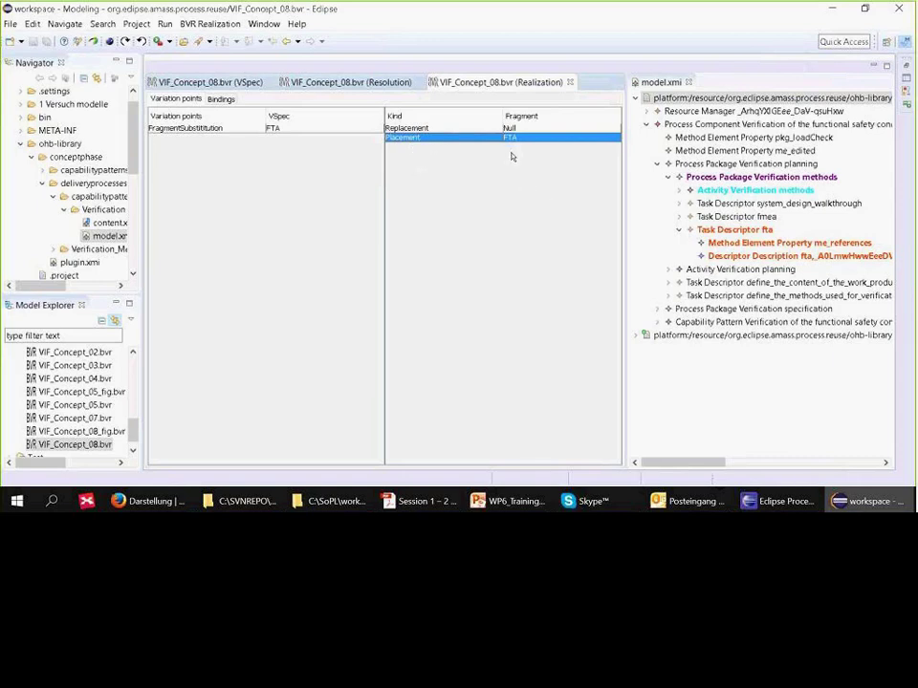
pyautogui.click(679, 231)
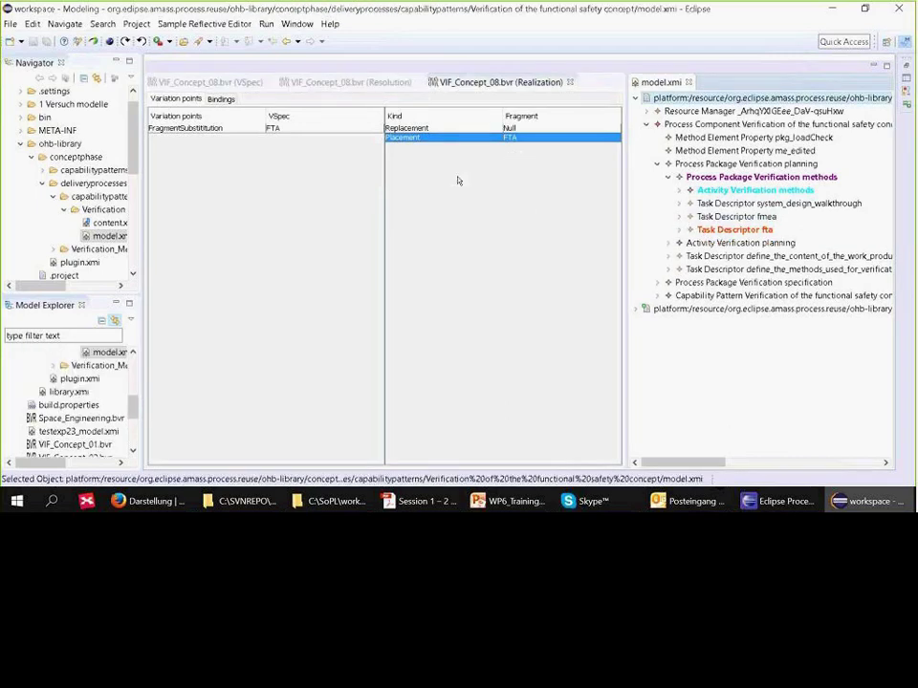
pyautogui.click(407, 129)
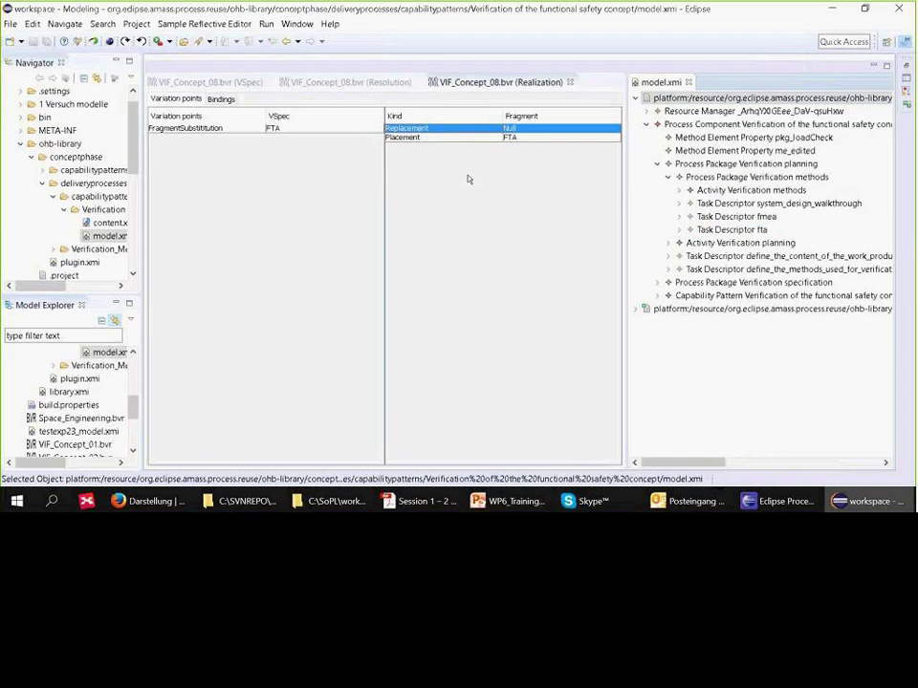
# Look through the VSpec choices offered for the FragmentSubstitution variation point without changing its assignment
pyautogui.rightClick(202, 149)
pyautogui.click(218, 136)
pyautogui.click(285, 129)
pyautogui.click(285, 129)
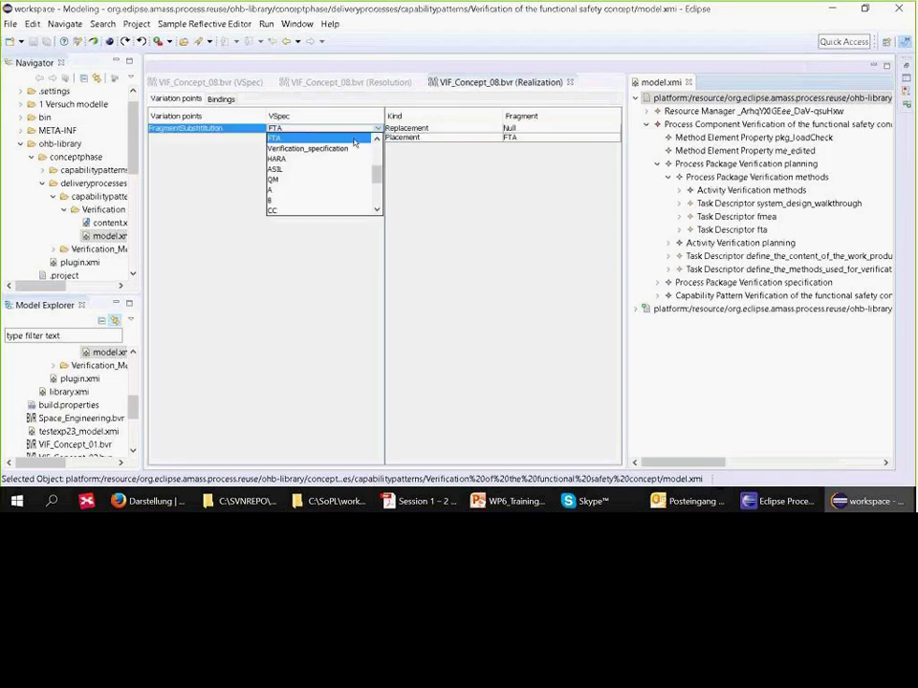
pyautogui.click(203, 172)
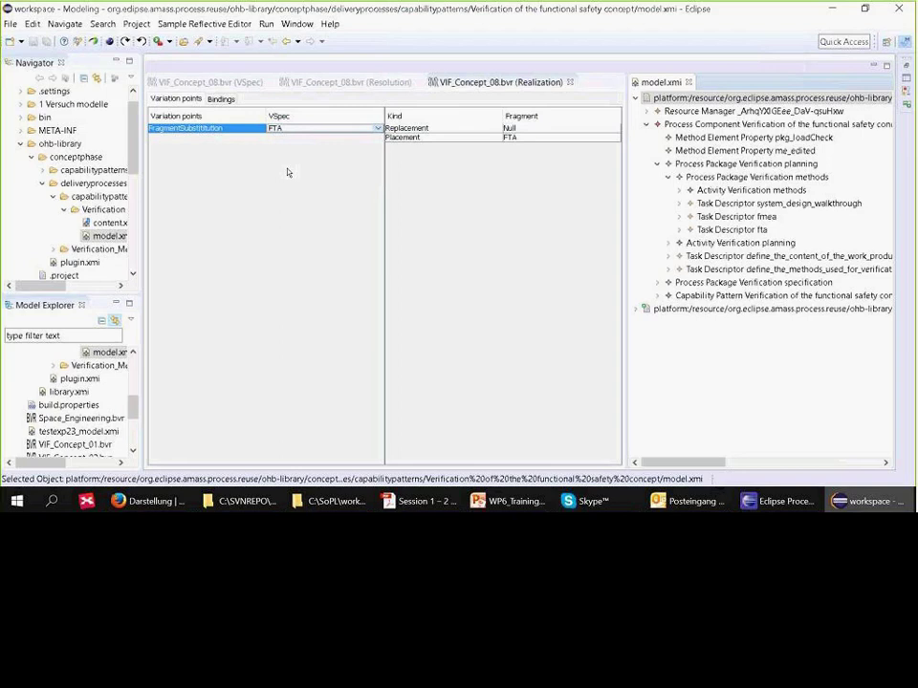
pyautogui.click(378, 128)
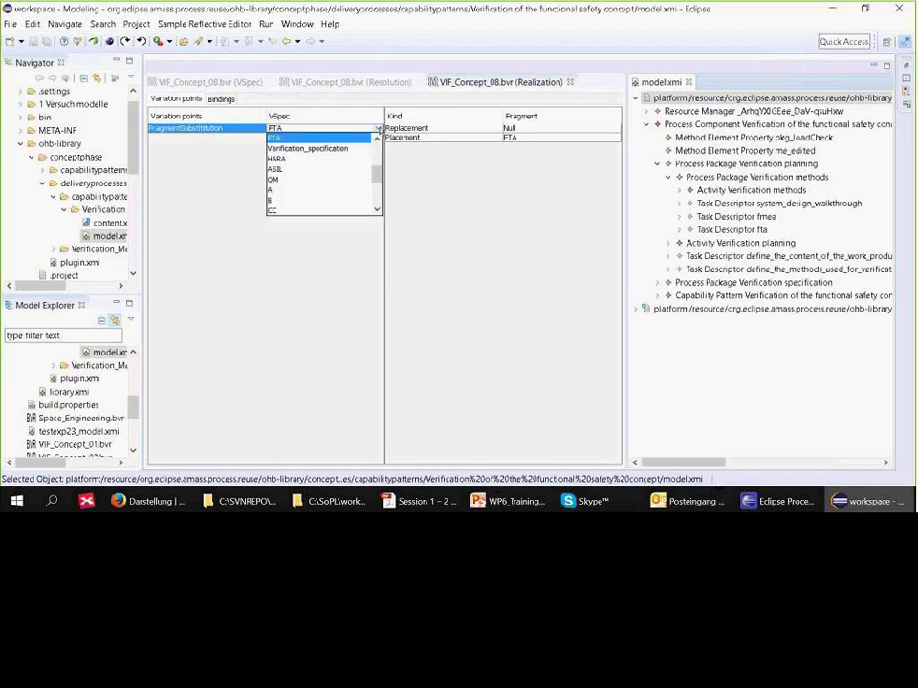
pyautogui.click(319, 253)
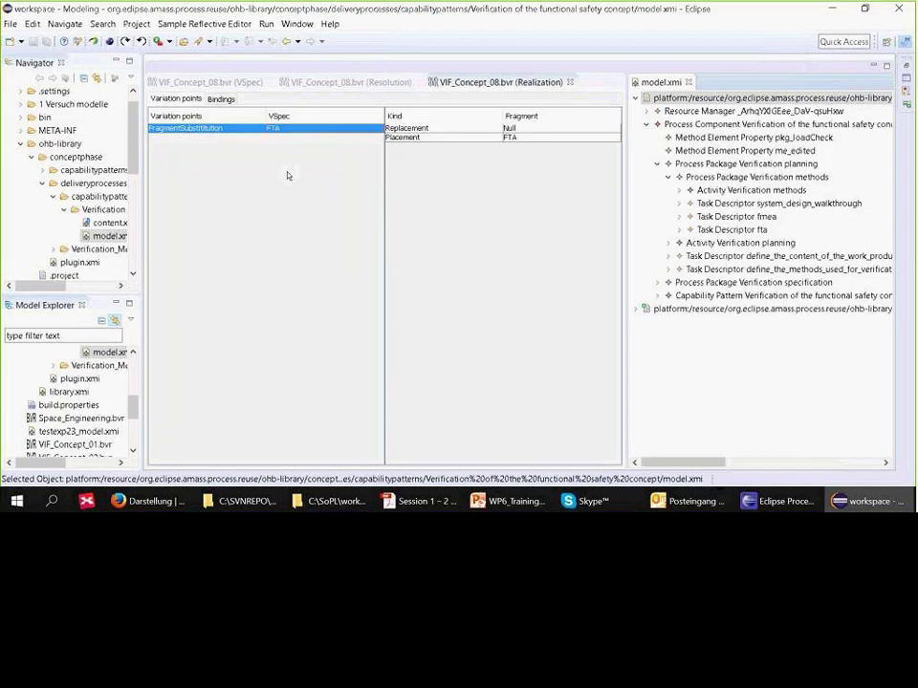
# Execute the ISO26262[22] resolution and save the generated model in the org.eclipse.amass.process.reuse folder, basing the file name on testexp23_model.xmi
pyautogui.click(351, 82)
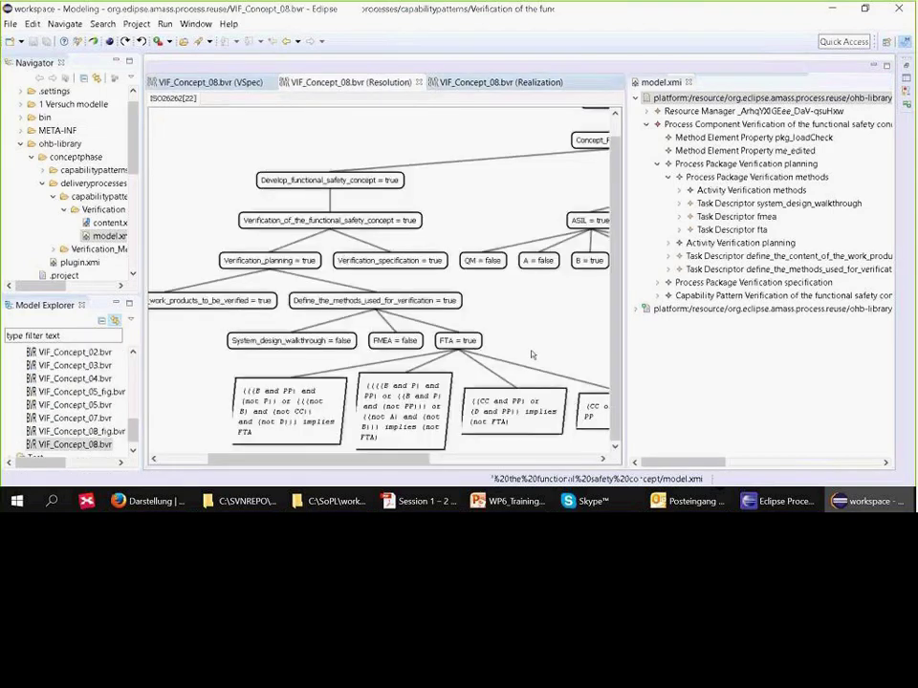
pyautogui.moveTo(626, 325); pyautogui.dragTo(813, 325)
pyautogui.rightClick(638, 333)
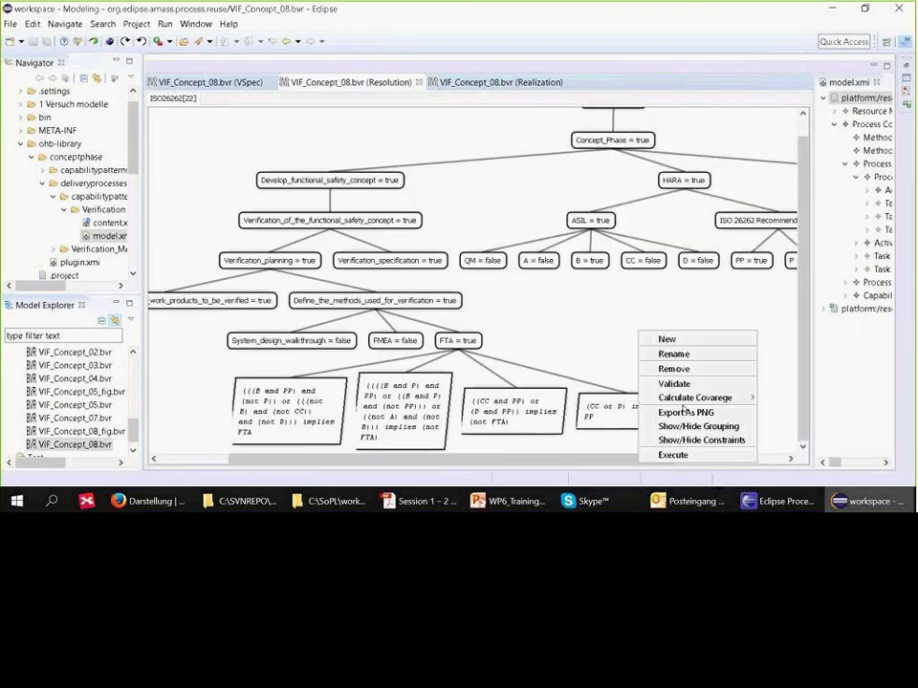
pyautogui.click(686, 456)
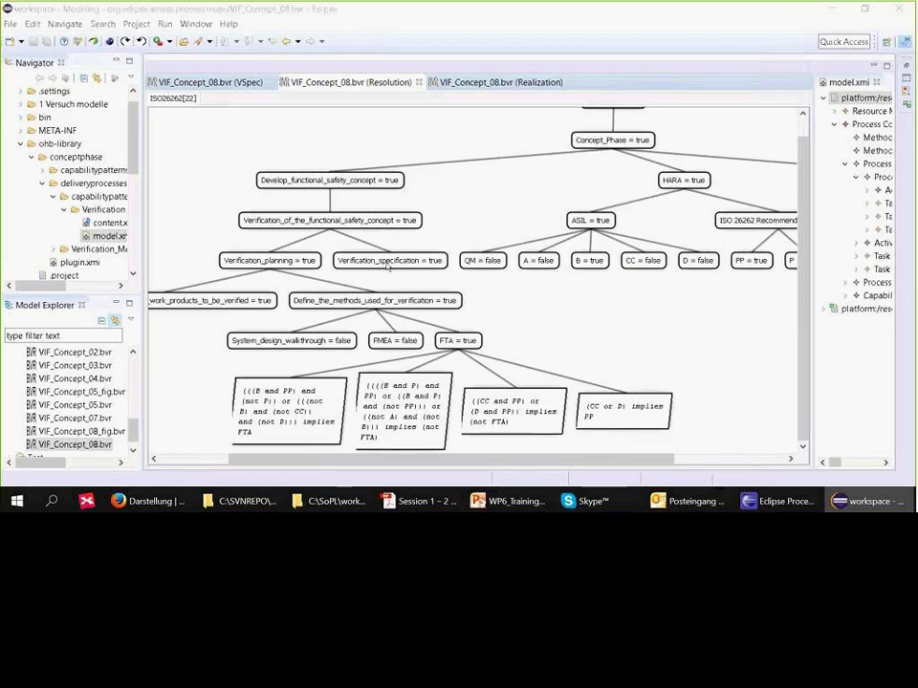
pyautogui.click(468, 337)
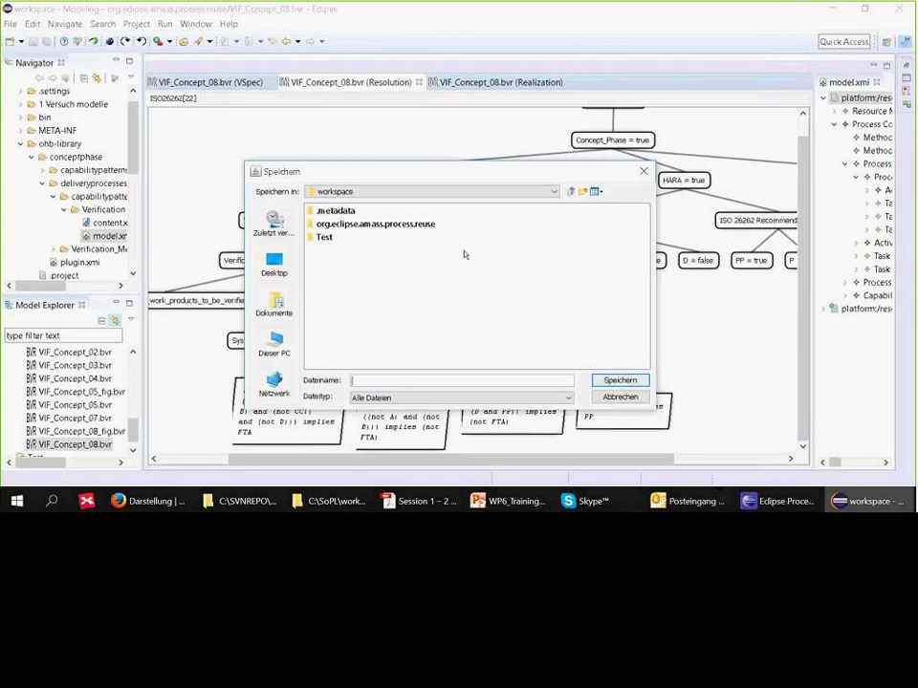
pyautogui.doubleClick(420, 223)
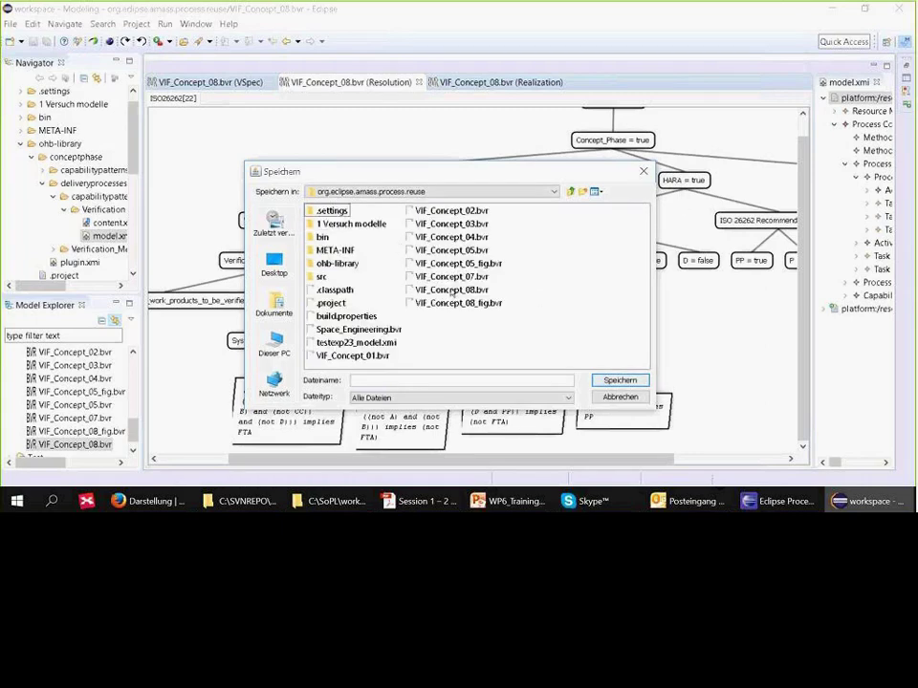
pyautogui.click(356, 342)
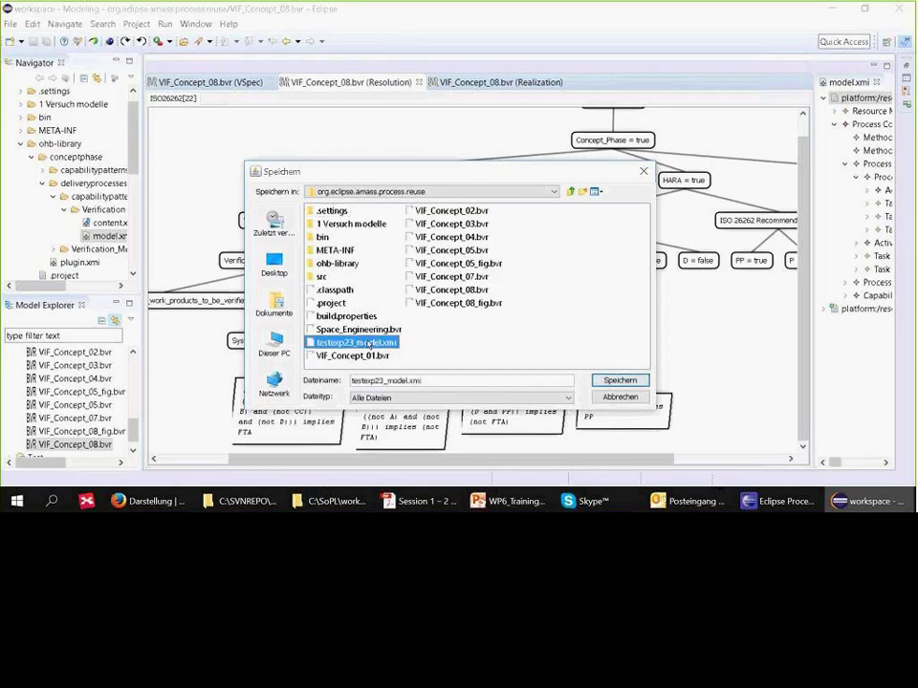
pyautogui.click(597, 385)
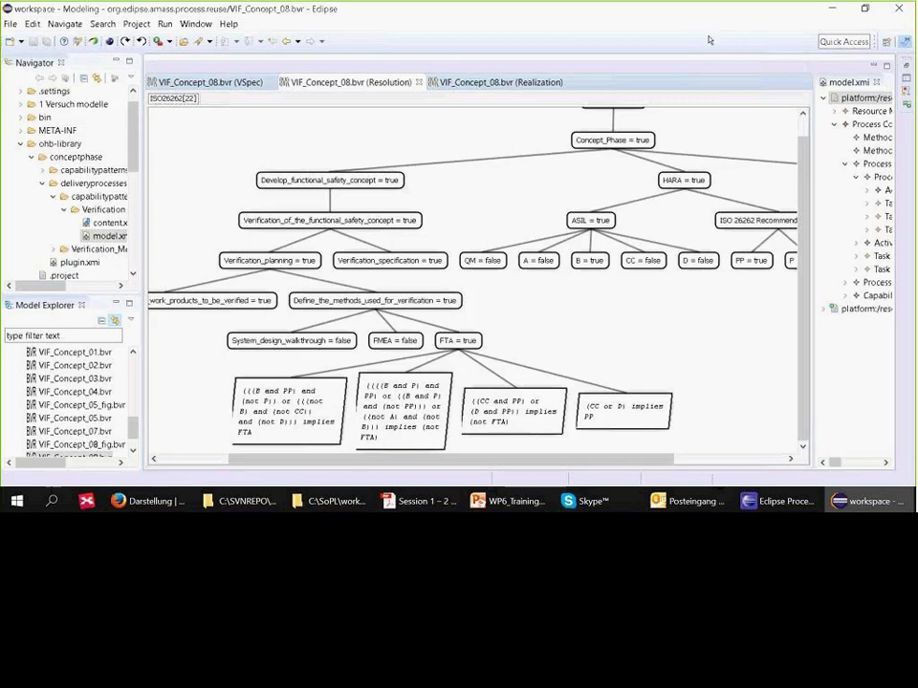
# Switch from Eclipse to the WP6_Training presentation in PowerPoint
pyautogui.click(830, 11)
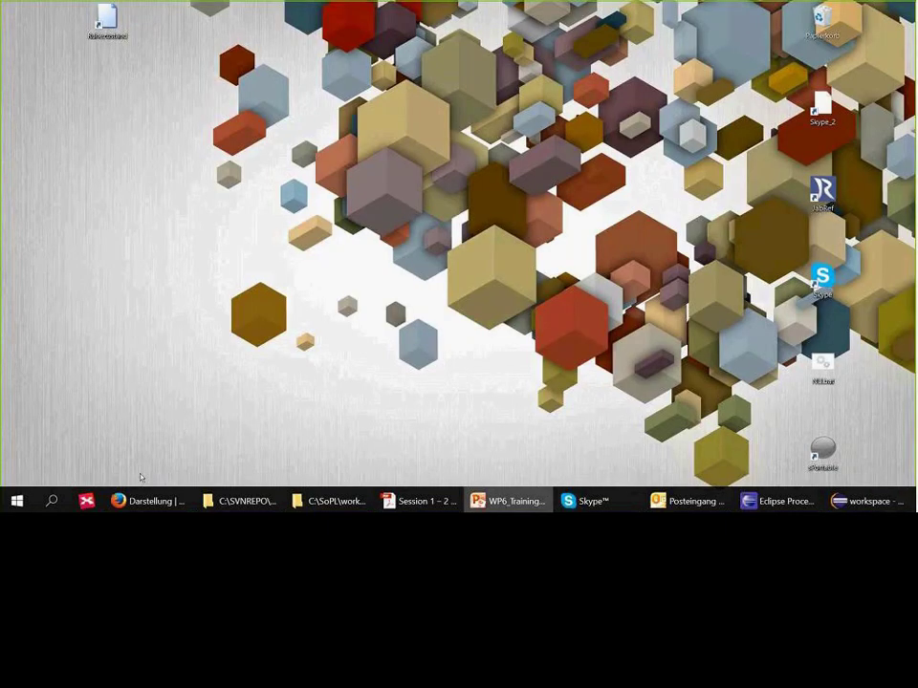
pyautogui.click(779, 508)
pyautogui.click(866, 501)
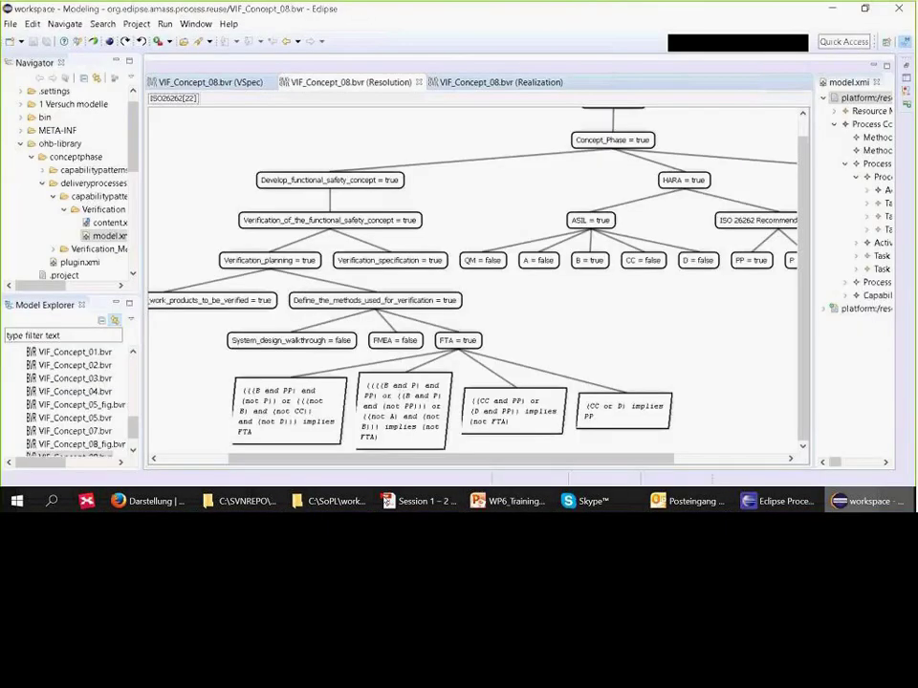
pyautogui.click(510, 501)
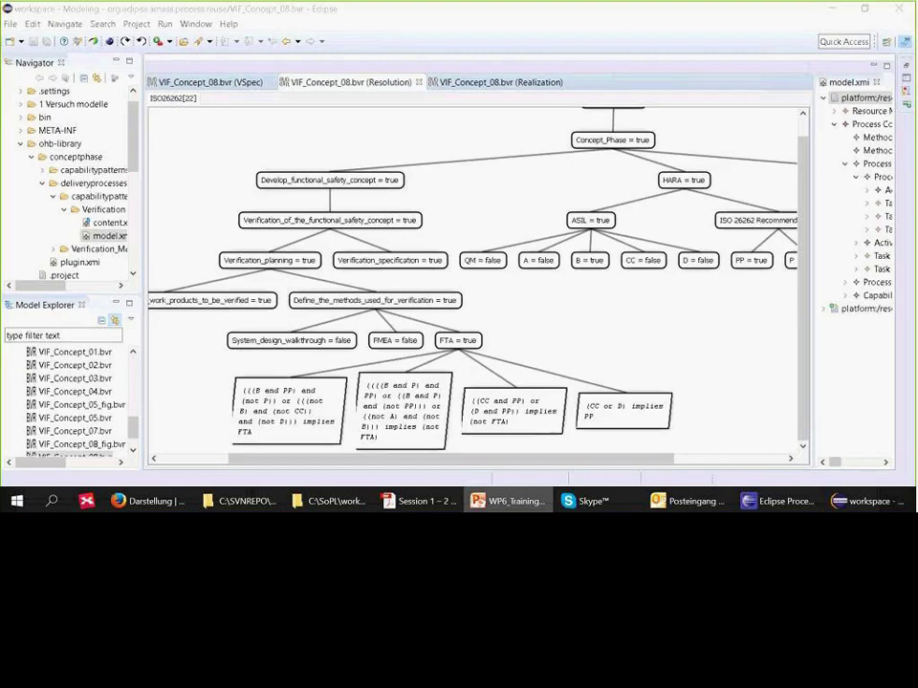
pyautogui.hotkey('alt', 'Tab')
pyautogui.hotkey('alt', 'Tab')
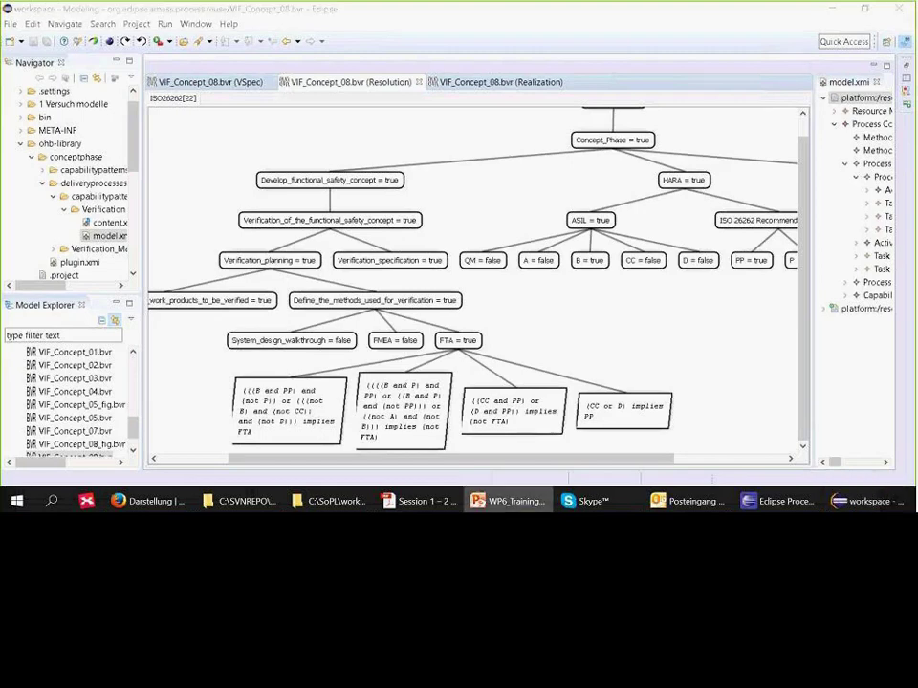
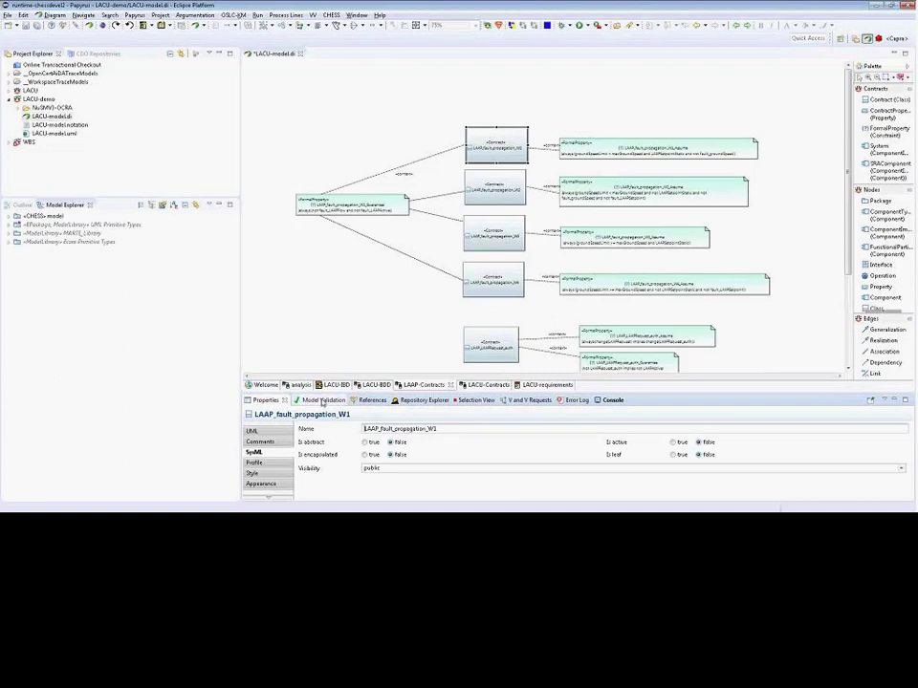
# In the Contract stereotype of LAAP_fault_propagation_W1, break the contextStatement text into shorter lines, with a break after "target,"
pyautogui.click(260, 464)
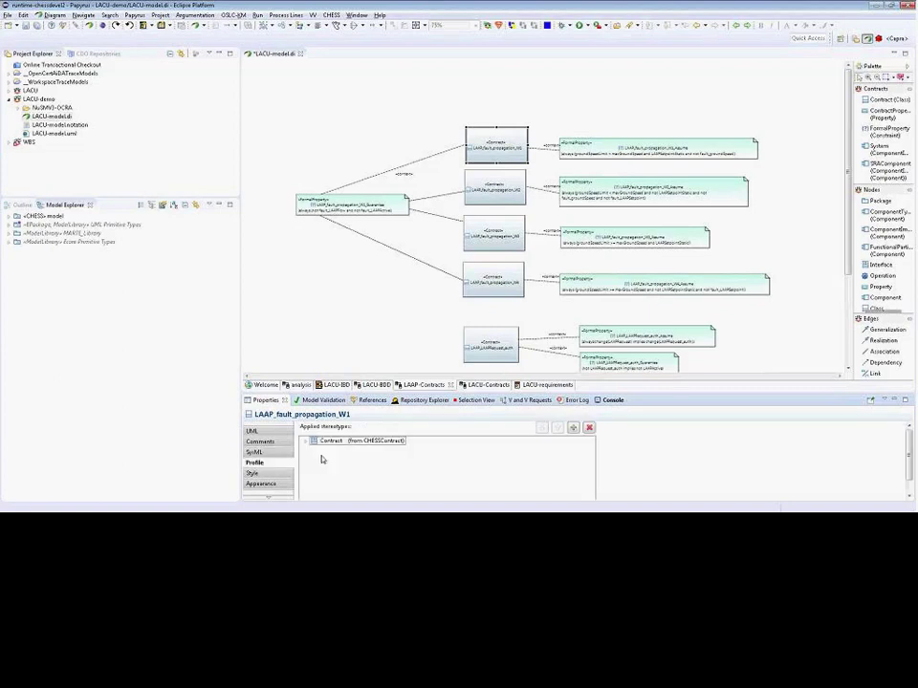
pyautogui.click(306, 440)
pyautogui.click(354, 483)
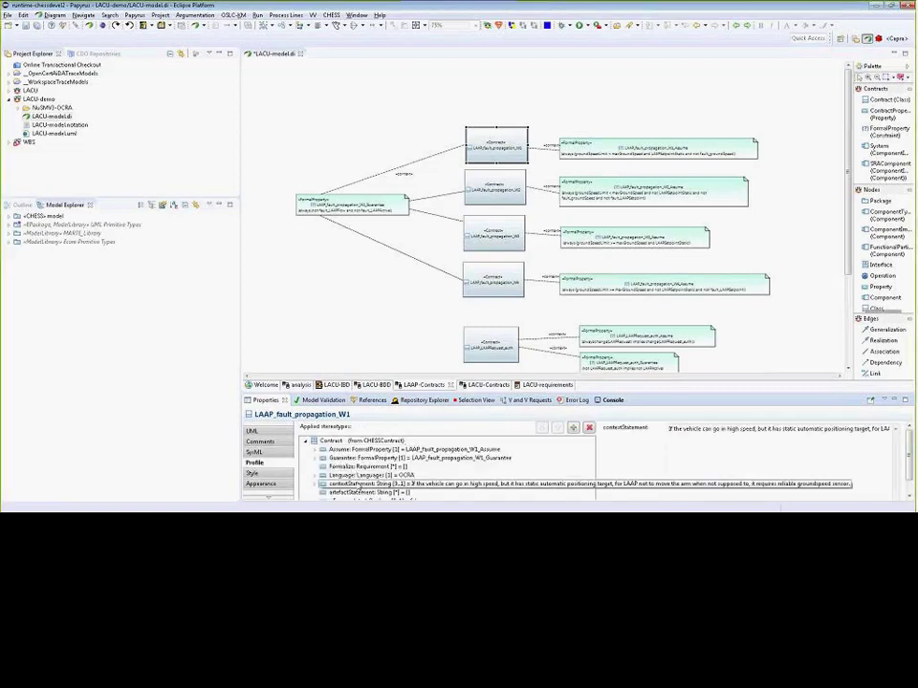
pyautogui.click(828, 436)
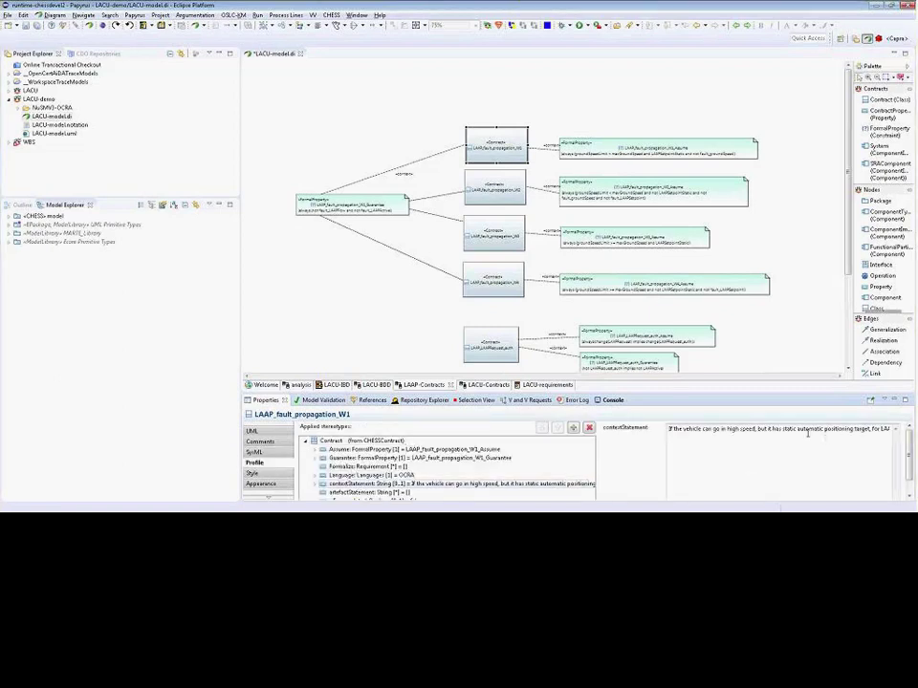
pyautogui.click(872, 429)
pyautogui.press('Return')
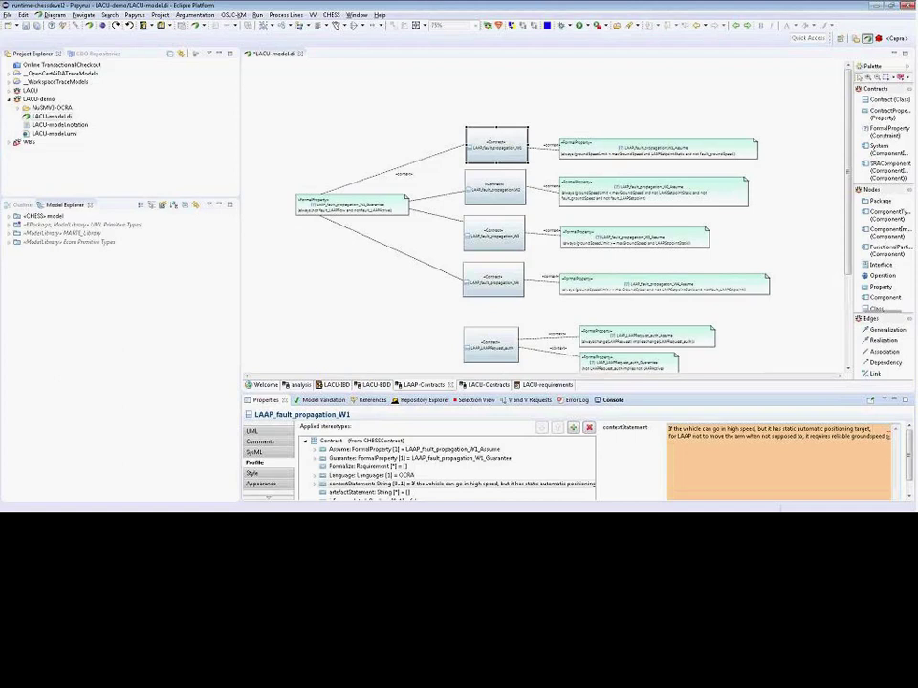
pyautogui.write('sensor.')
# Read the W1 contextStatement, highlighting its automatic positioning condition and its reliable groundspeed sensor requirement
pyautogui.moveTo(755, 429); pyautogui.dragTo(841, 429)
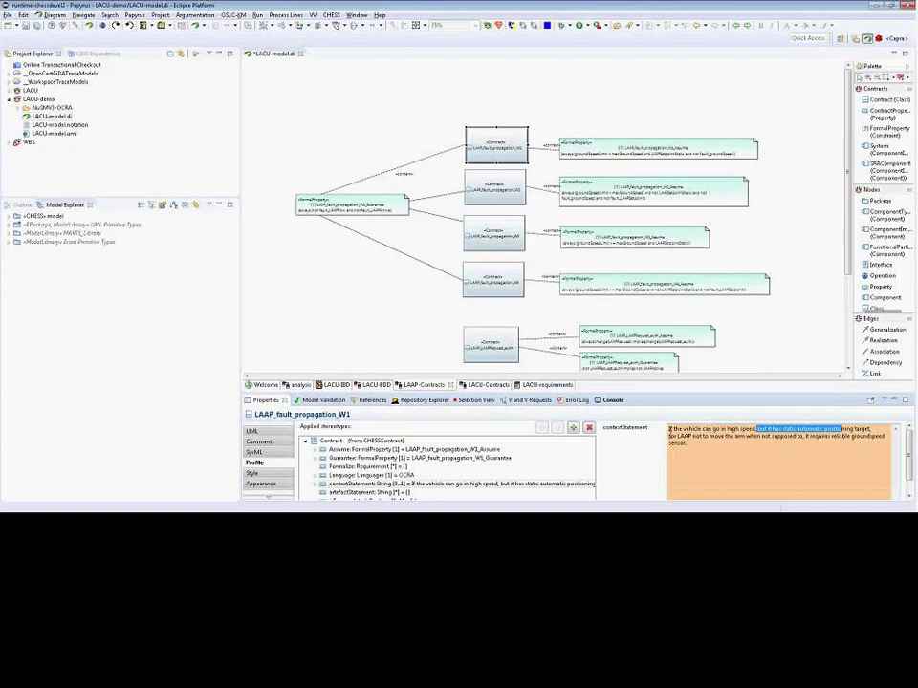
pyautogui.doubleClick(673, 436)
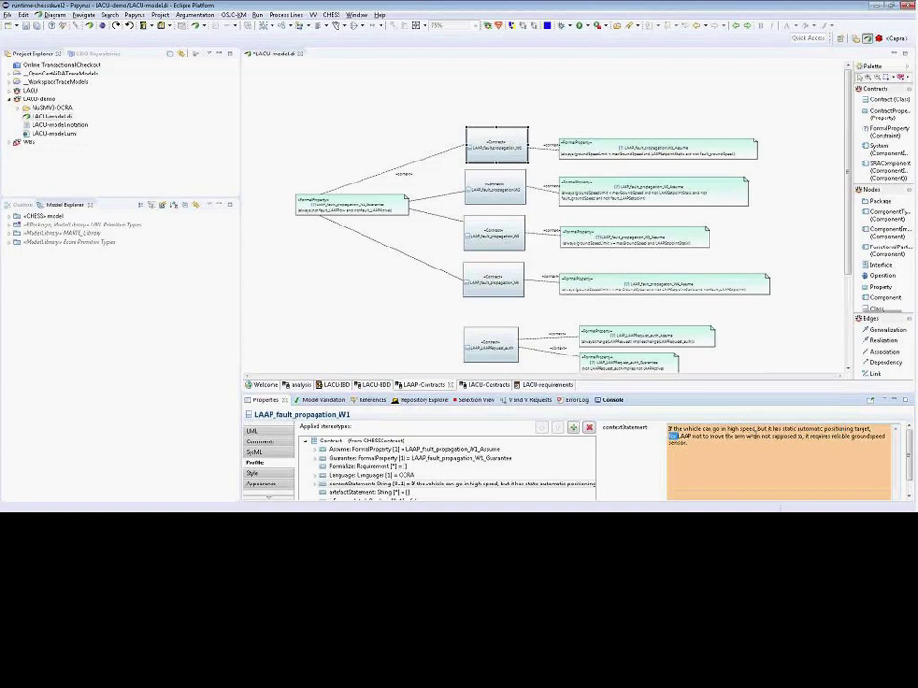
pyautogui.click(802, 436)
pyautogui.hotkey('ctrl', 'shift', 'End')
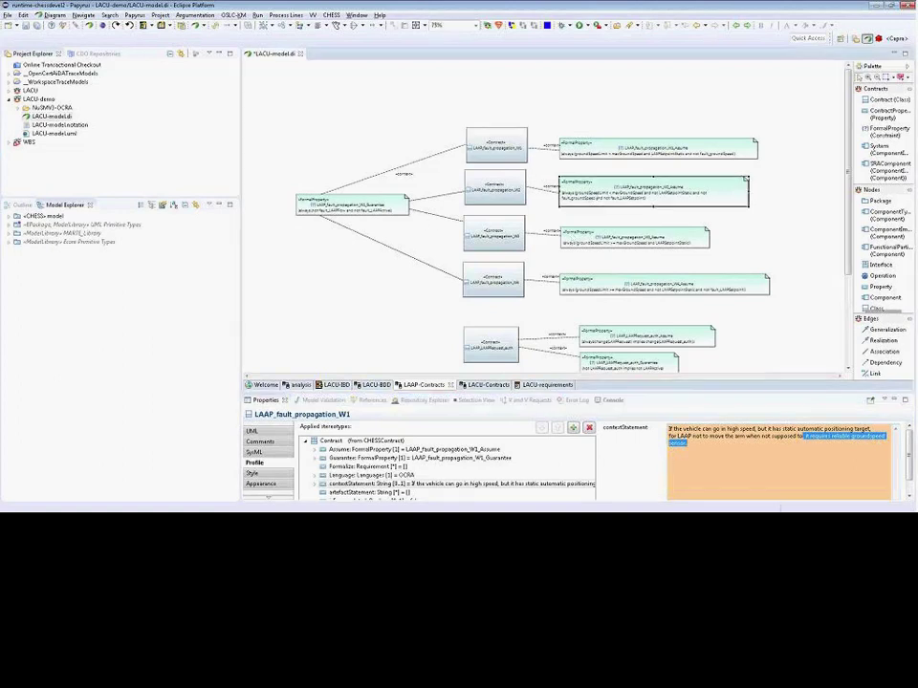
# Inspect the Contract stereotype properties of the LAAP_fault_propagation_W2 contract
pyautogui.click(484, 192)
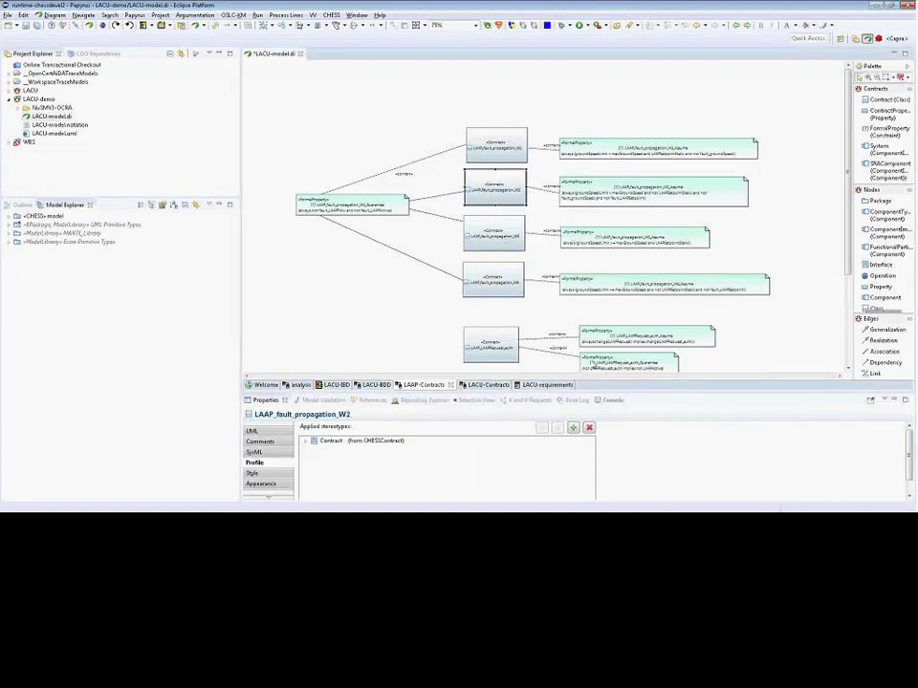
pyautogui.click(306, 442)
pyautogui.click(306, 442)
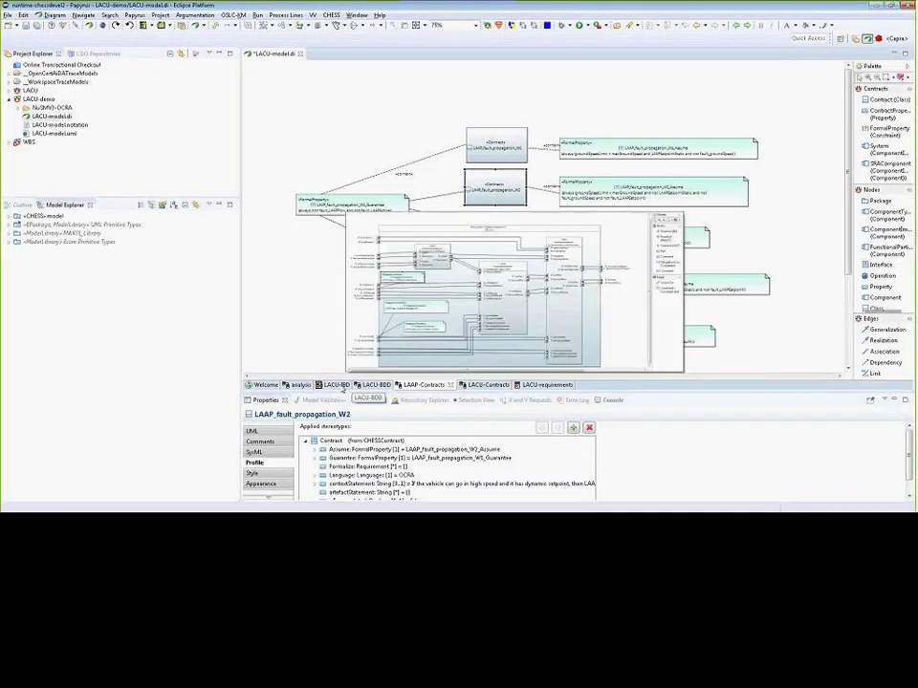
# In the LACU-IBD diagram, inspect the weak and strong contracts of the laap_1 component instance
pyautogui.click(339, 385)
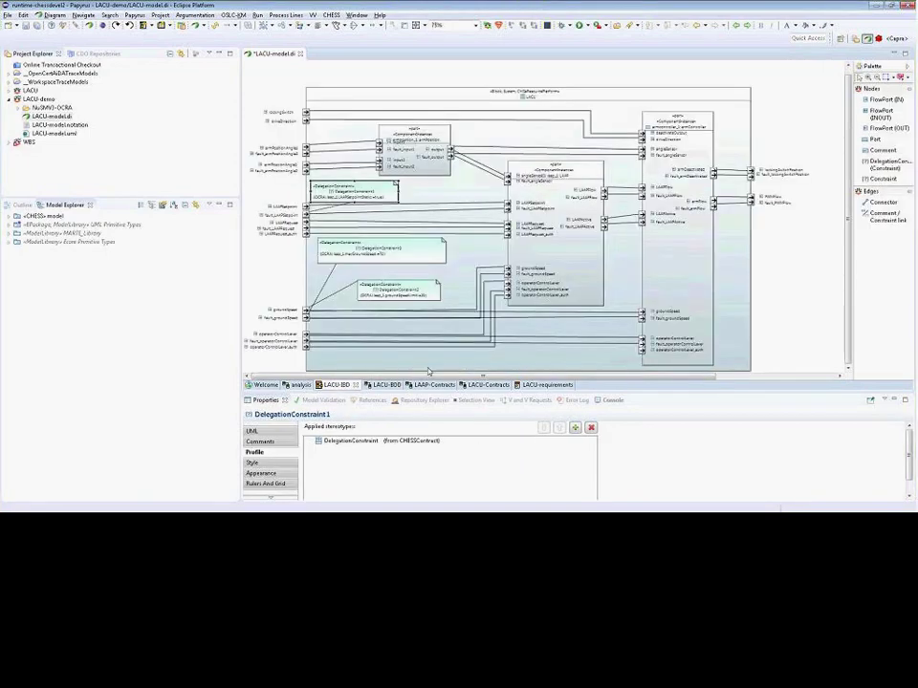
pyautogui.click(269, 497)
pyautogui.click(269, 498)
pyautogui.click(269, 497)
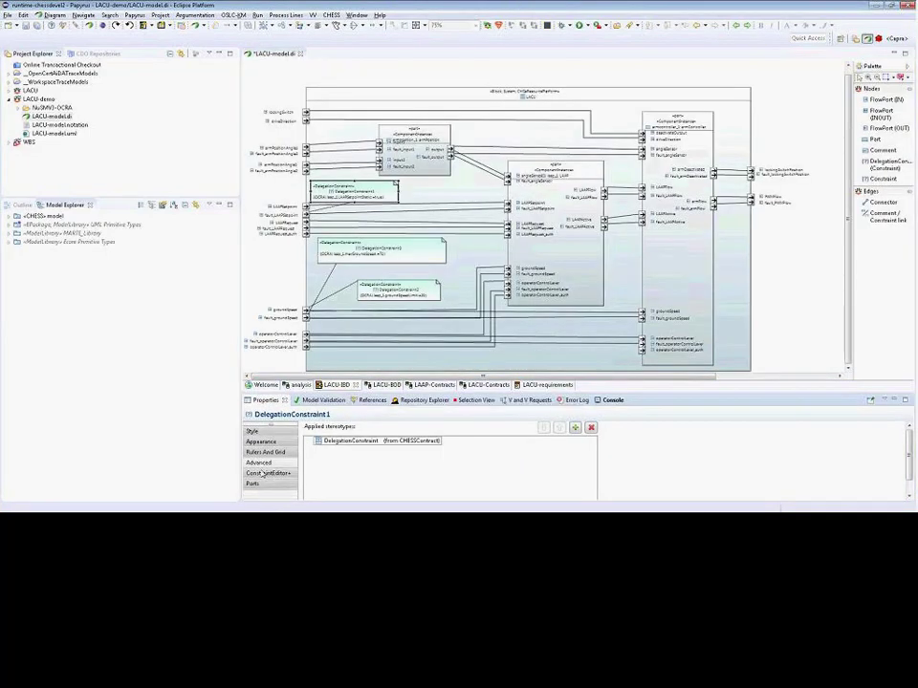
pyautogui.click(543, 267)
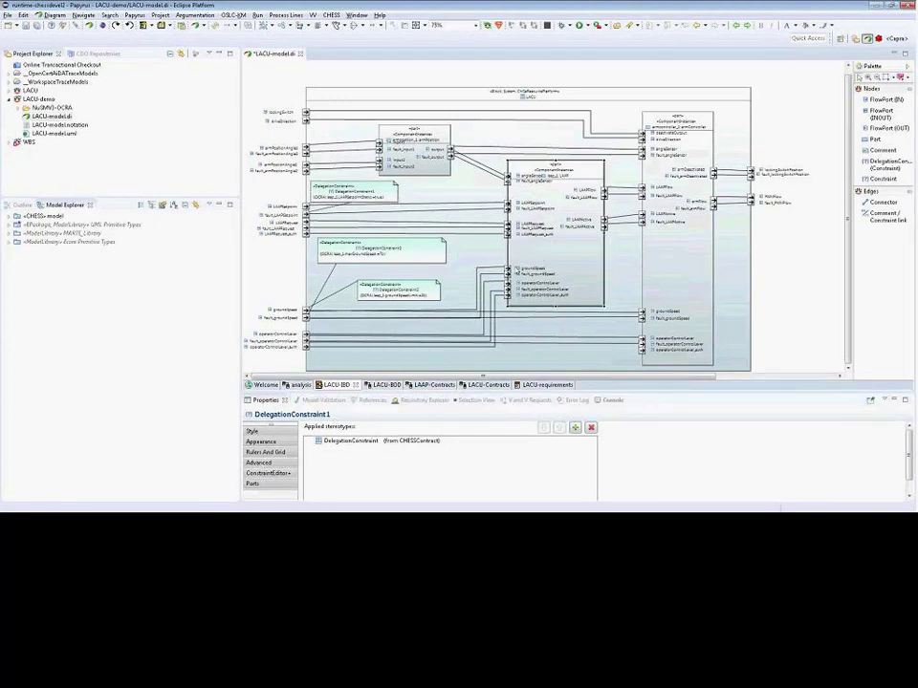
pyautogui.click(264, 497)
pyautogui.click(264, 496)
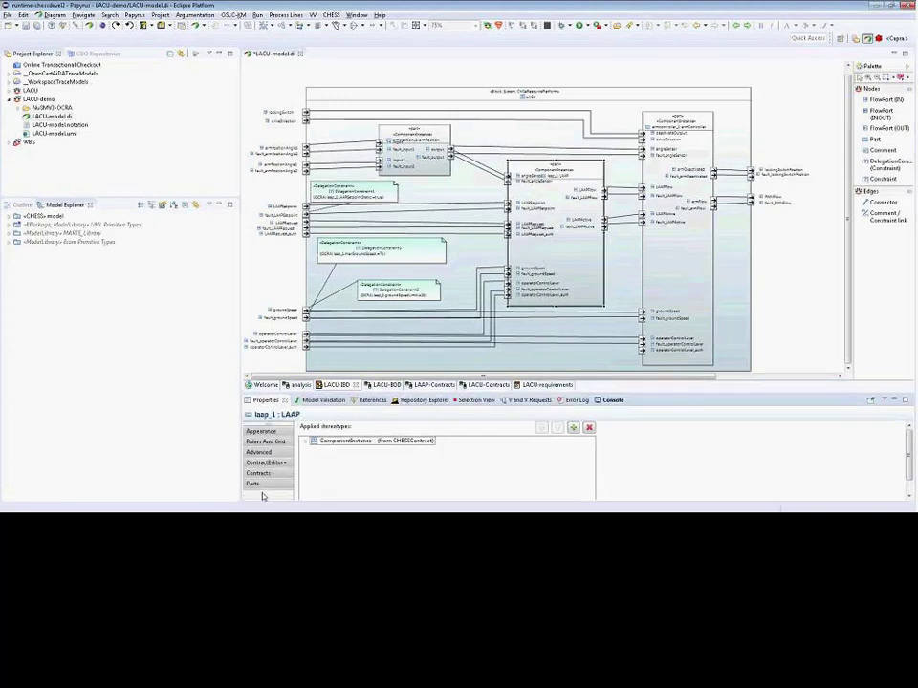
pyautogui.click(260, 472)
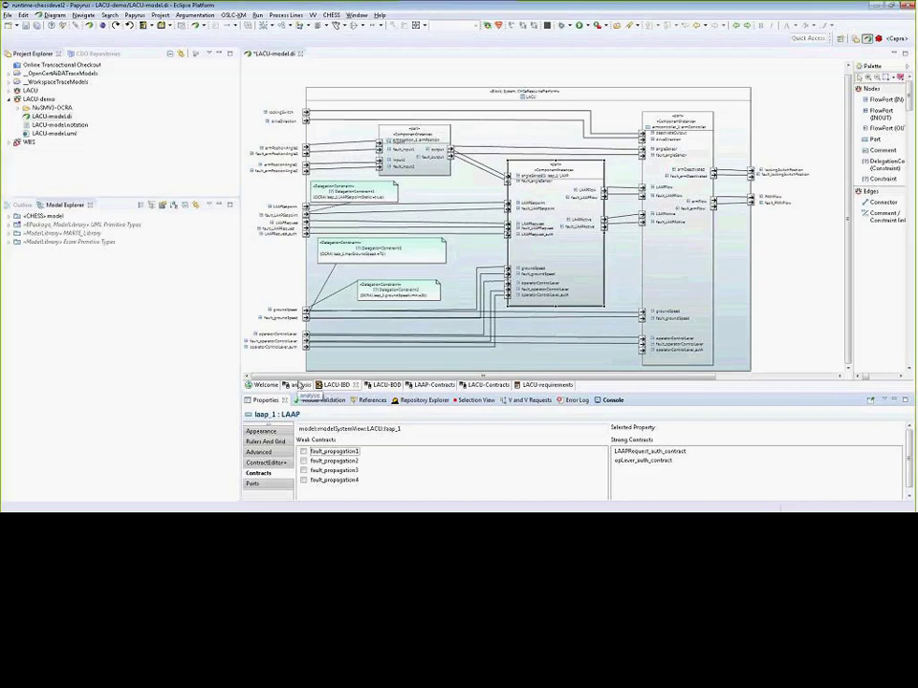
# Open the analysis diagram and move the ContractRefinementAnalysisContext1 component closer to the middle of the canvas
pyautogui.click(299, 384)
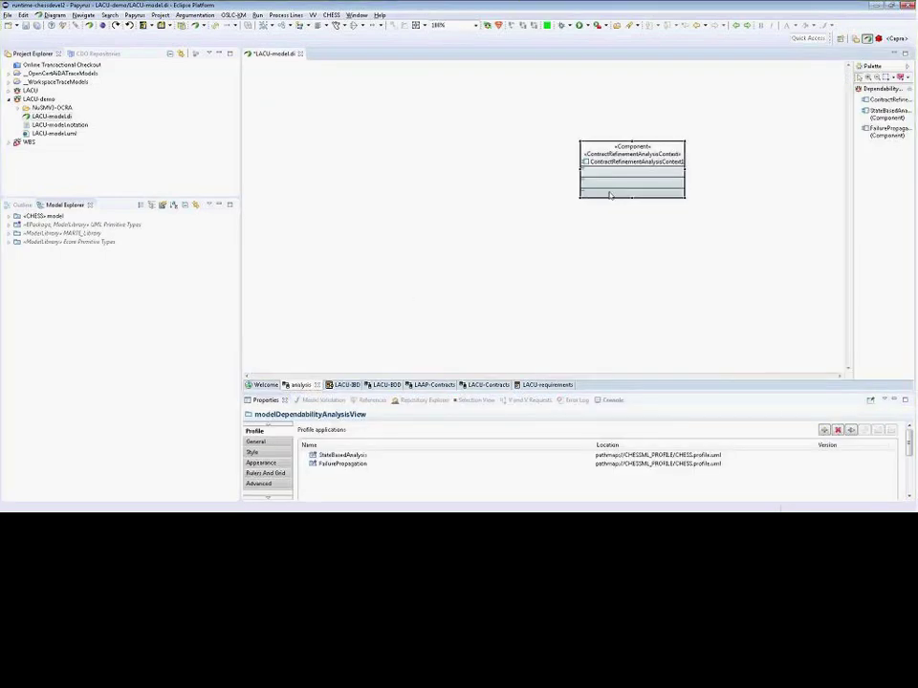
pyautogui.moveTo(607, 179); pyautogui.dragTo(499, 194)
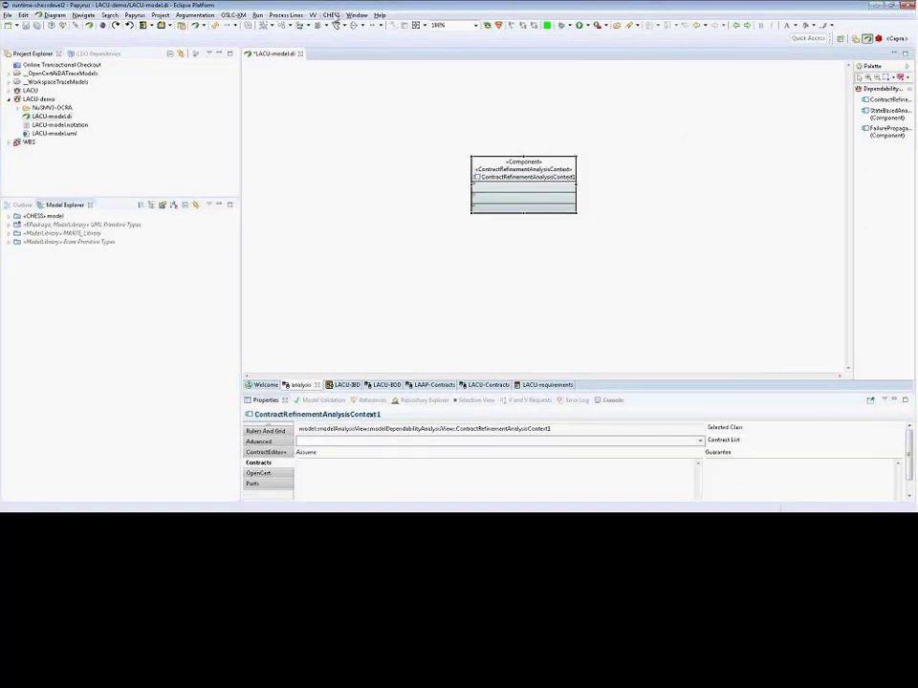
# Run Validate Properties (OCRA) with ContractRefinementAnalysisContext1, continuing past the model validation errors, and review the consistency report for the LAAP fault propagation contracts
pyautogui.click(331, 15)
pyautogui.moveTo(349, 79)
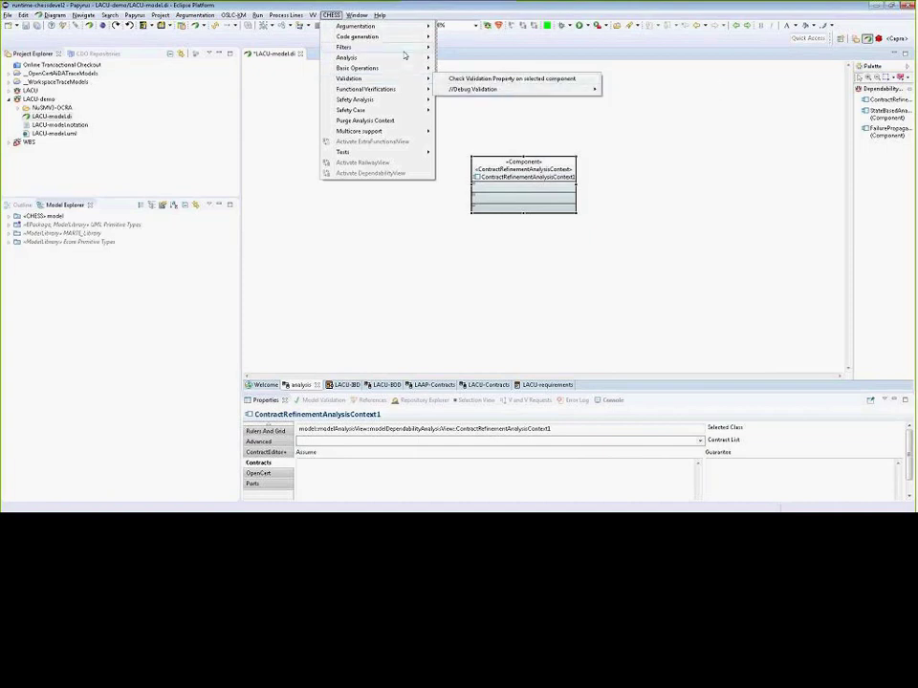
pyautogui.moveTo(421, 59)
pyautogui.moveTo(473, 58)
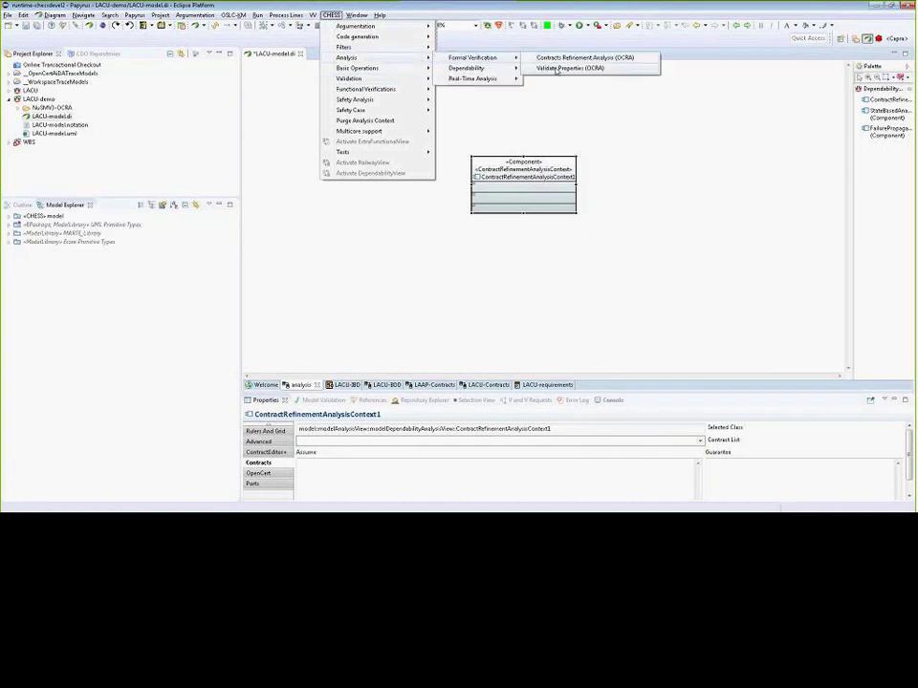
pyautogui.click(556, 69)
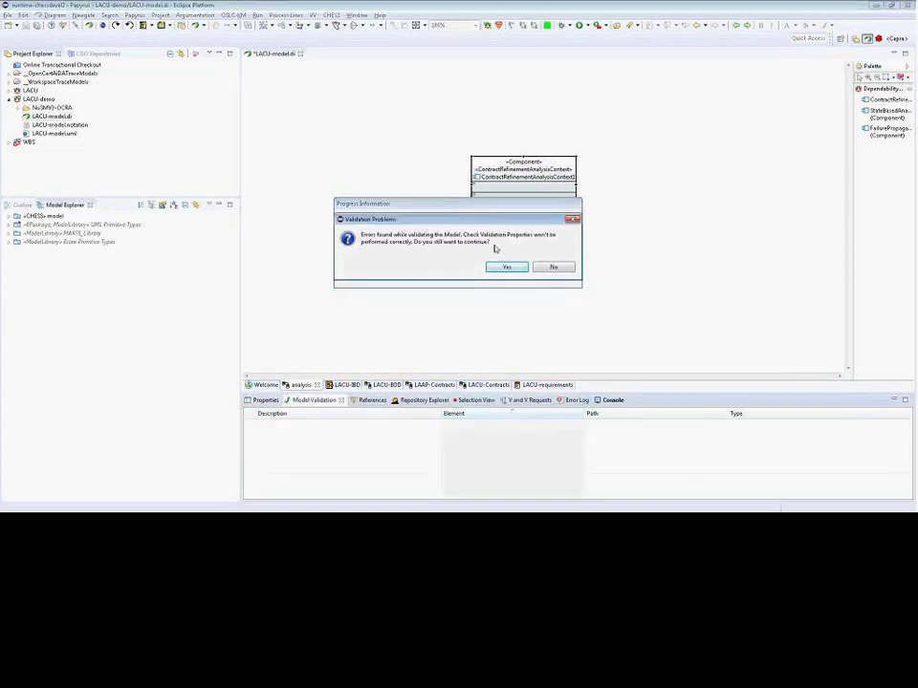
pyautogui.click(506, 266)
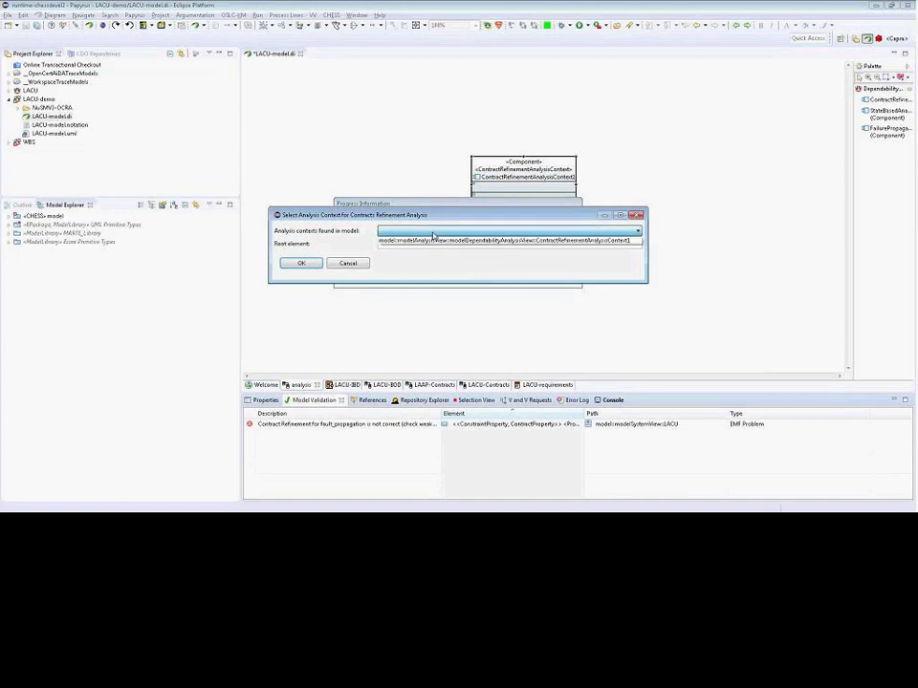
pyautogui.click(302, 263)
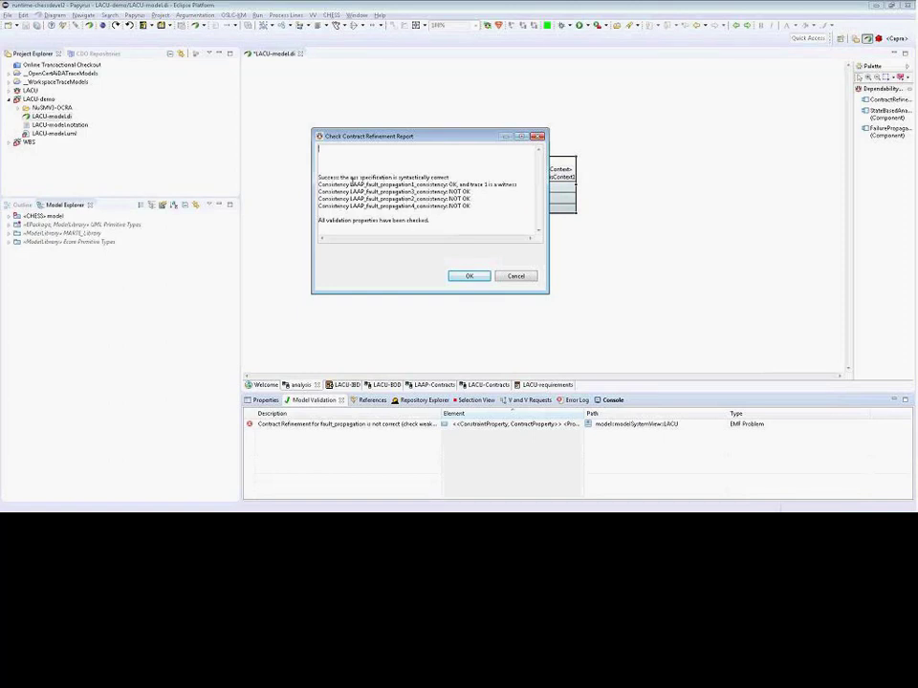
pyautogui.moveTo(351, 183); pyautogui.dragTo(395, 192)
pyautogui.click(476, 275)
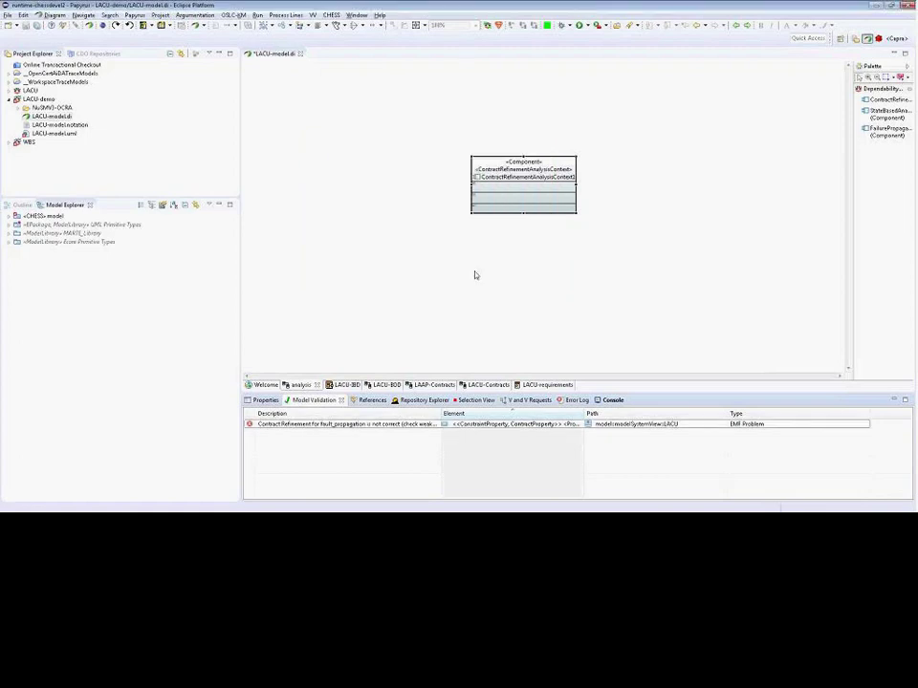
# Inspect the weak contract selection of the laap_1 component instance in the LACU-IBD diagram again
pyautogui.click(384, 386)
pyautogui.click(342, 384)
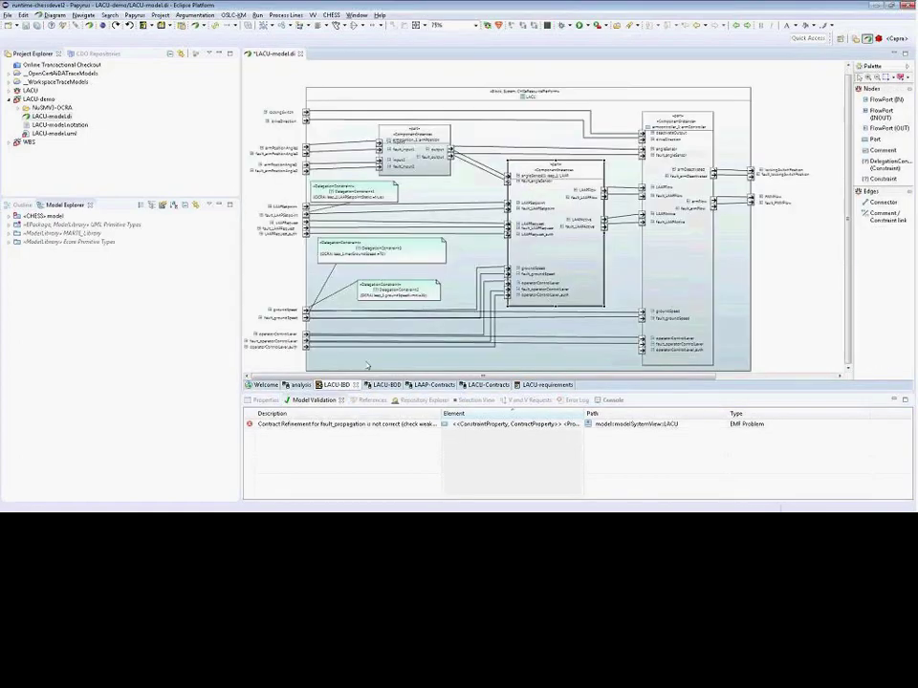
pyautogui.doubleClick(259, 430)
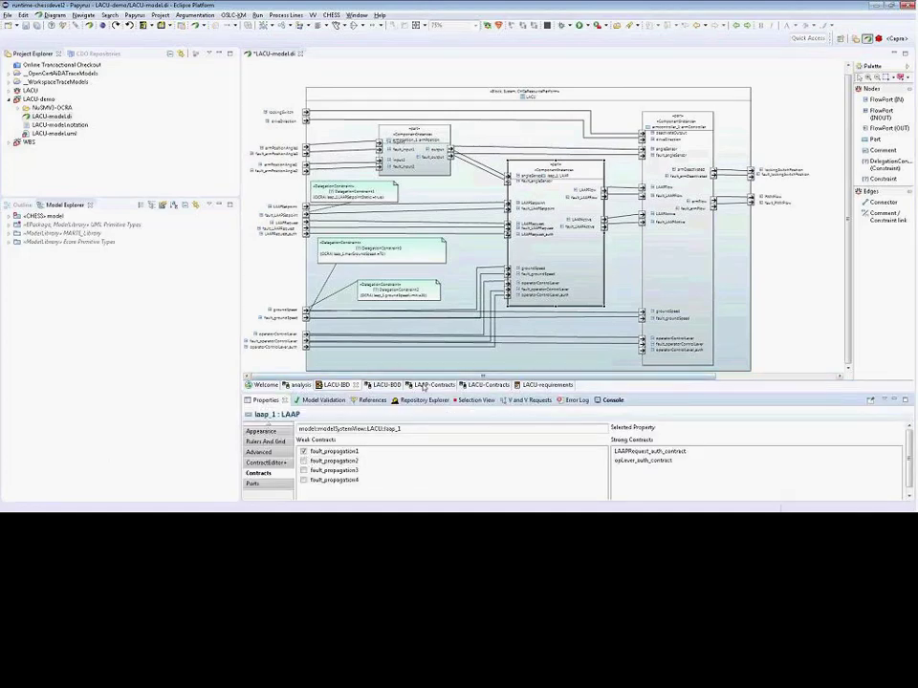
# In the LACU-BDD diagram, inspect the ContractProperty status of the LAAP block's fault_propagation1 and fault_propagation2 contracts
pyautogui.click(390, 386)
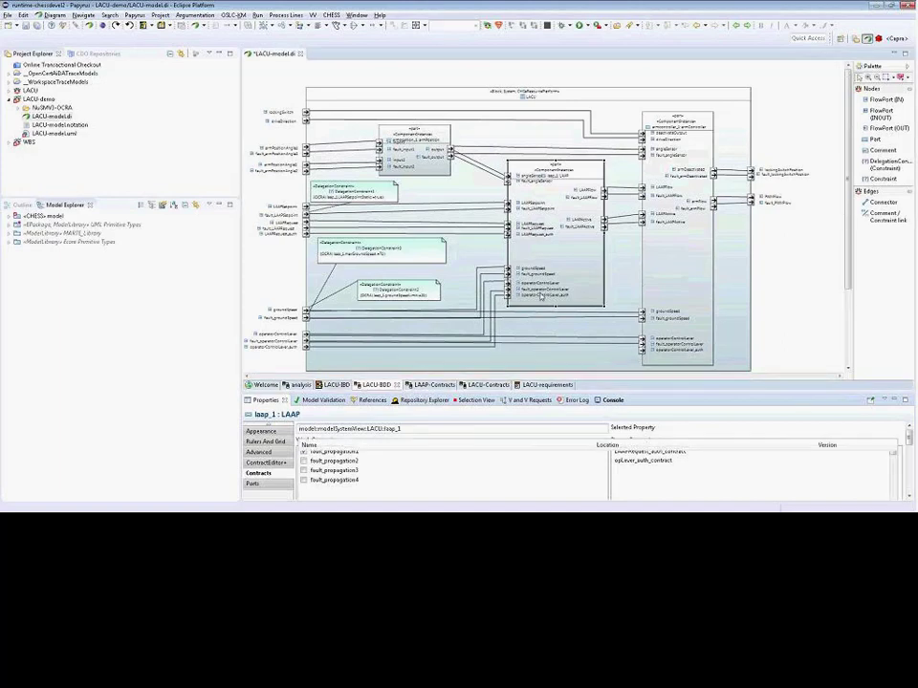
pyautogui.click(516, 325)
pyautogui.click(524, 305)
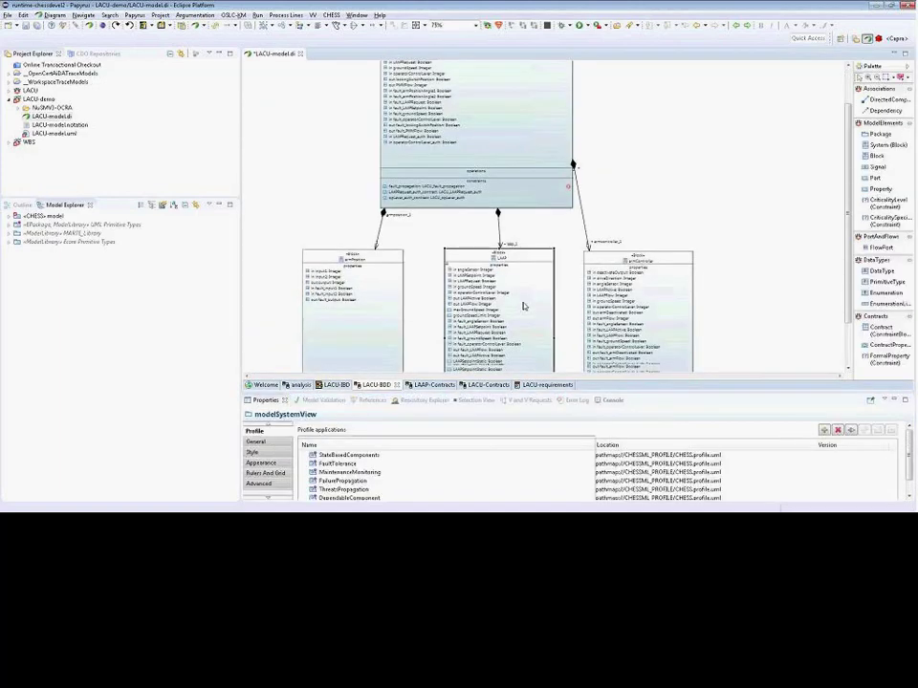
pyautogui.click(476, 338)
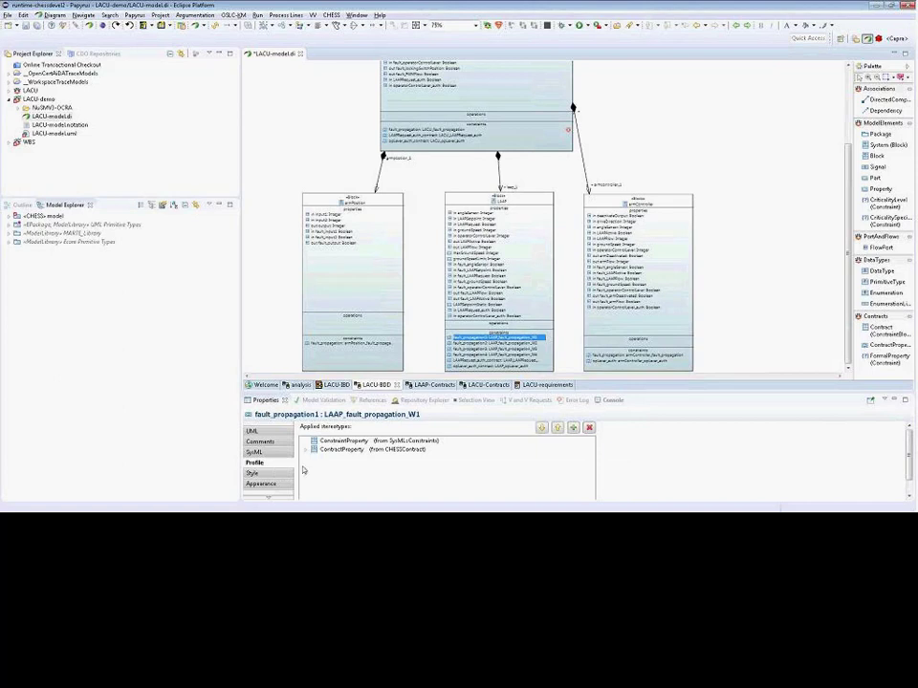
pyautogui.click(306, 449)
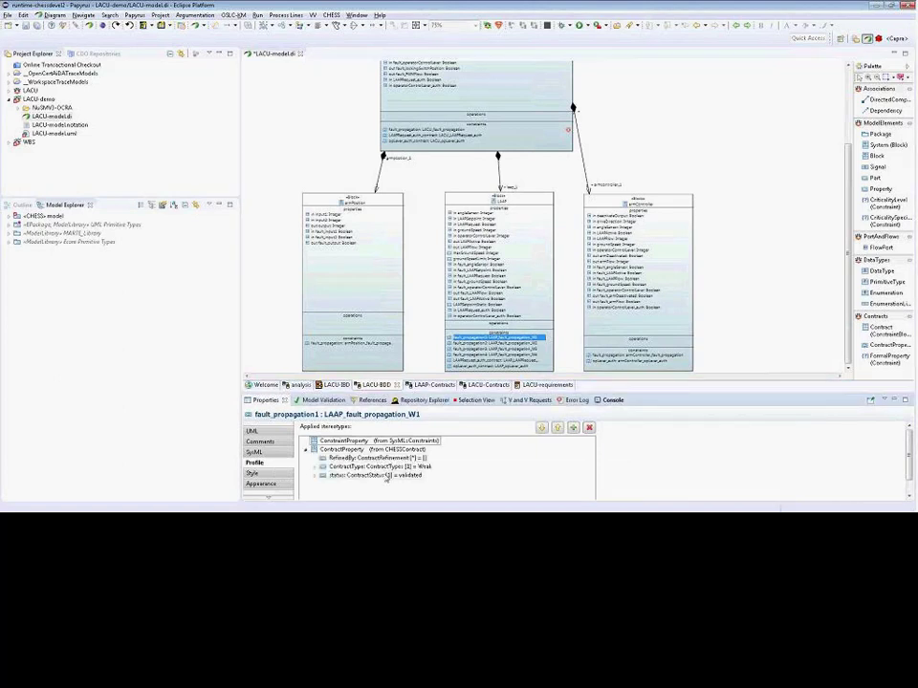
pyautogui.click(488, 342)
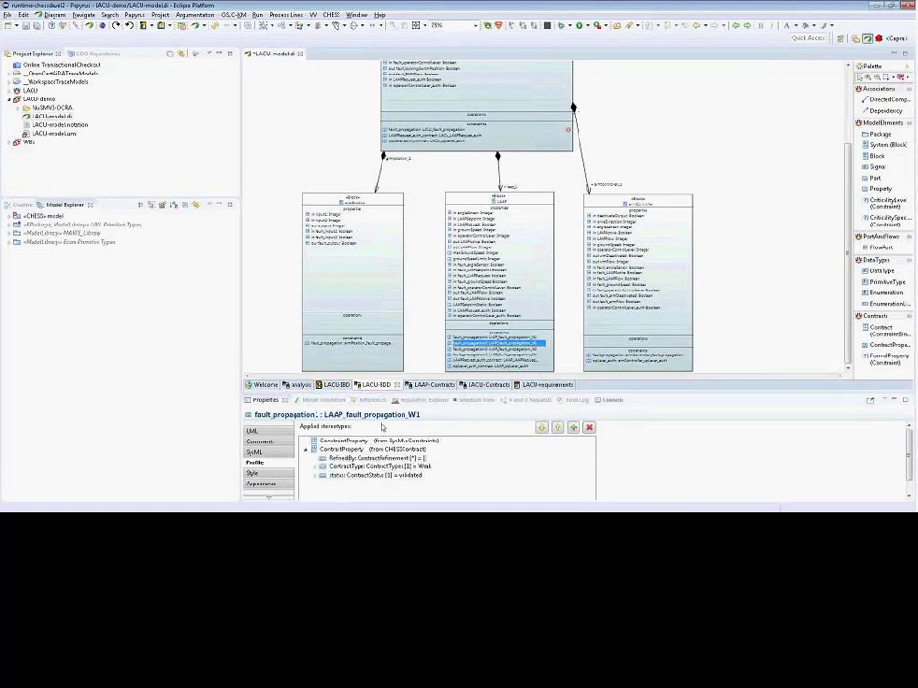
pyautogui.doubleClick(324, 449)
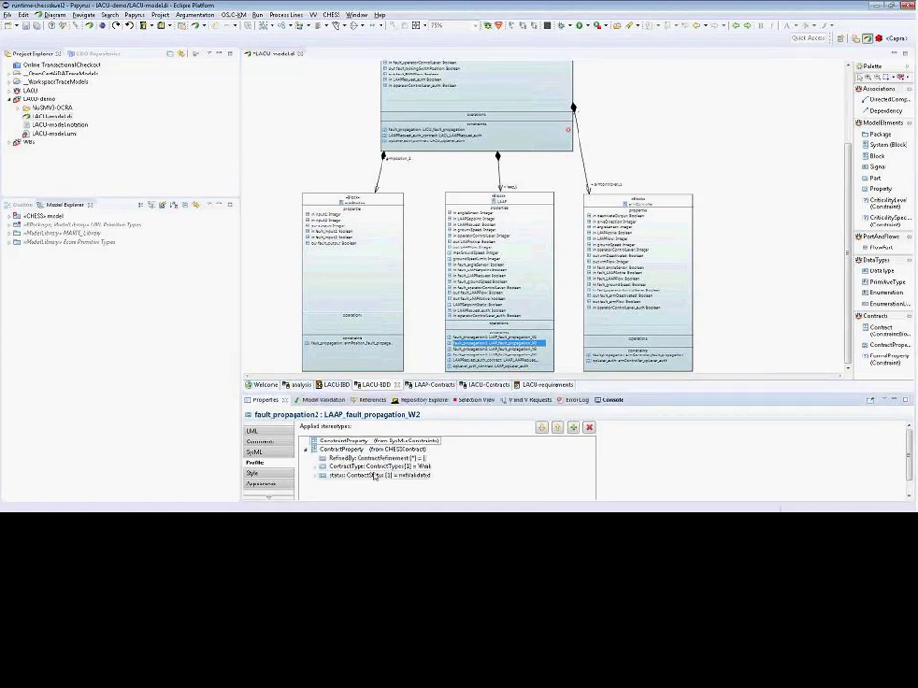
pyautogui.click(534, 351)
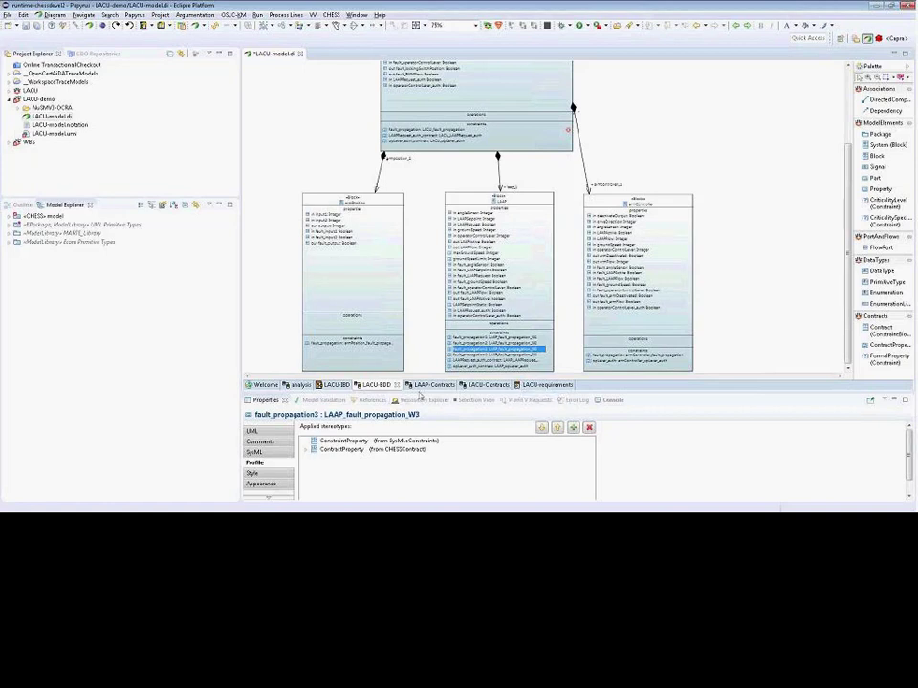
# Generate argument fragments from ContractRefinementAnalysisContext1 with root element LACU into the /Arg-Fragment-Model/ARGUMENTATION folder
pyautogui.click(418, 398)
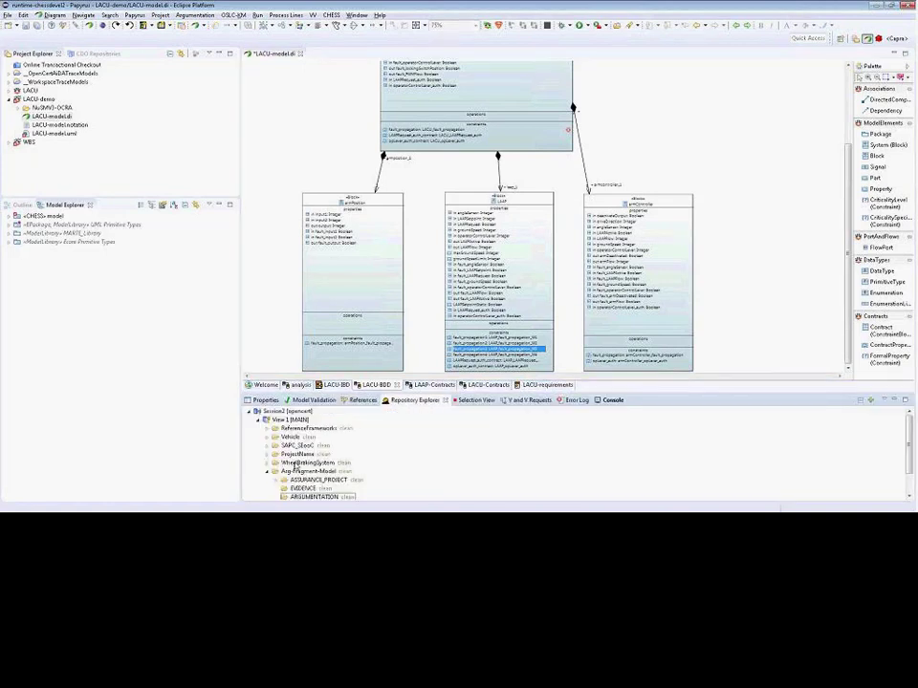
pyautogui.scroll(-1, 302, 464)
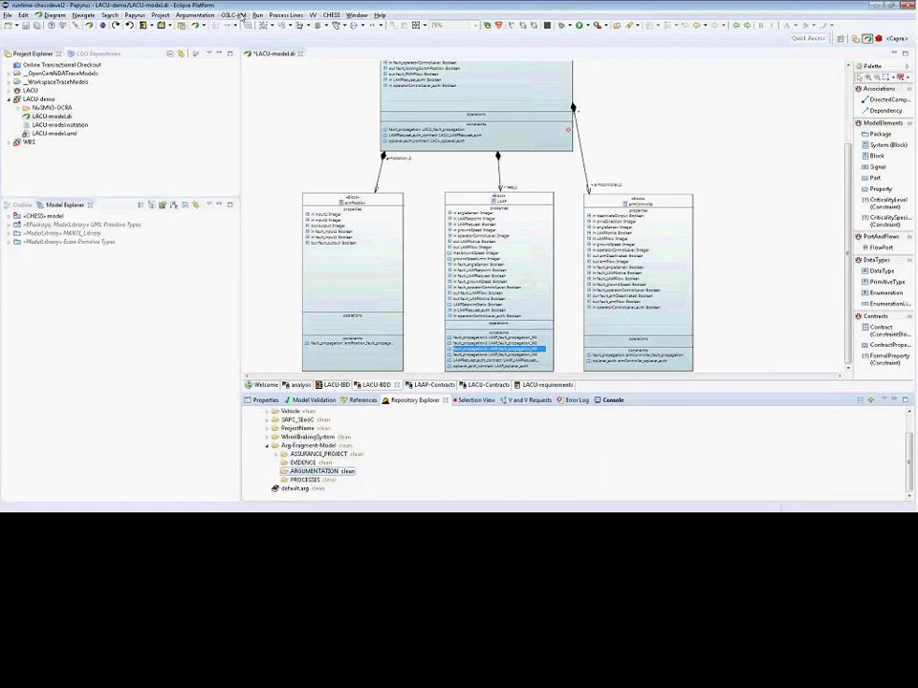
pyautogui.click(331, 16)
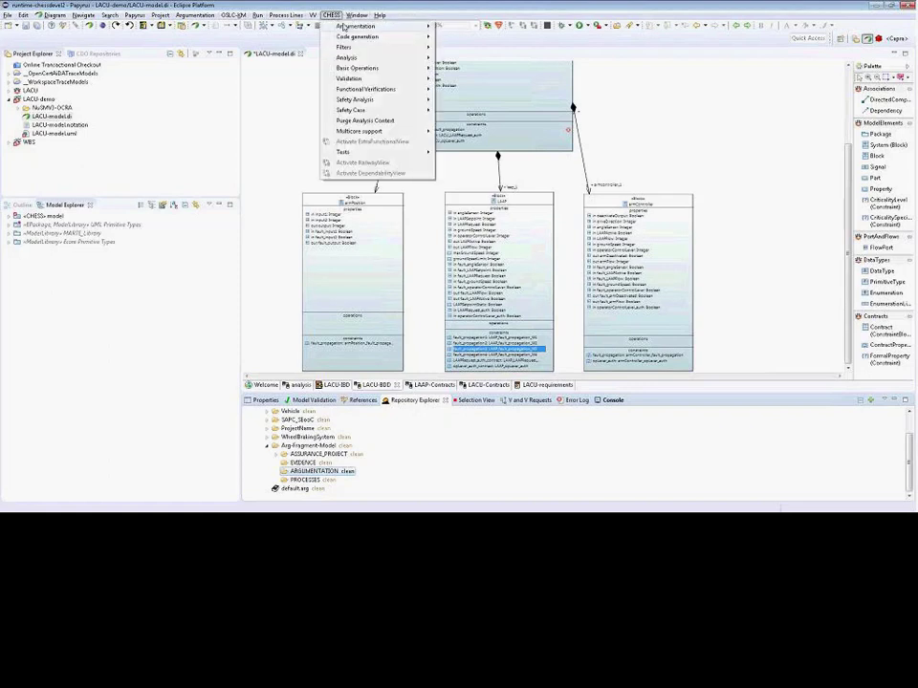
pyautogui.moveTo(342, 25)
pyautogui.click(506, 25)
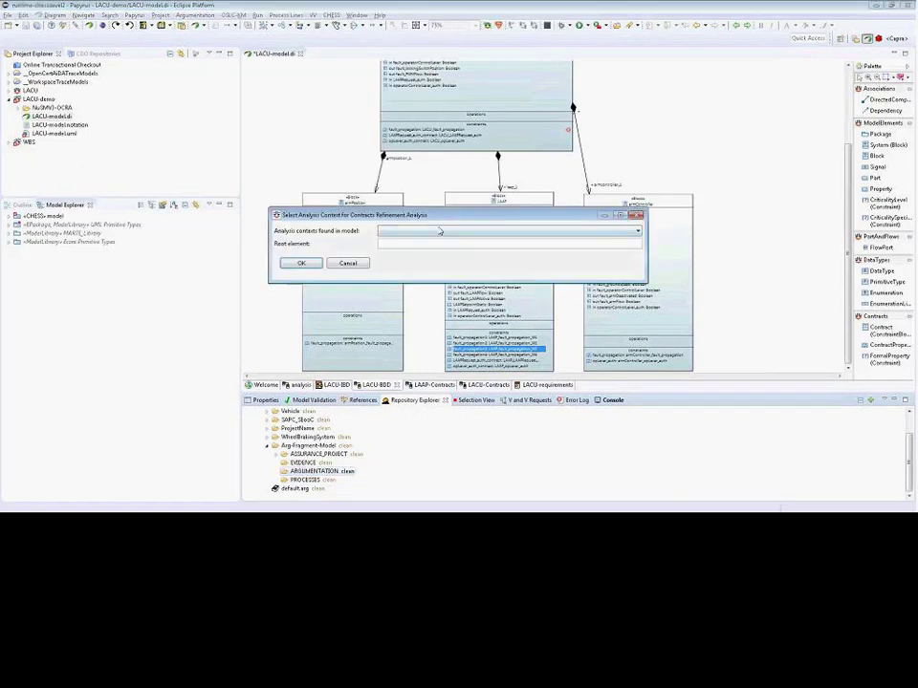
pyautogui.click(439, 231)
pyautogui.click(436, 242)
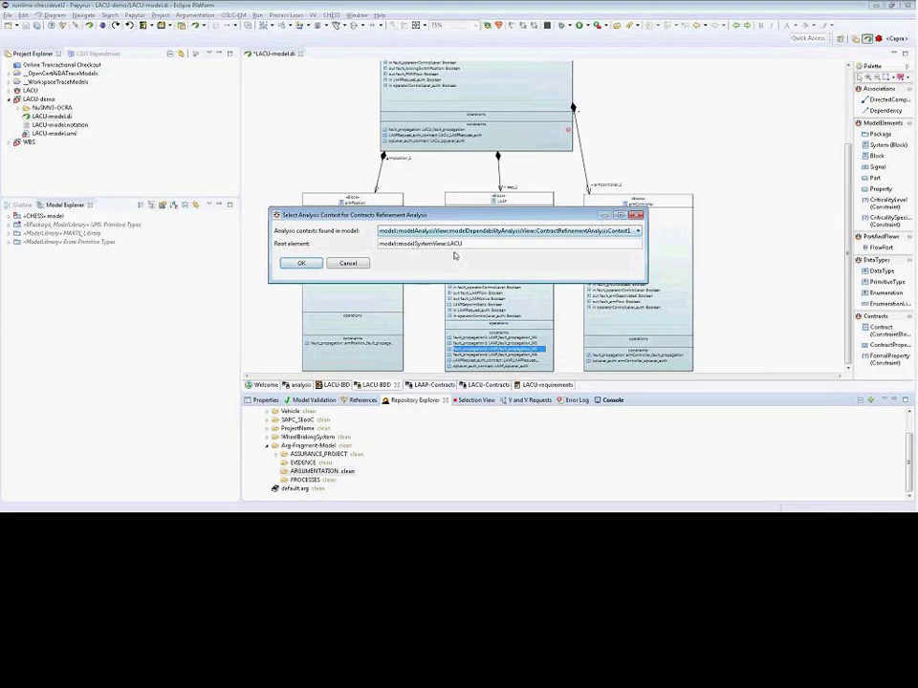
pyautogui.click(301, 263)
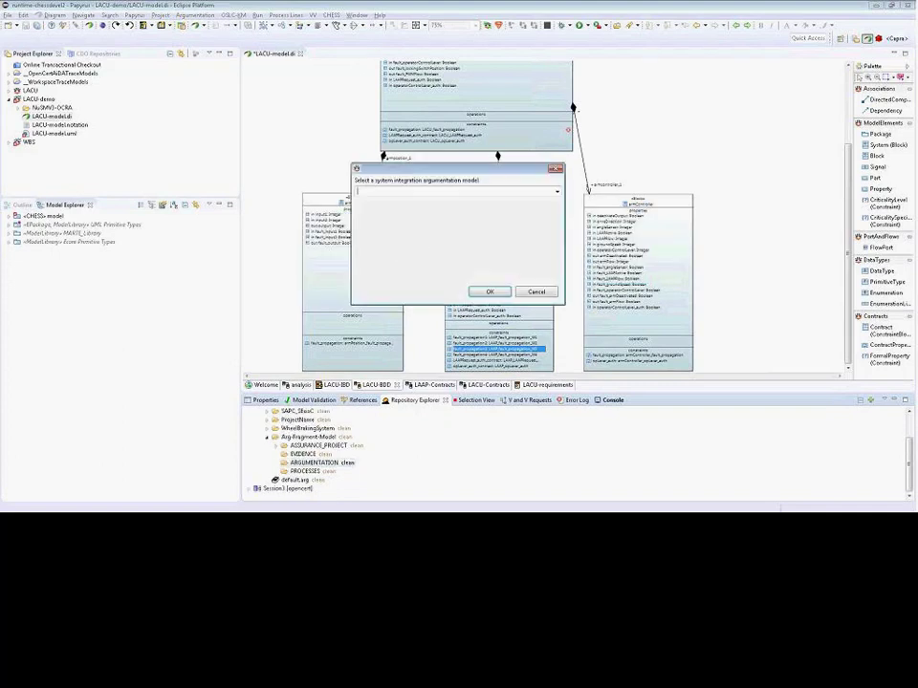
pyautogui.click(556, 191)
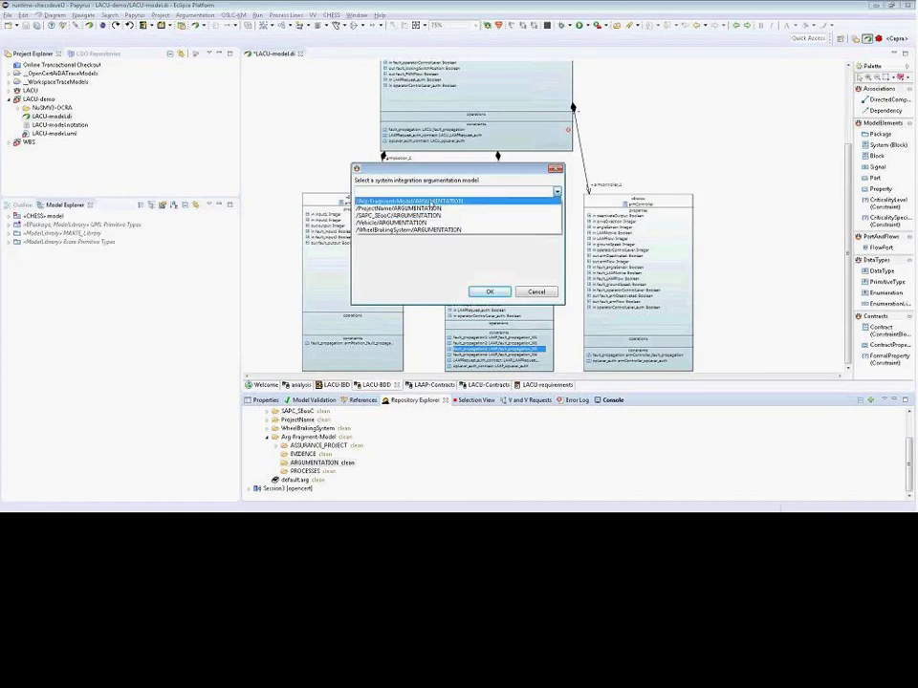
pyautogui.click(435, 203)
pyautogui.click(481, 291)
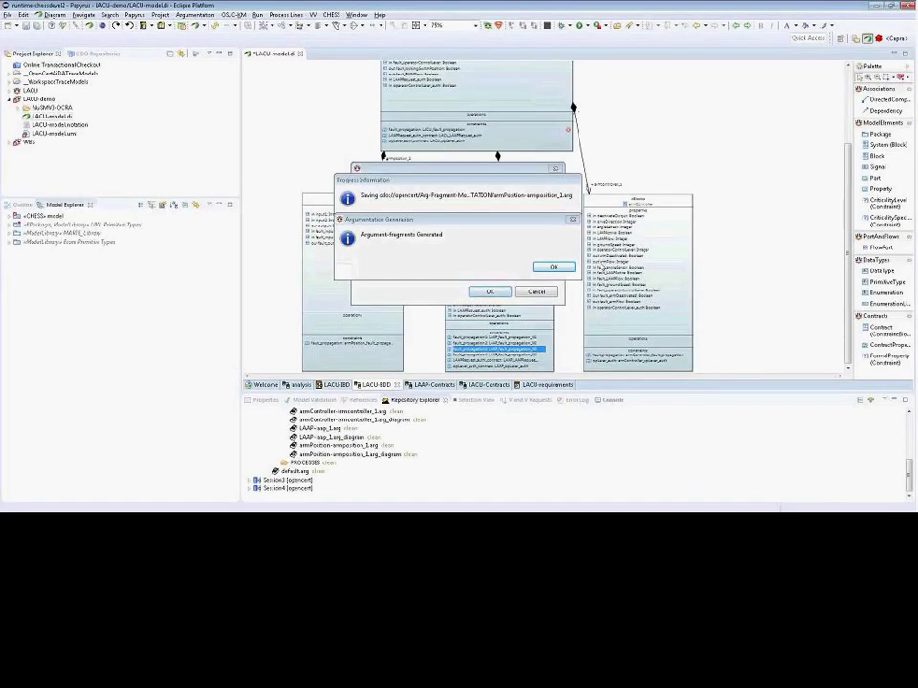
pyautogui.click(552, 267)
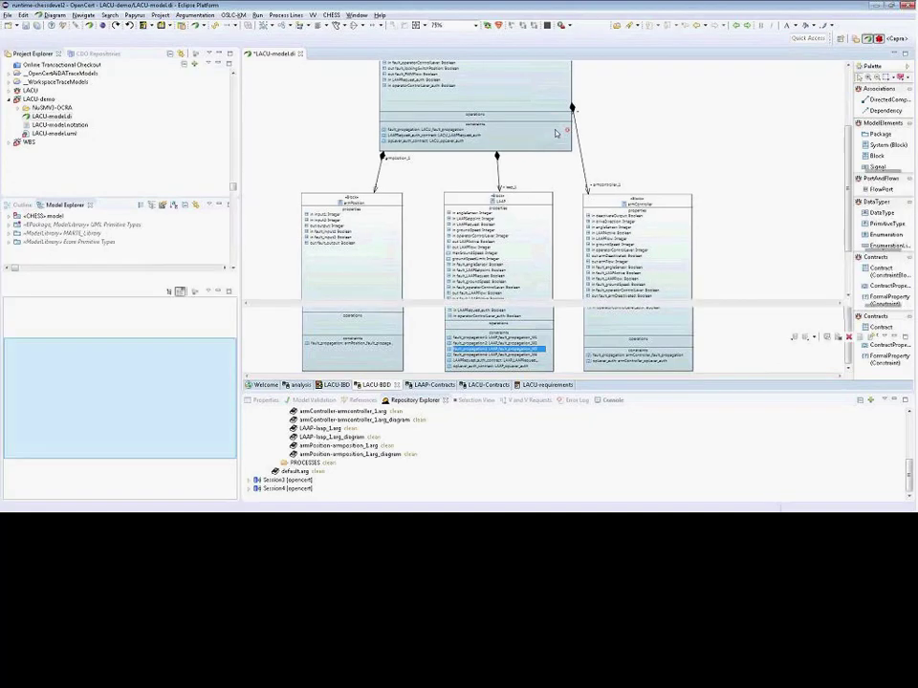
# Open the generated LACU.arg_diagram and widen the top-level LACU_conf goal
pyautogui.click(81, 160)
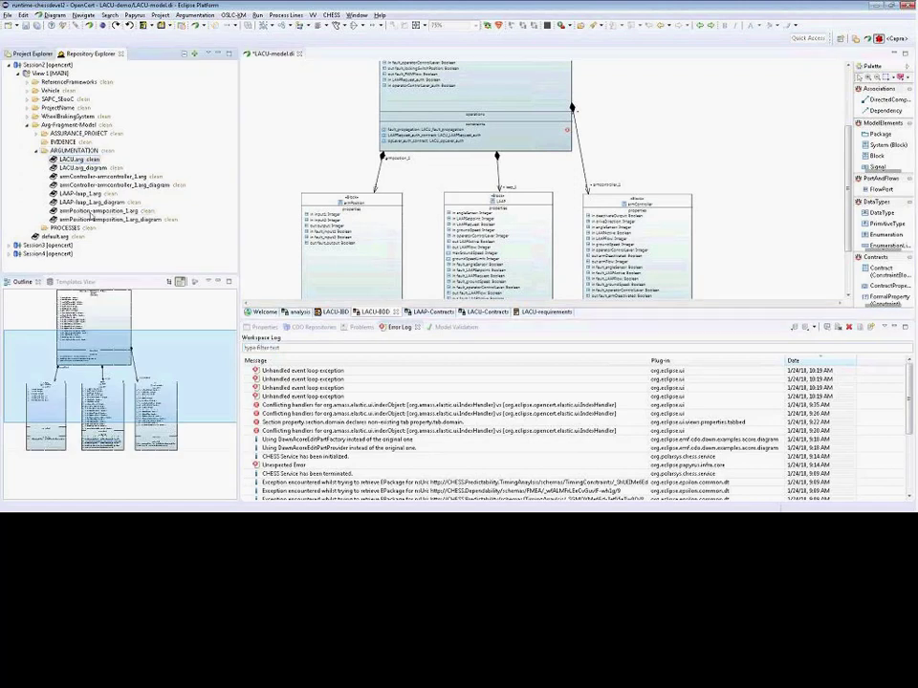
pyautogui.click(77, 167)
pyautogui.doubleClick(76, 167)
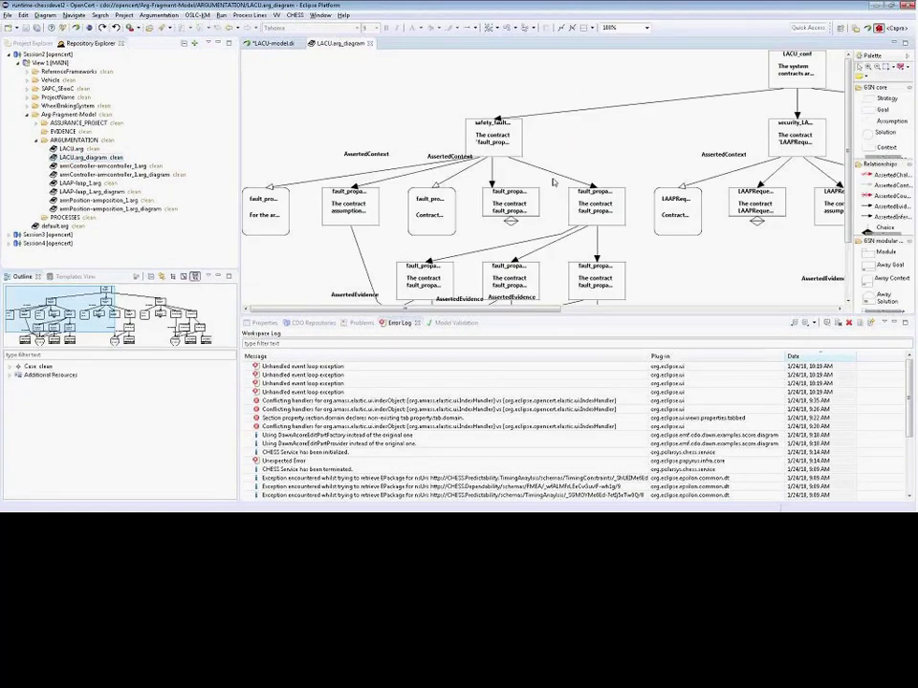
pyautogui.moveTo(546, 311); pyautogui.dragTo(645, 308)
pyautogui.click(570, 61)
pyautogui.moveTo(563, 51); pyautogui.dragTo(517, 50)
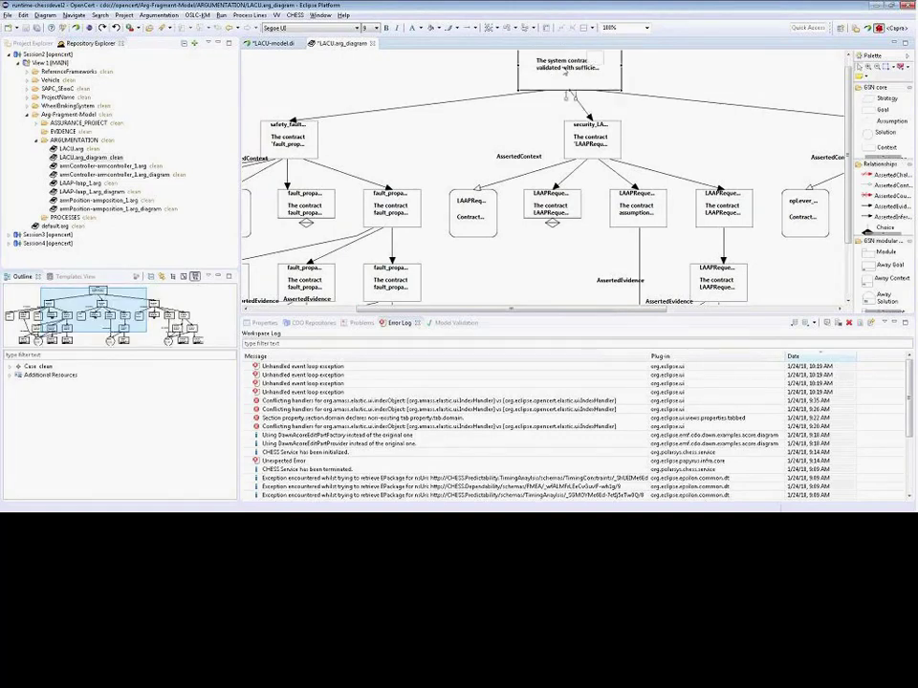
# Widen the safety_fault_propagation_sat goal enough to show its full name and description
pyautogui.click(314, 138)
pyautogui.moveTo(318, 139); pyautogui.dragTo(439, 140)
pyautogui.click(335, 140)
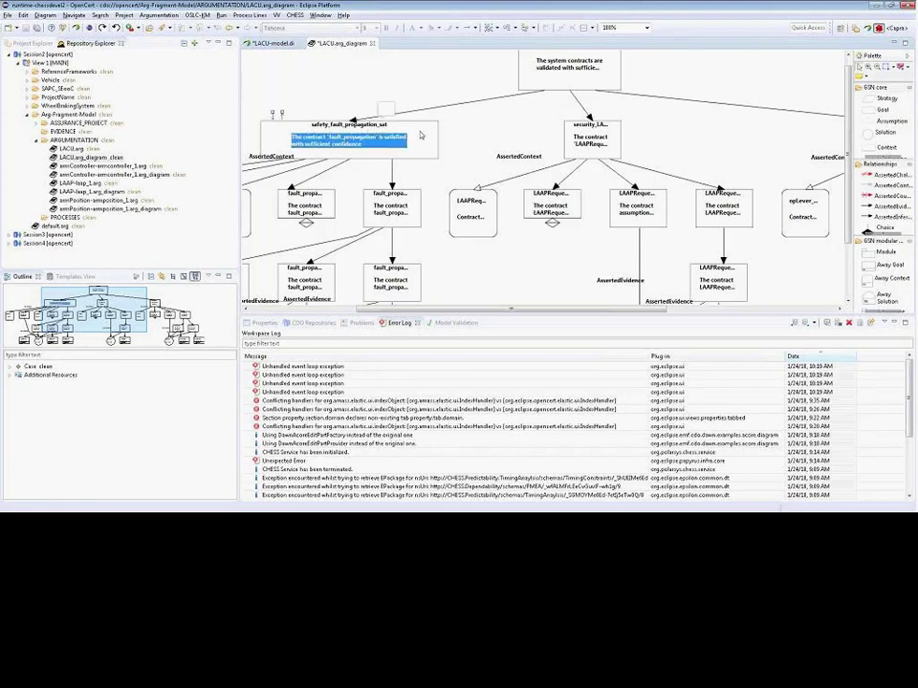
pyautogui.click(422, 135)
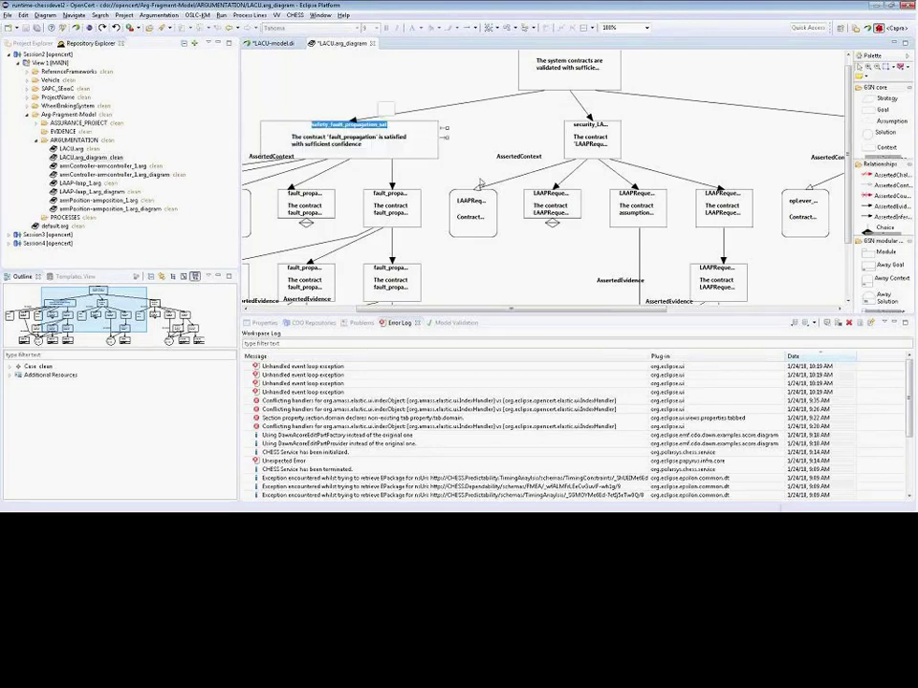
# Move the context elements of the LAAPRequest and fault_propagation contracts up beside their parent goals
pyautogui.click(469, 205)
pyautogui.moveTo(468, 206); pyautogui.dragTo(478, 151)
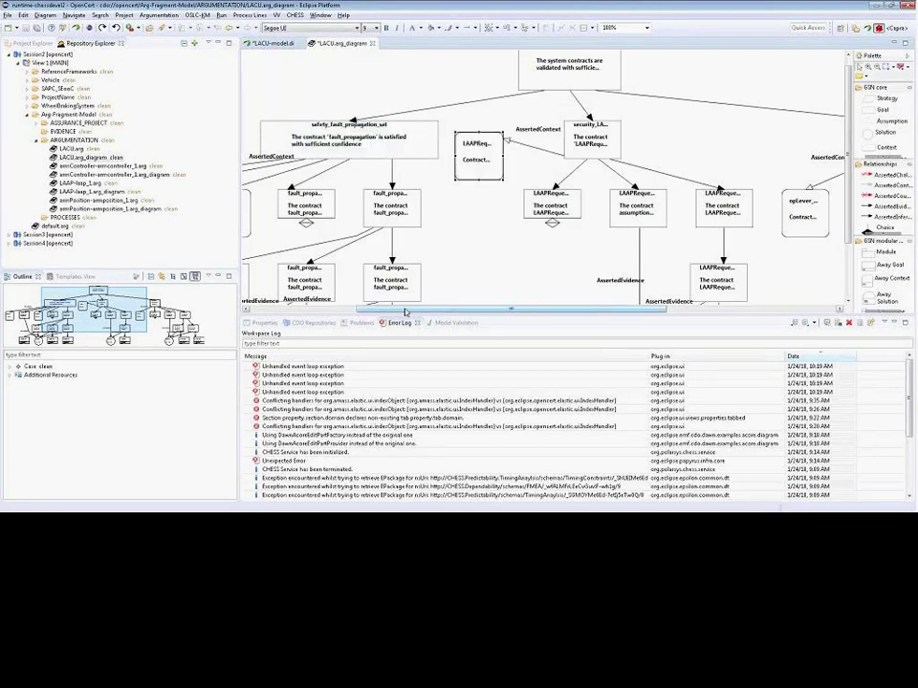
pyautogui.moveTo(404, 309); pyautogui.dragTo(331, 308)
pyautogui.moveTo(367, 206); pyautogui.dragTo(321, 114)
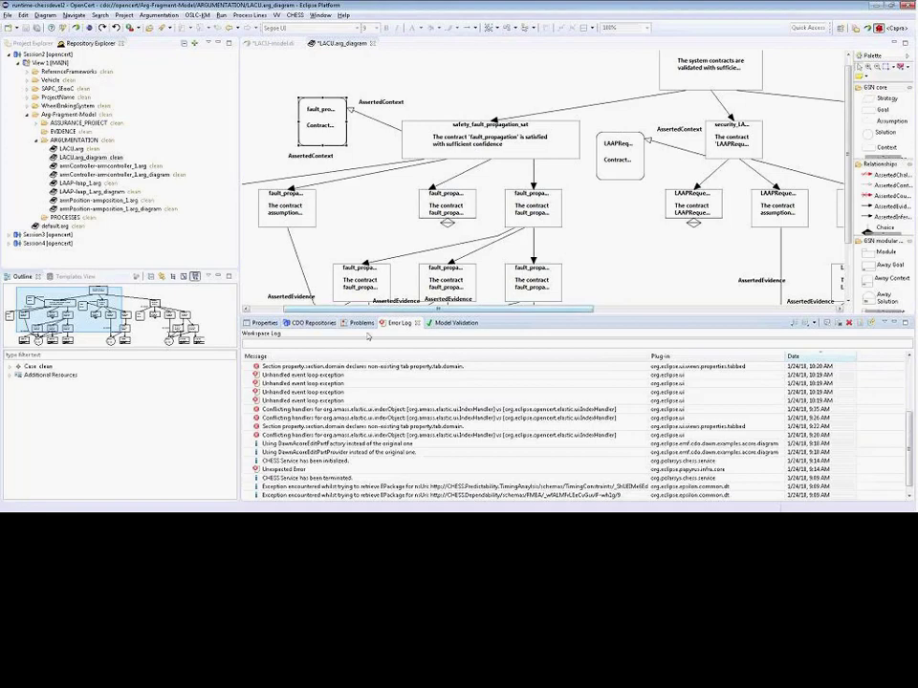
# Inspect the description of the fault_propagation_LACU-SWSR2 context and the properties of the fault_propagation_confidence goal
pyautogui.click(264, 322)
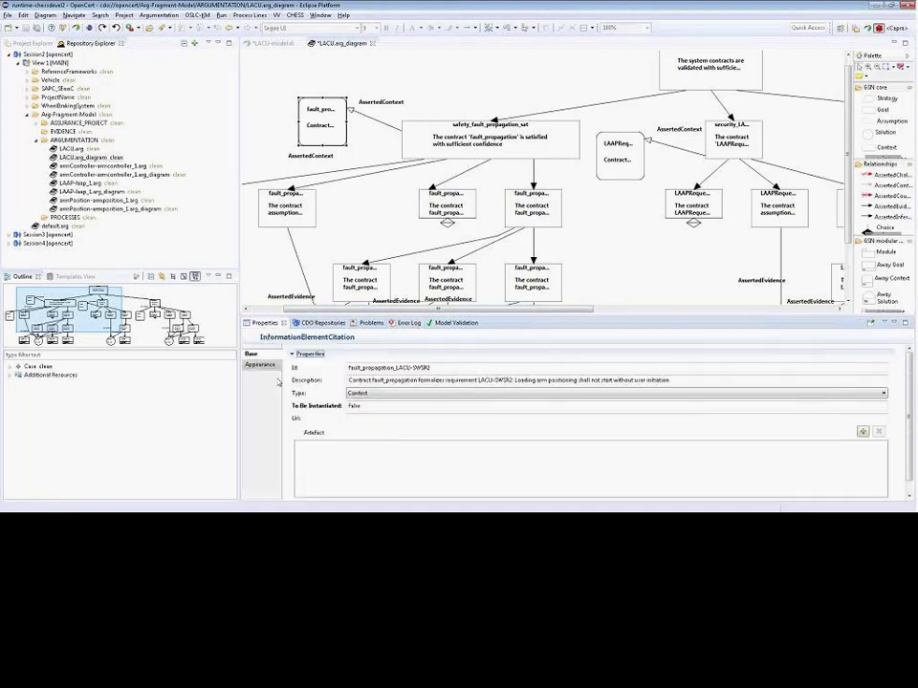
pyautogui.moveTo(329, 128); pyautogui.dragTo(324, 128)
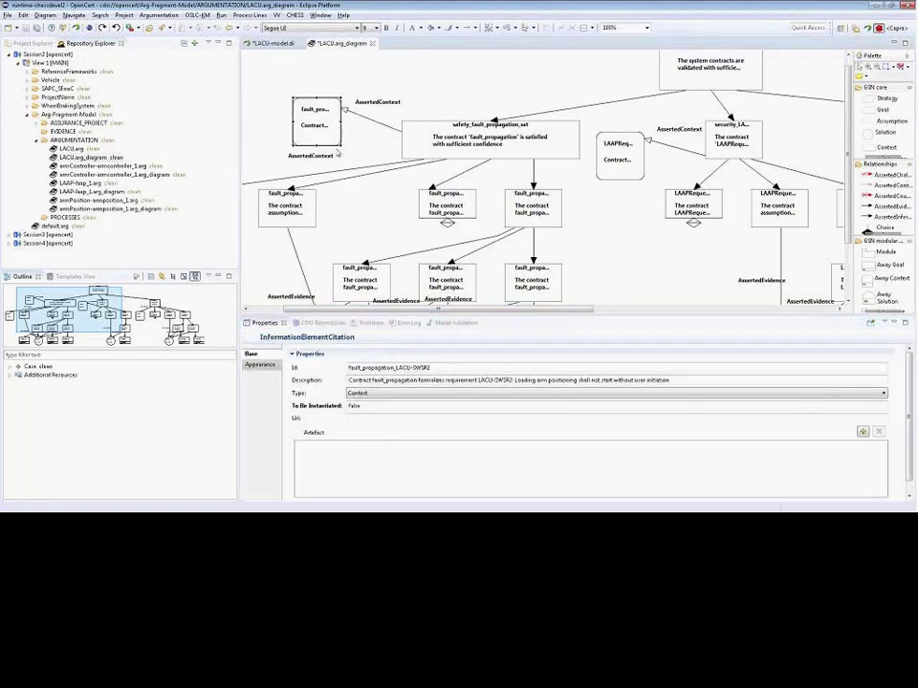
pyautogui.moveTo(392, 381); pyautogui.dragTo(499, 381)
pyautogui.click(512, 381)
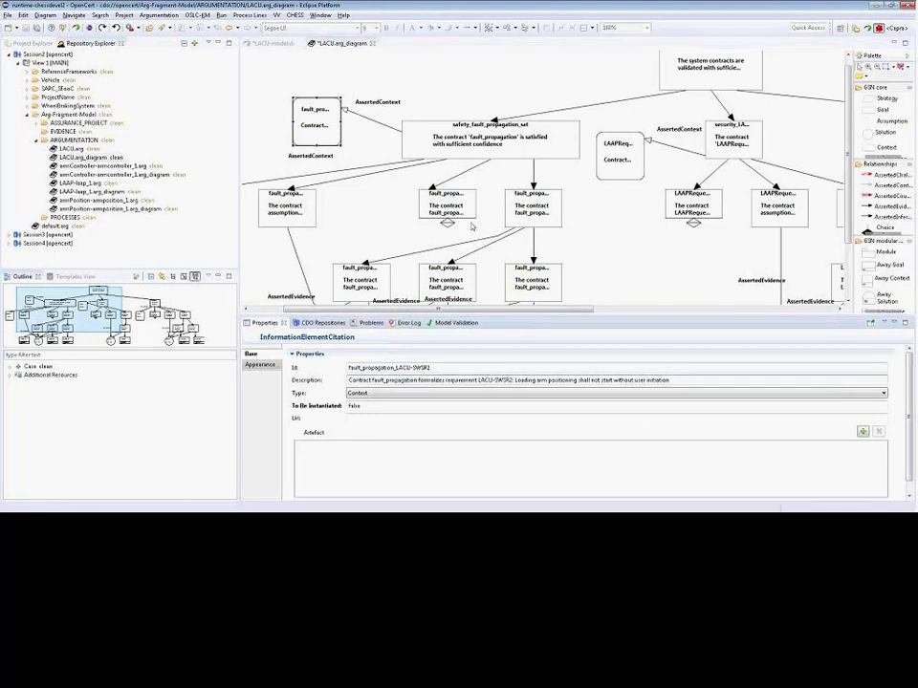
pyautogui.moveTo(447, 201); pyautogui.dragTo(431, 201)
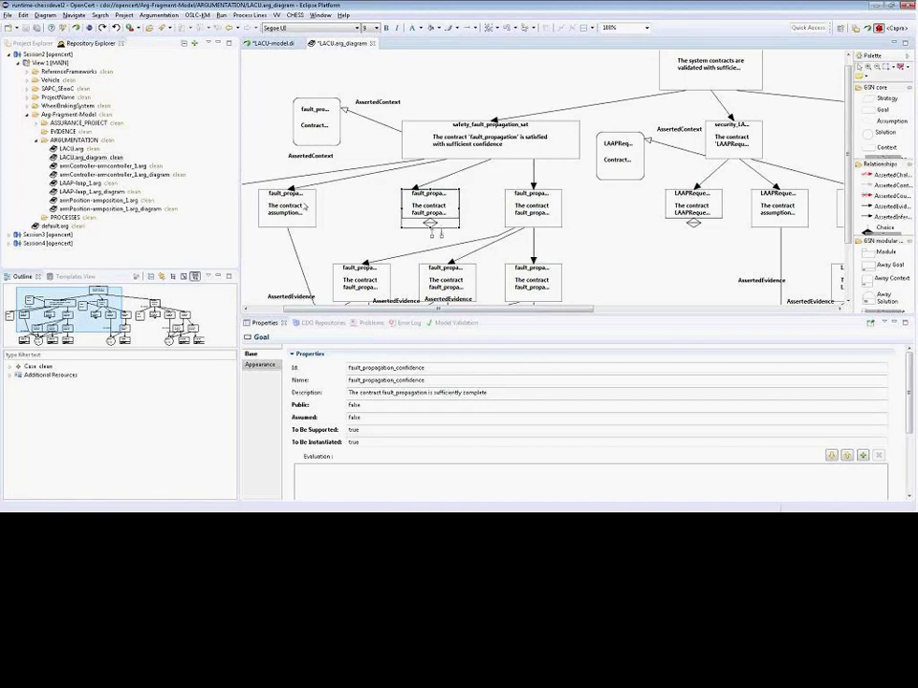
# Shift the fault_propagation_context element slightly up and right so it lines up beside the contract's assumptions goal
pyautogui.hscroll(-2, 284, 279)
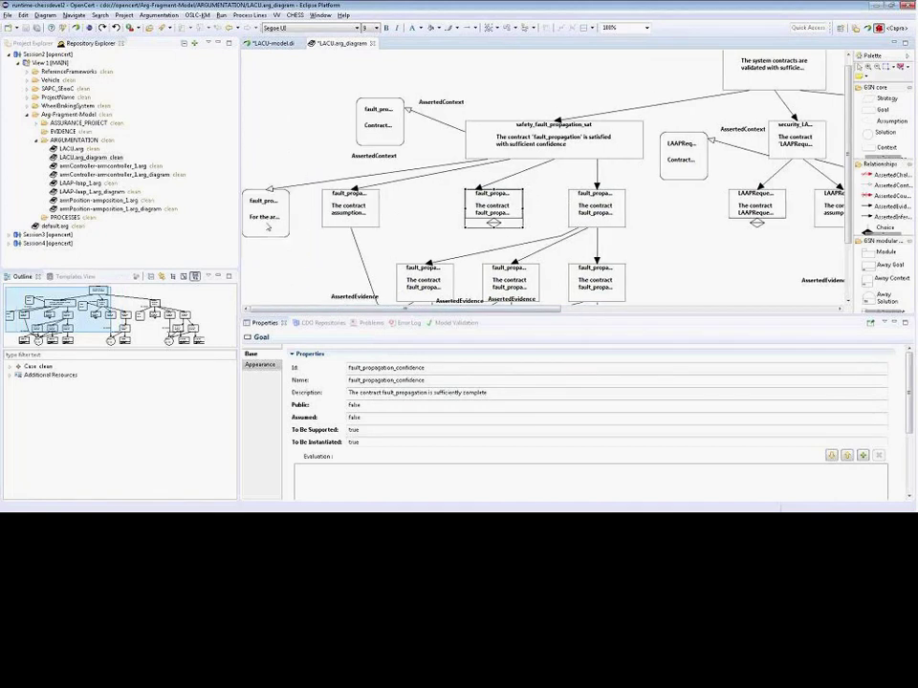
pyautogui.moveTo(265, 216); pyautogui.dragTo(271, 205)
pyautogui.click(493, 205)
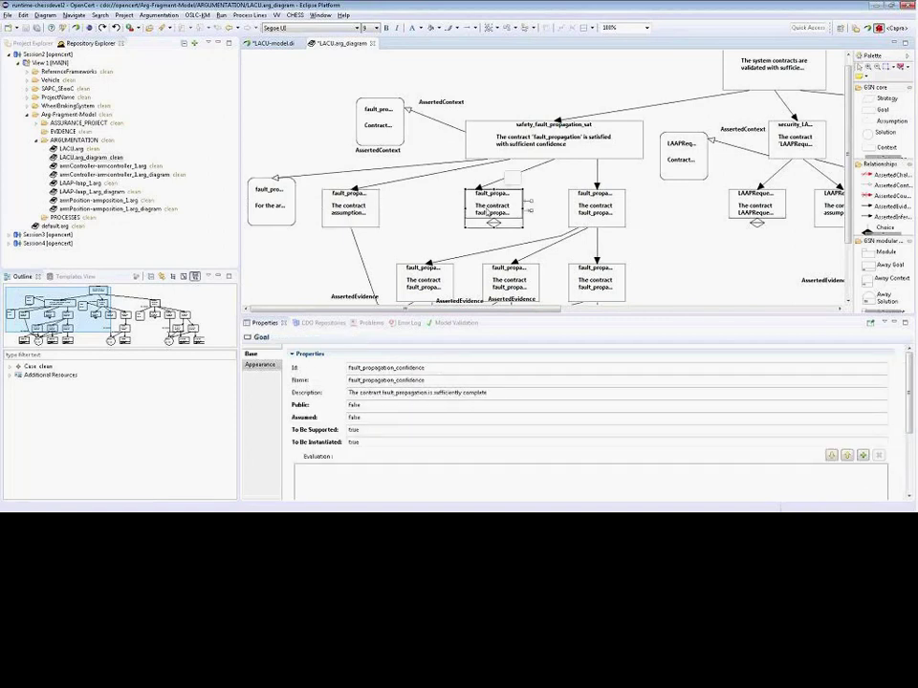
# Inspect the properties of the fault_propagation_context element and of the fault_propagation_assumptions and fault_propagation_decomposition goals
pyautogui.click(272, 205)
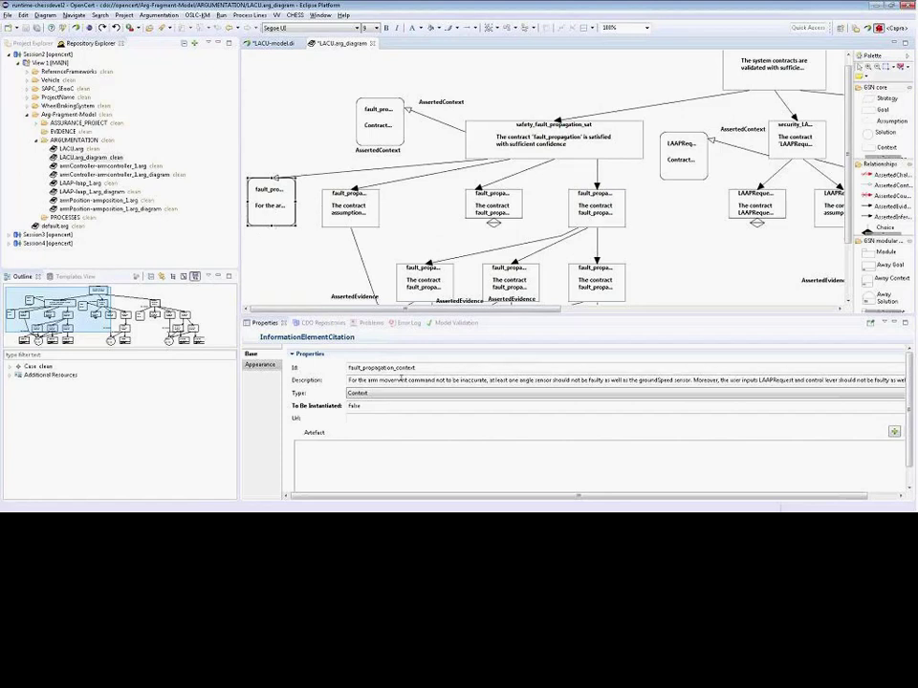
pyautogui.click(365, 221)
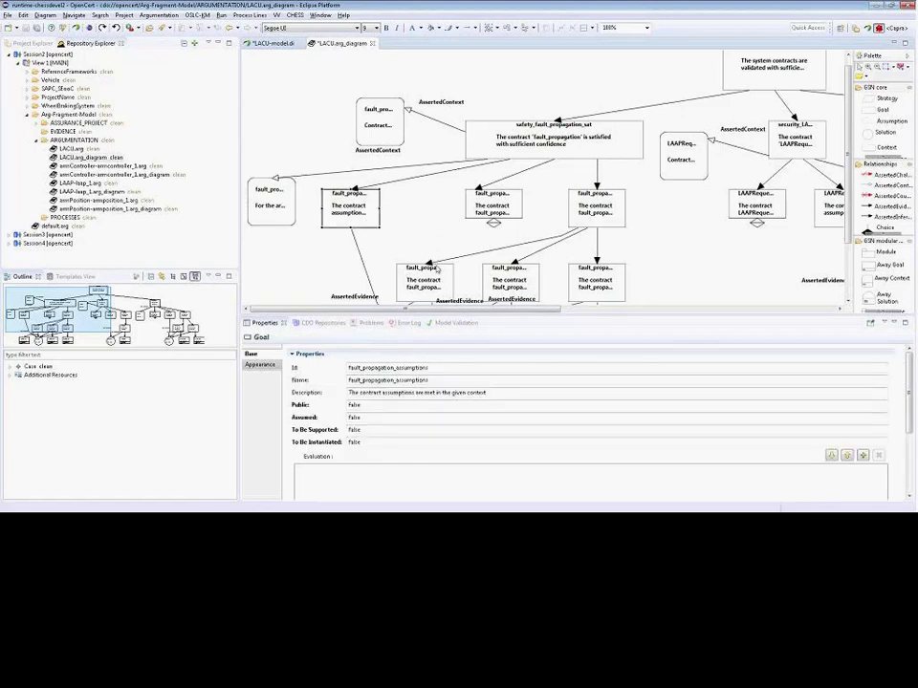
pyautogui.scroll(-2, 497, 241)
pyautogui.click(594, 142)
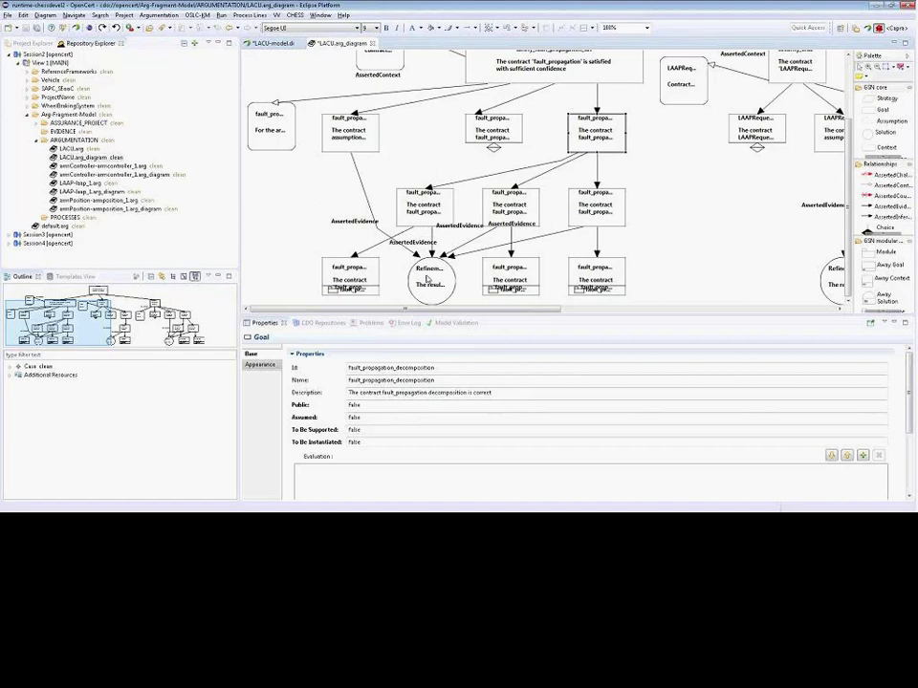
# Enlarge the first two fault_propagation_awayGoal elements below the decomposition goals so their names and descriptions can be read
pyautogui.click(329, 270)
pyautogui.moveTo(322, 294); pyautogui.dragTo(265, 306)
pyautogui.scroll(-1, 500, 278)
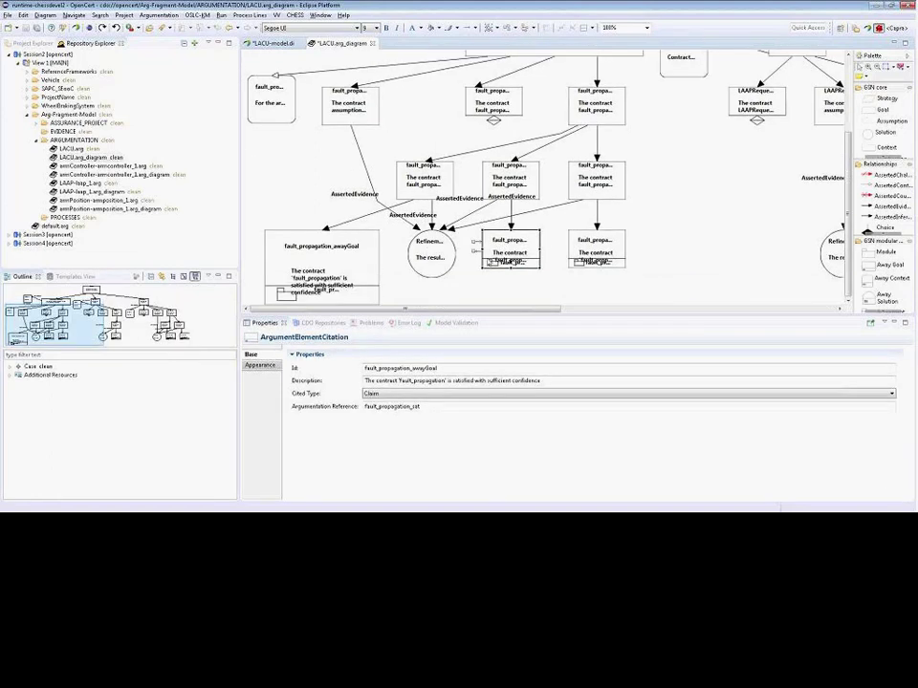
pyautogui.moveTo(482, 269); pyautogui.dragTo(476, 322)
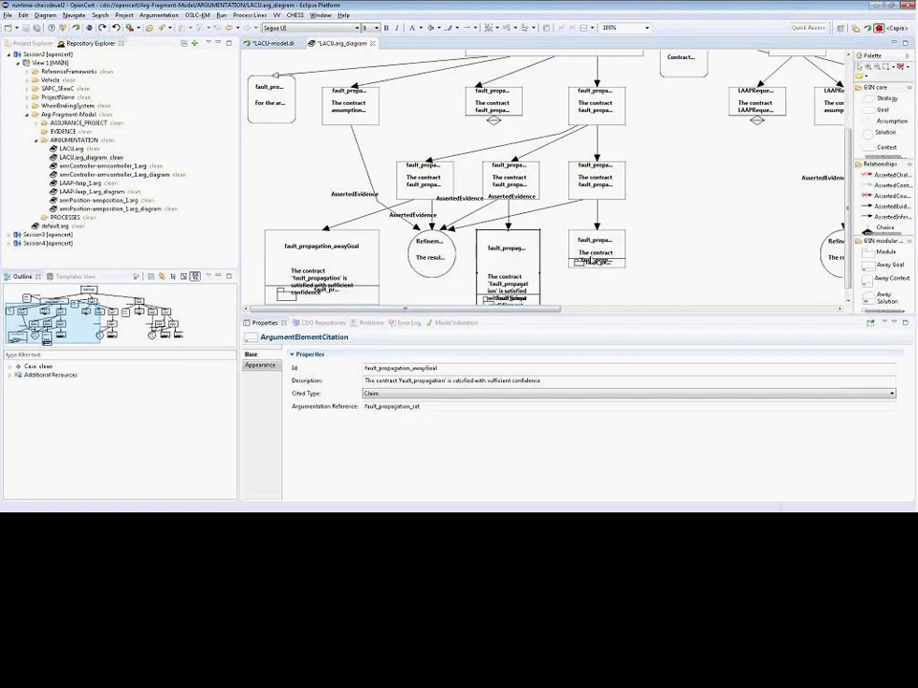
# Enlarge the fault_propagation1_awayGoal element enough to show its full name, description and module reference
pyautogui.click(590, 252)
pyautogui.scroll(-1, 643, 278)
pyautogui.click(625, 254)
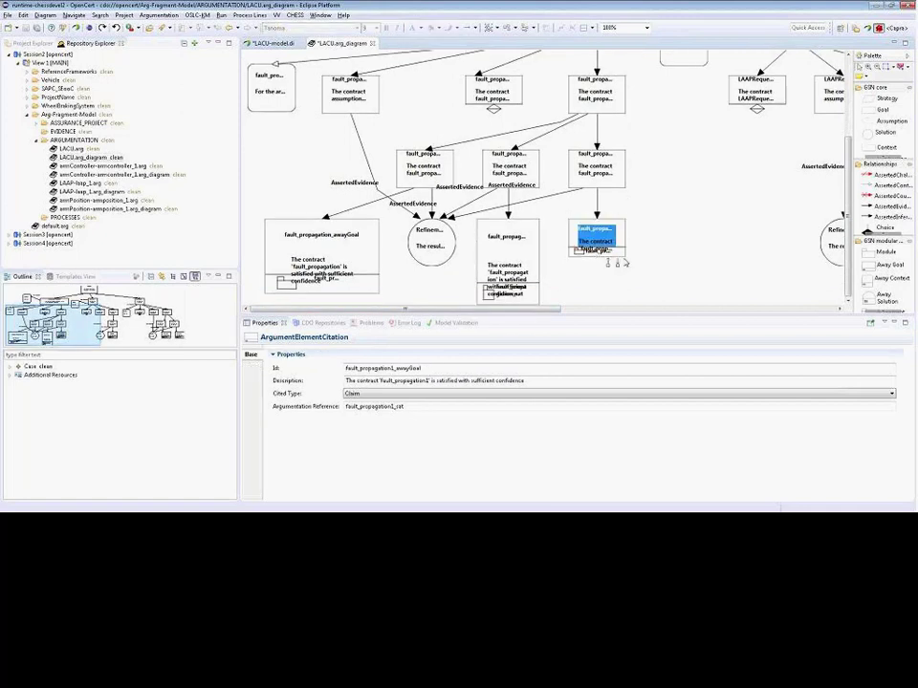
pyautogui.click(641, 233)
pyautogui.click(617, 241)
pyautogui.moveTo(627, 259); pyautogui.dragTo(692, 312)
pyautogui.scroll(-1, 659, 243)
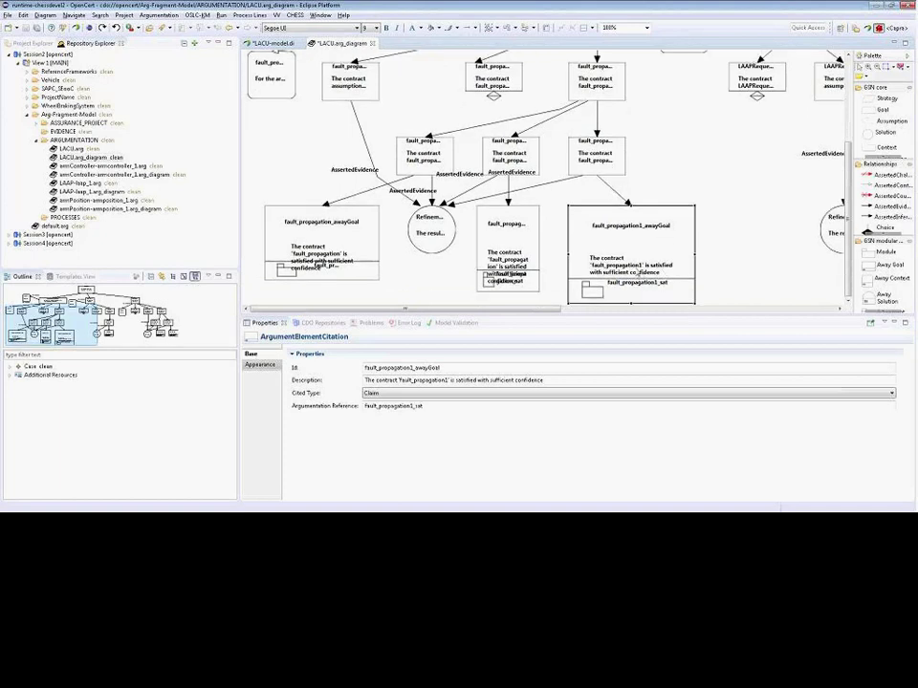
# Inspect the descriptions and argumentation references of the three fault propagation away goals
pyautogui.click(628, 273)
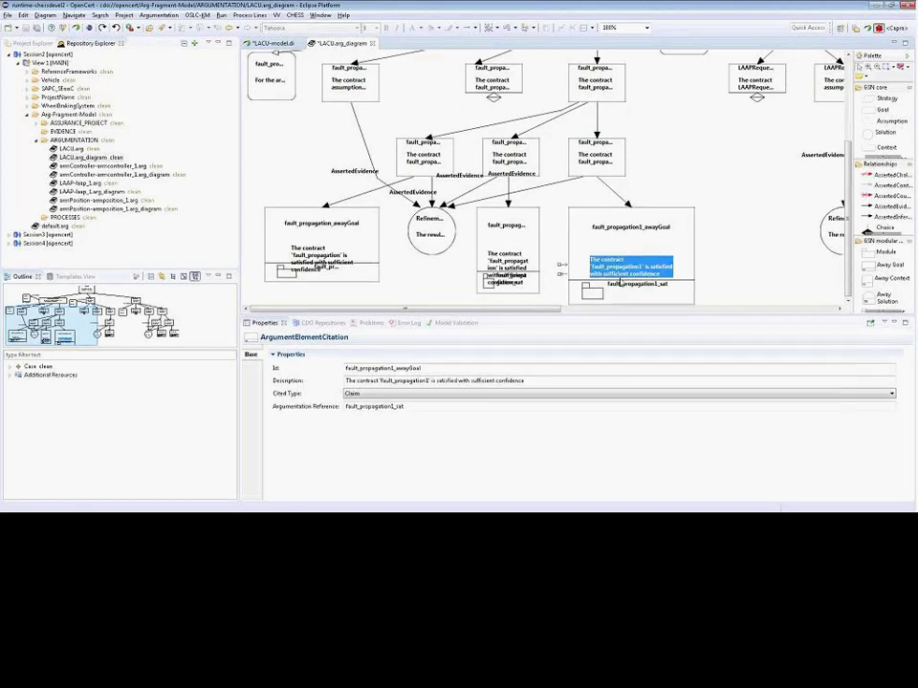
pyautogui.click(622, 283)
pyautogui.click(528, 260)
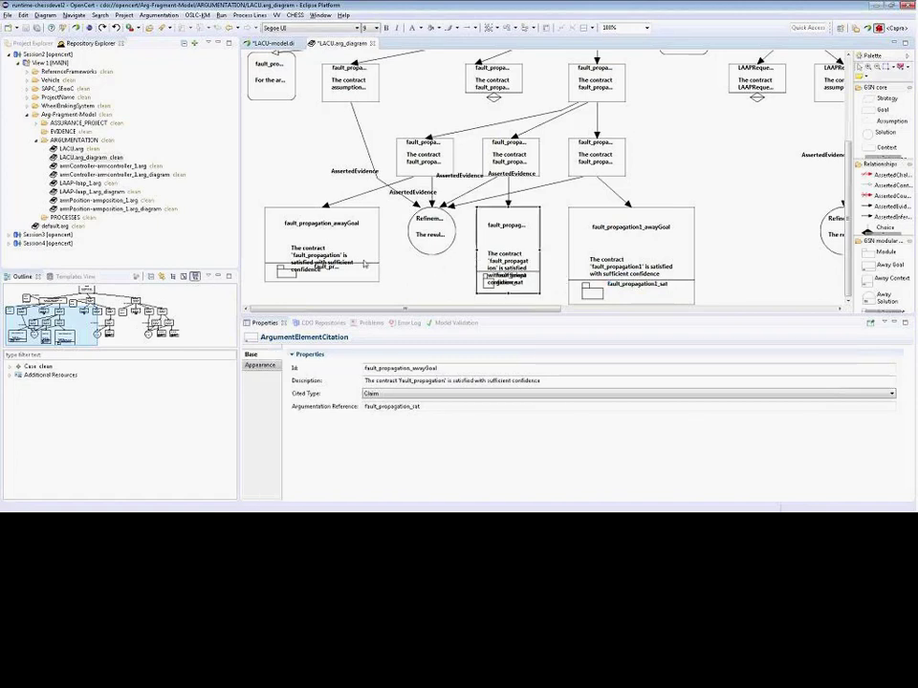
pyautogui.click(320, 237)
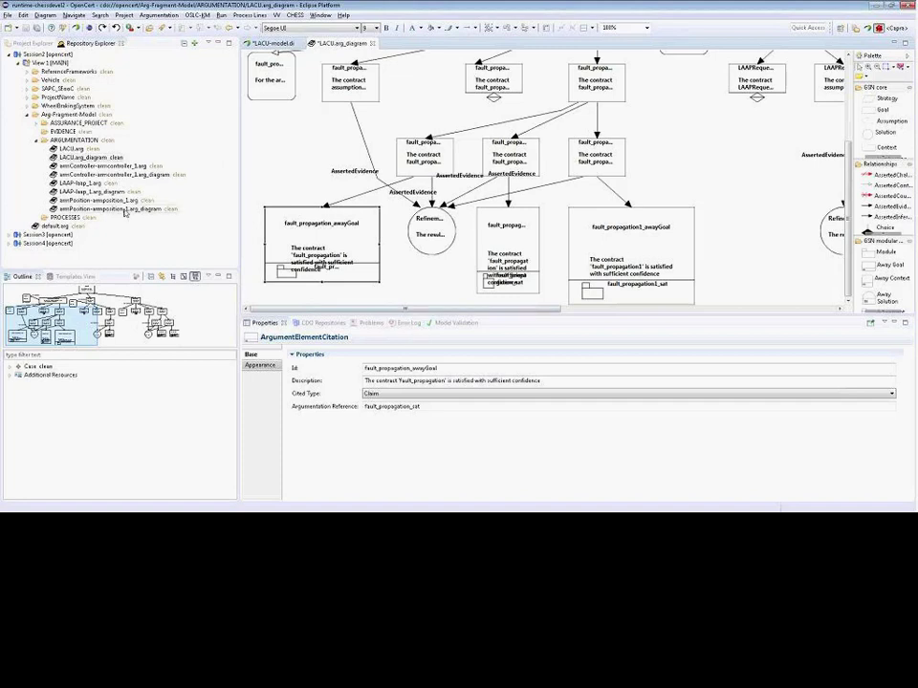
# Open LAAP-laap_1.arg_diagram and go through its three contract goals, shifting the safety_fault_propagation1_sat goal slightly left
pyautogui.doubleClick(91, 191)
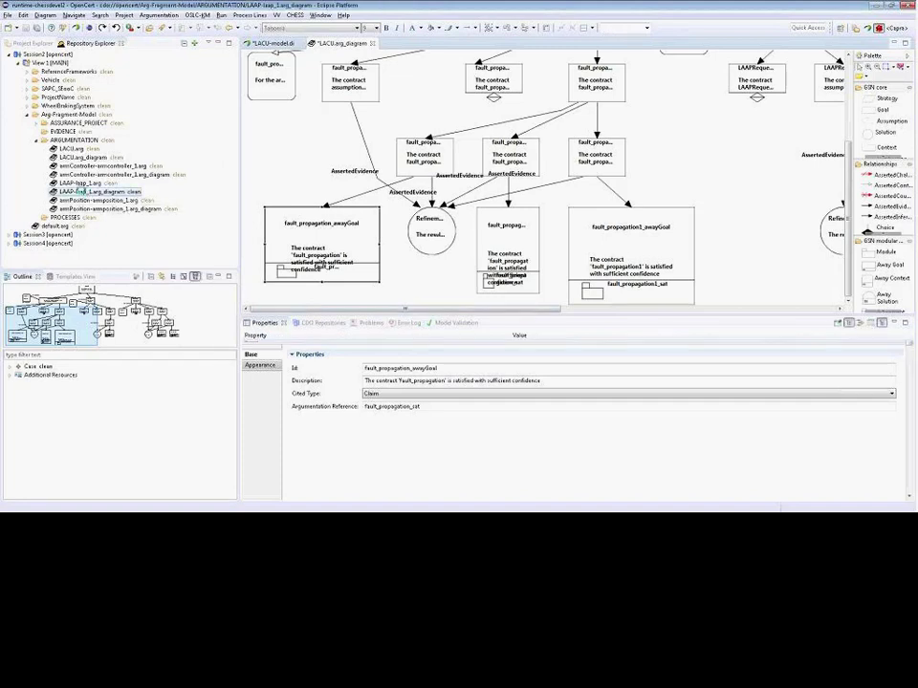
pyautogui.click(401, 131)
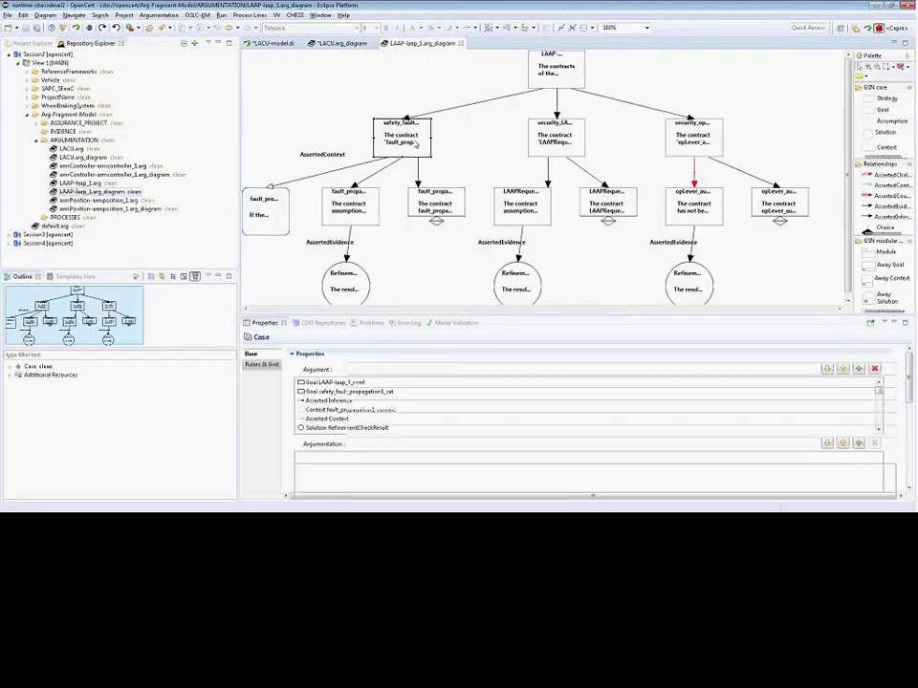
pyautogui.click(551, 127)
pyautogui.click(693, 131)
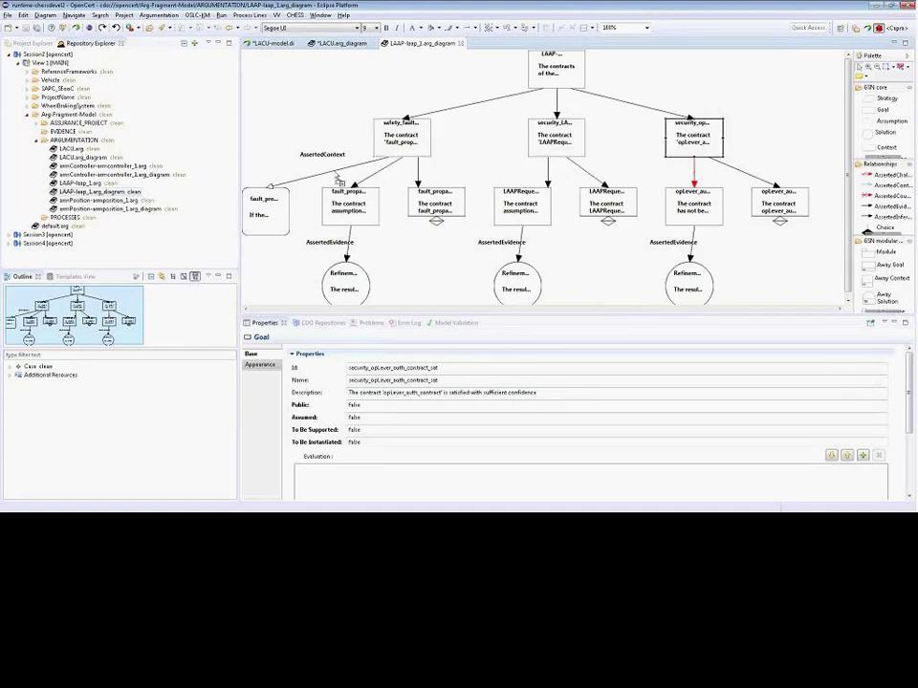
pyautogui.click(640, 149)
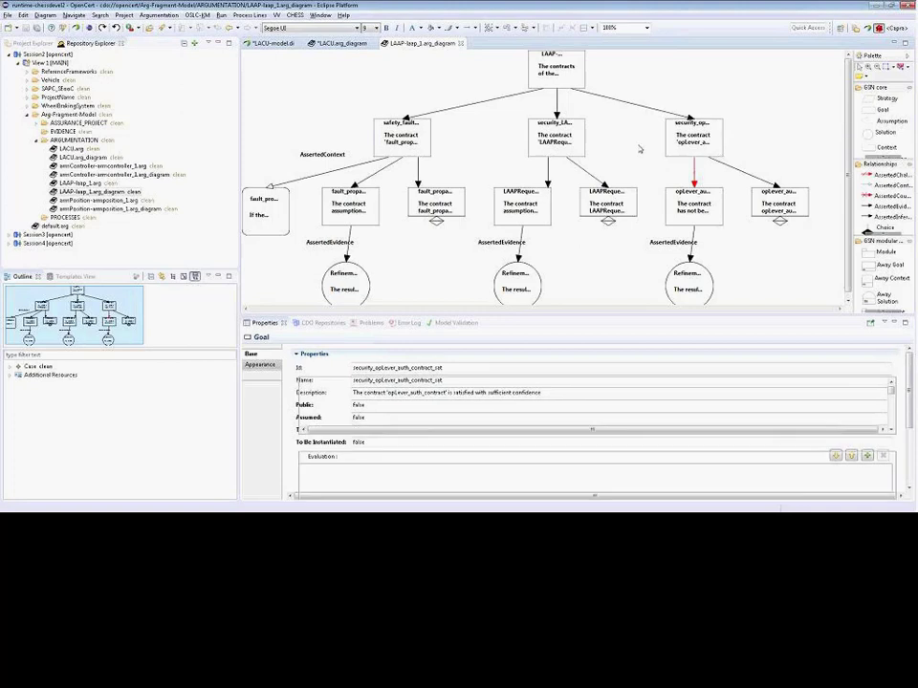
pyautogui.click(388, 146)
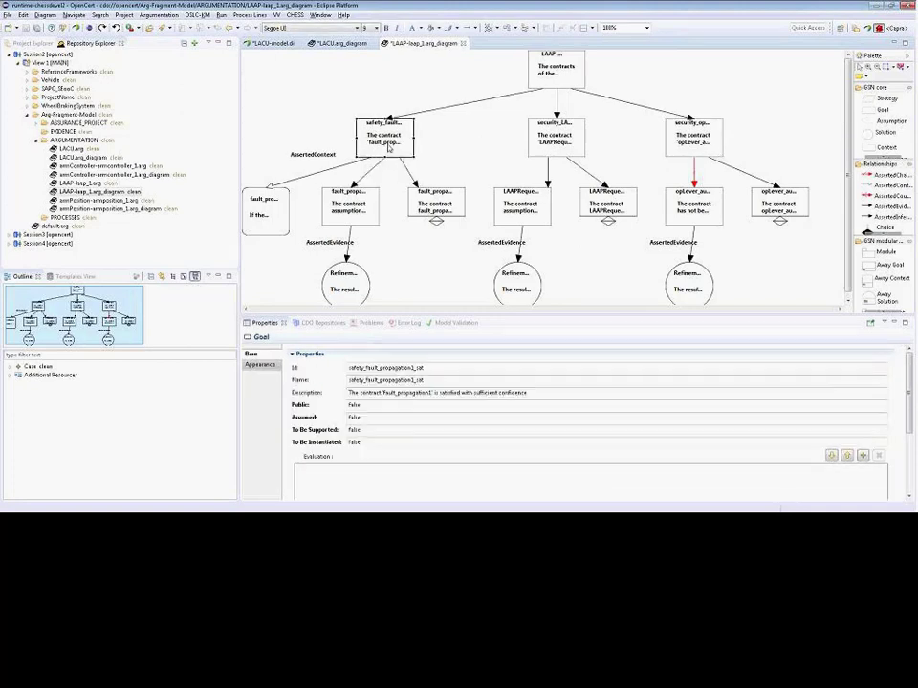
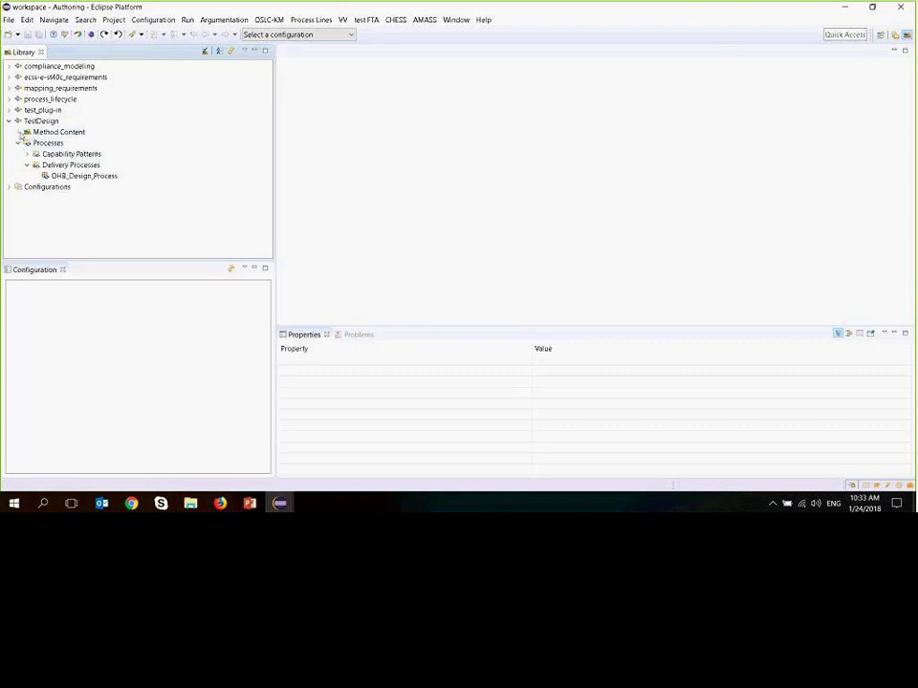
# Expand TestDesign's contents_of_coding_and_testing package to review its tasks, work products and guidance
pyautogui.click(18, 132)
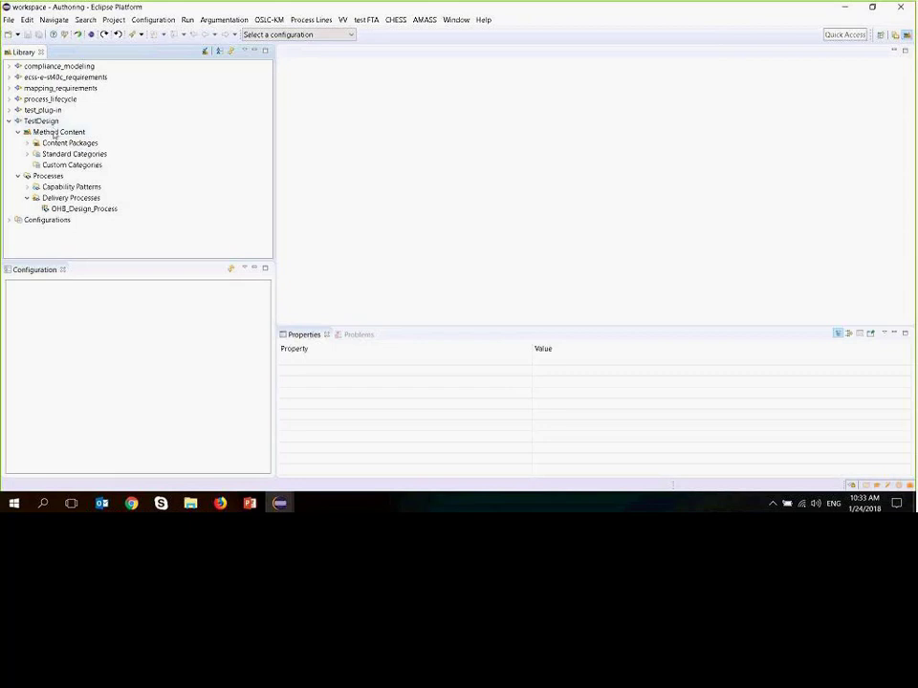
pyautogui.click(28, 142)
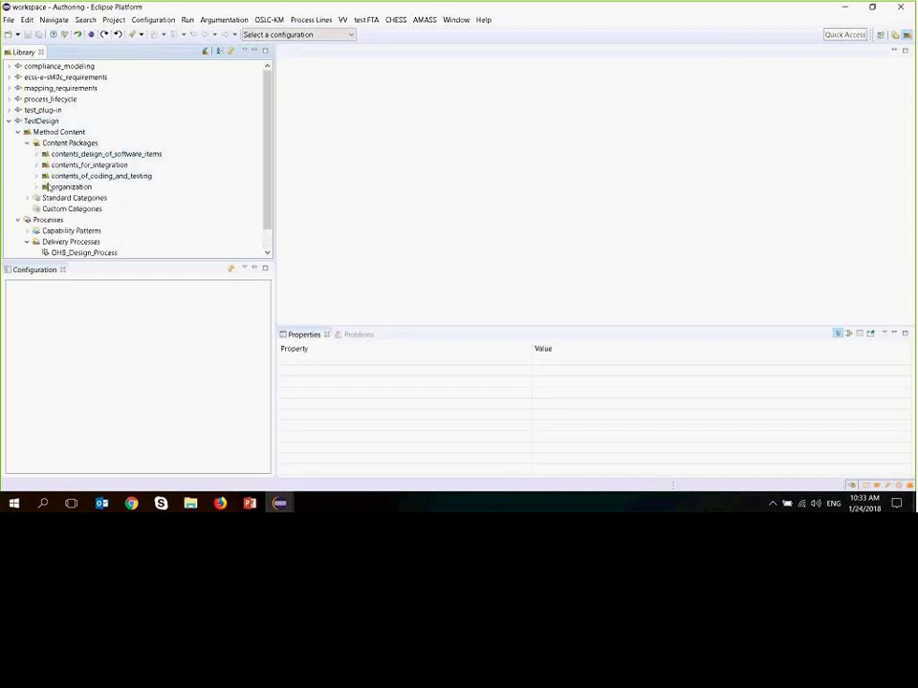
pyautogui.click(36, 176)
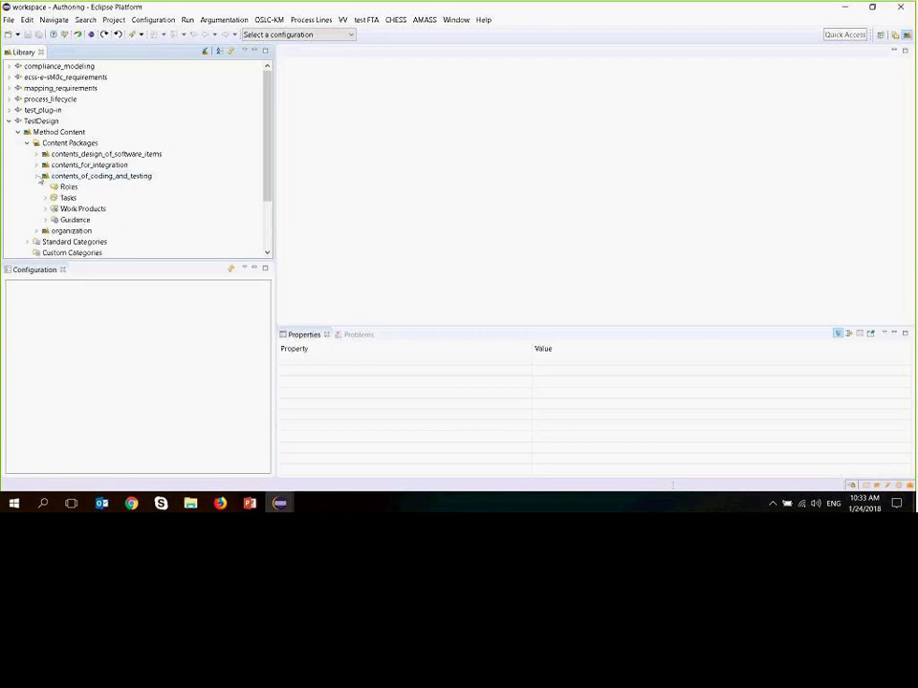
pyautogui.click(45, 197)
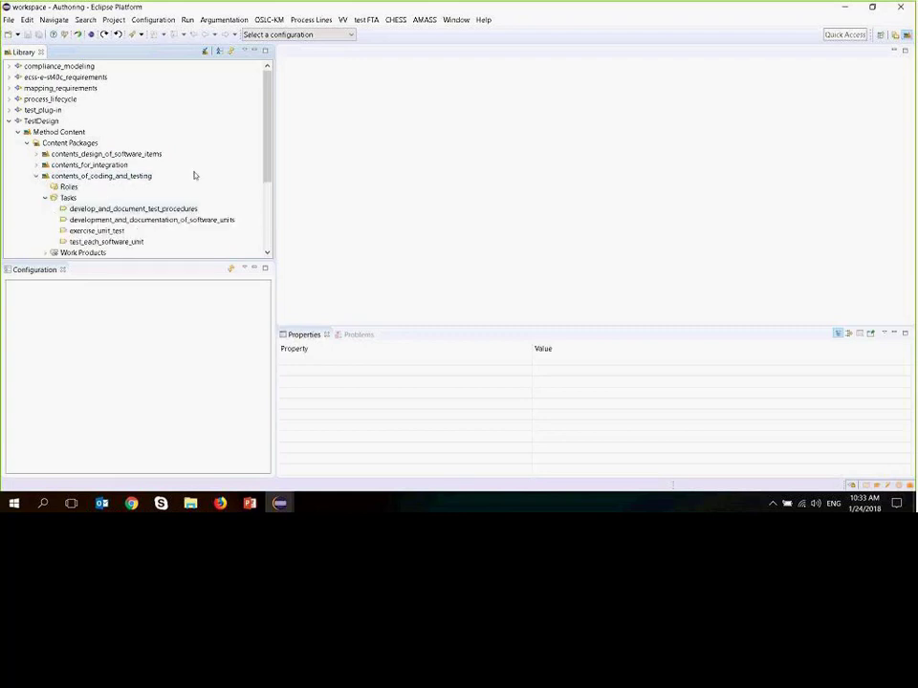
pyautogui.scroll(-2, 260, 174)
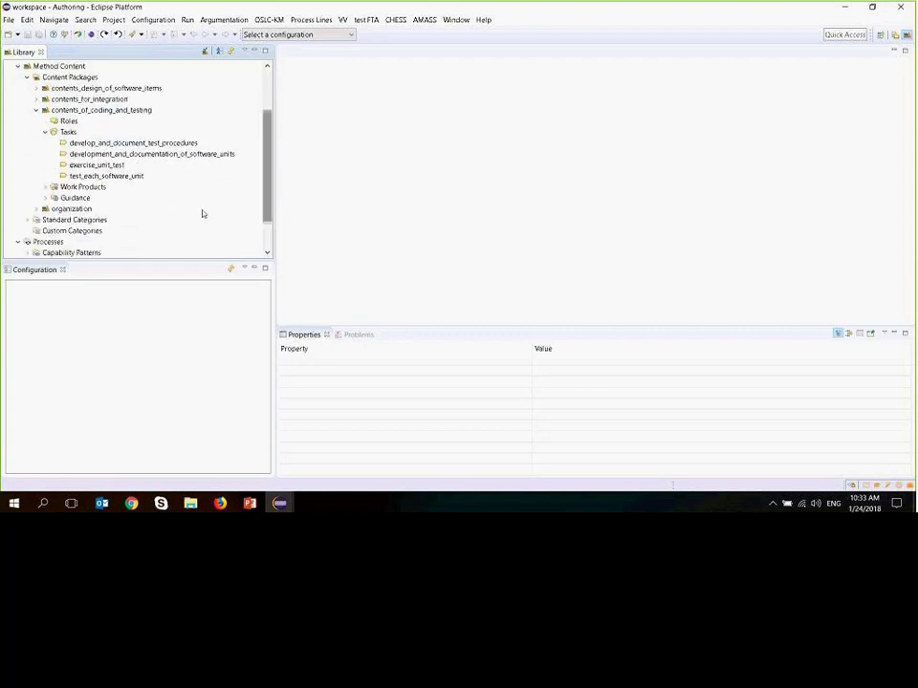
pyautogui.click(45, 186)
pyautogui.click(45, 231)
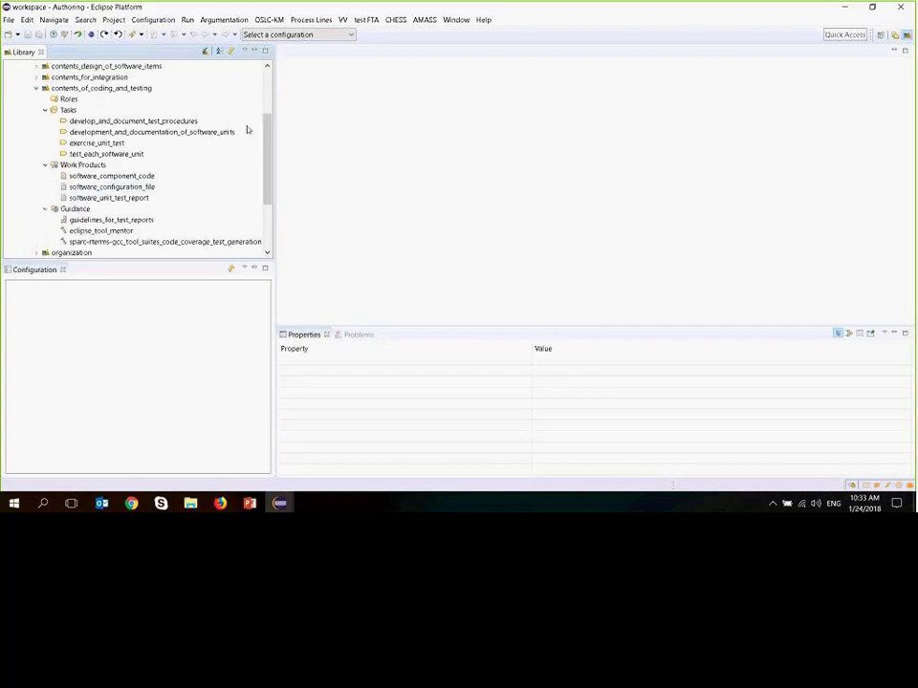
# Open the OHB_Design_Process delivery process in its work breakdown structure and fit the Presentation Name column to its contents
pyautogui.moveTo(268, 171); pyautogui.dragTo(275, 221)
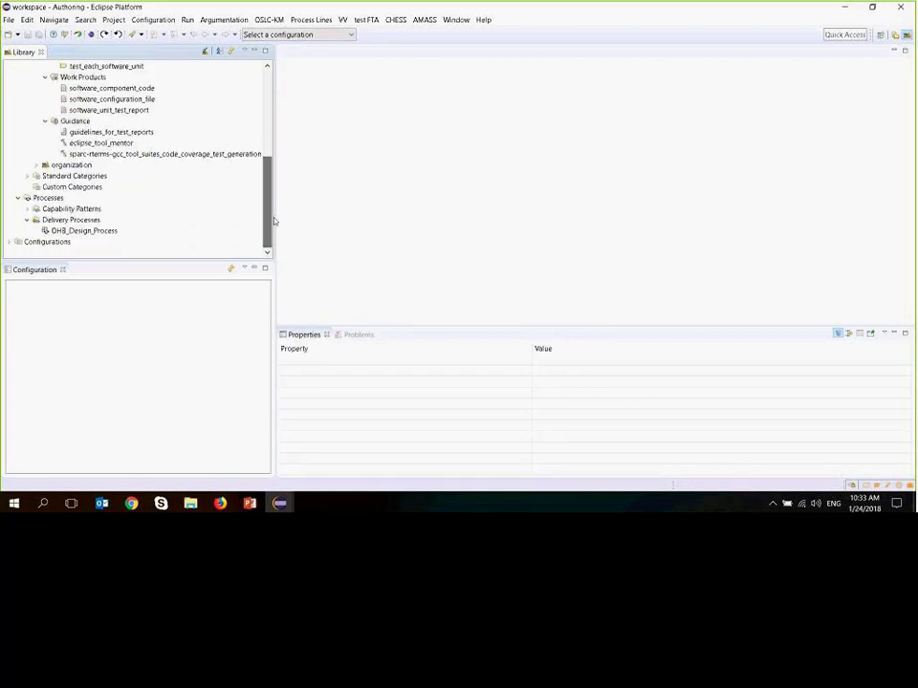
pyautogui.click(61, 231)
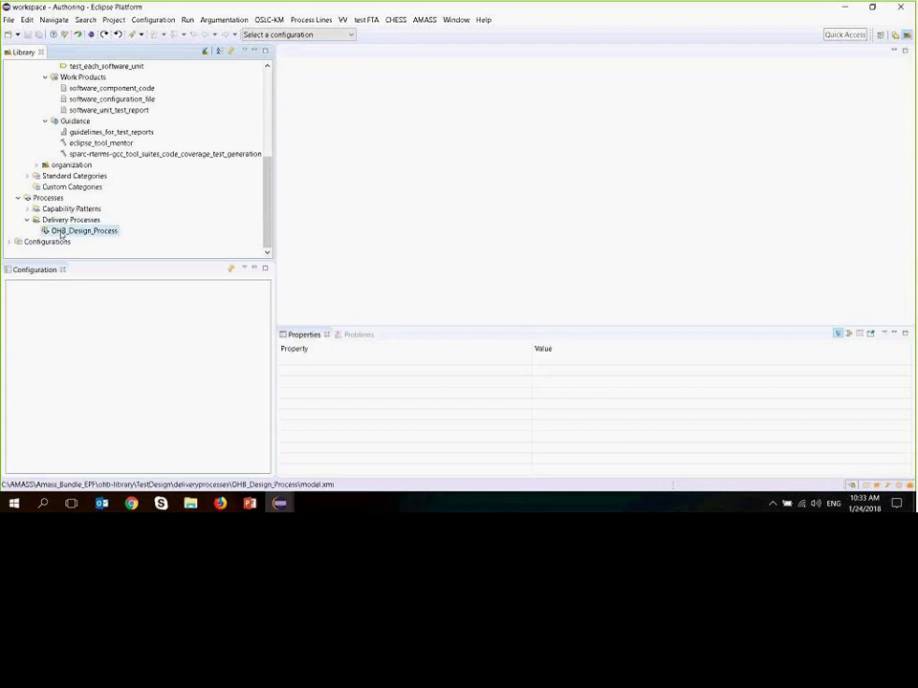
pyautogui.doubleClick(62, 231)
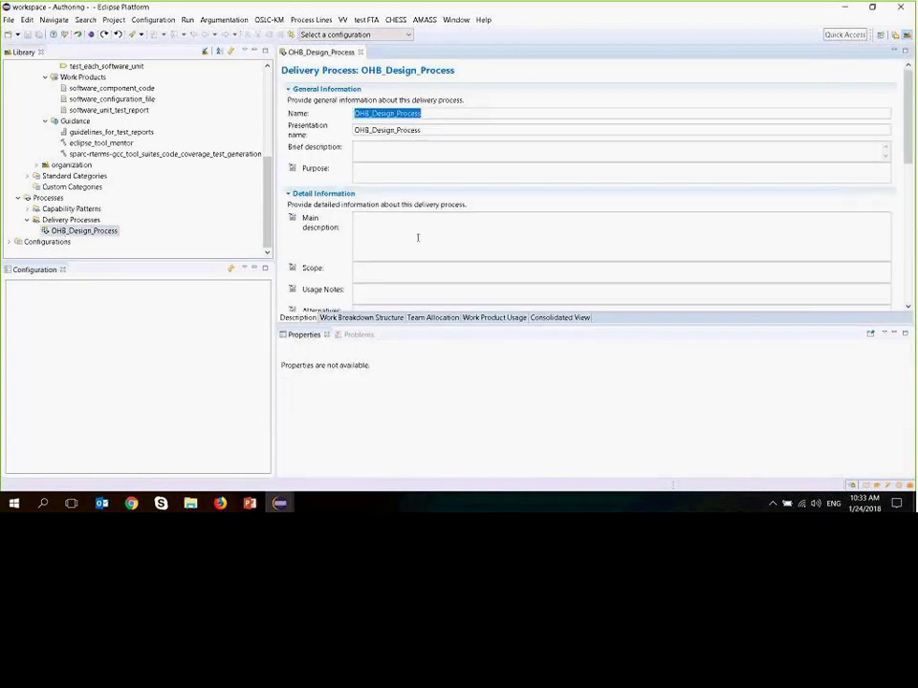
pyautogui.click(362, 317)
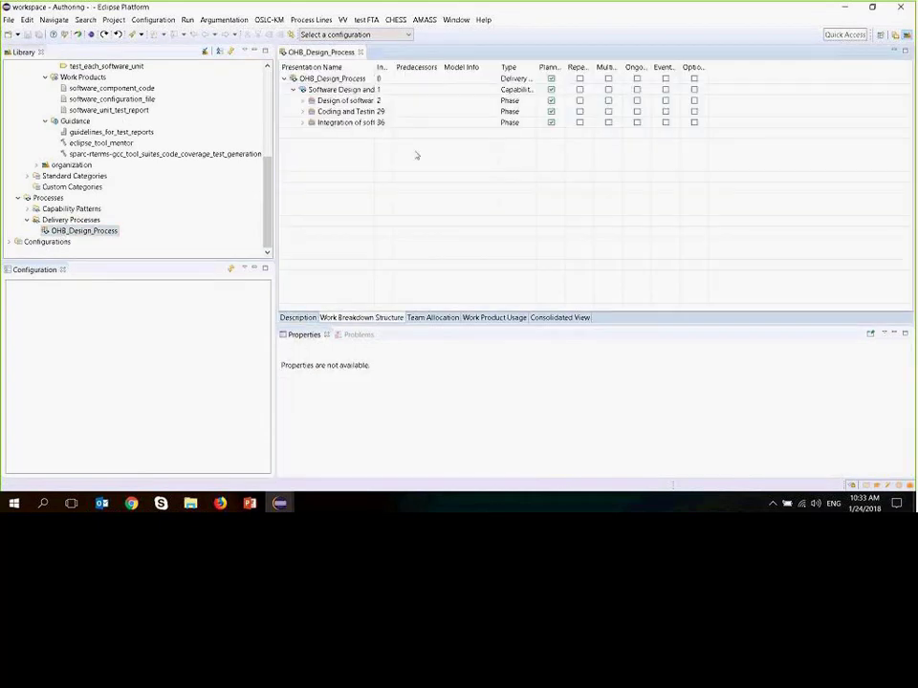
pyautogui.doubleClick(374, 67)
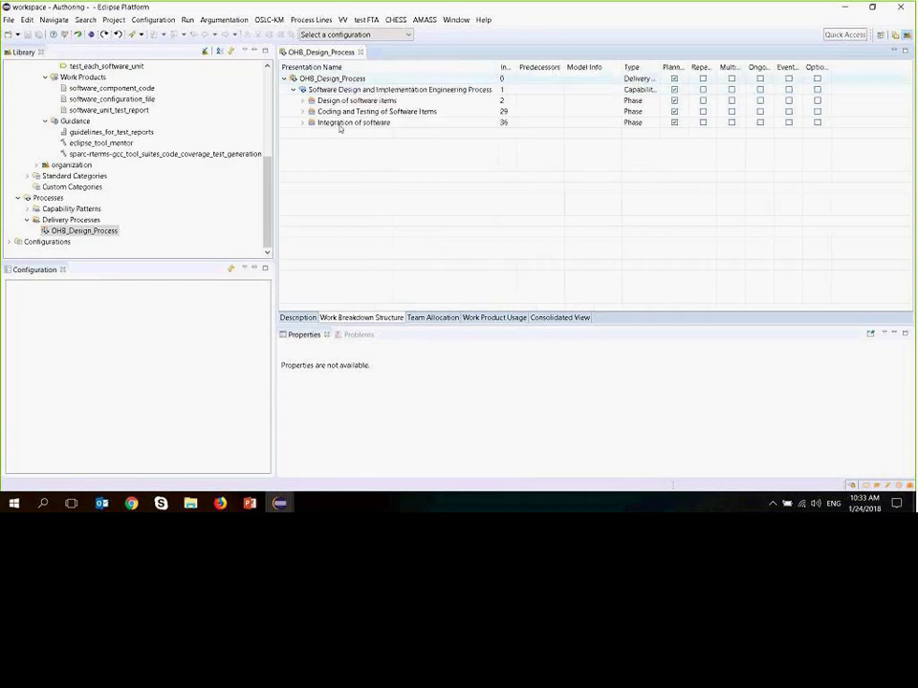
# Expand the Design of software items phase and its first activity, and view the Develop and Document software interfaces activity's properties
pyautogui.click(304, 101)
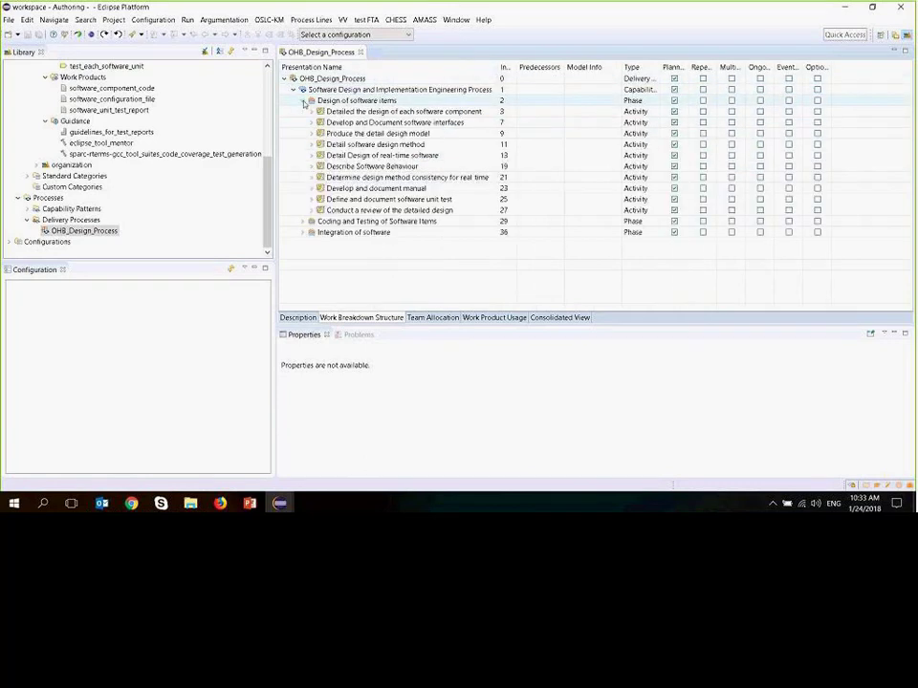
pyautogui.click(312, 111)
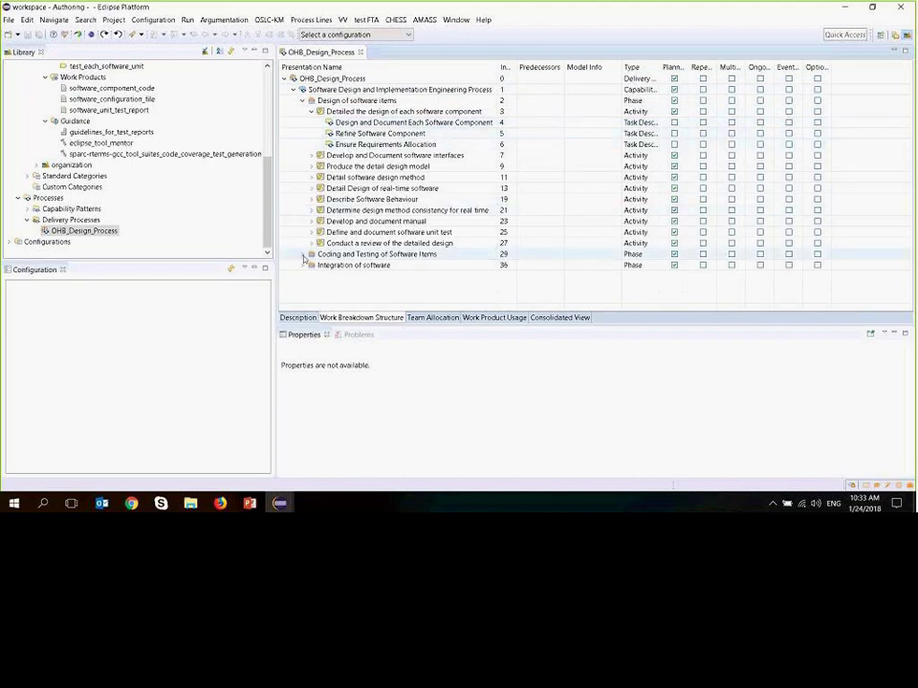
pyautogui.click(392, 155)
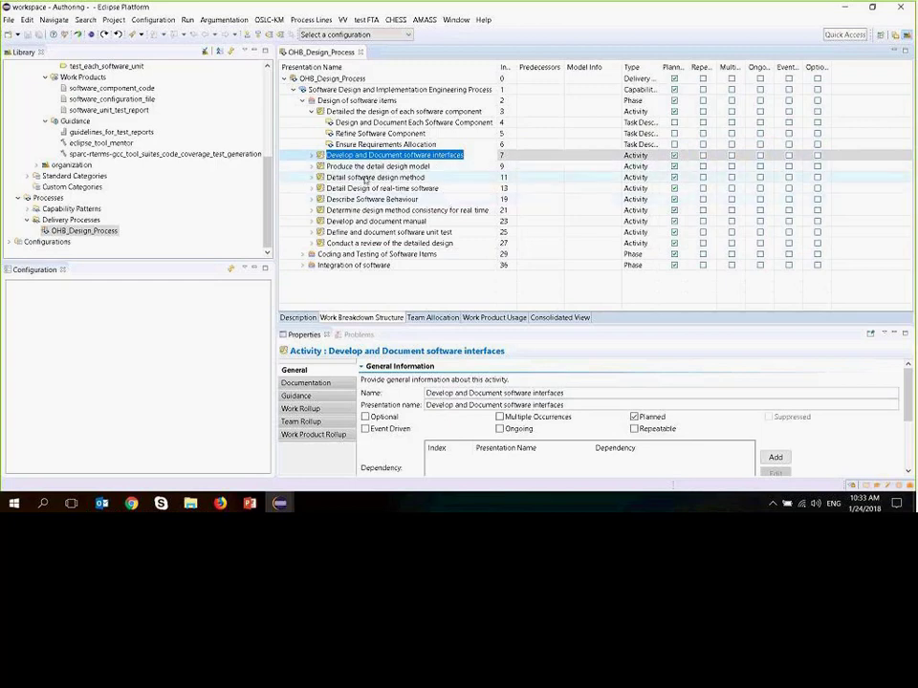
# Review the guidance, roles and work products assigned to the Ensure Requirements Allocation task descriptor
pyautogui.click(385, 144)
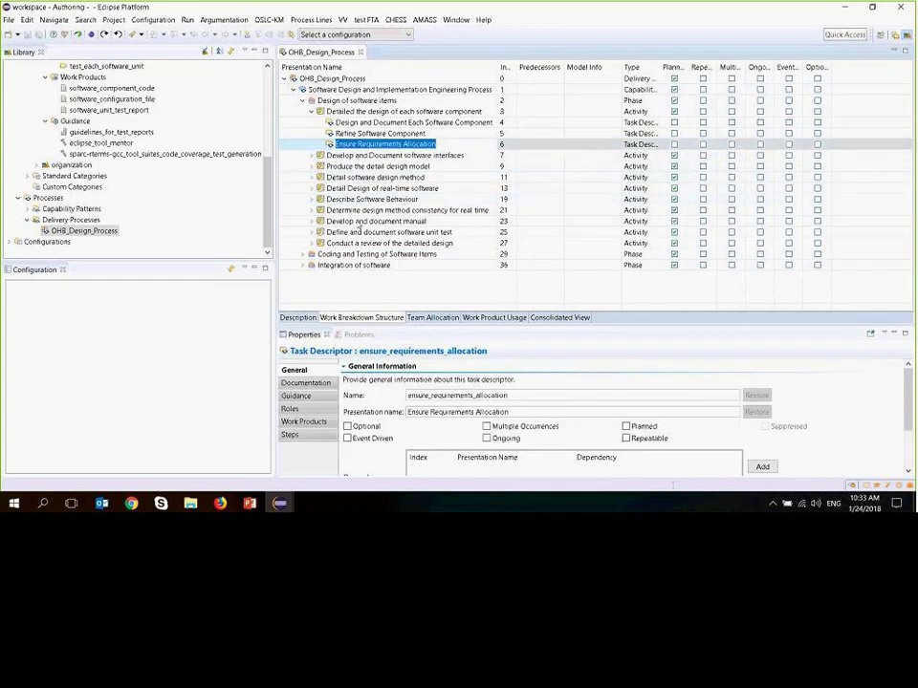
pyautogui.click(304, 396)
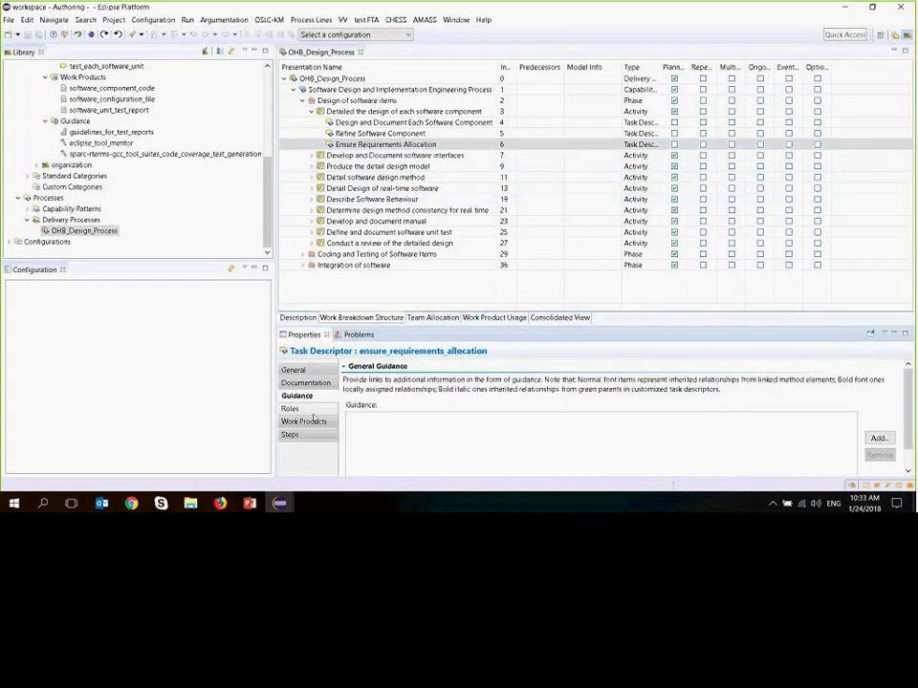
pyautogui.click(314, 415)
pyautogui.click(316, 422)
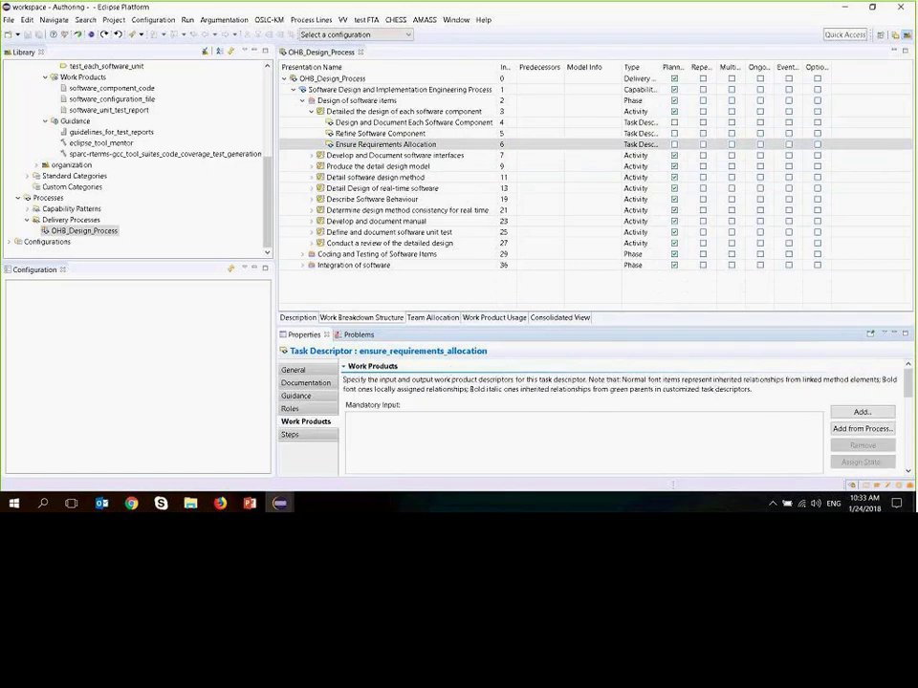
# Set up an XML export of the method library content limited to the TestDesign method plug-in
pyautogui.click(8, 21)
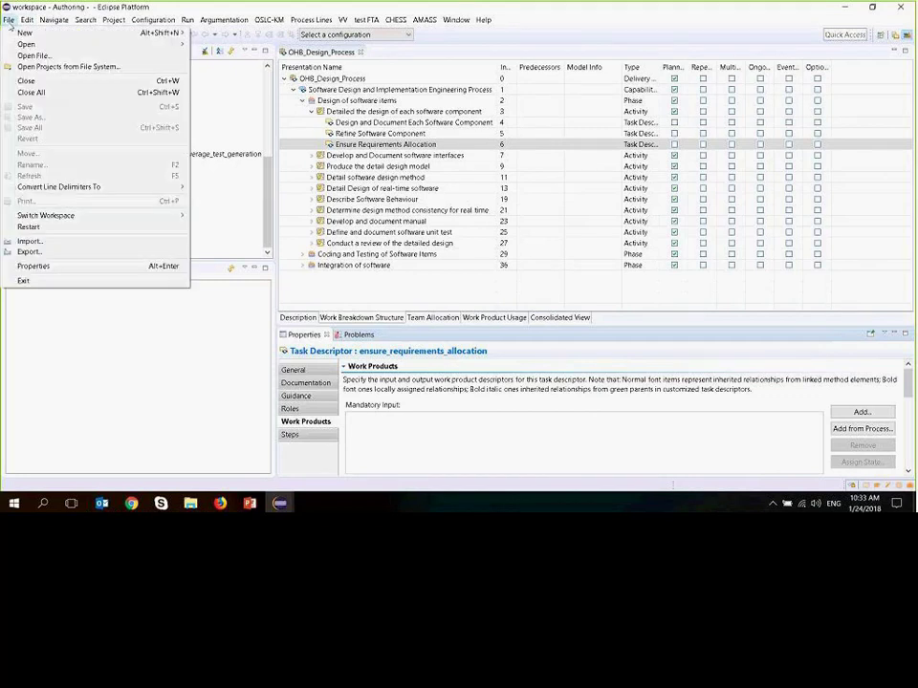
pyautogui.click(72, 253)
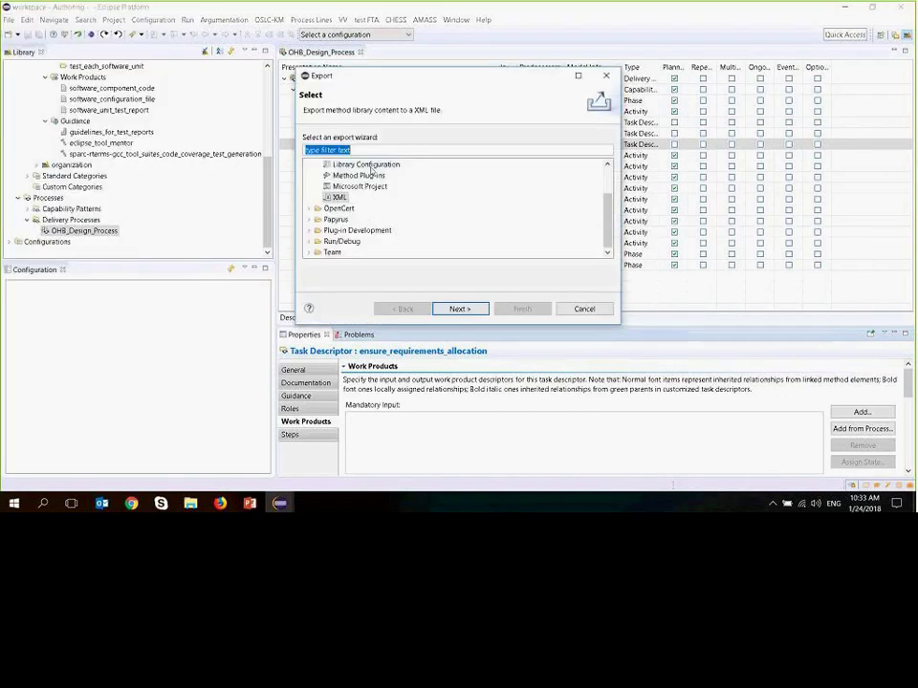
pyautogui.scroll(1, 449, 191)
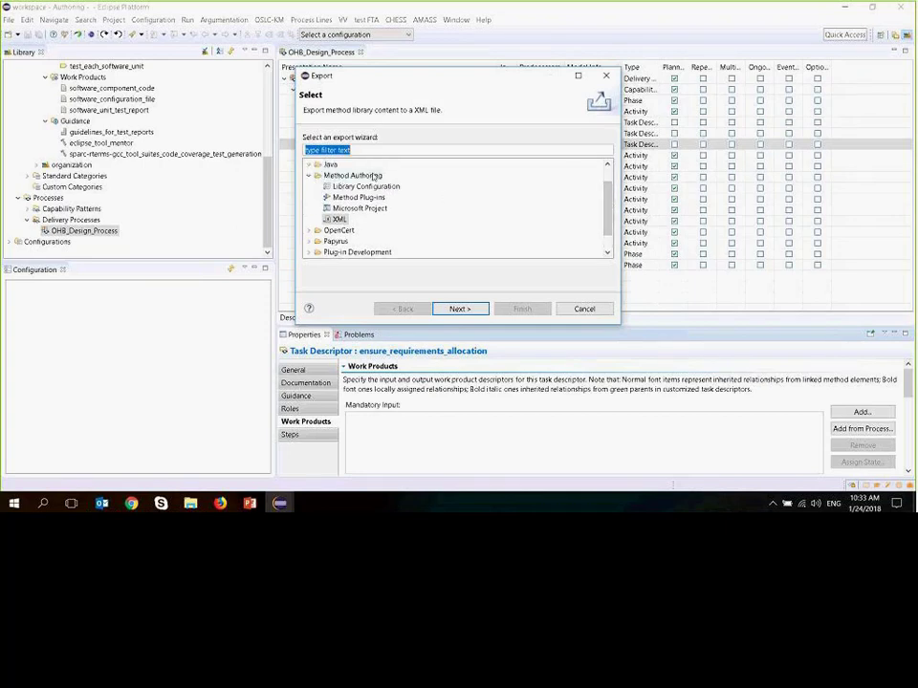
pyautogui.click(341, 220)
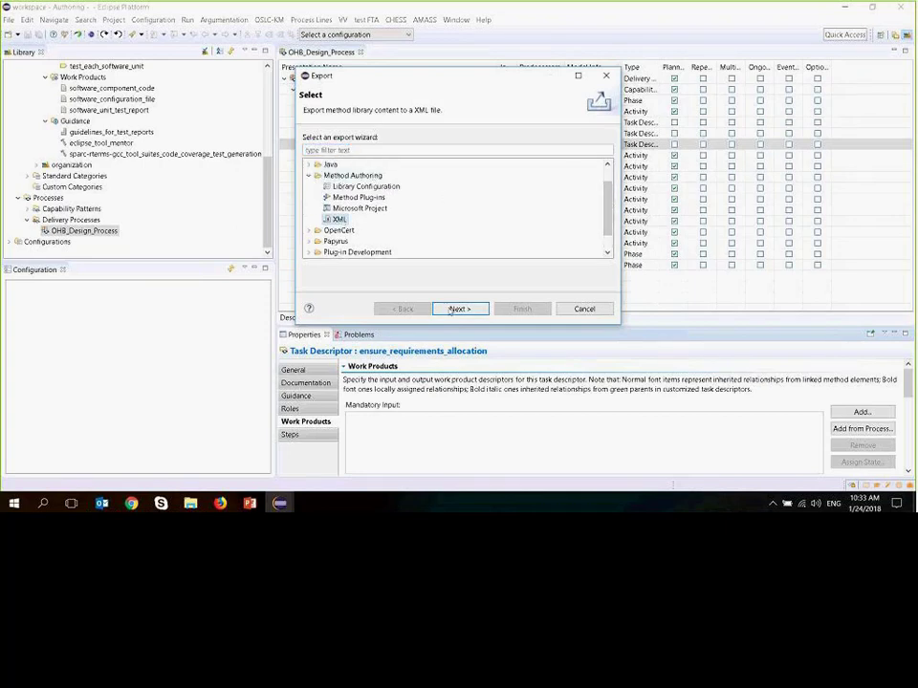
pyautogui.click(459, 308)
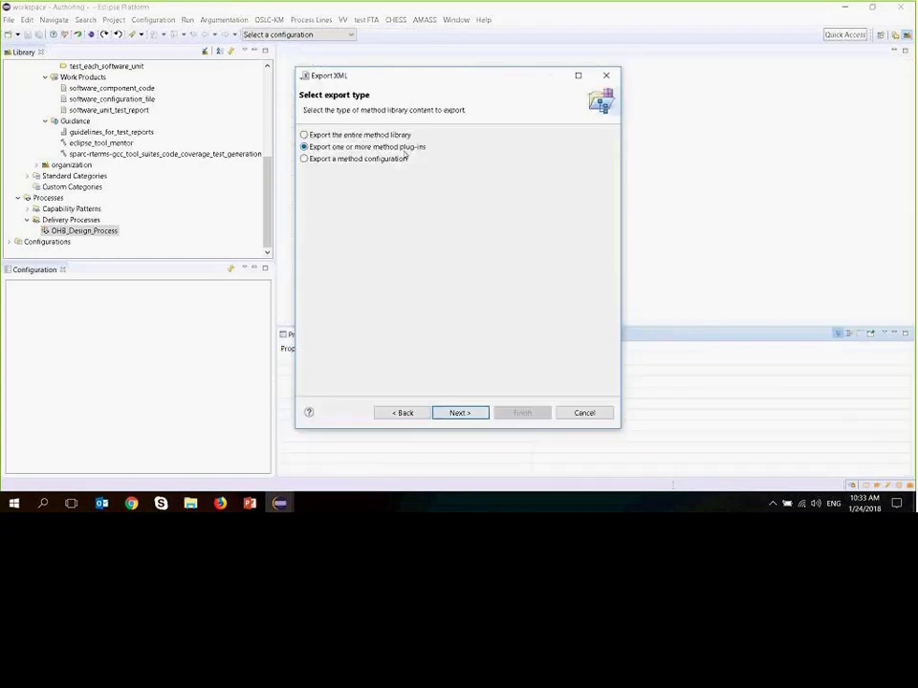
pyautogui.click(475, 417)
pyautogui.click(307, 216)
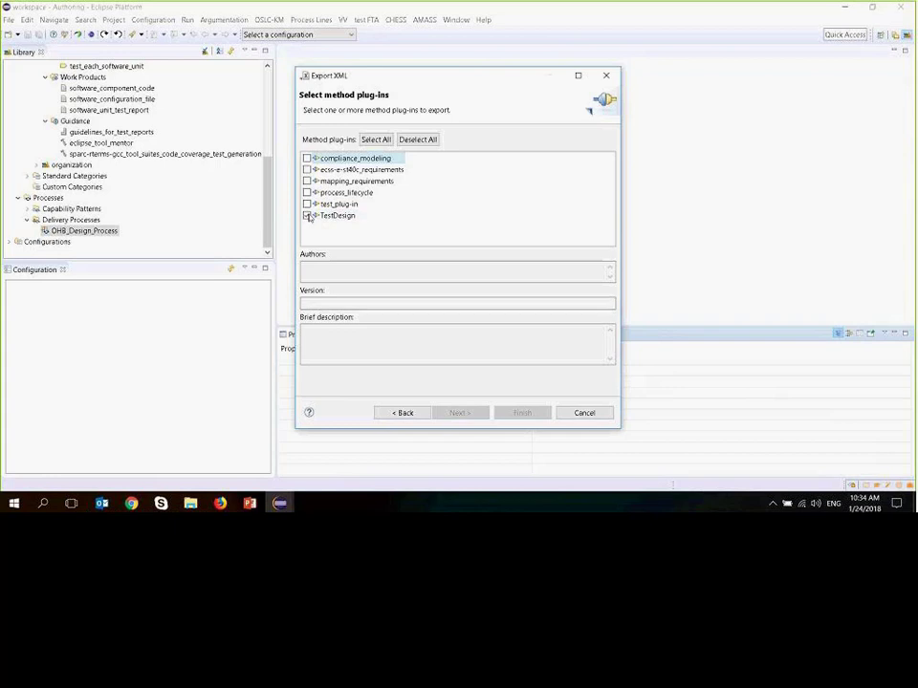
pyautogui.click(461, 412)
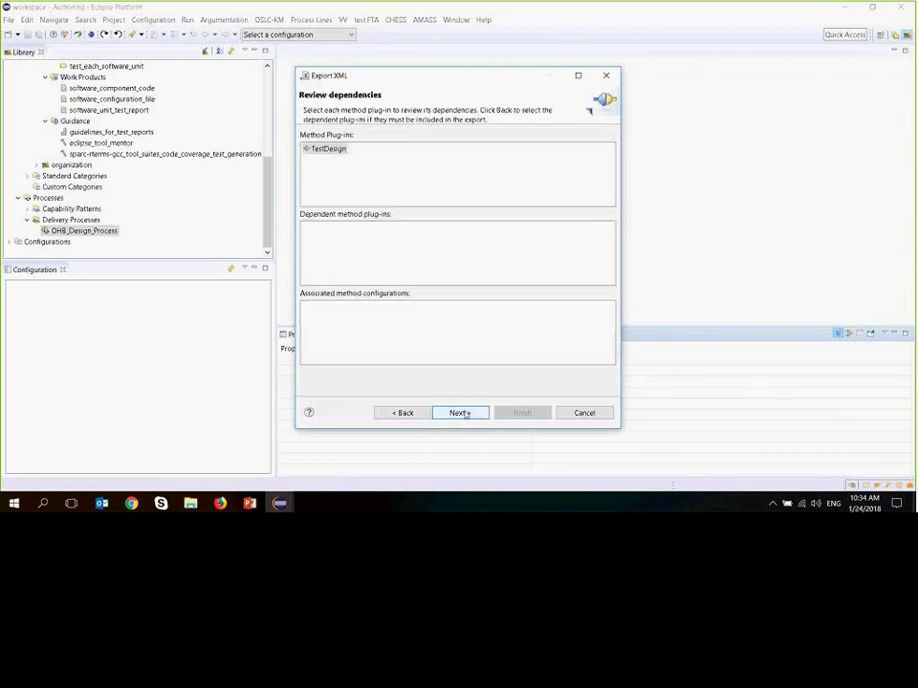
pyautogui.click(462, 412)
pyautogui.click(463, 413)
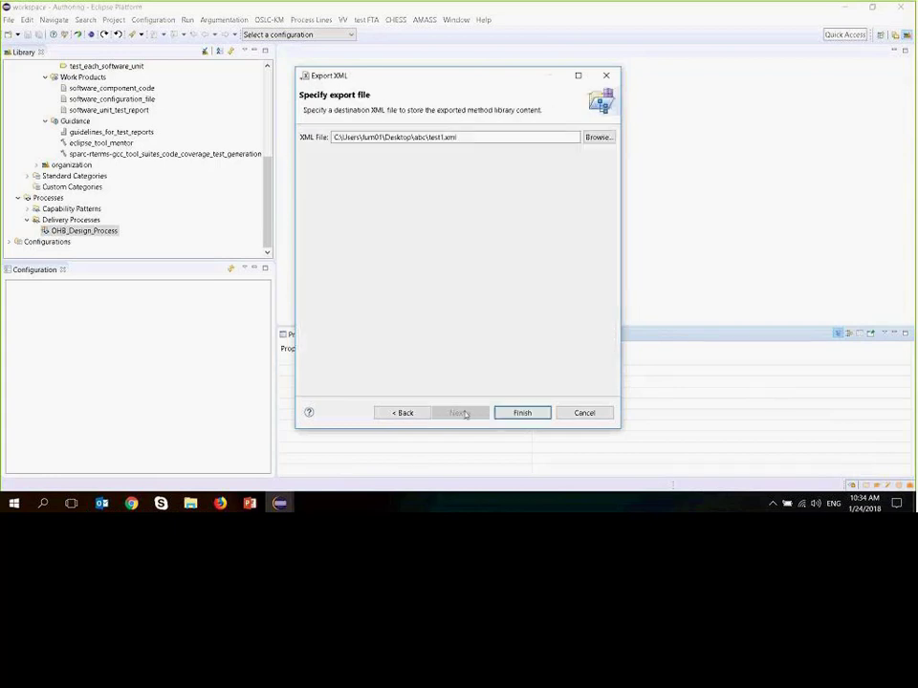
# Export the plug-in to test1.xml in the Desktop abc folder, overwriting the existing file and its containing folder
pyautogui.click(598, 138)
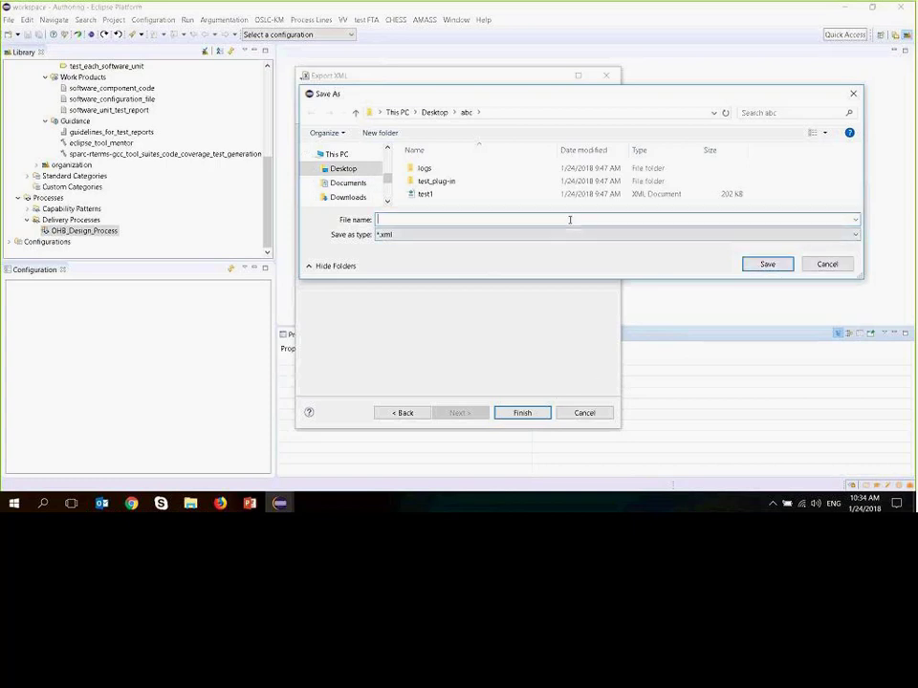
pyautogui.write('t')
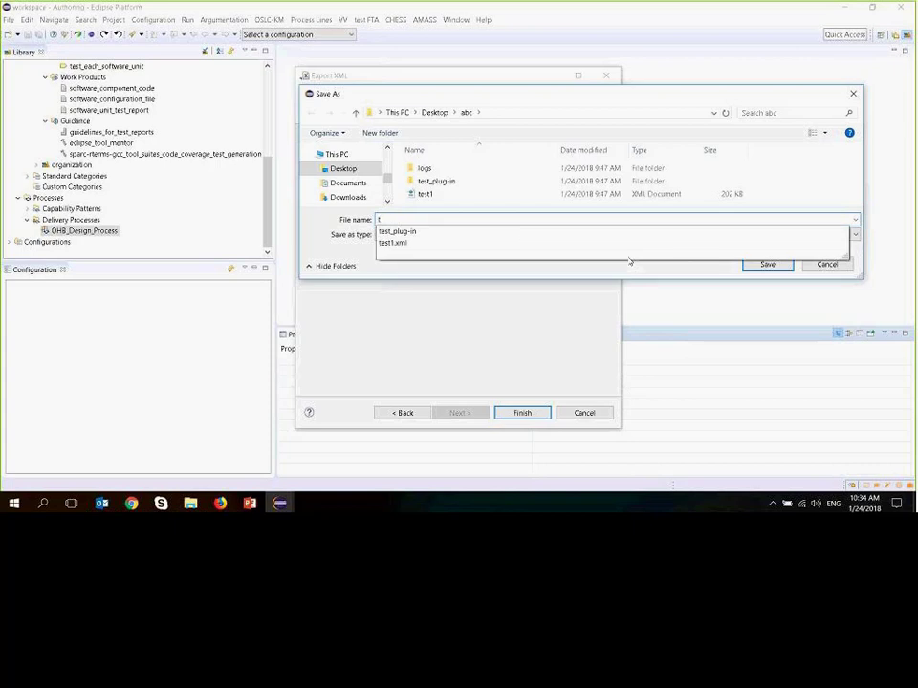
pyautogui.click(507, 245)
pyautogui.click(766, 265)
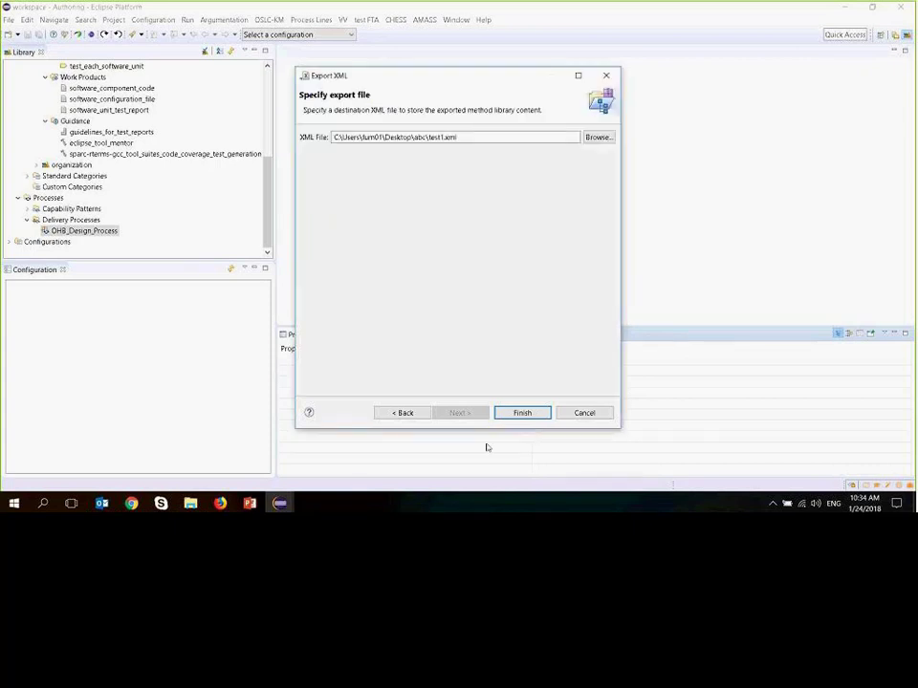
pyautogui.click(522, 413)
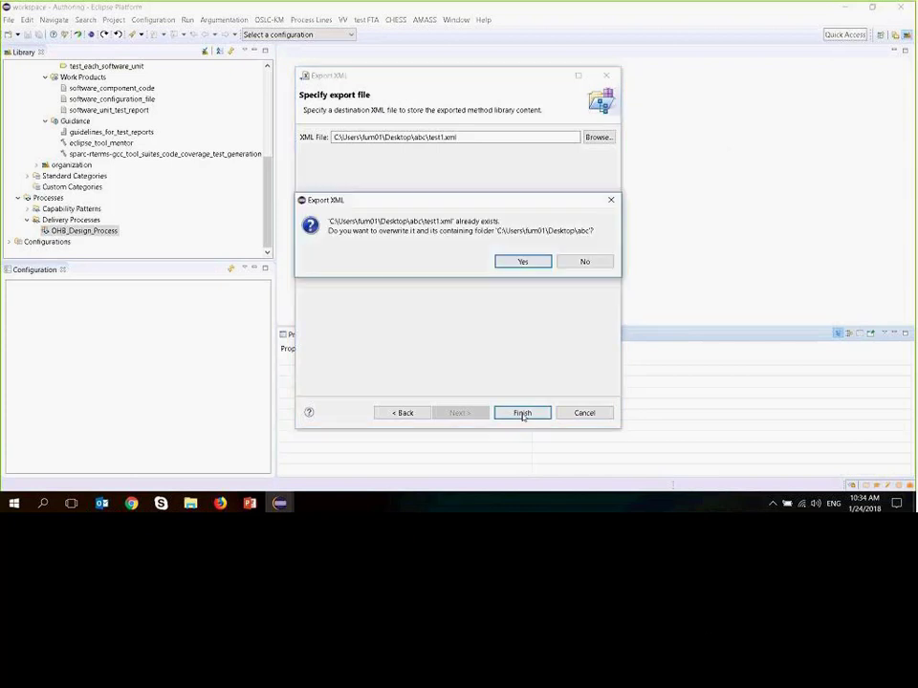
pyautogui.click(519, 262)
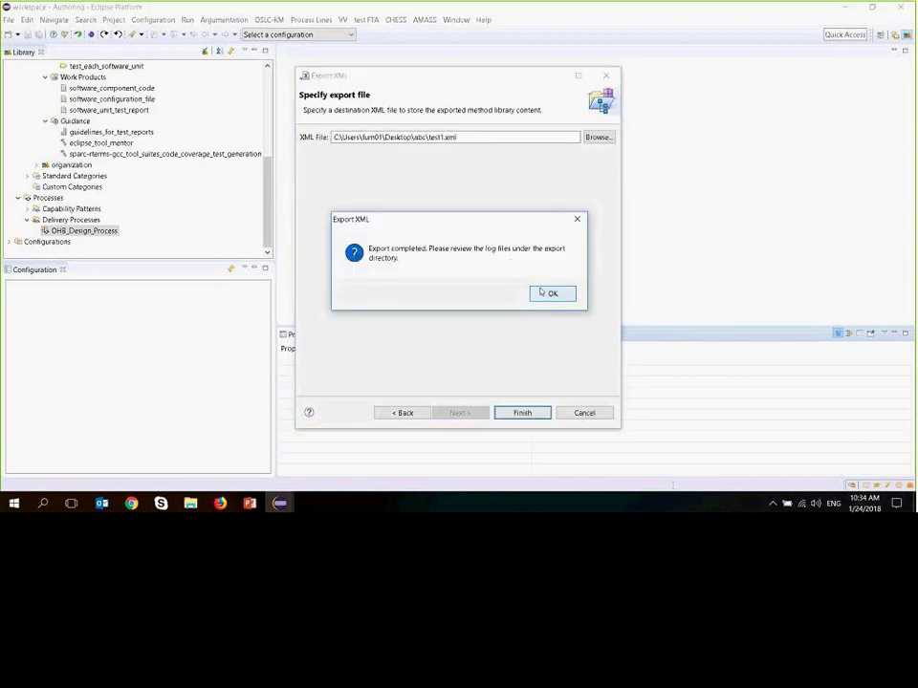
pyautogui.click(547, 292)
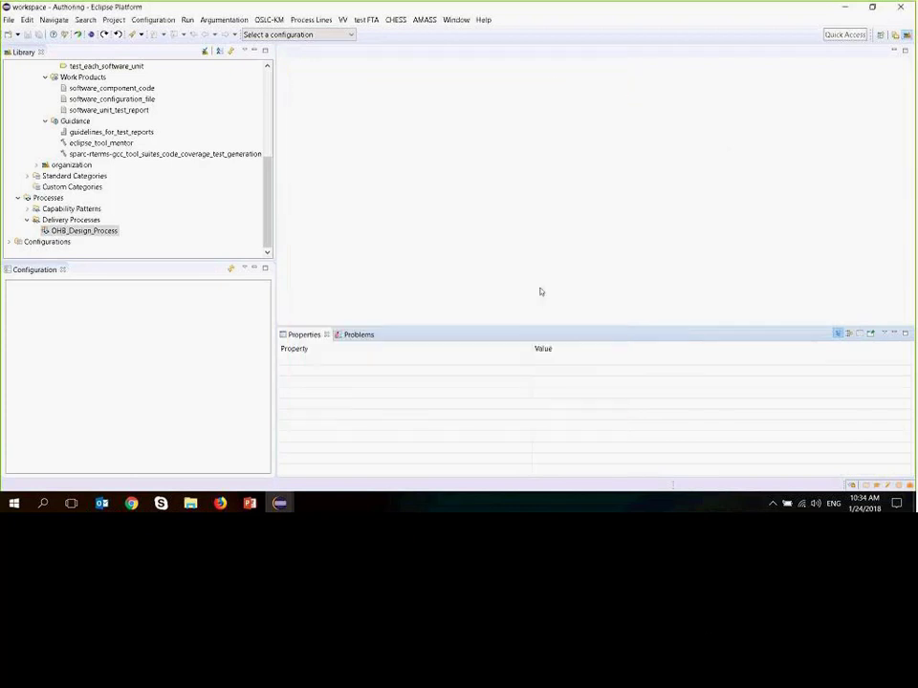
# Switch to the OpenCert window and view the options for creating a new assurance project
pyautogui.click(294, 505)
pyautogui.click(353, 463)
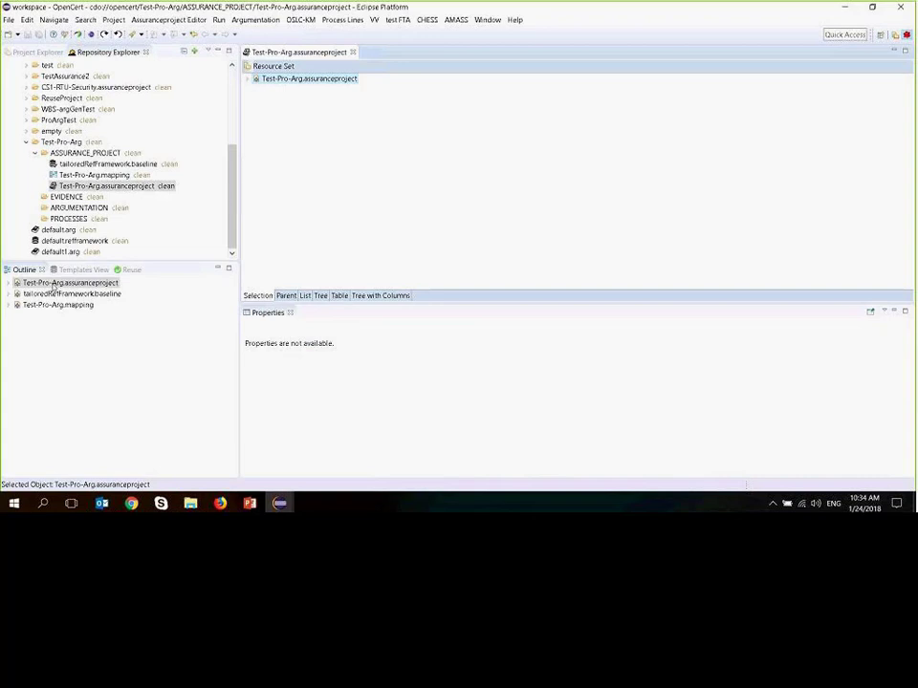
pyautogui.click(14, 20)
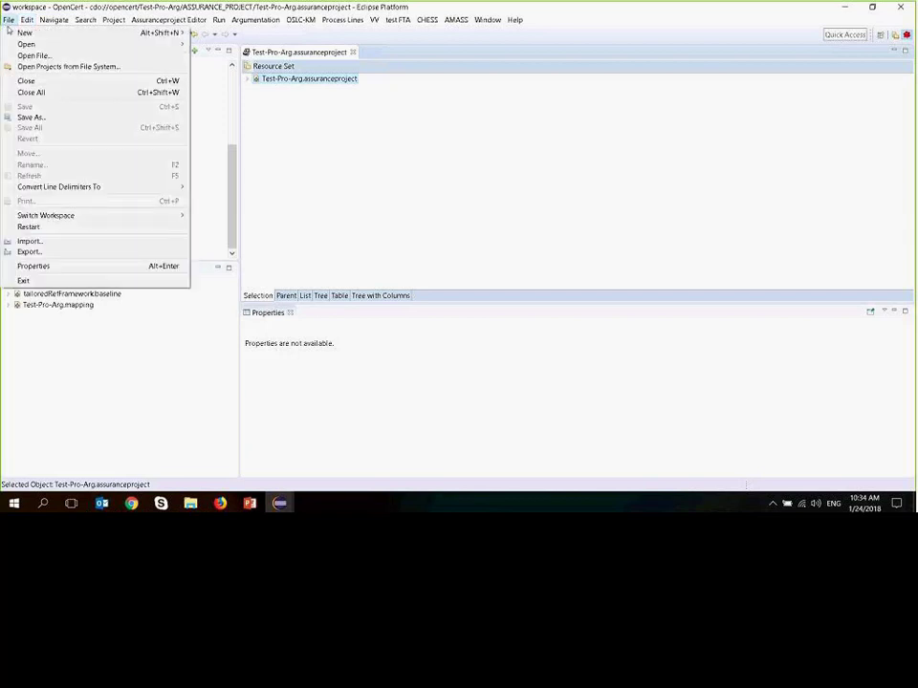
pyautogui.moveTo(64, 34)
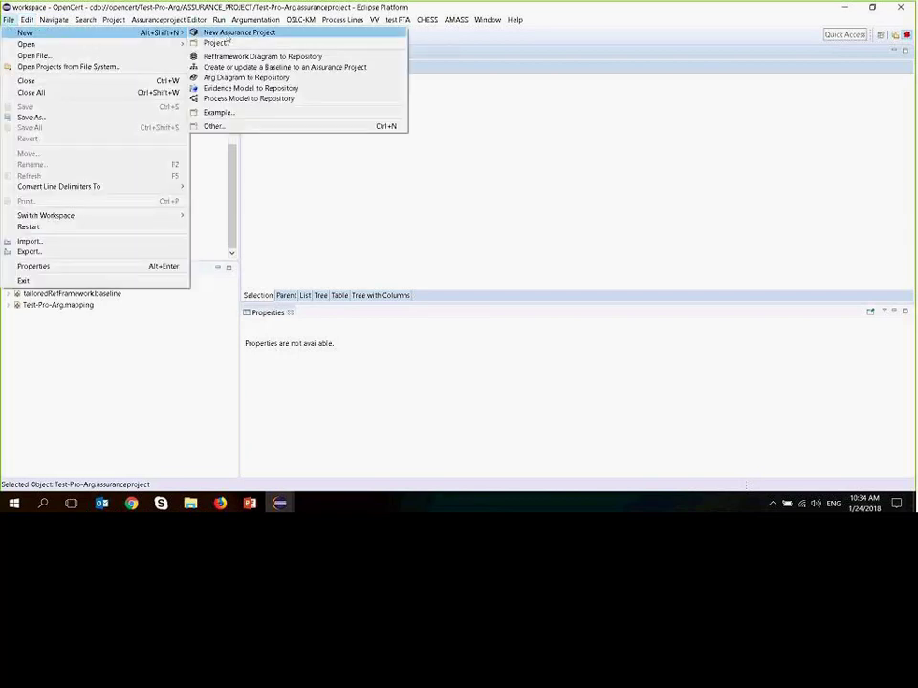
pyautogui.click(370, 217)
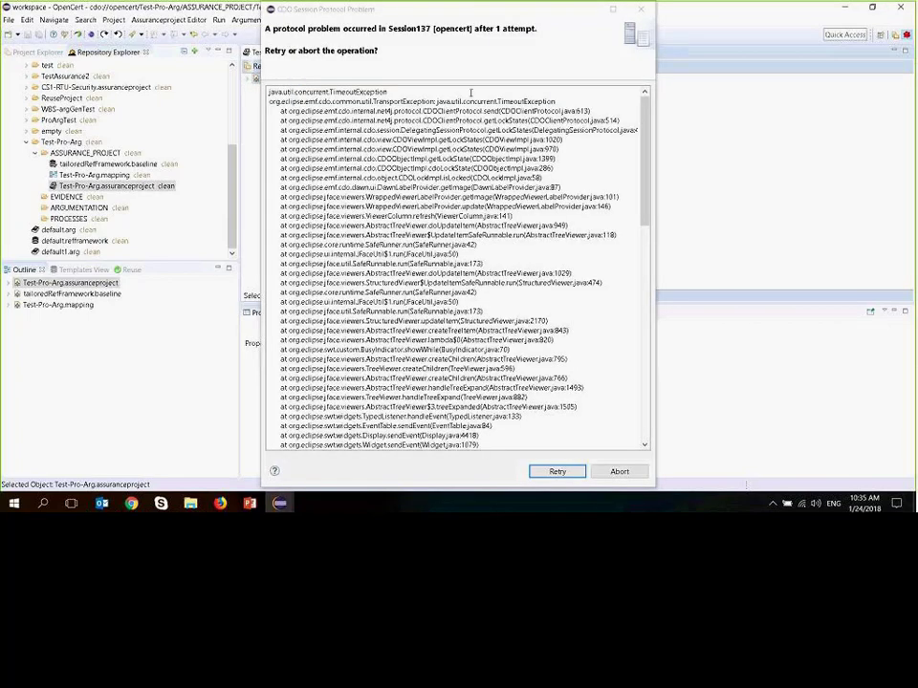
# Retry and then abort the timed-out CDO session operation, and close the OpenCert window
pyautogui.click(558, 471)
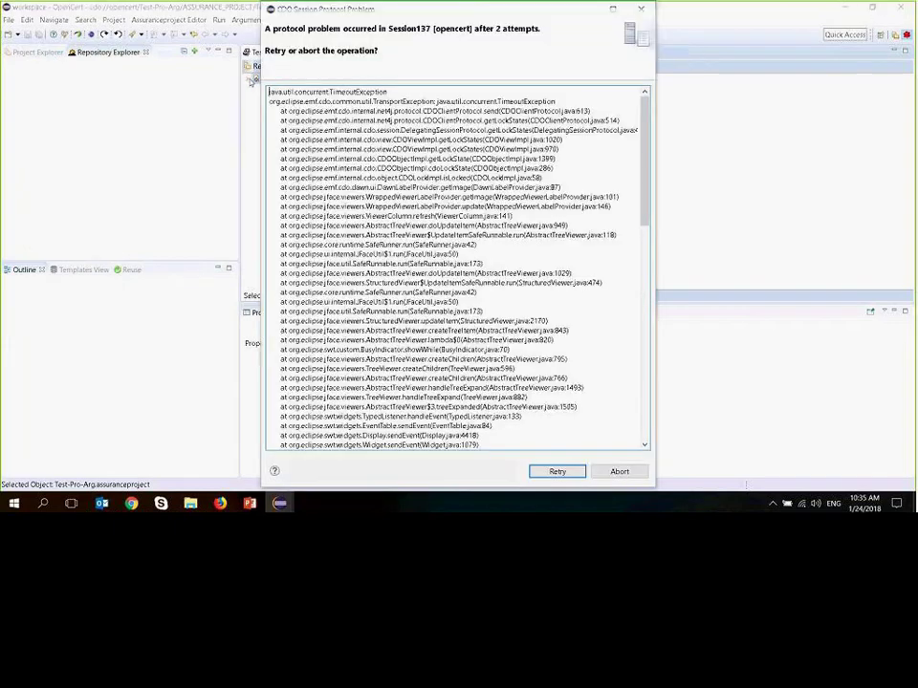
pyautogui.click(617, 472)
pyautogui.click(469, 256)
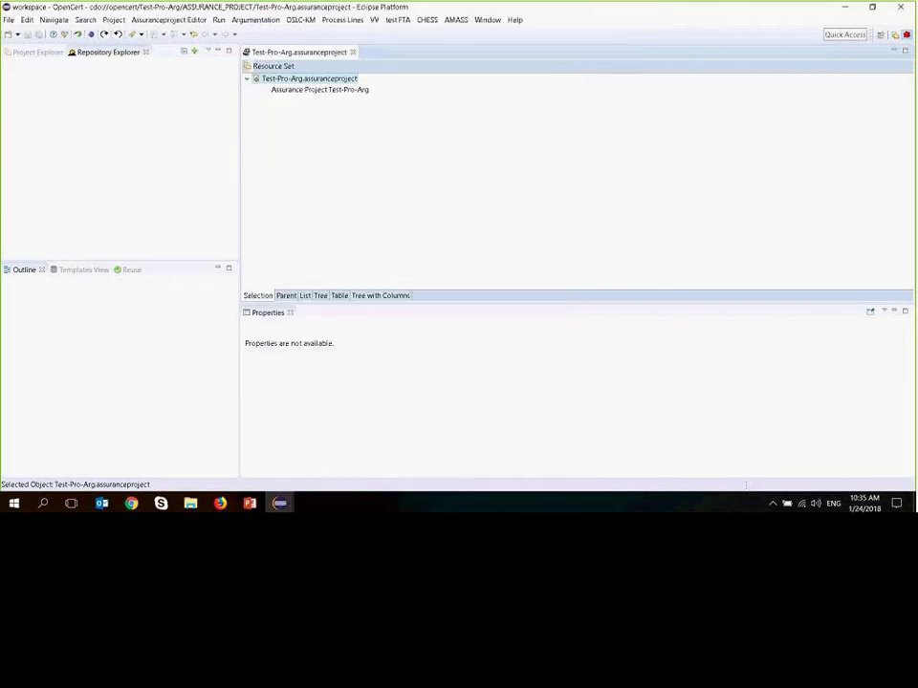
pyautogui.click(903, 8)
pyautogui.click(529, 261)
# Relaunch the eclipse application from the amass_P1 folder and load its workspace
pyautogui.click(190, 503)
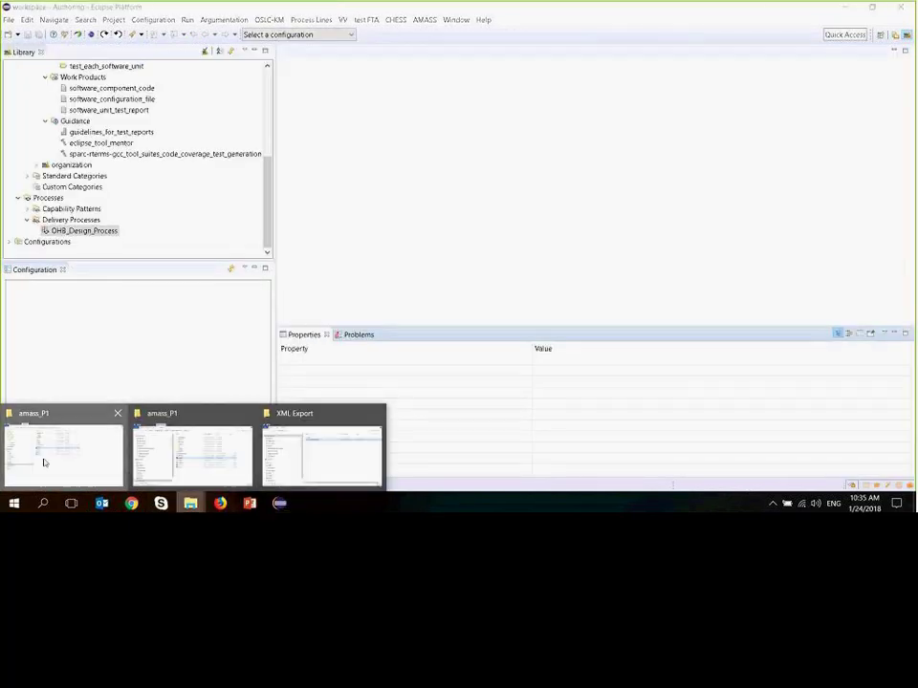
pyautogui.click(43, 463)
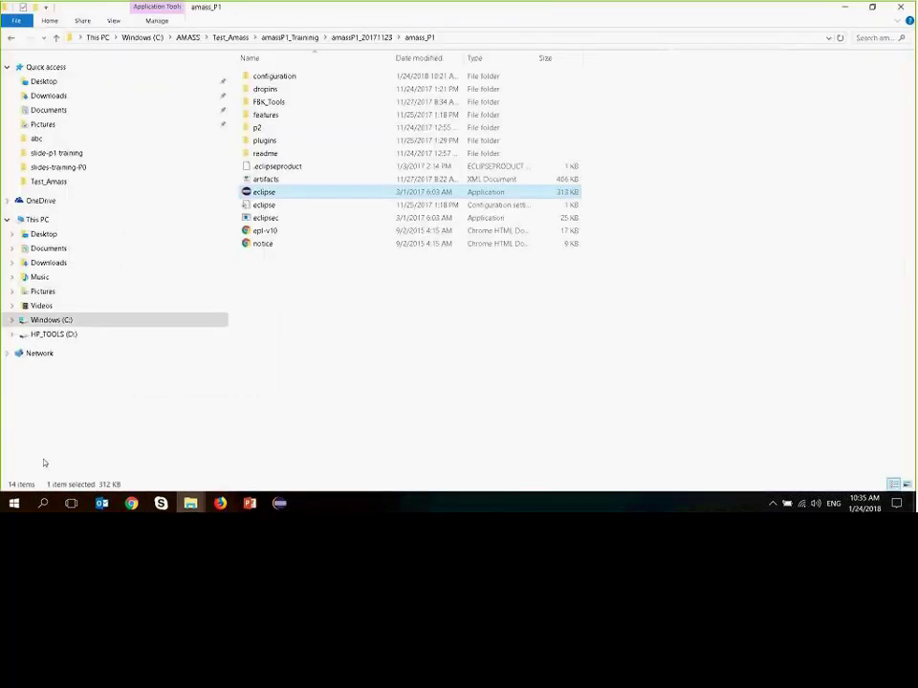
pyautogui.doubleClick(324, 195)
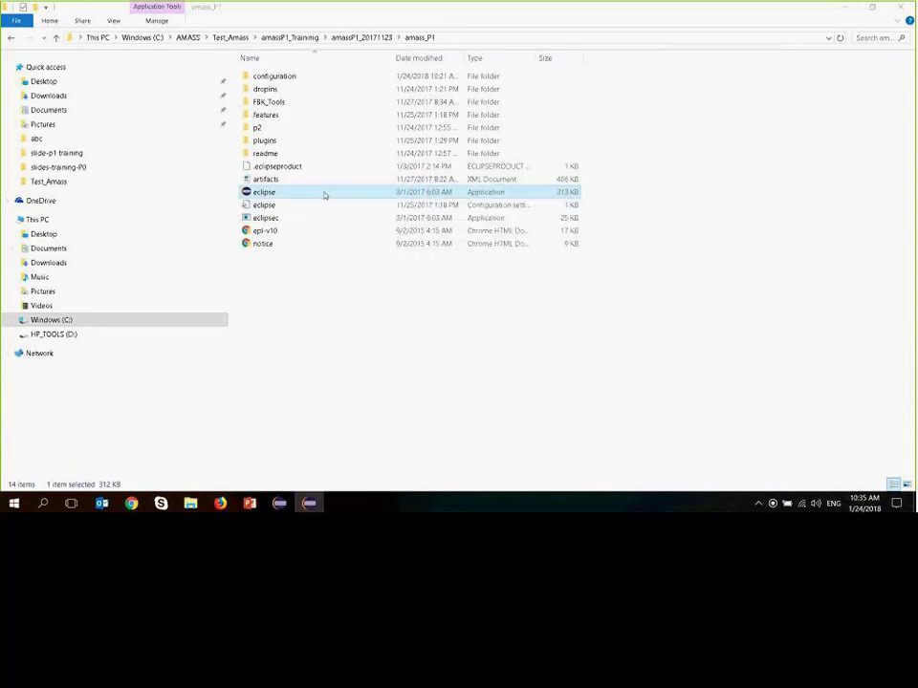
pyautogui.click(552, 288)
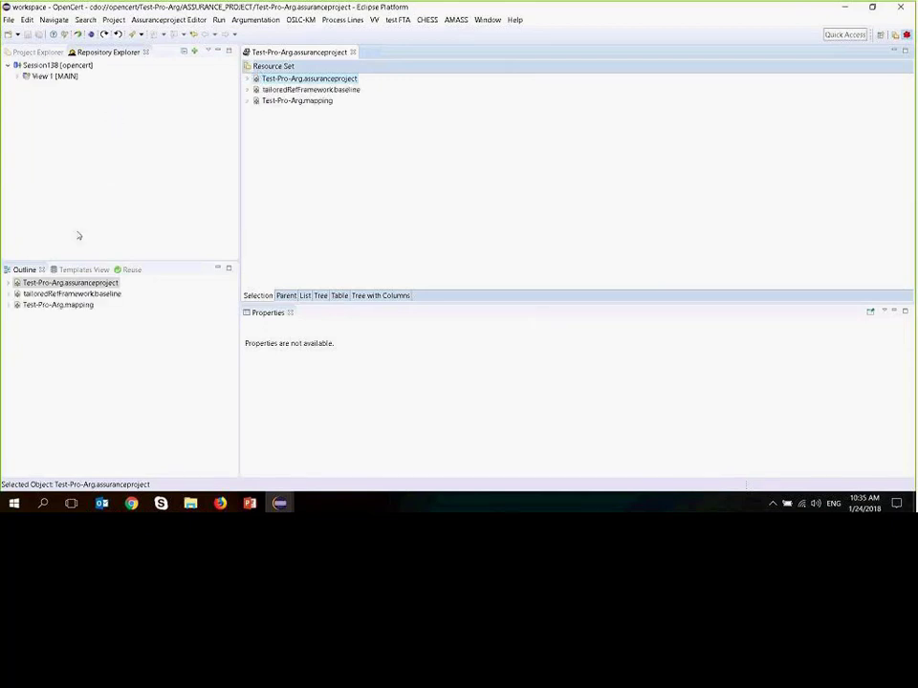
# Close the restored editor and reopen Test-Pro-Arg.assuranceproject from the Test-Pro-Arg folder of the repository's MAIN view
pyautogui.click(352, 52)
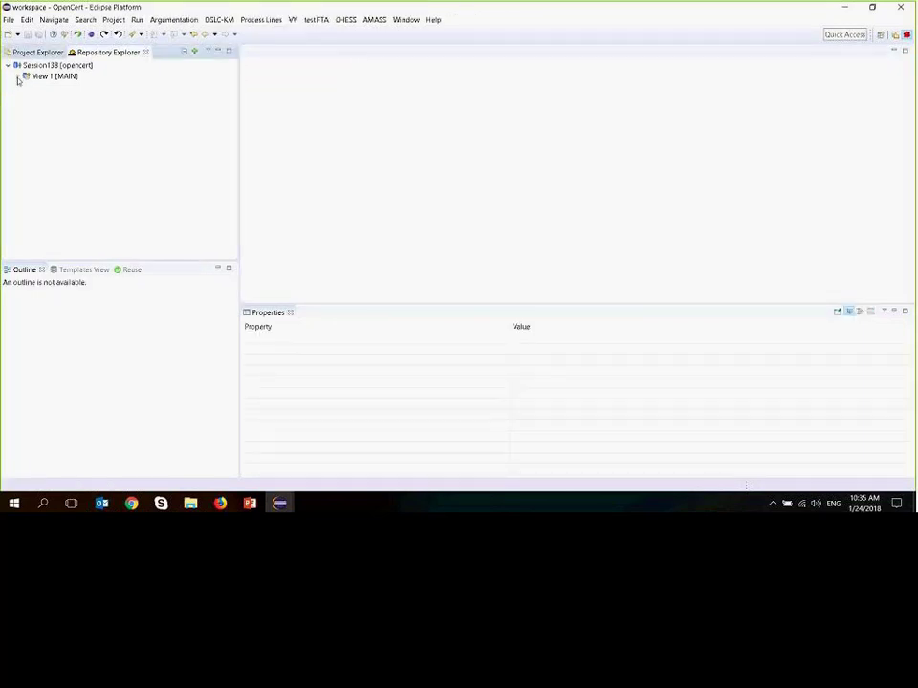
pyautogui.click(19, 76)
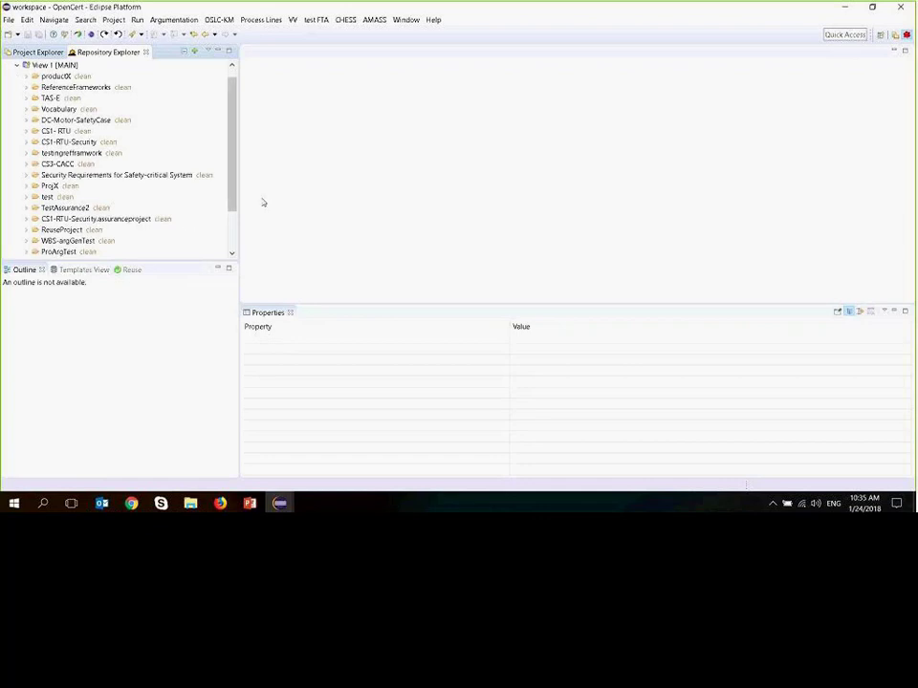
pyautogui.moveTo(232, 205); pyautogui.dragTo(228, 280)
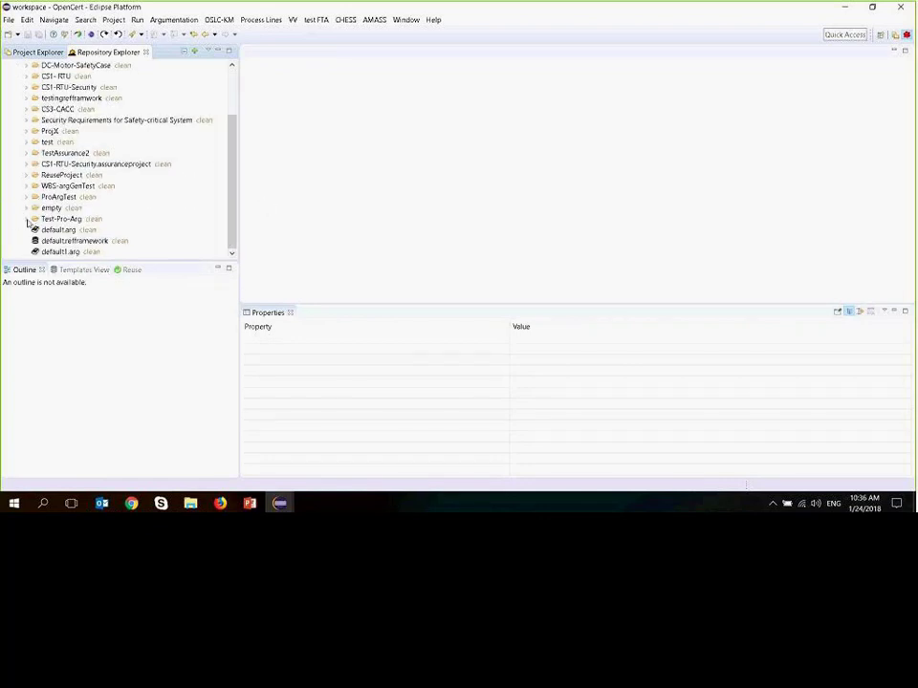
pyautogui.click(26, 219)
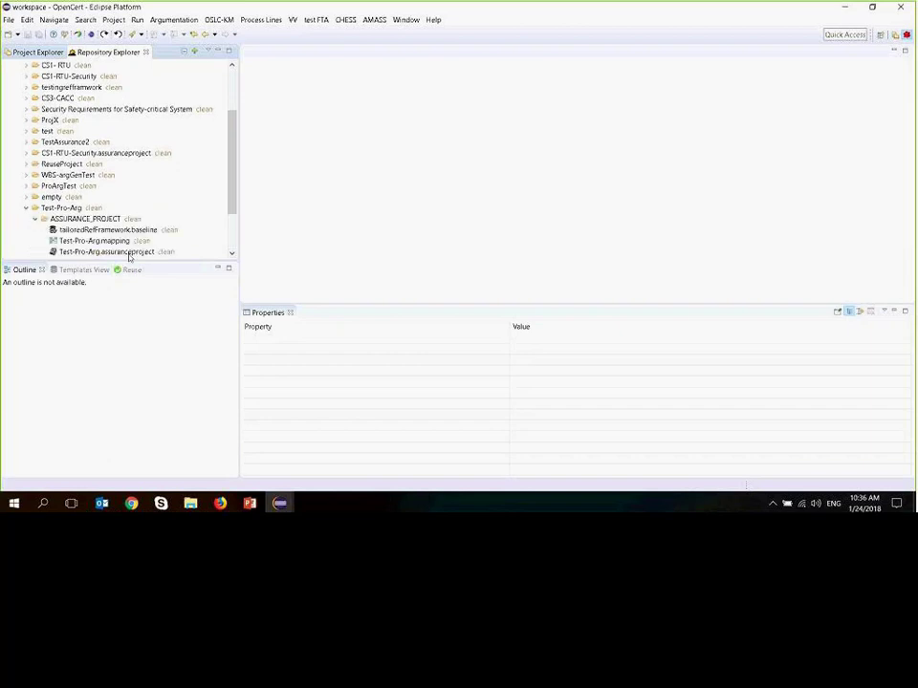
pyautogui.click(139, 252)
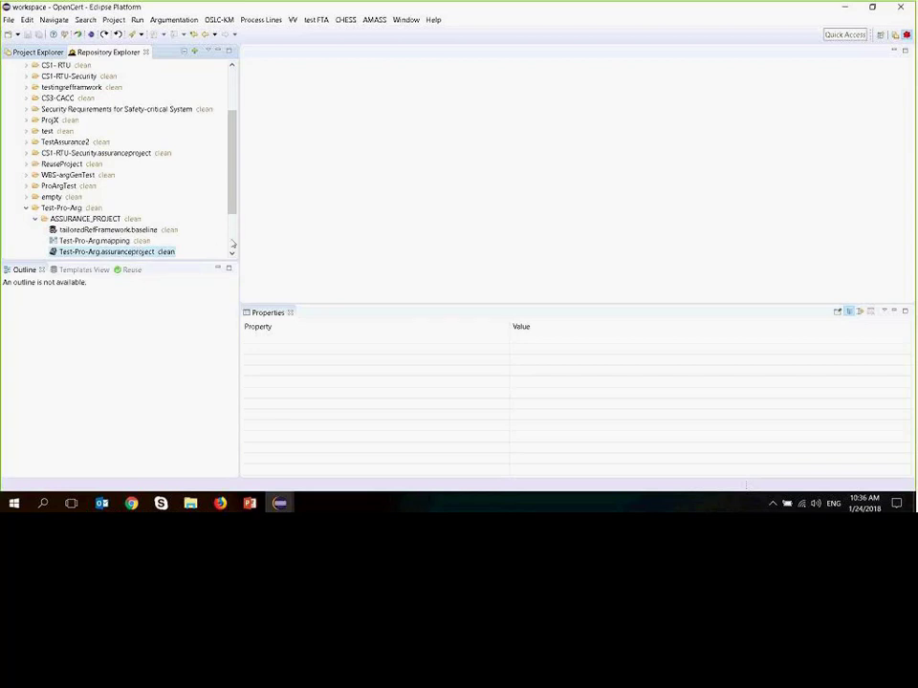
pyautogui.doubleClick(145, 252)
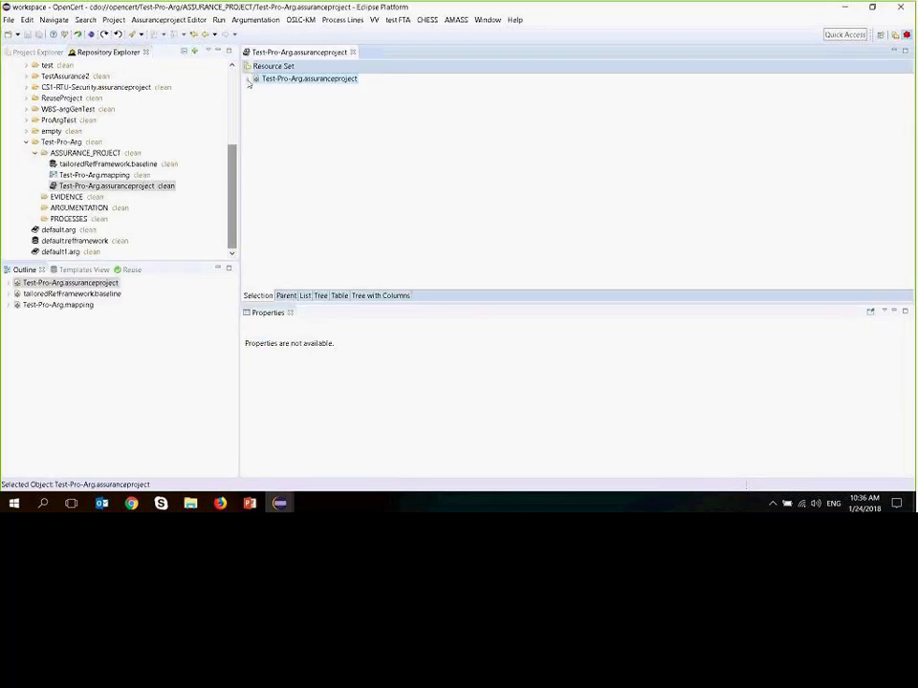
# Expand the Test-Pro-Arg.assuranceproject resource and display the properties of Assurance Project Test-Pro-Arg
pyautogui.click(249, 80)
pyautogui.rightClick(249, 78)
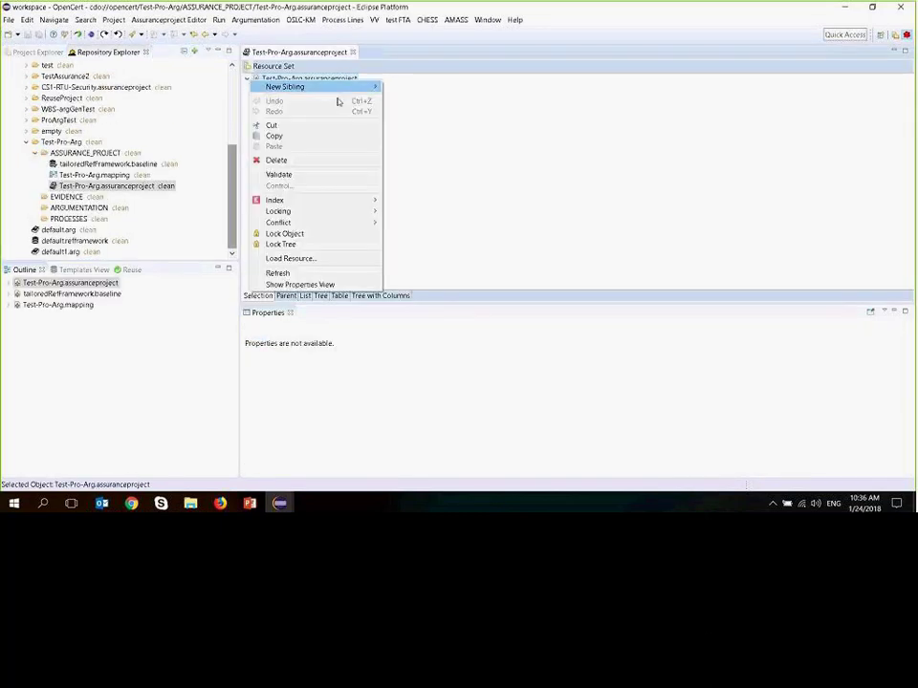
pyautogui.click(452, 140)
pyautogui.click(265, 90)
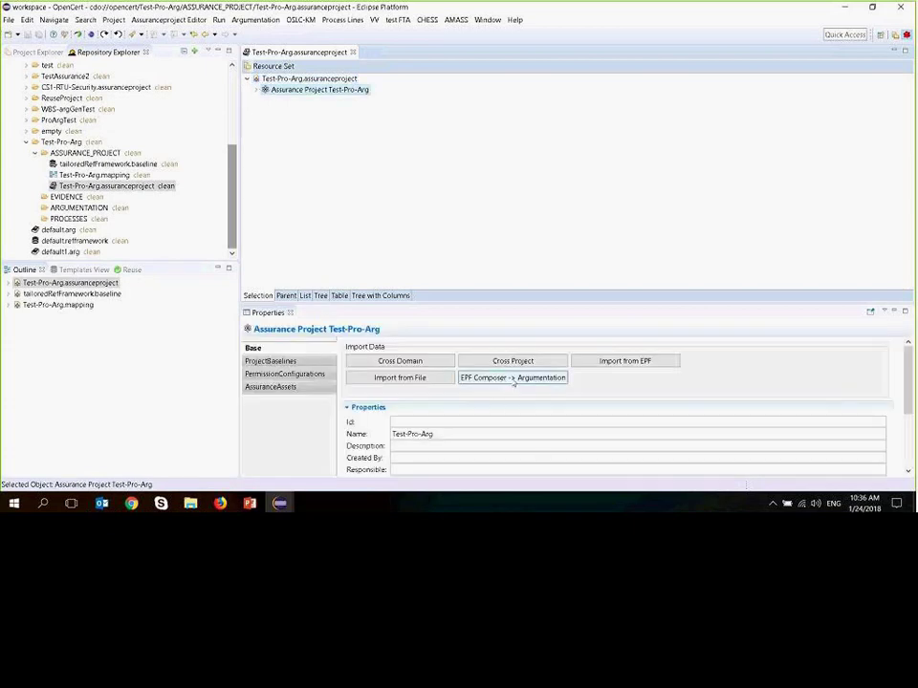
# Start the EPF Composer to Argumentation transformation and choose test1.xml from the Desktop's abc folder as the EPF delivery process
pyautogui.click(513, 382)
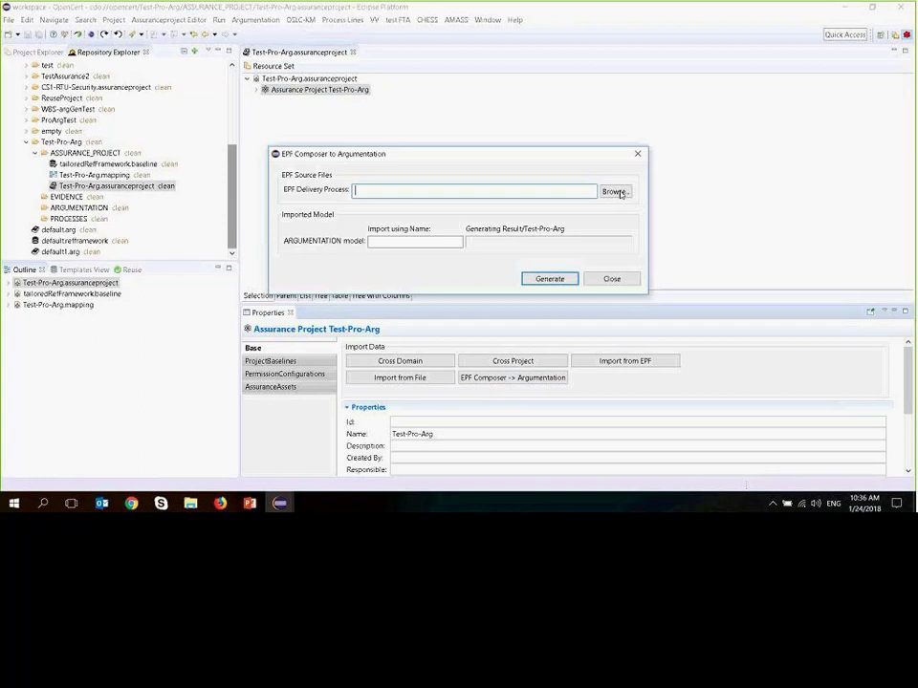
pyautogui.click(617, 192)
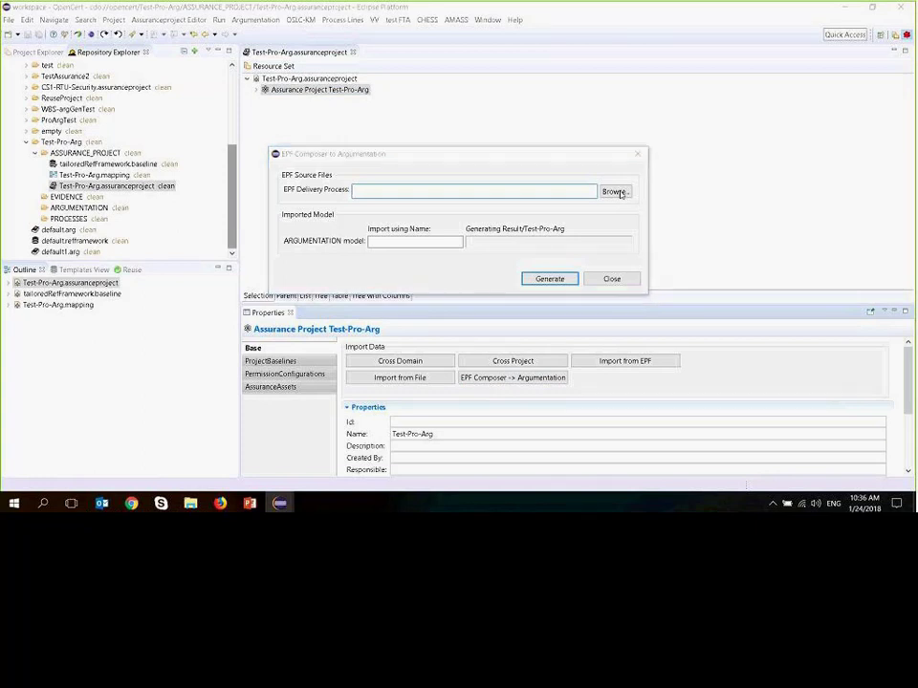
pyautogui.click(411, 258)
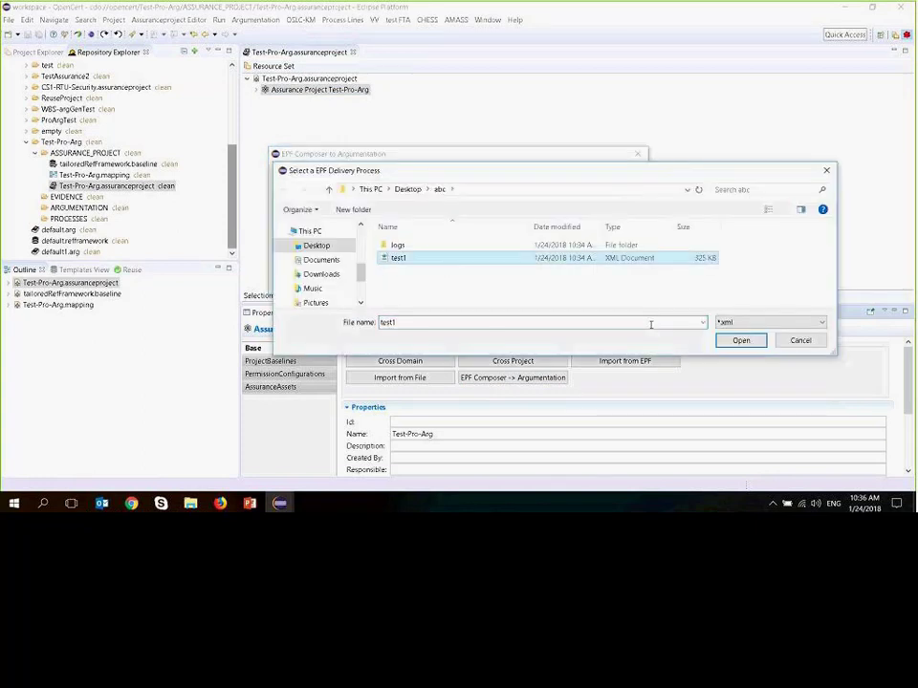
pyautogui.click(722, 344)
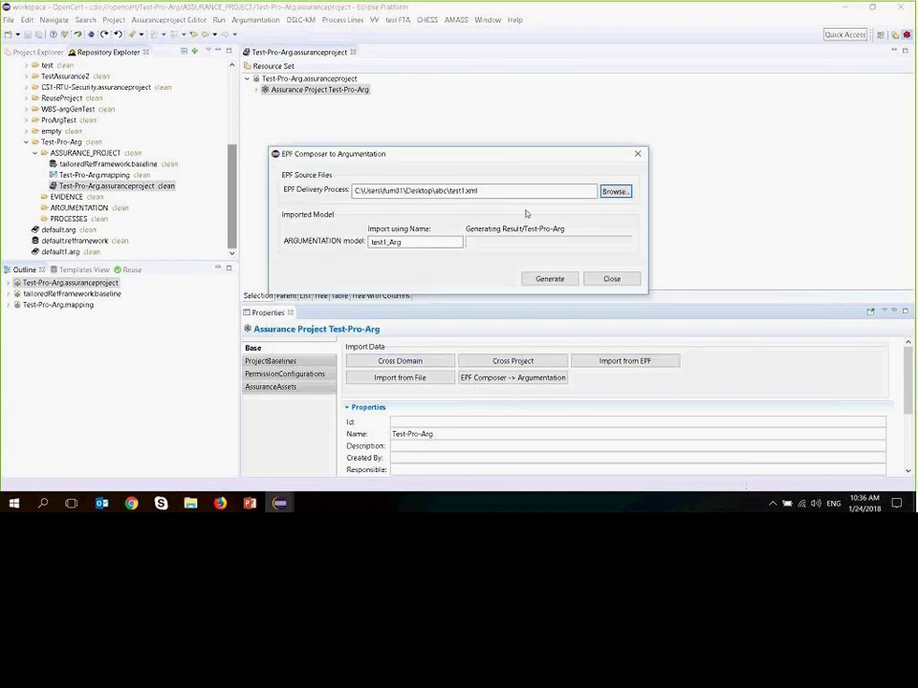
# Generate the argumentation model test1_Arg, close the transformation dialog and expand Test-Pro-Arg's ARGUMENTATION folder in the repository
pyautogui.click(553, 279)
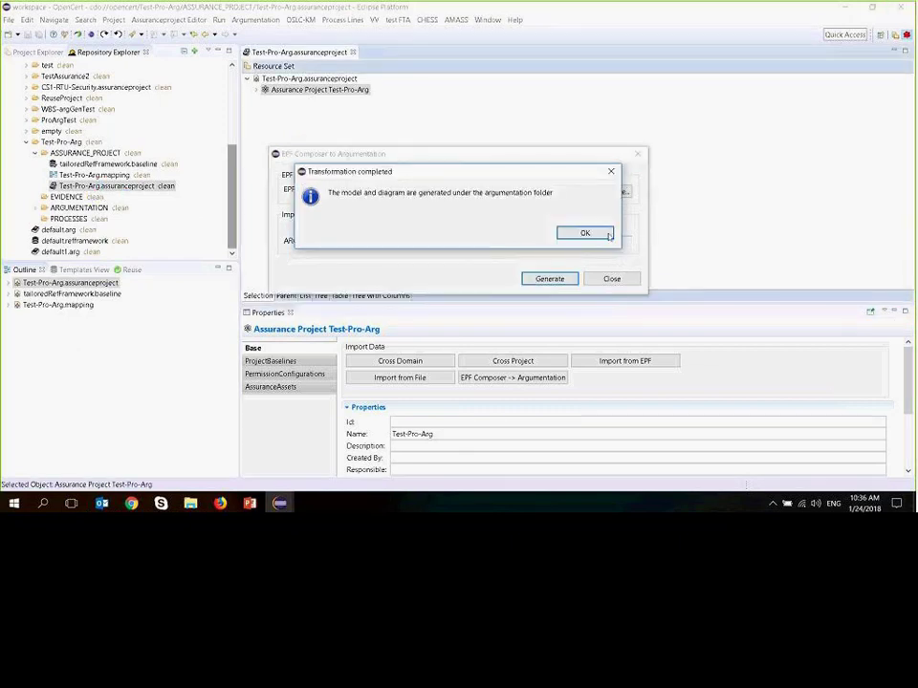
pyautogui.click(585, 234)
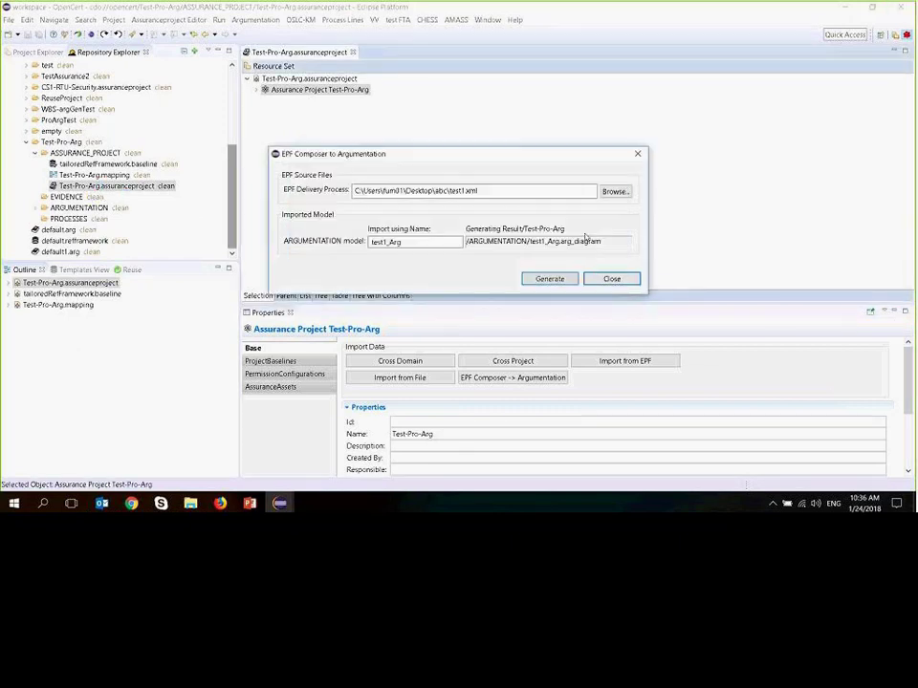
pyautogui.click(611, 279)
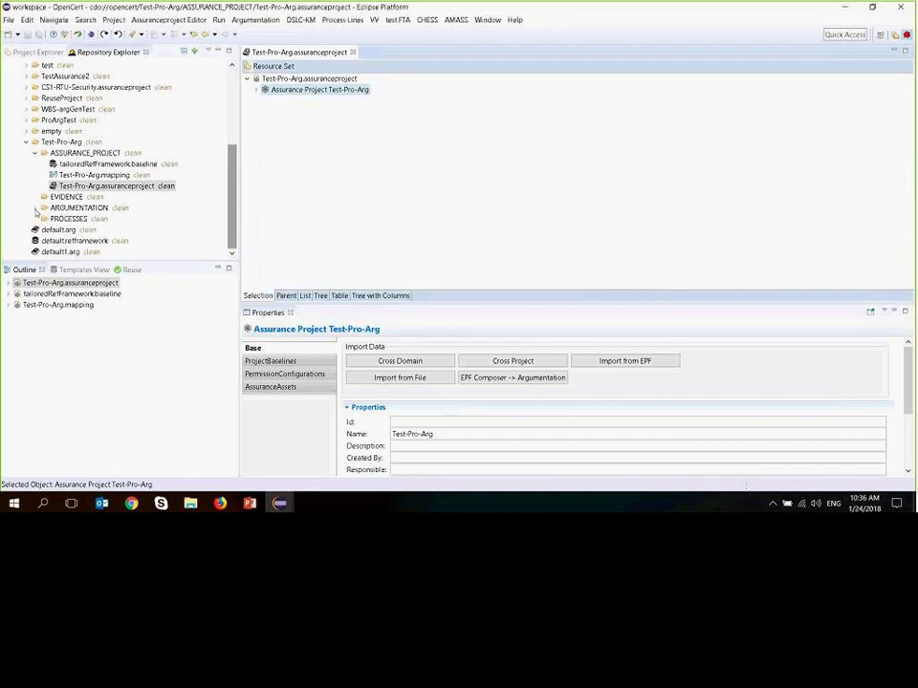
pyautogui.click(36, 207)
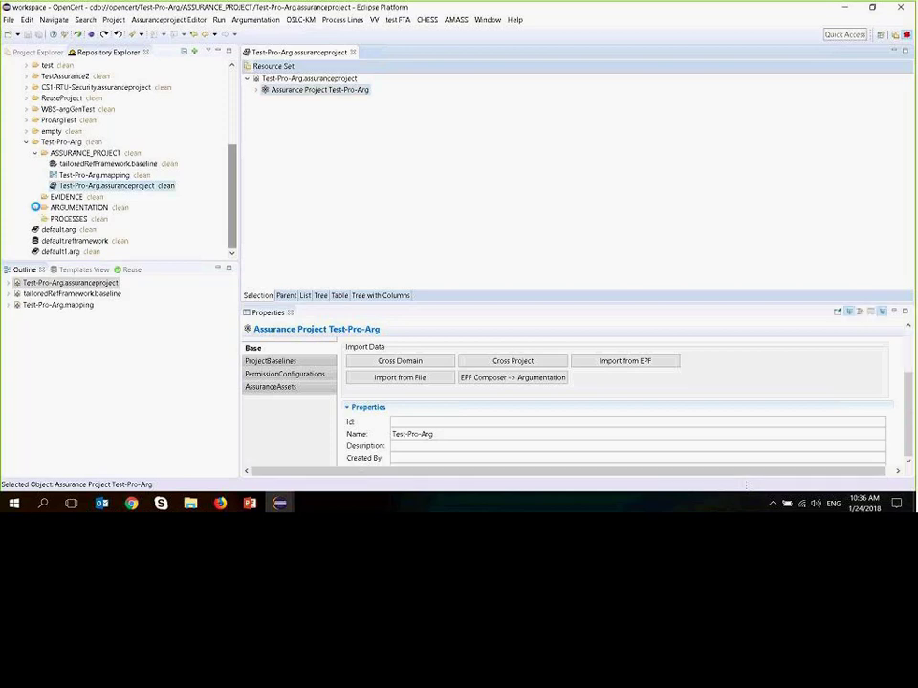
pyautogui.click(42, 208)
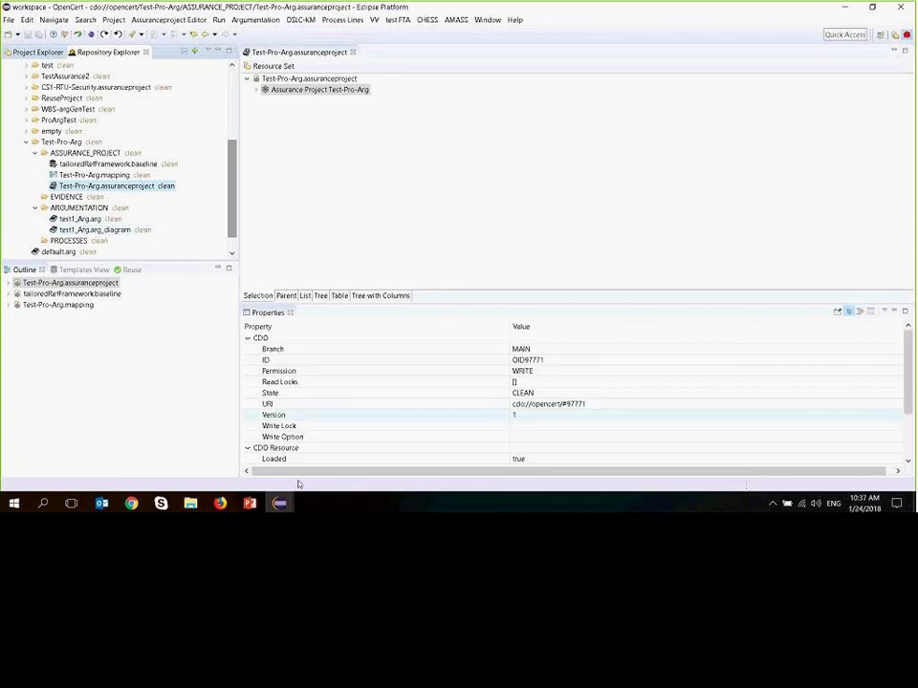
# Switch to the PowerPoint training presentation, start its slide show and advance to slide 11, Generated Argumentation Model
pyautogui.moveTo(279, 503)
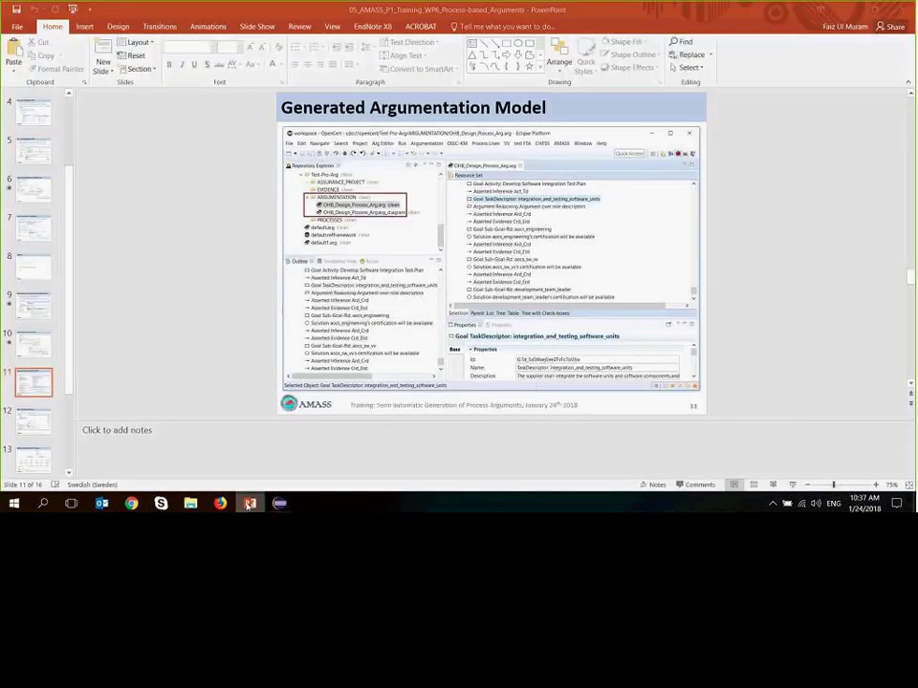
pyautogui.click(249, 503)
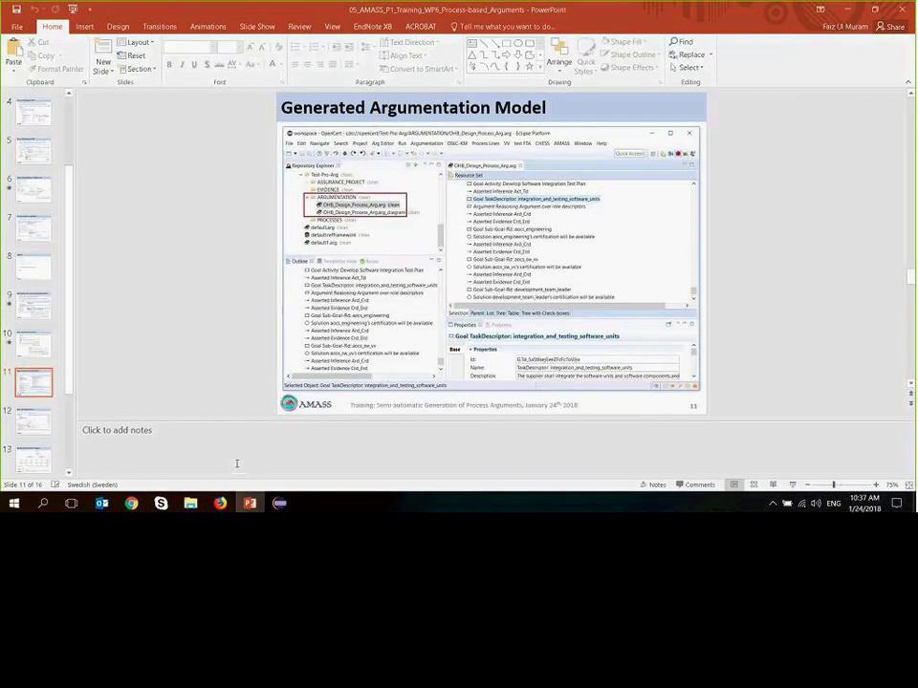
pyautogui.press('F5')
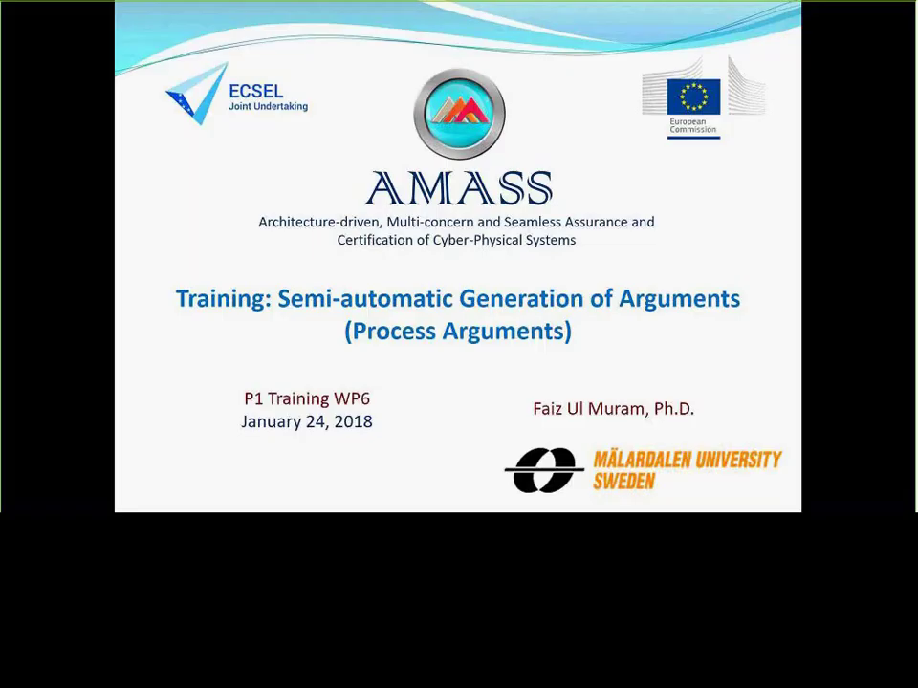
pyautogui.press('Right')
pyautogui.press('Right')
pyautogui.press('Right')
pyautogui.press('Right')
pyautogui.press('Right')
pyautogui.press('Right')
pyautogui.press('Right')
pyautogui.press('Right')
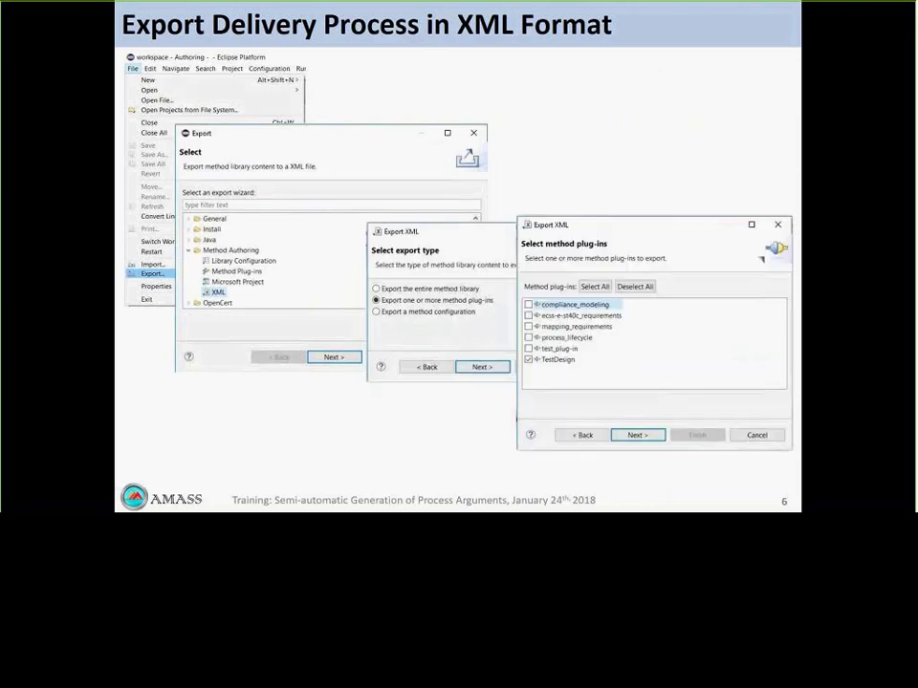
pyautogui.press('Right')
pyautogui.press('Right')
pyautogui.press('Right')
pyautogui.press('Right')
pyautogui.press('Right')
pyautogui.press('Right')
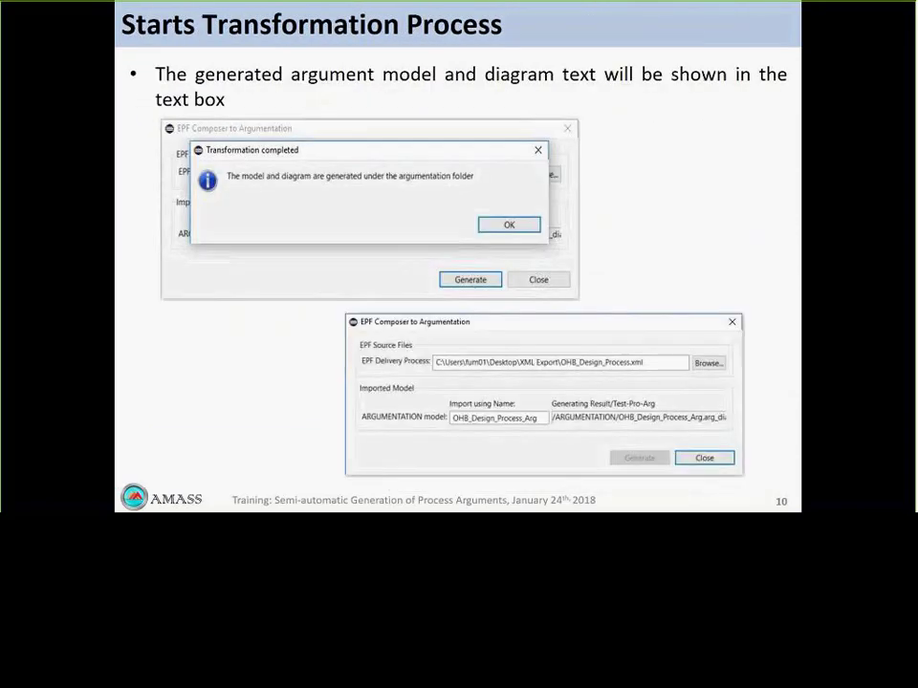
pyautogui.press('Right')
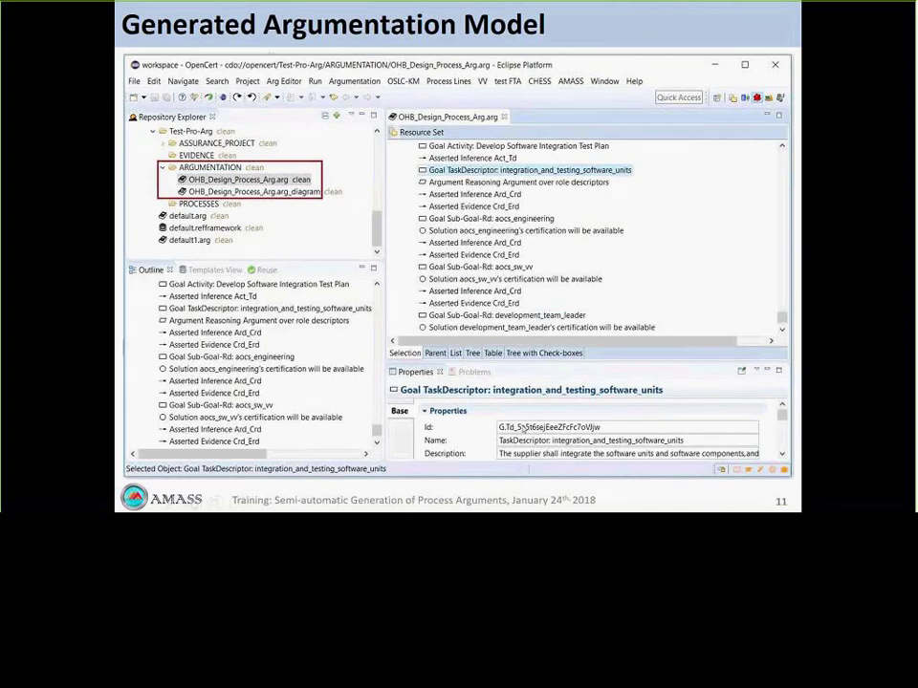